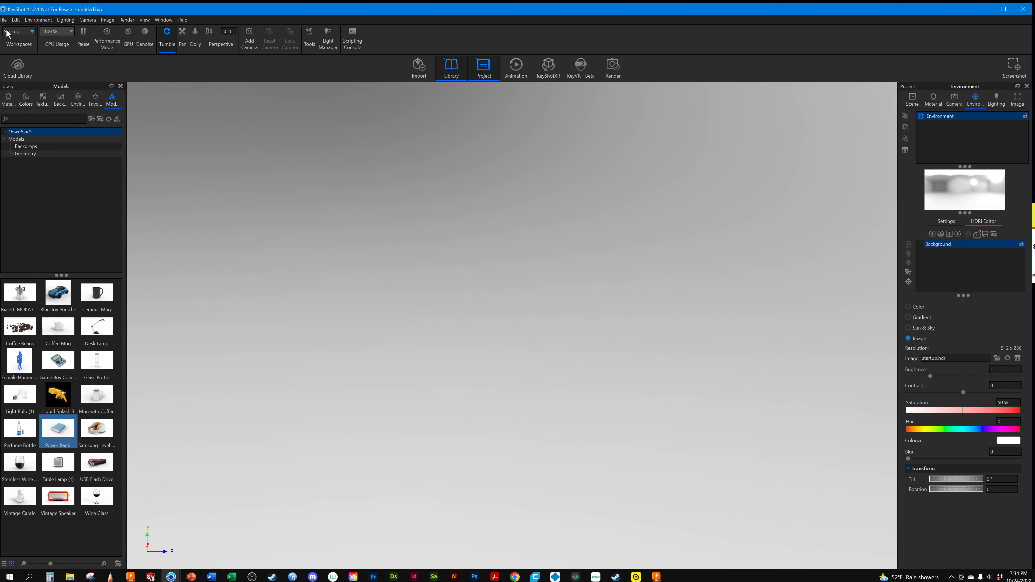
Start a new scene, discarding the changes to the current one
{"action": "left_click", "coordinate": [4, 20]}
{"action": "left_click", "coordinate": [15, 29]}
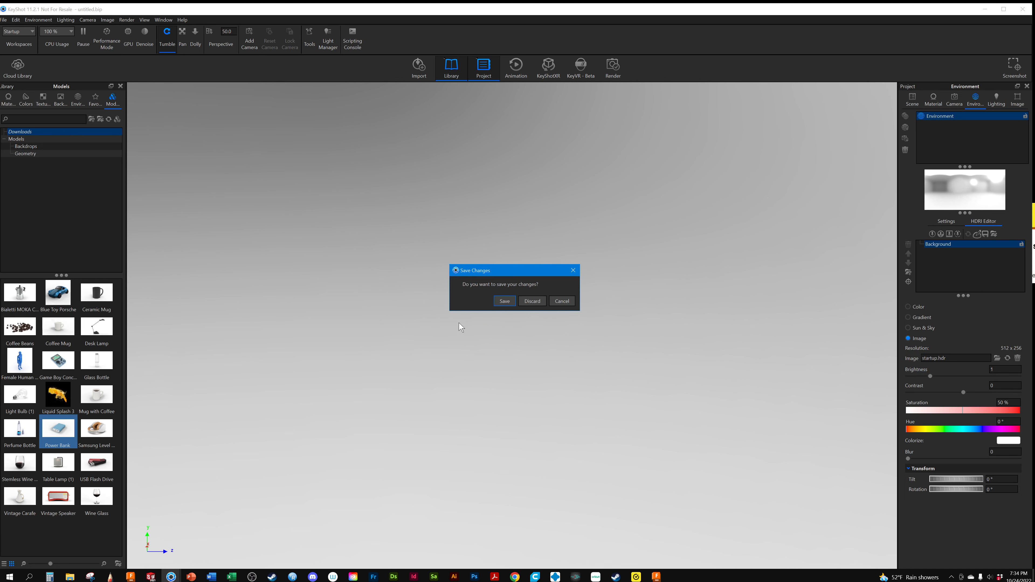
{"action": "left_click", "coordinate": [532, 304]}
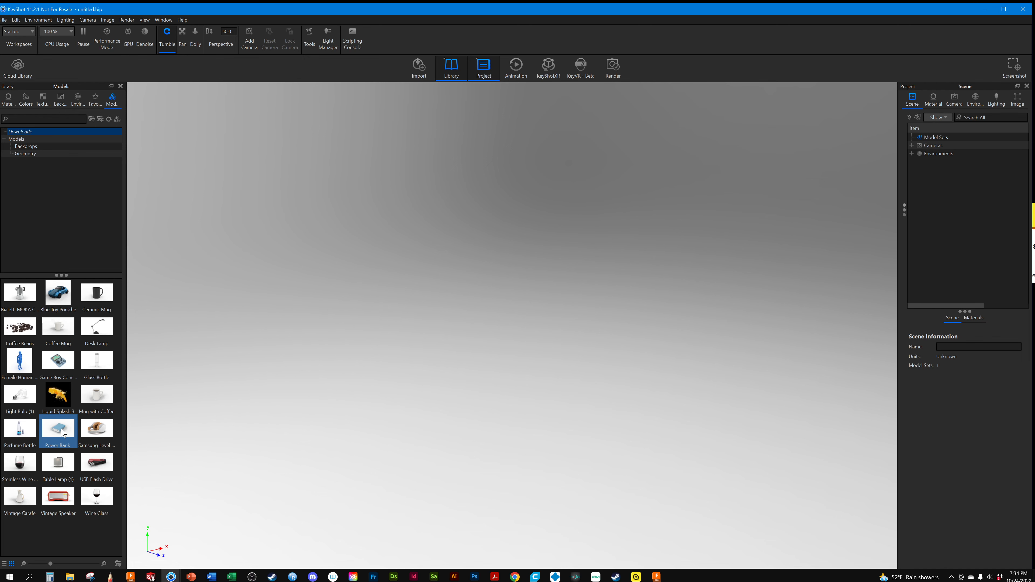
Add the Power Bank model from the library to the scene and snap it to the ground
{"action": "left_click_drag", "start_coordinate": [60, 428], "coordinate": [419, 386]}
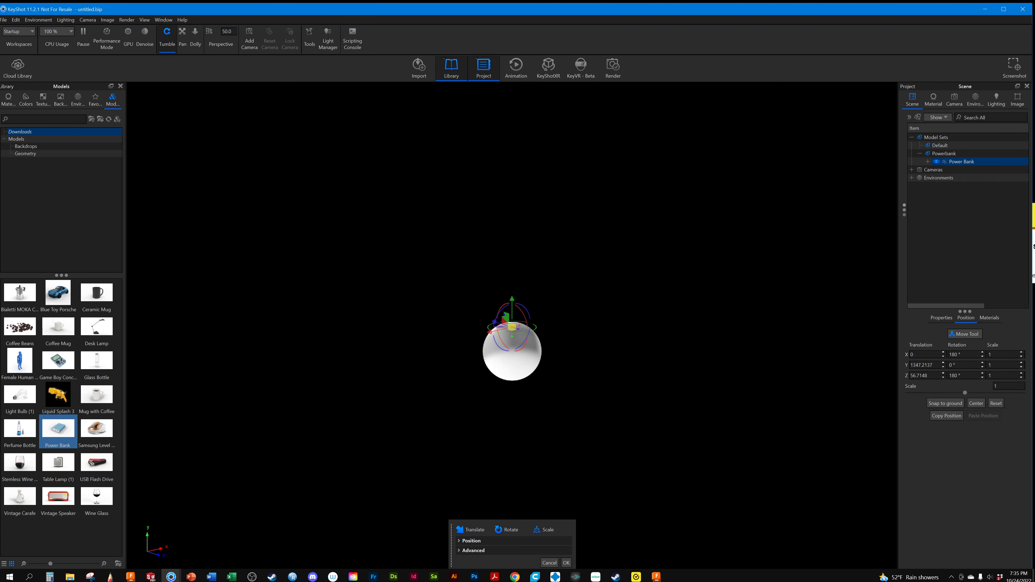
{"action": "left_click", "coordinate": [945, 402]}
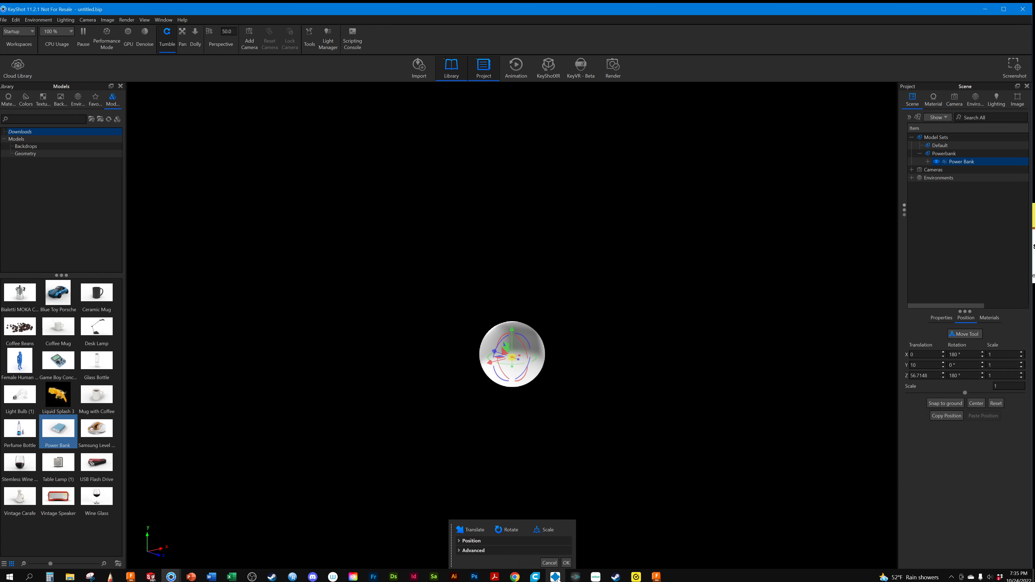
{"action": "left_click", "coordinate": [567, 563]}
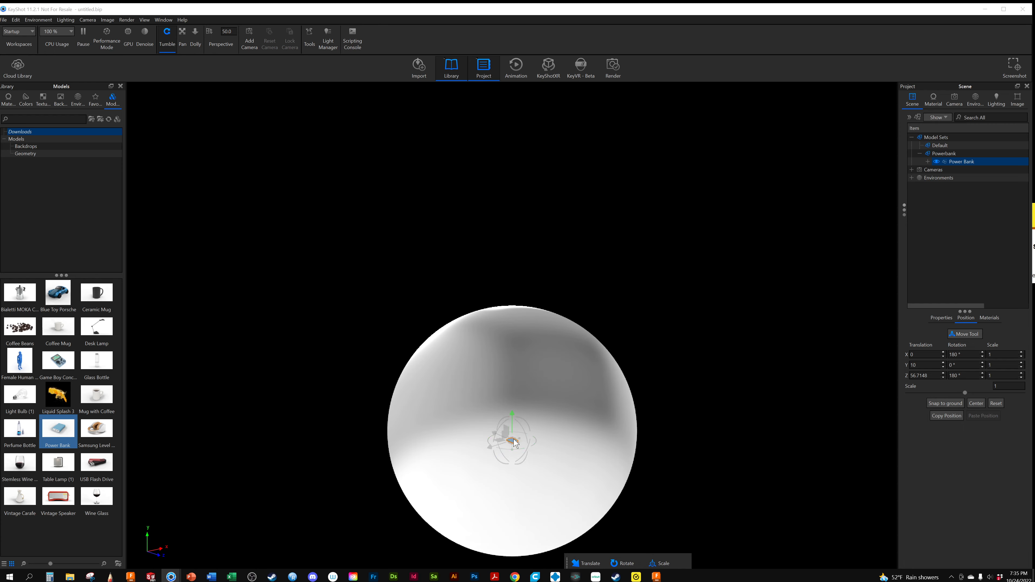
Rotate the power bank about 173° around its Y axis so the ports and power button face the camera
{"action": "scroll", "coordinate": [515, 356], "scroll_direction": "up", "scroll_amount": 5}
{"action": "scroll", "coordinate": [548, 346], "scroll_direction": "up", "scroll_amount": 3}
{"action": "scroll", "coordinate": [547, 341], "scroll_direction": "up", "scroll_amount": 6}
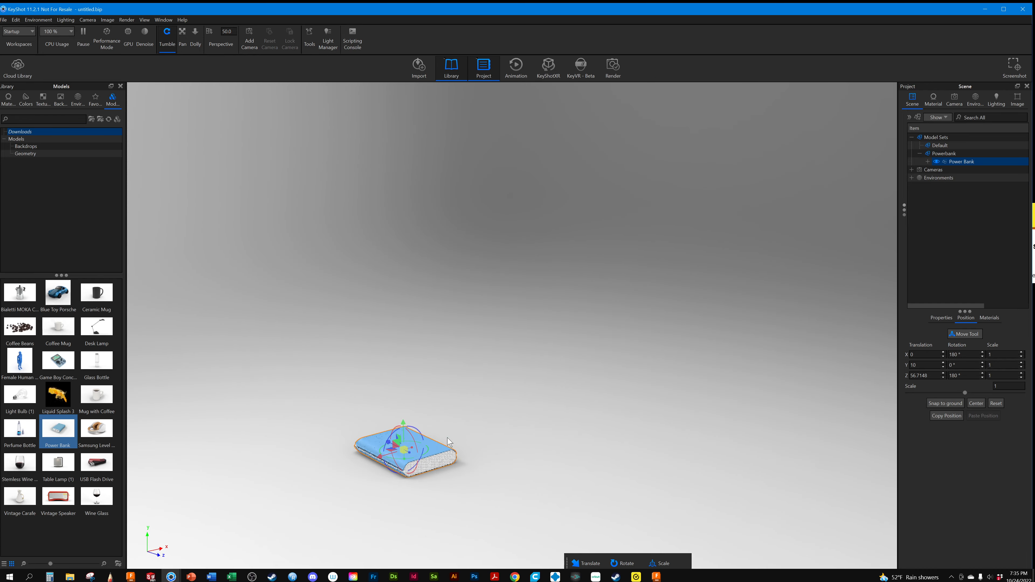
{"action": "middle_click_drag", "start_coordinate": [448, 440], "coordinate": [650, 241]}
{"action": "scroll", "coordinate": [441, 340], "scroll_direction": "up", "scroll_amount": 4}
{"action": "middle_click_drag", "start_coordinate": [441, 340], "coordinate": [473, 397]}
{"action": "scroll", "coordinate": [473, 402], "scroll_direction": "up", "scroll_amount": 5}
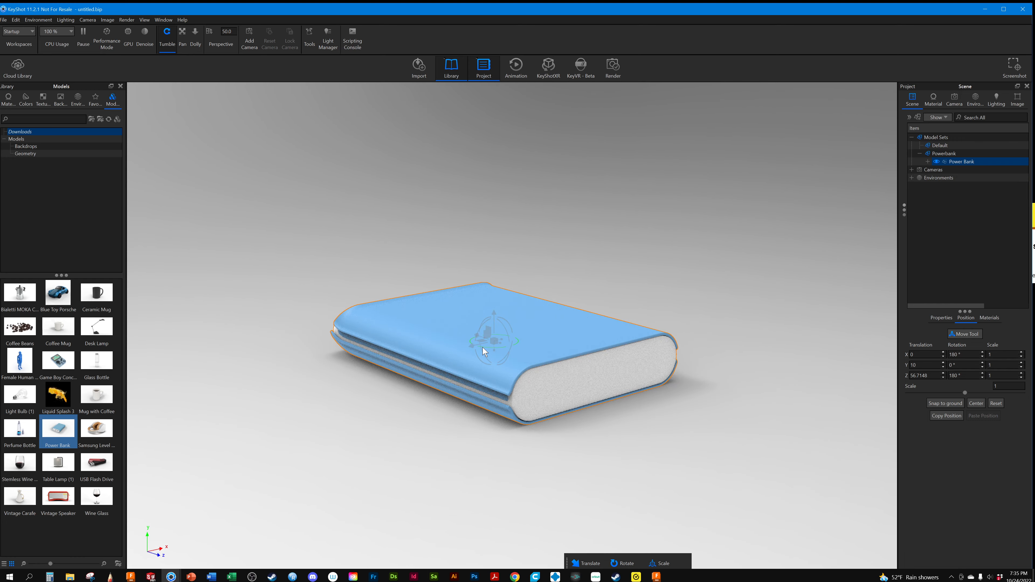
{"action": "left_click_drag", "start_coordinate": [483, 347], "coordinate": [800, 227]}
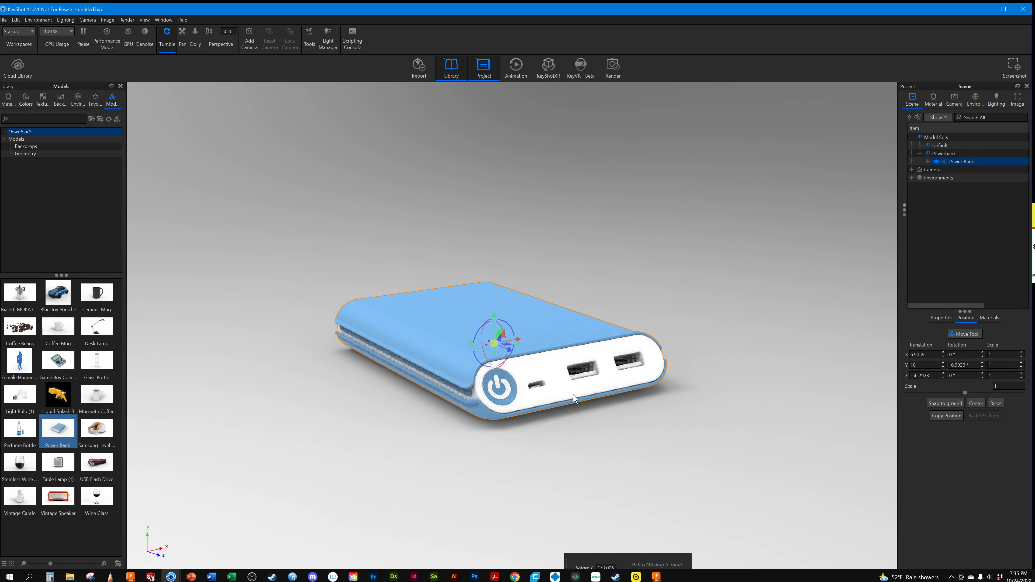
{"action": "left_click", "coordinate": [320, 475]}
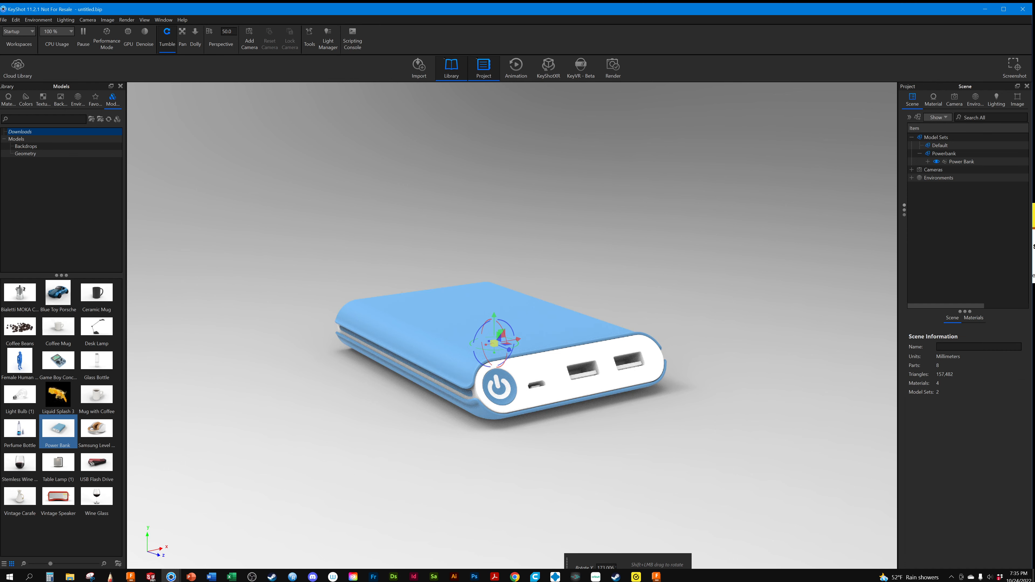
{"action": "left_click_drag", "start_coordinate": [663, 557], "coordinate": [581, 453]}
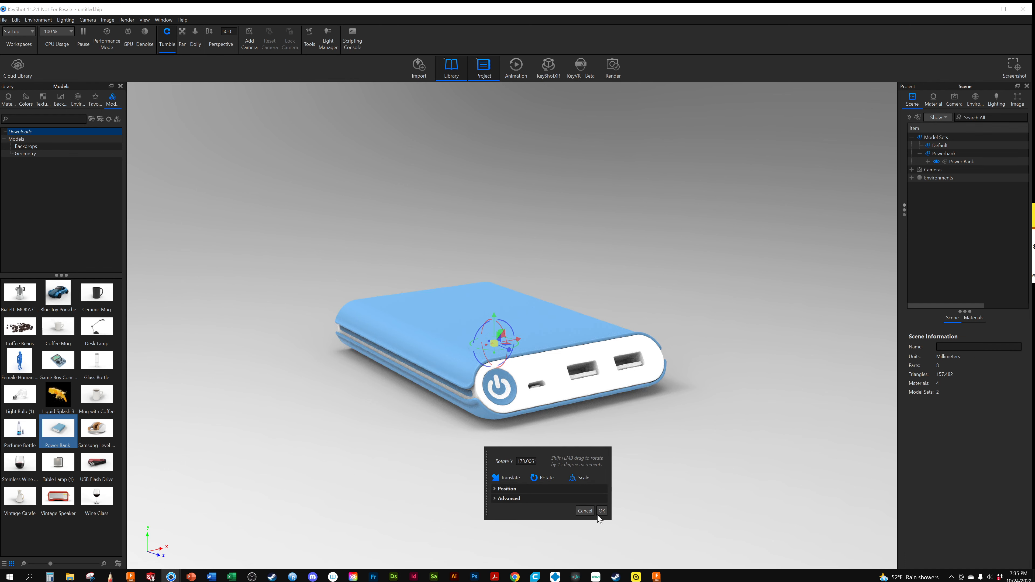
{"action": "left_click", "coordinate": [602, 511]}
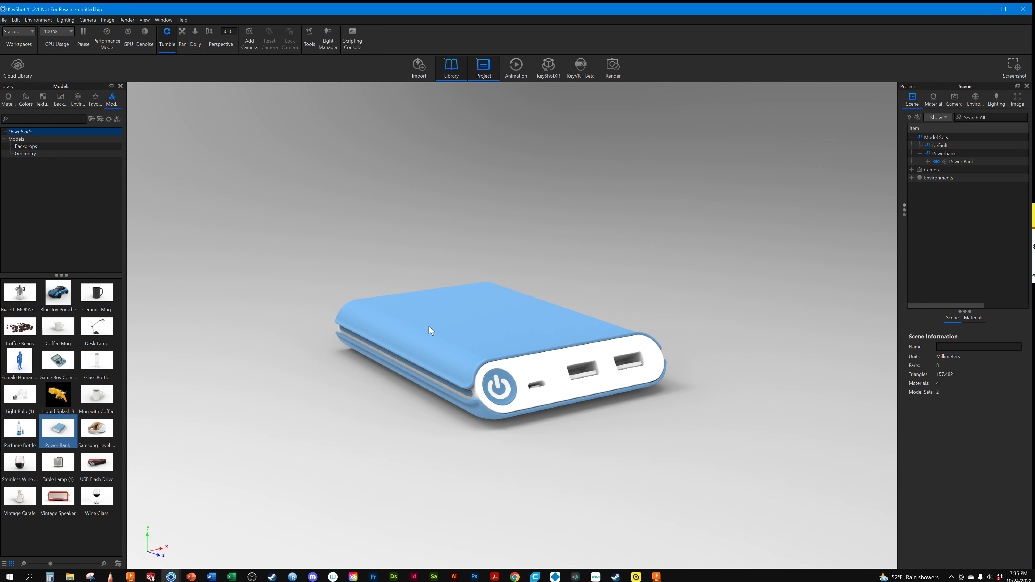
Add a light pin to the environment HDRI at about 148° azimuth and -2° elevation and make it rectangular
{"action": "left_click", "coordinate": [969, 100]}
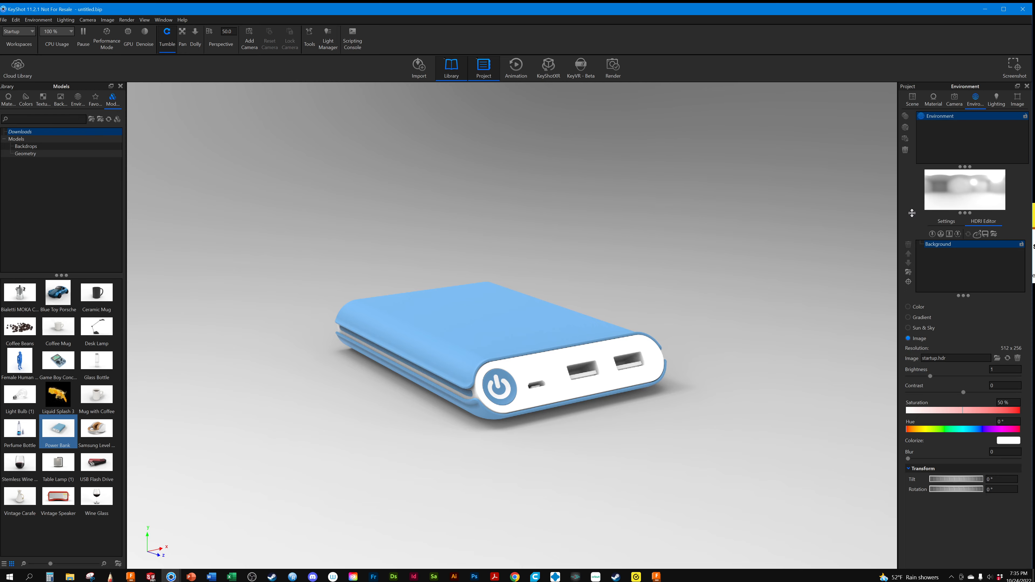
{"action": "scroll", "coordinate": [599, 385], "scroll_direction": "up", "scroll_amount": 2}
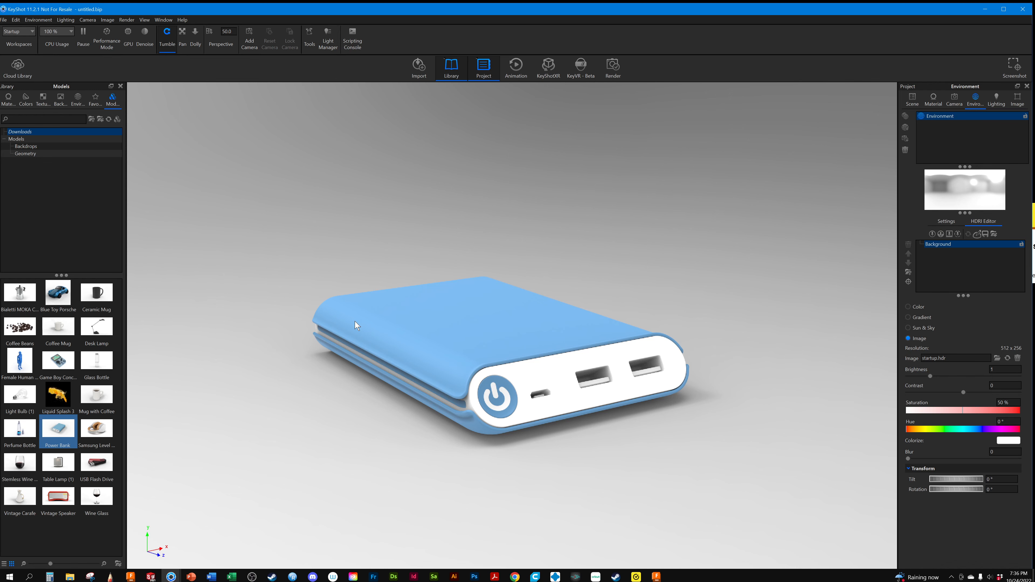
{"action": "left_click", "coordinate": [933, 234]}
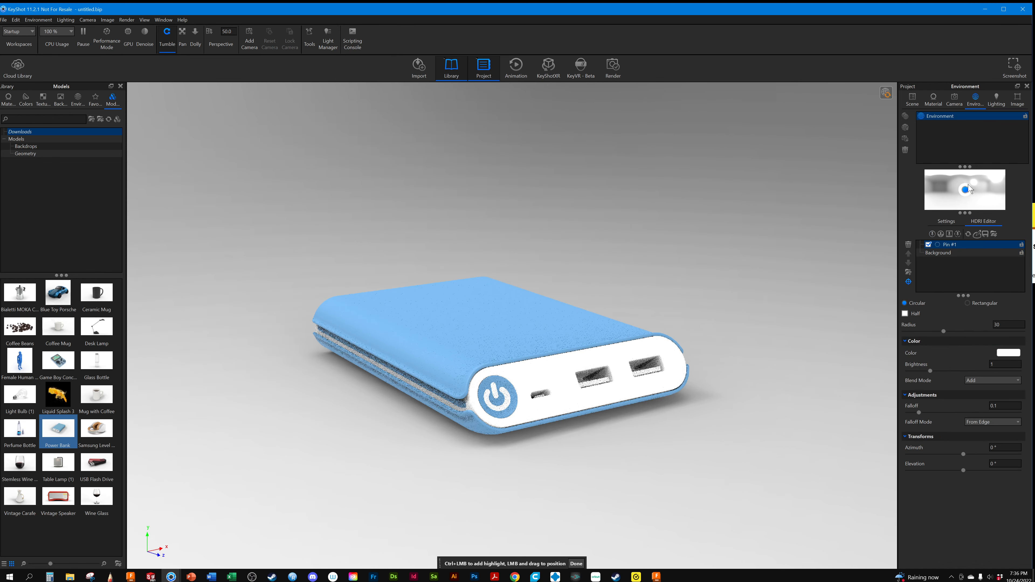
{"action": "left_click_drag", "start_coordinate": [970, 188], "coordinate": [998, 192]}
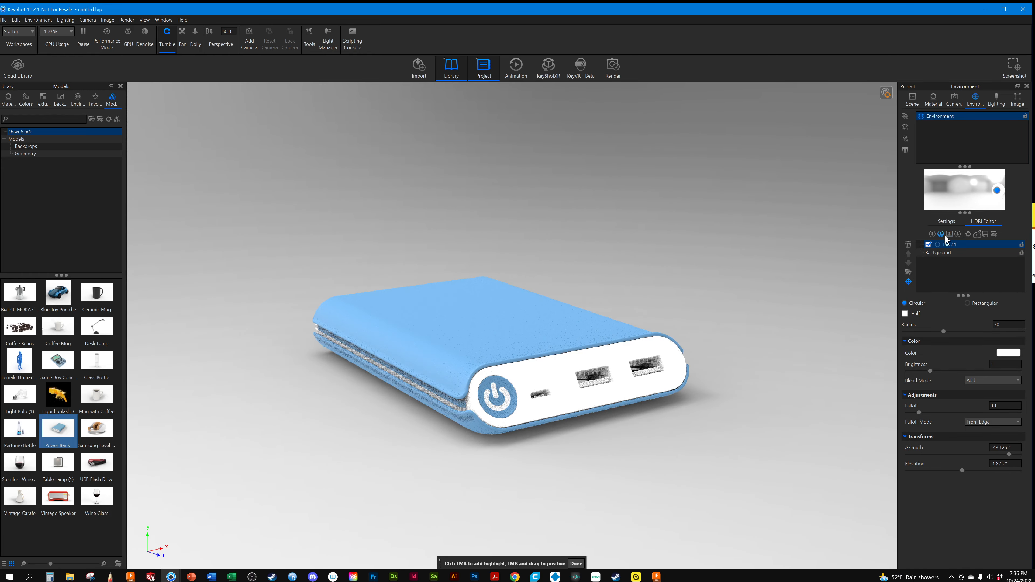
{"action": "left_click", "coordinate": [983, 302]}
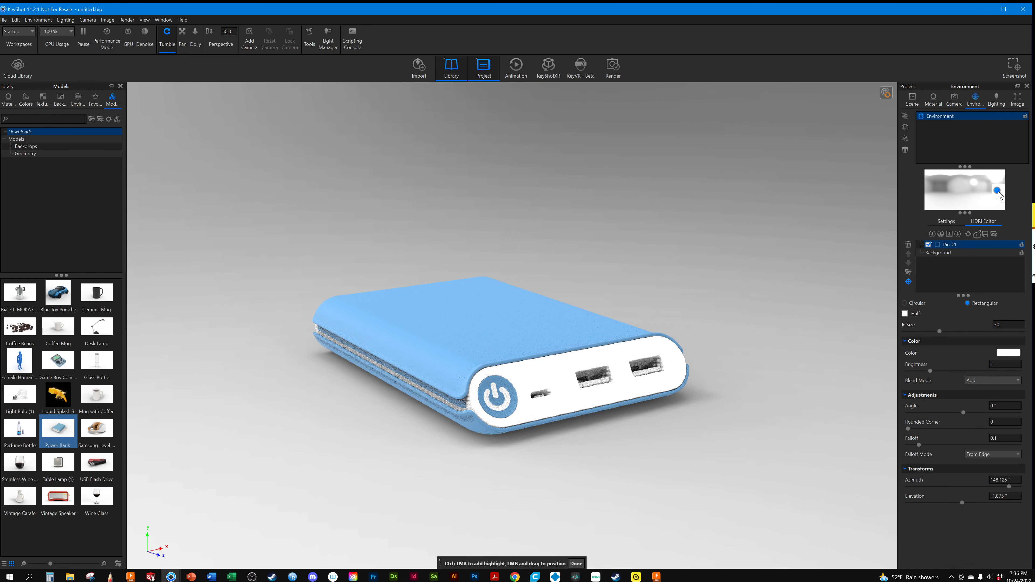
Move the light pin to about 137° azimuth and 52.5° elevation and set its brightness to 2.7
{"action": "left_click_drag", "start_coordinate": [998, 195], "coordinate": [997, 182]}
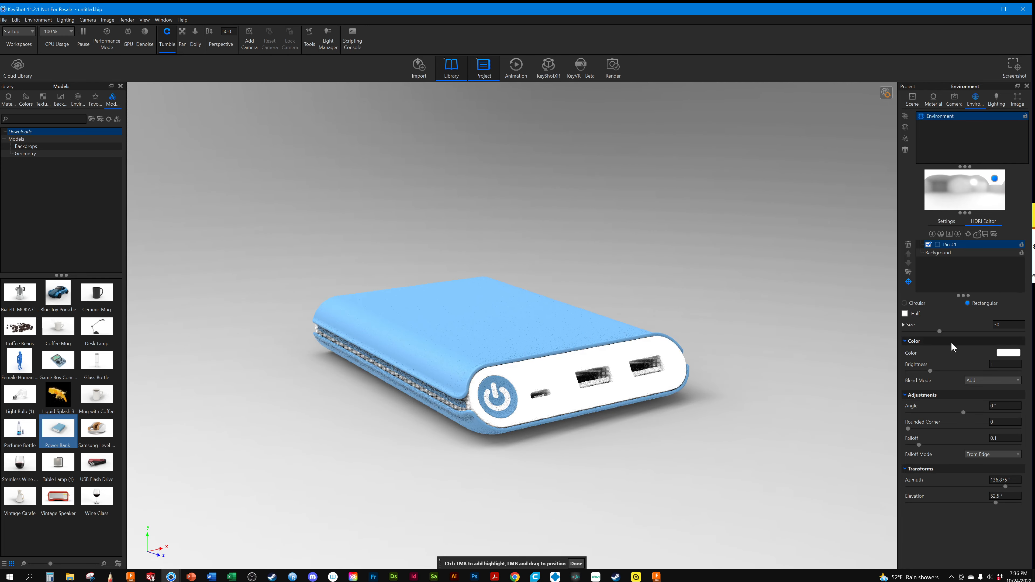
{"action": "left_click_drag", "start_coordinate": [930, 372], "coordinate": [968, 372]}
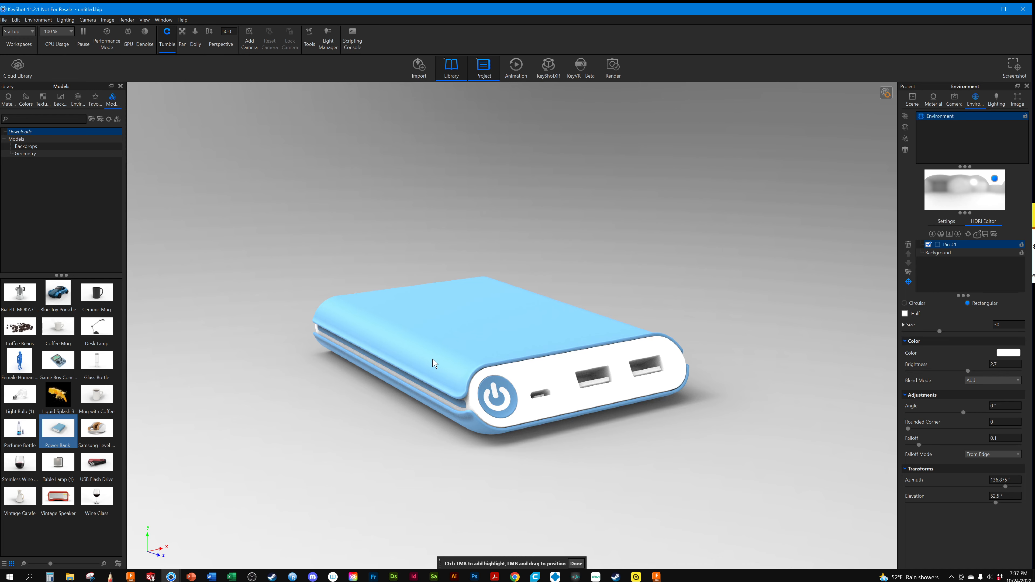
{"action": "left_click_drag", "start_coordinate": [543, 360], "coordinate": [553, 376]}
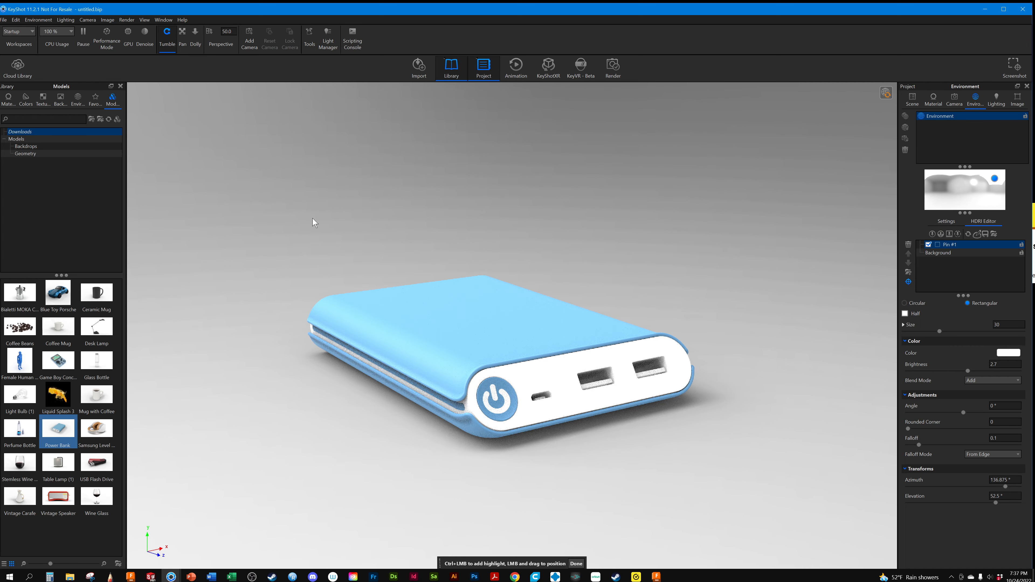
Open the render settings and set the render engine to GPU Mode
{"action": "left_click", "coordinate": [123, 20]}
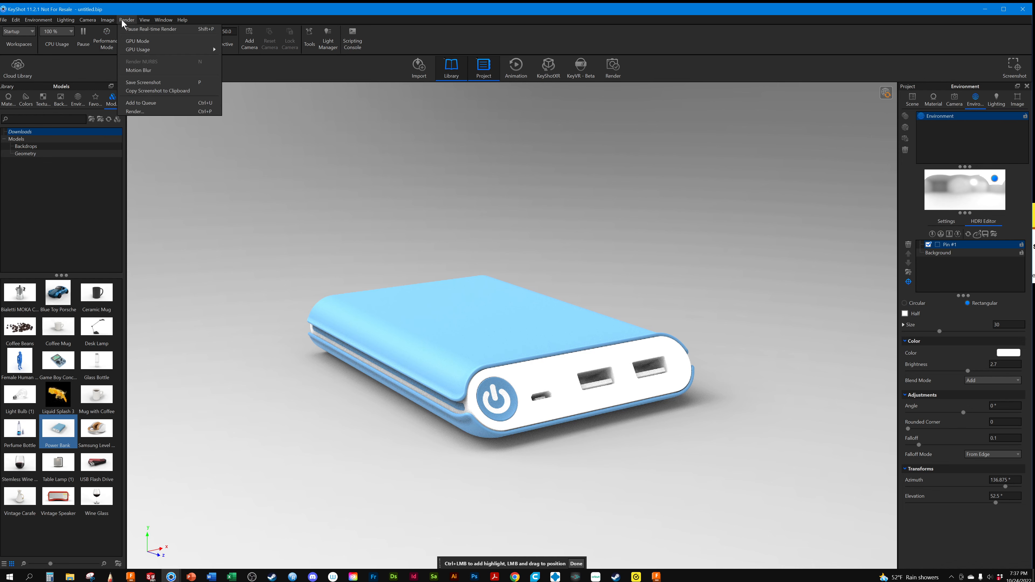
{"action": "left_click", "coordinate": [135, 112]}
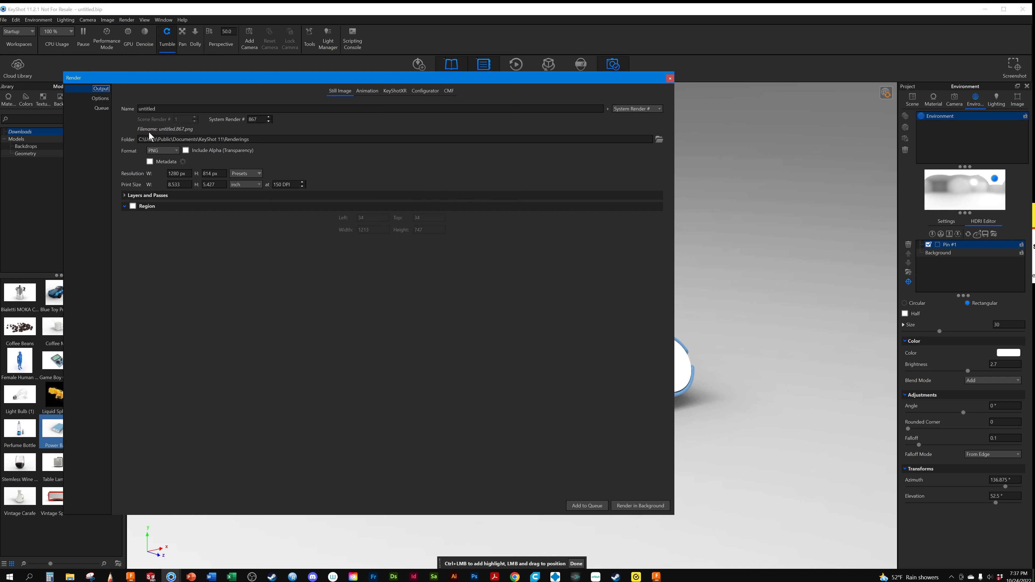
{"action": "left_click", "coordinate": [99, 99]}
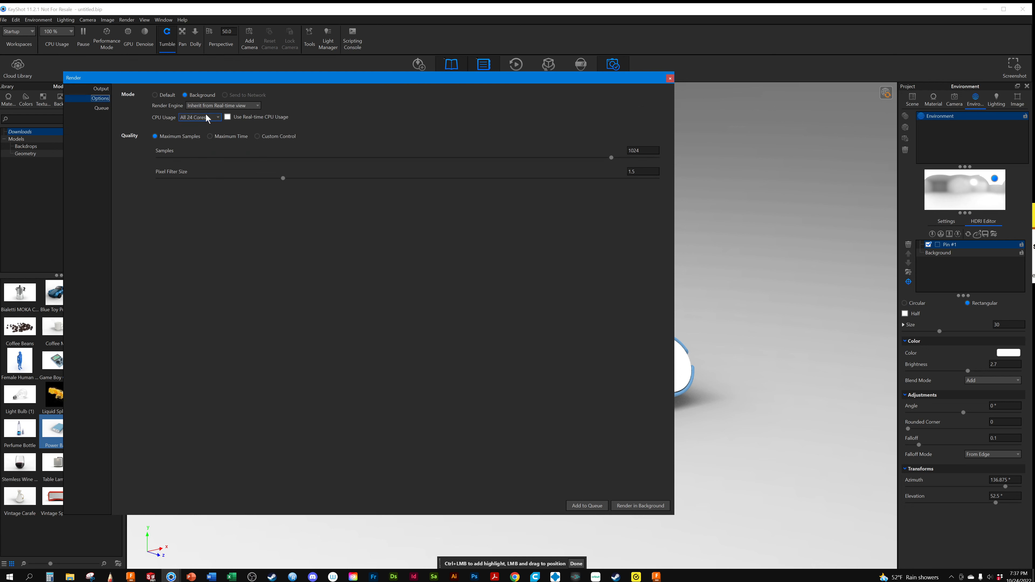
{"action": "left_click", "coordinate": [229, 106]}
{"action": "left_click", "coordinate": [195, 129]}
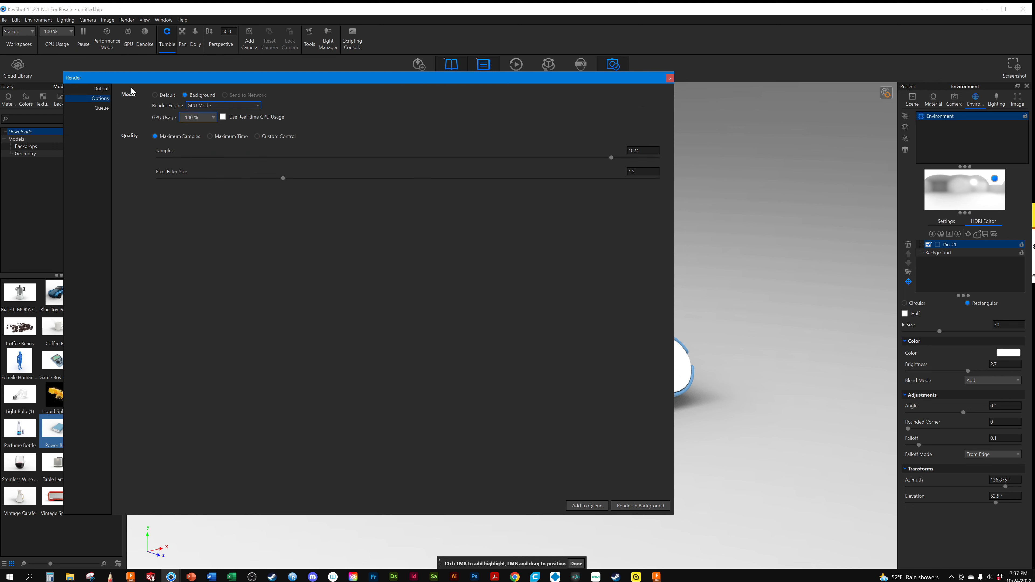
Set the still image resolution to the 2560 x 1627 preset and start rendering in the background
{"action": "left_click", "coordinate": [100, 89]}
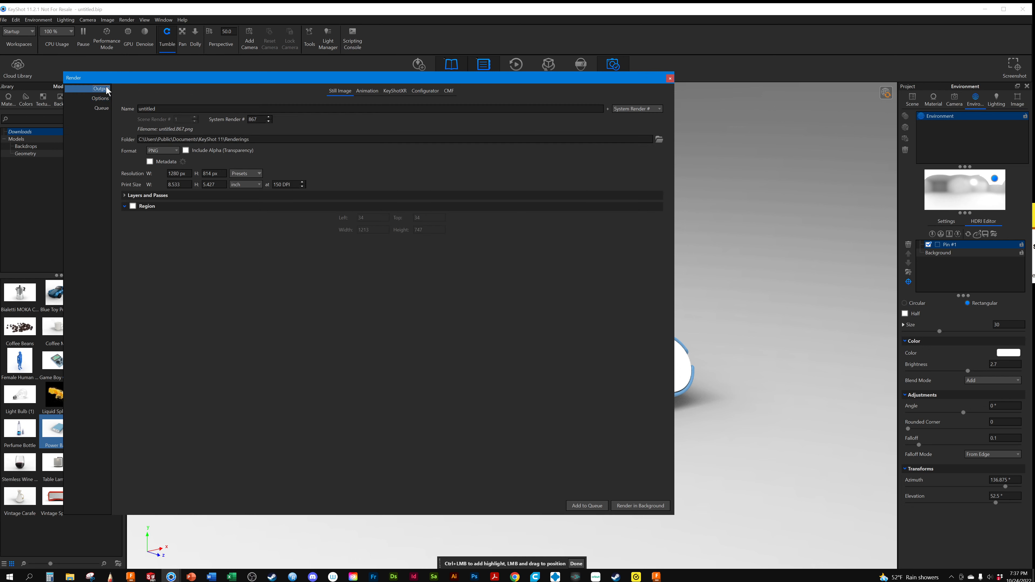
{"action": "left_click", "coordinate": [246, 176]}
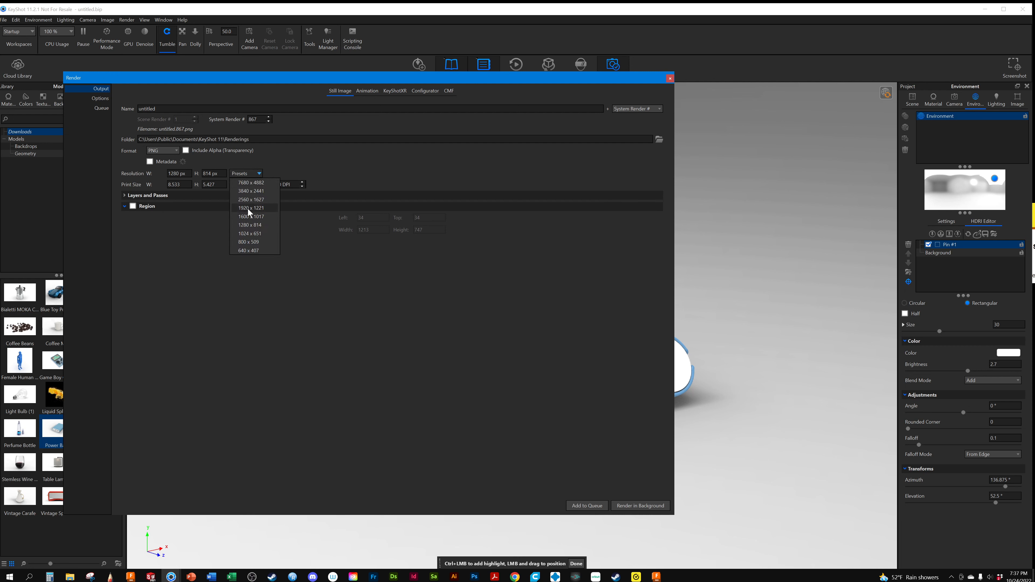
{"action": "left_click", "coordinate": [250, 200]}
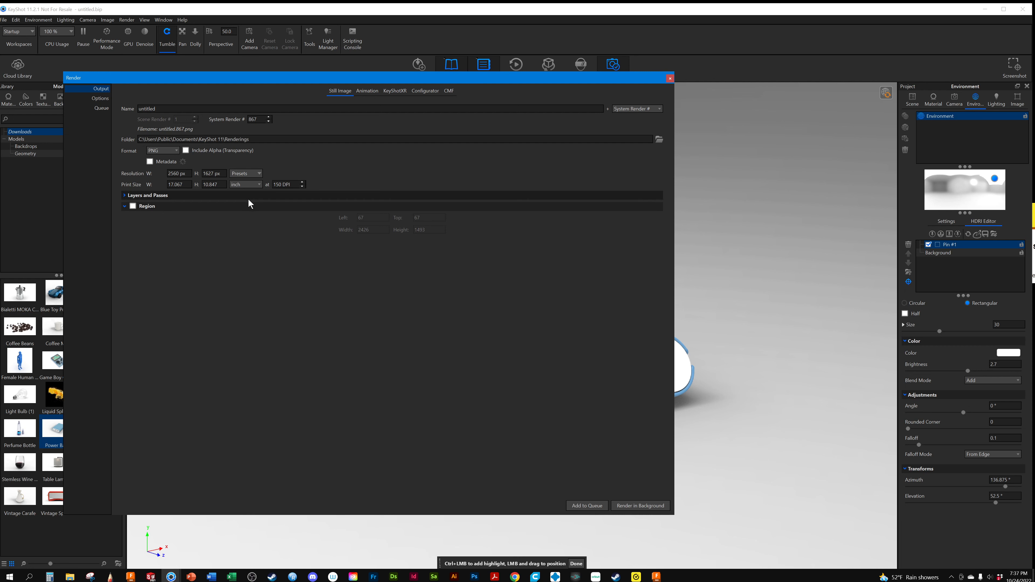
{"action": "left_click", "coordinate": [663, 506]}
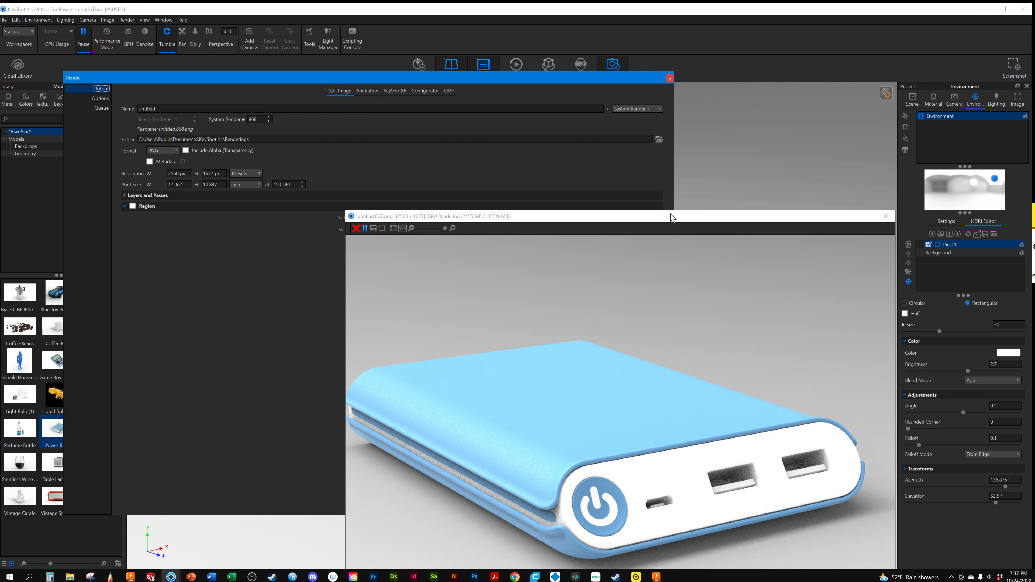
Examine the whole power bank image in the render output window, then minimize that window
{"action": "left_click_drag", "start_coordinate": [672, 219], "coordinate": [392, 75]}
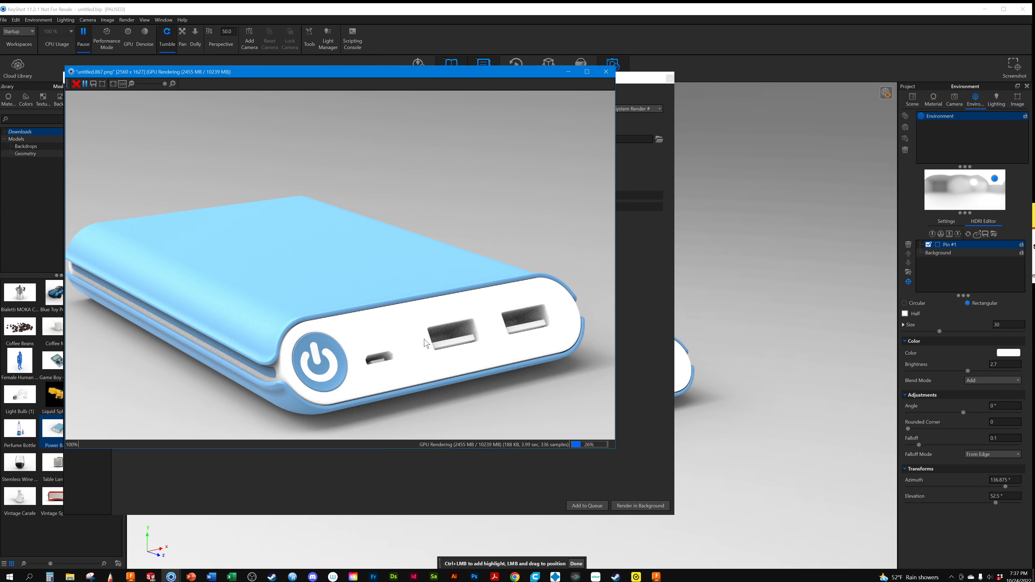
{"action": "scroll", "coordinate": [192, 235], "scroll_direction": "down", "scroll_amount": 2}
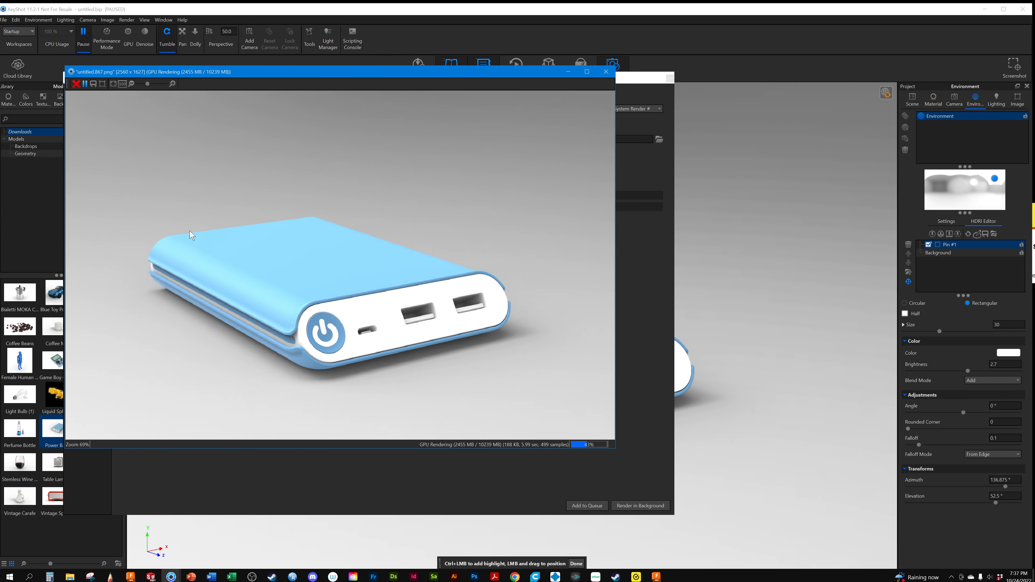
{"action": "scroll", "coordinate": [192, 236], "scroll_direction": "down", "scroll_amount": 1}
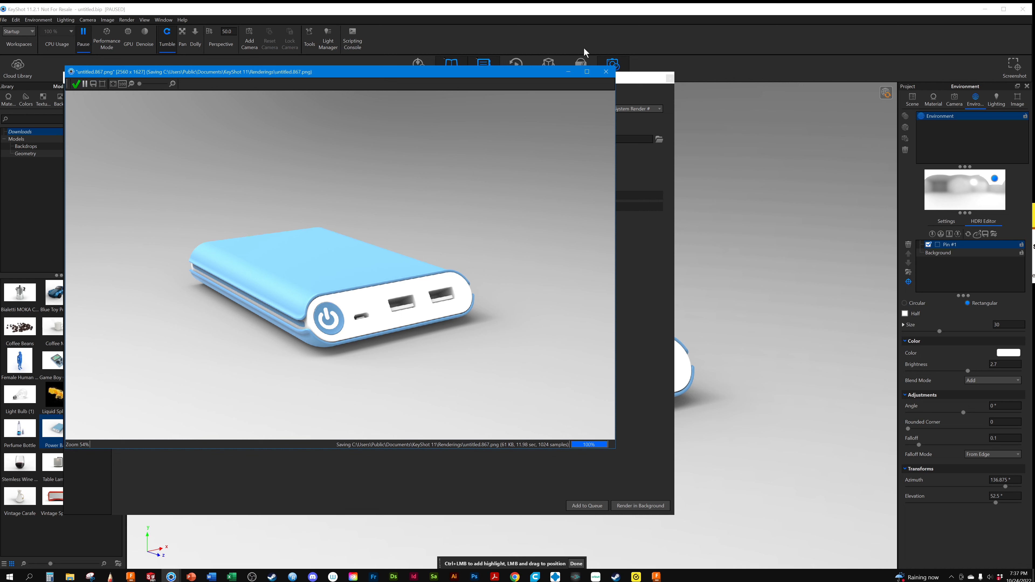
{"action": "left_click", "coordinate": [566, 73]}
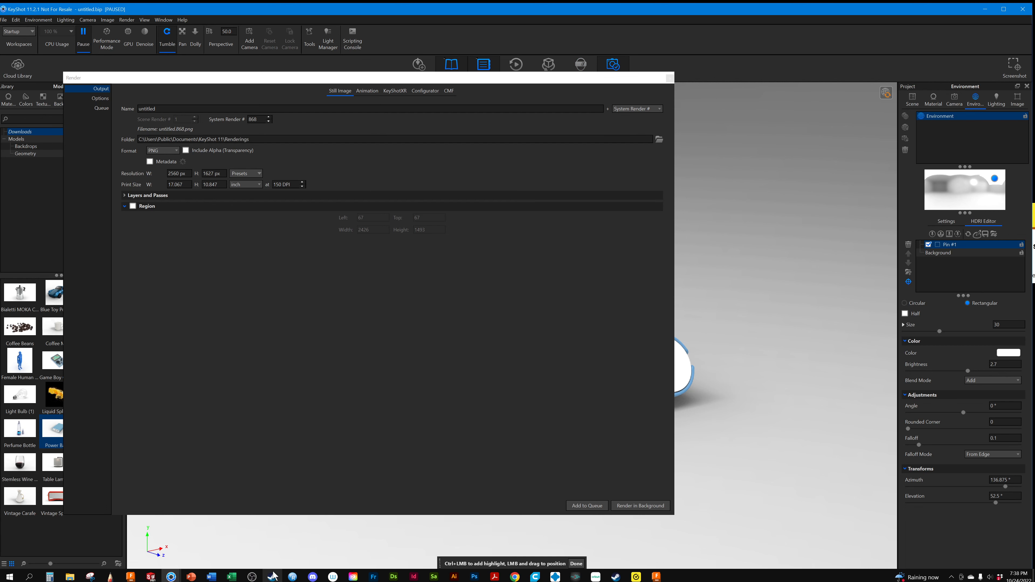
Switch to the Chrome window with the Miro board and search Google in a new tab for "persussive sketches coreflot"
{"action": "left_click", "coordinate": [514, 576]}
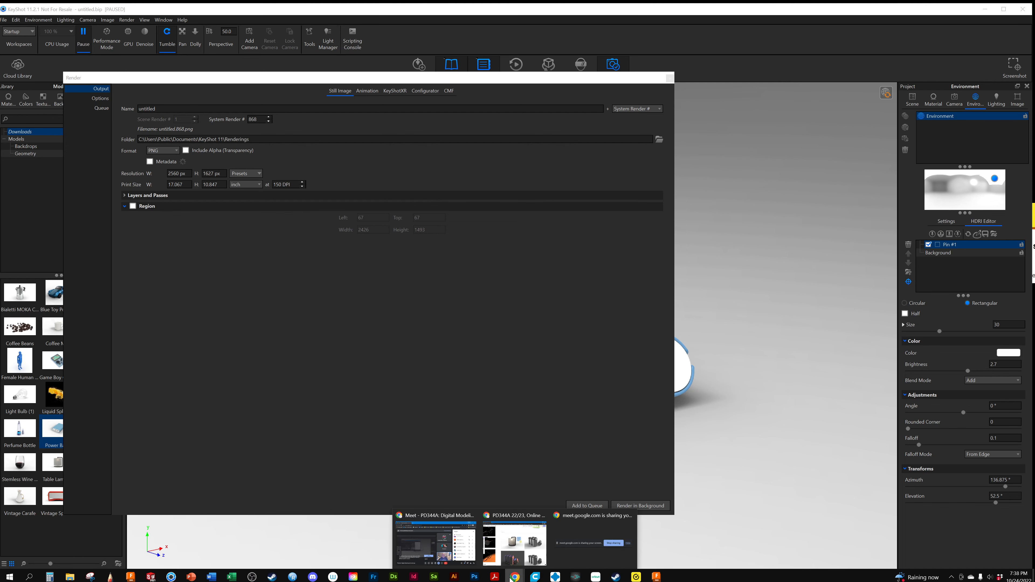
{"action": "left_click", "coordinate": [507, 521]}
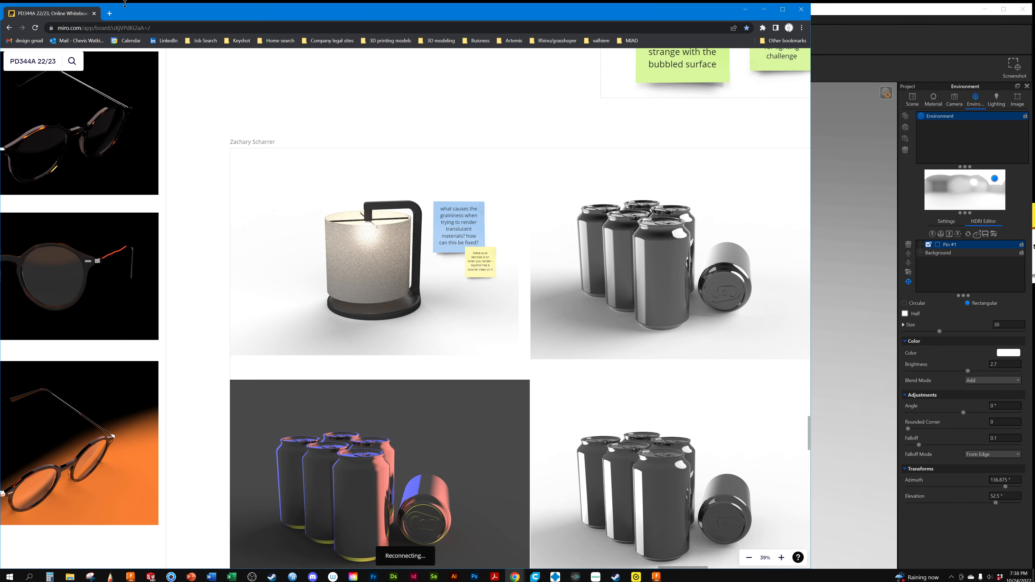
{"action": "left_click", "coordinate": [107, 12]}
{"action": "type", "text": "pe"}
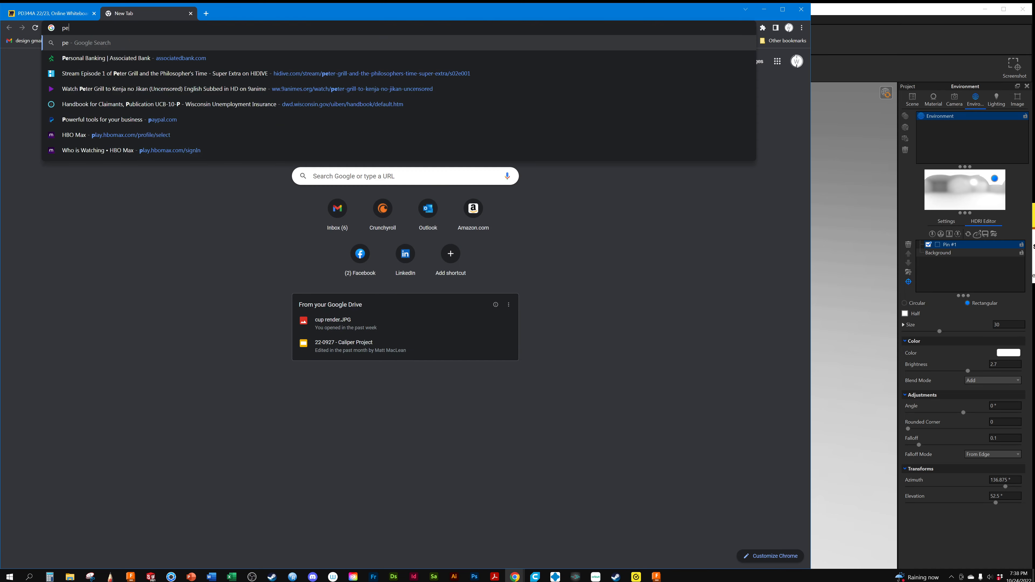
{"action": "type", "text": "rsussiv"}
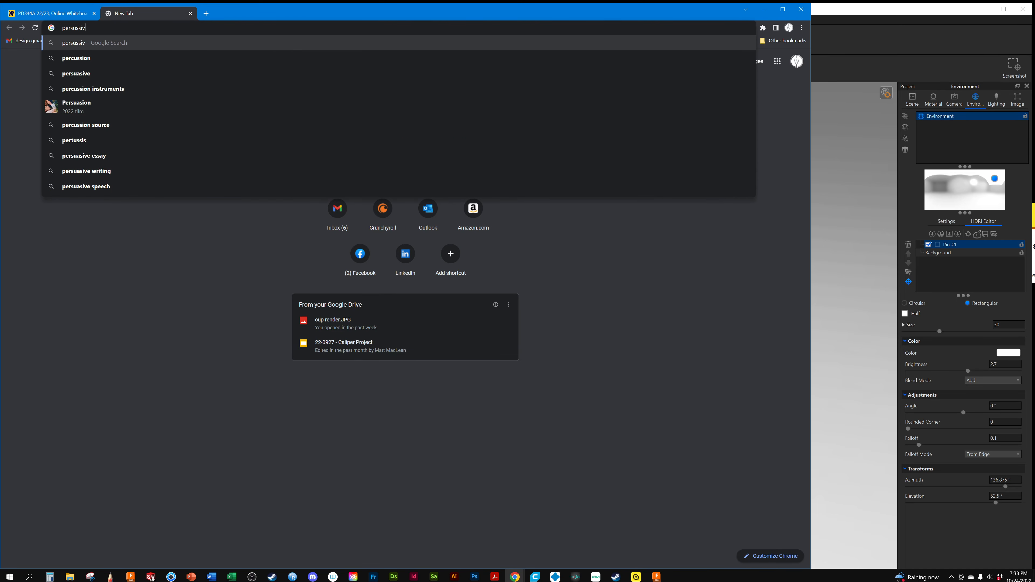
{"action": "type", "text": "e sketches "}
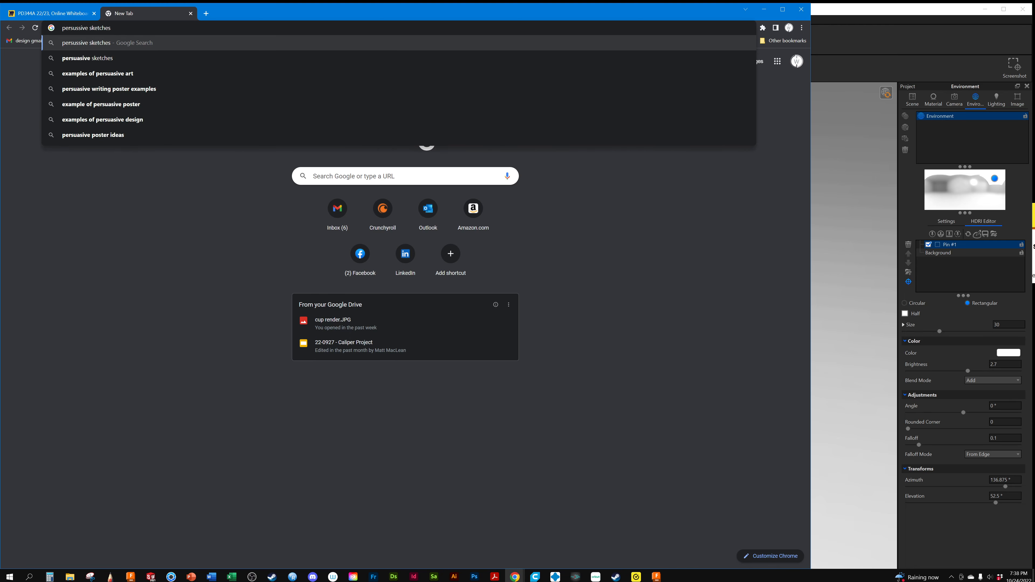
{"action": "type", "text": "coreflot"}
{"action": "key", "text": "Return"}
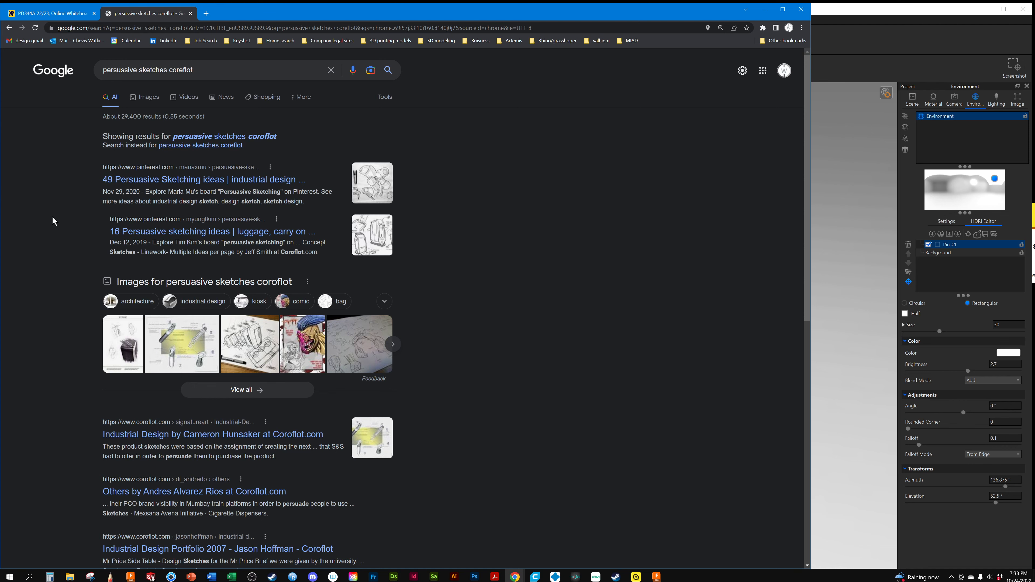
Look through the web results, then show the image results for the persuasive sketches search and browse them
{"action": "scroll", "coordinate": [52, 220], "scroll_direction": "down", "scroll_amount": 5}
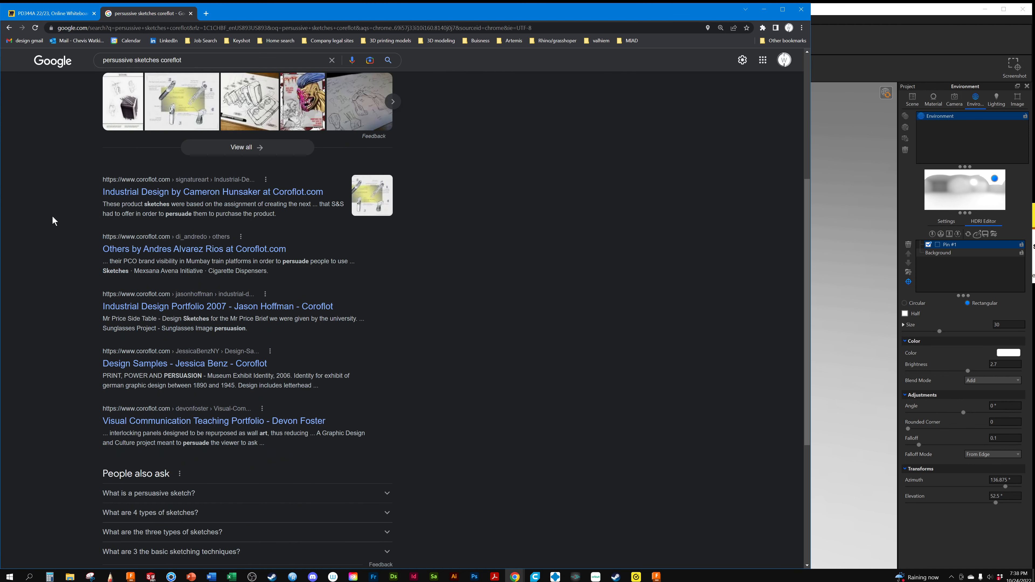
{"action": "scroll", "coordinate": [51, 215], "scroll_direction": "up", "scroll_amount": 5}
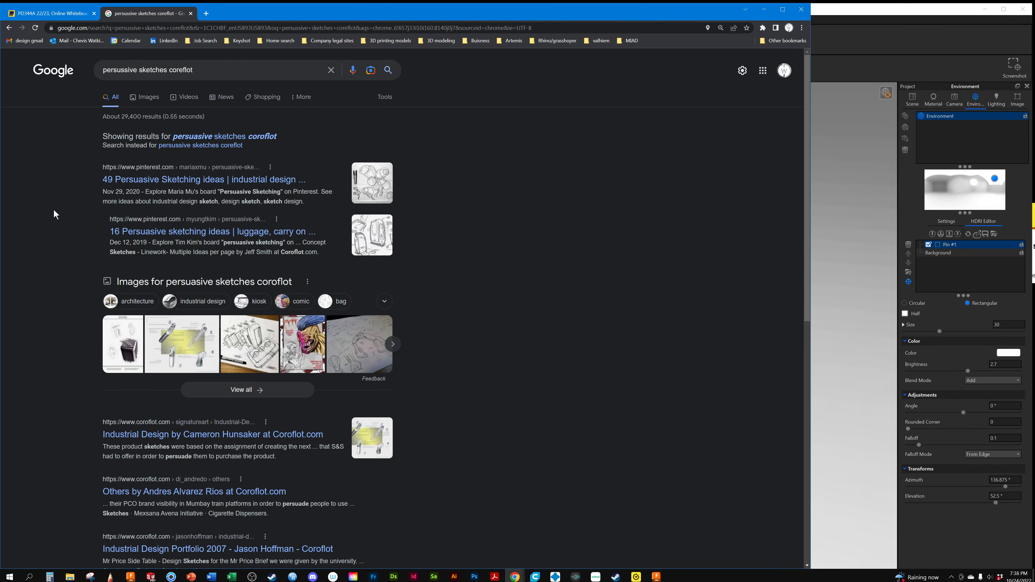
{"action": "left_click", "coordinate": [162, 95]}
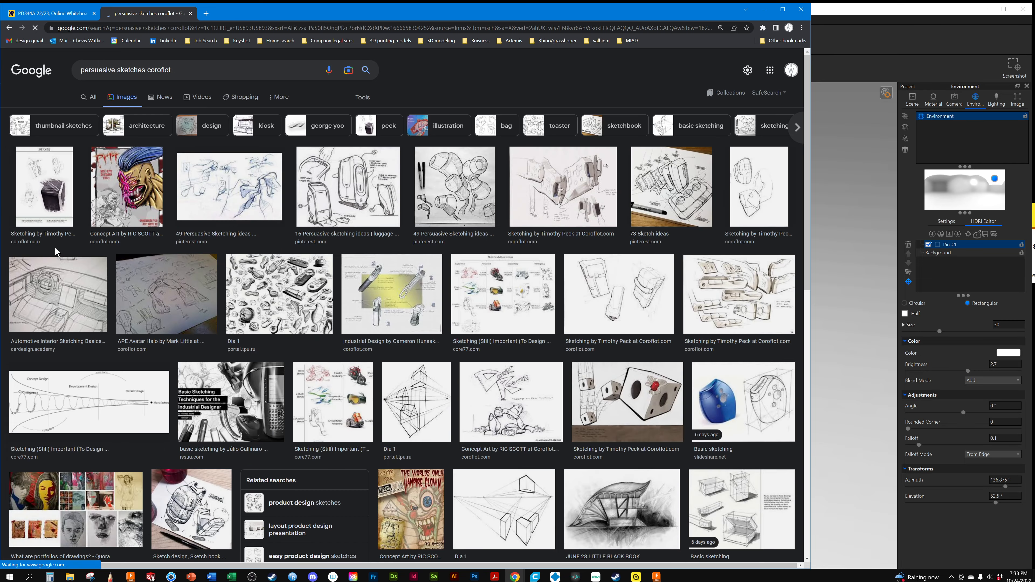
{"action": "scroll", "coordinate": [235, 235], "scroll_direction": "down", "scroll_amount": 12}
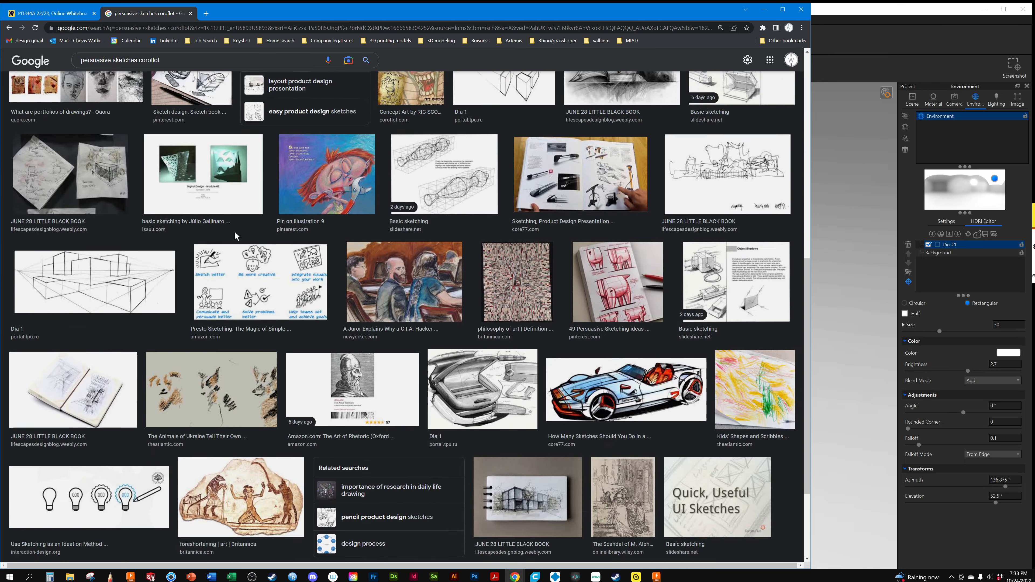
{"action": "scroll", "coordinate": [240, 228], "scroll_direction": "up", "scroll_amount": 8}
{"action": "scroll", "coordinate": [239, 228], "scroll_direction": "up", "scroll_amount": 5}
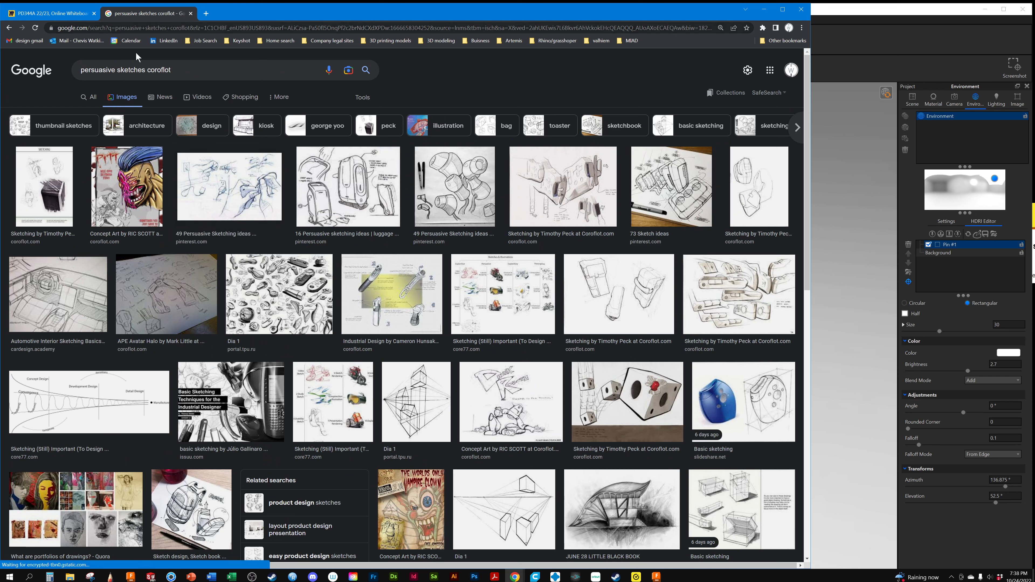
Change the image search to "types of sketches coroflot" and look through the resulting pictures
{"action": "double_click", "coordinate": [116, 70]}
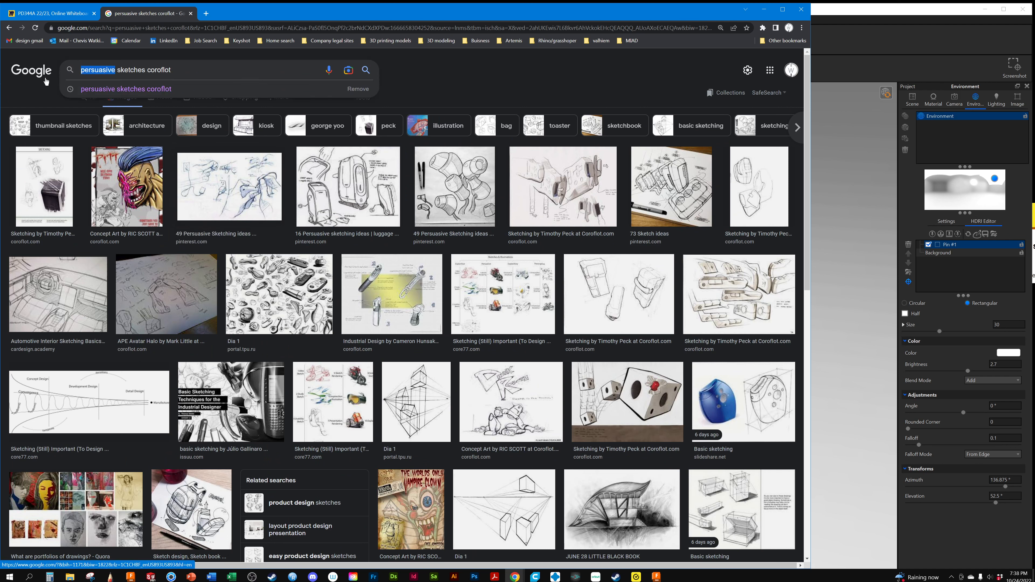
{"action": "type", "text": "types"}
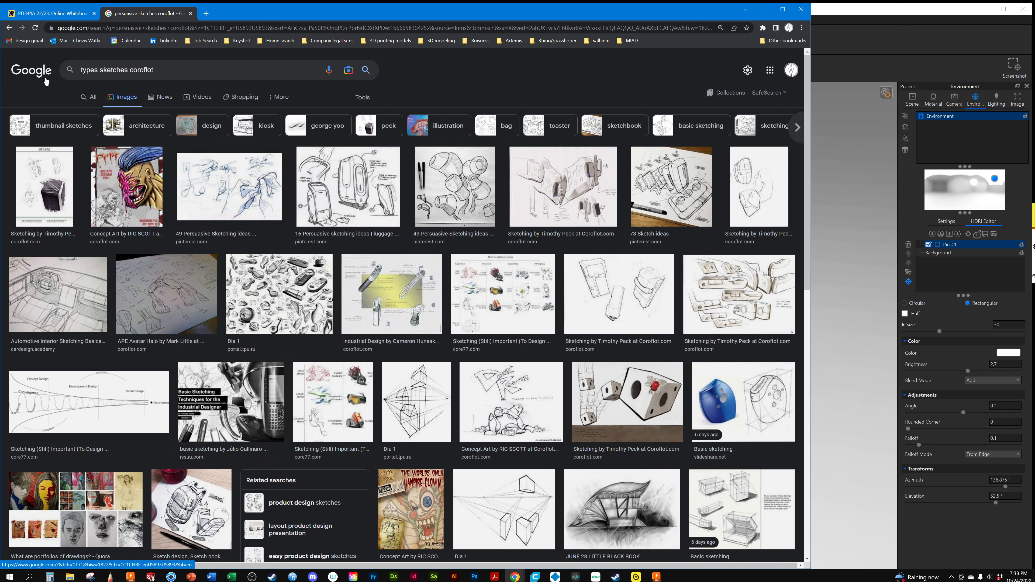
{"action": "type", "text": " of"}
{"action": "key", "text": "Return"}
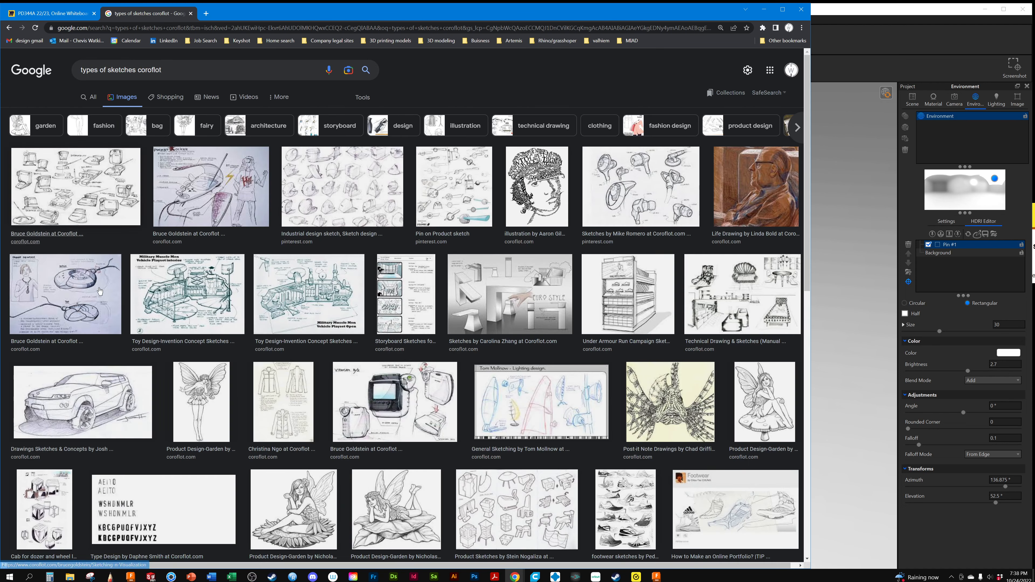
{"action": "scroll", "coordinate": [187, 251], "scroll_direction": "down", "scroll_amount": 6}
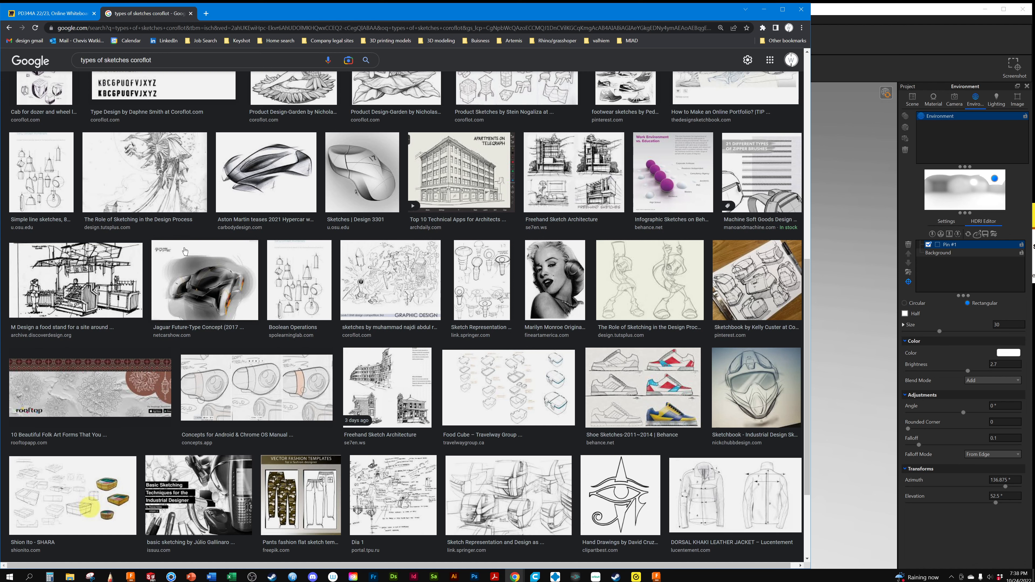
{"action": "scroll", "coordinate": [185, 251], "scroll_direction": "down", "scroll_amount": 3}
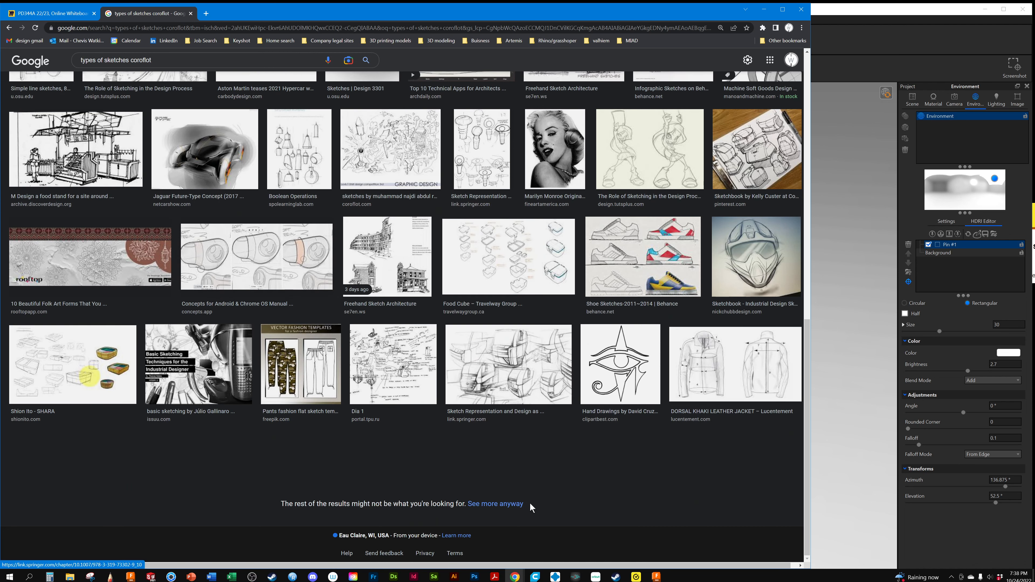
{"action": "scroll", "coordinate": [149, 281], "scroll_direction": "up", "scroll_amount": 10}
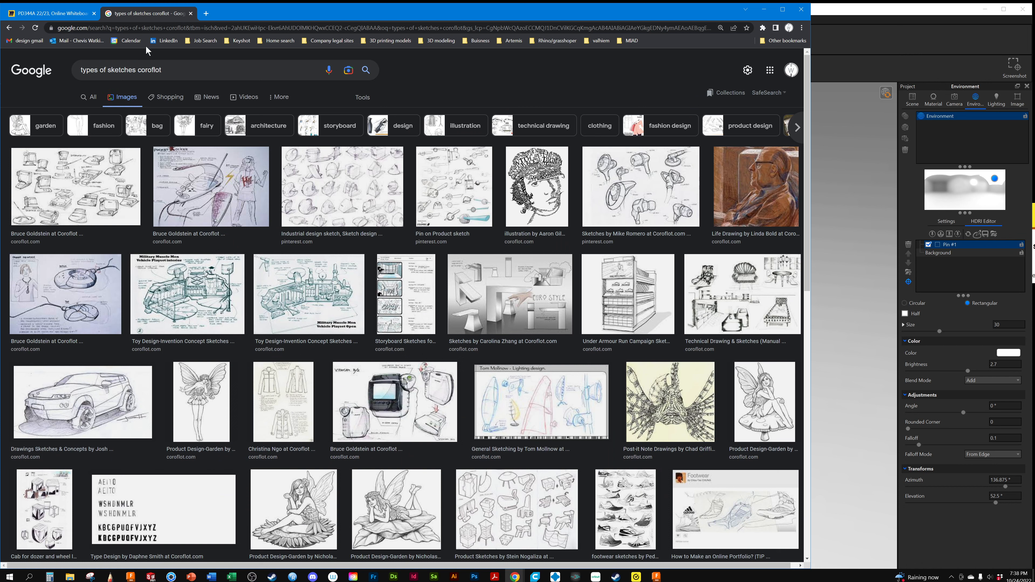
Replace the ending of the image search so that it reads "types of sketches con core77" and run it
{"action": "left_click_drag", "start_coordinate": [164, 70], "coordinate": [136, 70]}
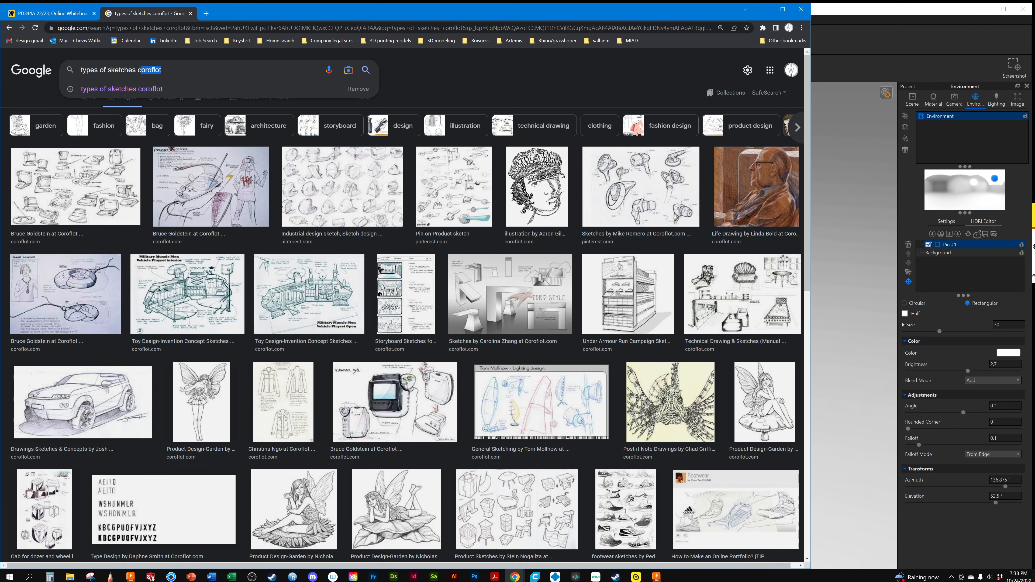
{"action": "type", "text": "on c"}
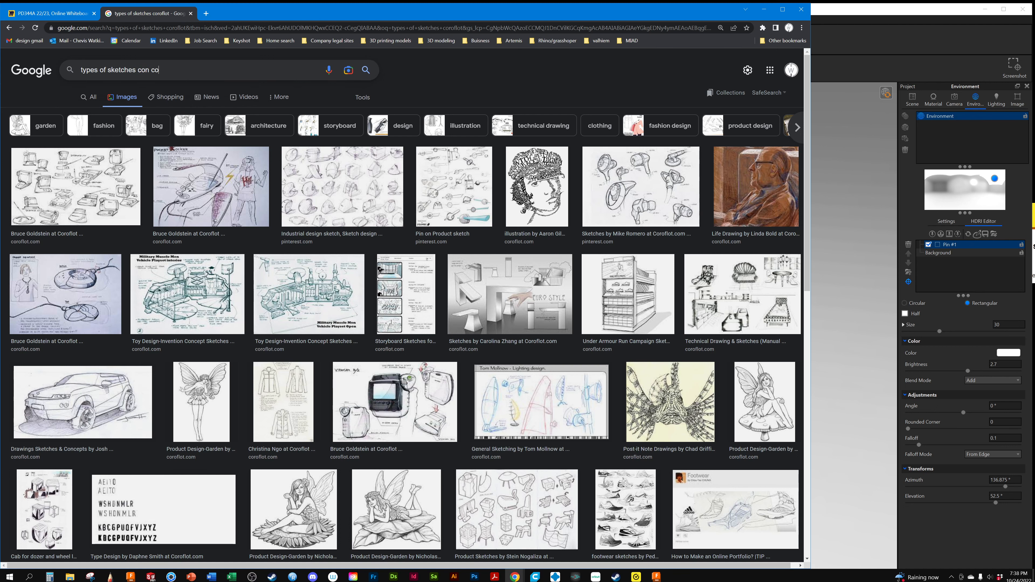
{"action": "type", "text": "ore77"}
{"action": "key", "text": "Return"}
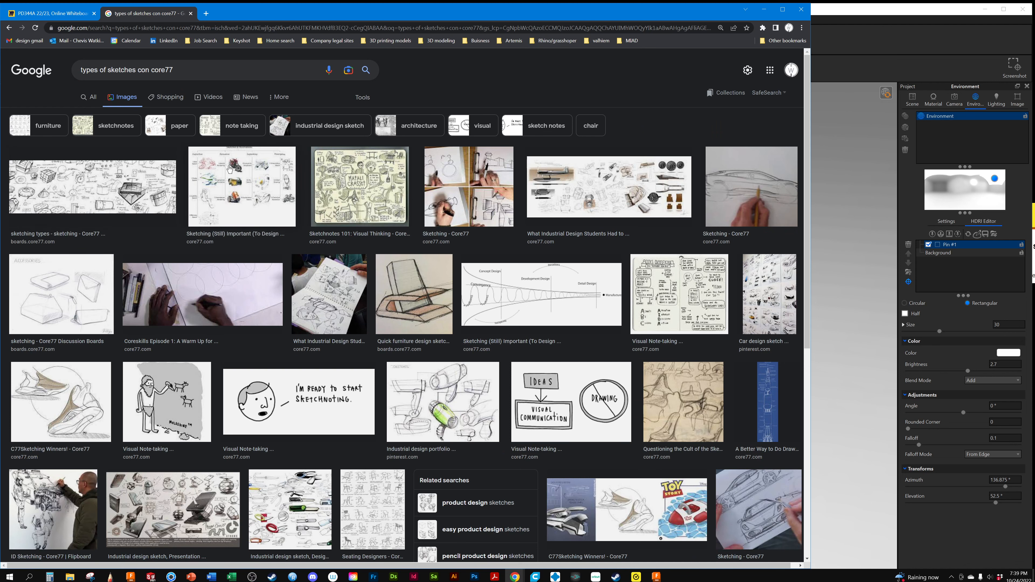
Enlarge the Core77 "Sketches & Illustrations" chart from the image results and copy the image
{"action": "left_click", "coordinate": [229, 170]}
{"action": "right_click", "coordinate": [660, 176]}
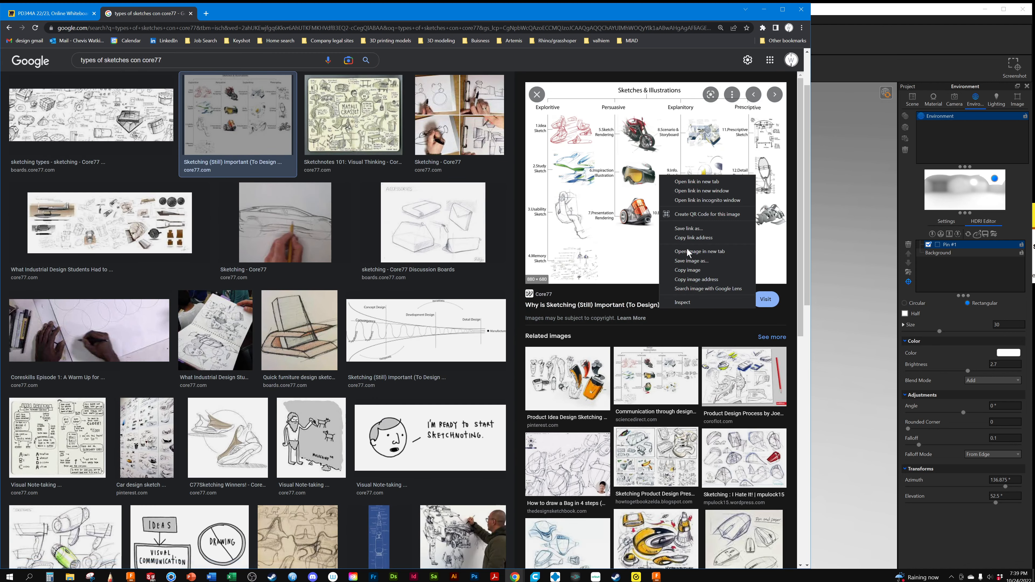
{"action": "left_click", "coordinate": [686, 271]}
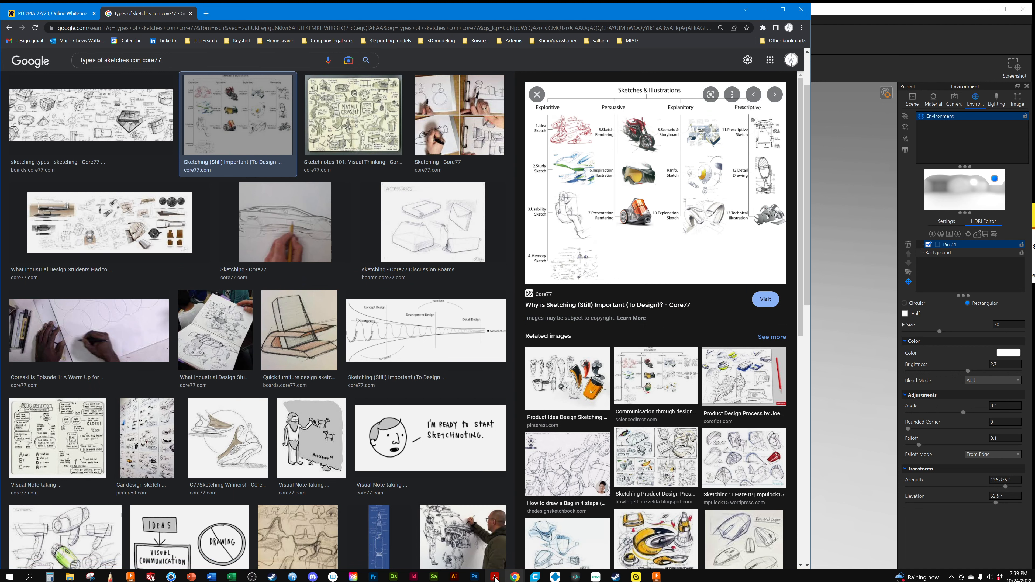
Return to the PD344A 22/23 Miro board and paste the copied chart into the empty area below the student frames
{"action": "left_click", "coordinate": [42, 9]}
{"action": "scroll", "coordinate": [653, 299], "scroll_direction": "down", "scroll_amount": 5}
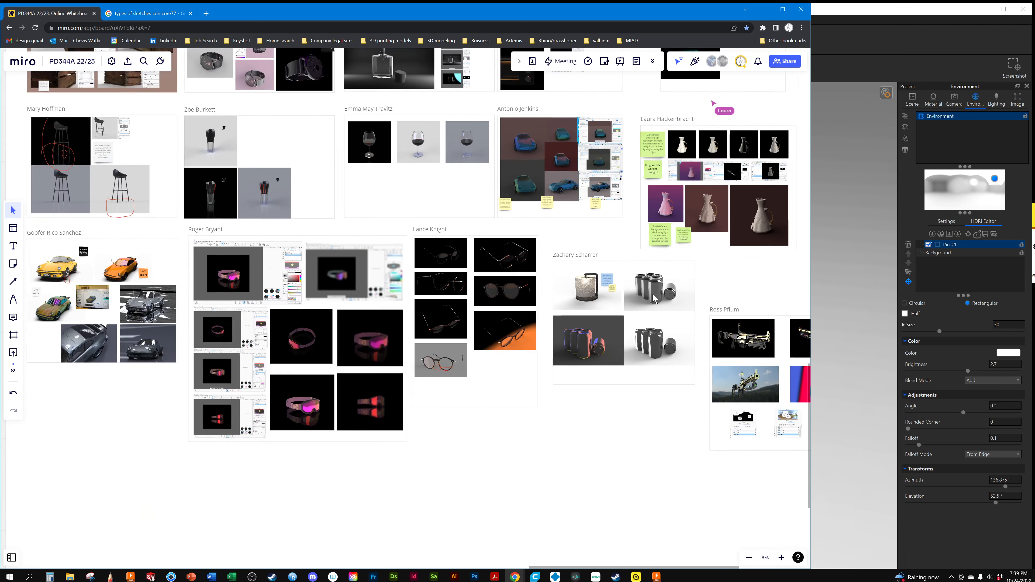
{"action": "scroll", "coordinate": [653, 299], "scroll_direction": "down", "scroll_amount": 3}
{"action": "left_click_drag", "start_coordinate": [585, 451], "coordinate": [588, 364]}
{"action": "key", "text": "ctrl+v"}
{"action": "scroll", "coordinate": [517, 331], "scroll_direction": "up", "scroll_amount": 3}
{"action": "scroll", "coordinate": [514, 327], "scroll_direction": "up", "scroll_amount": 2}
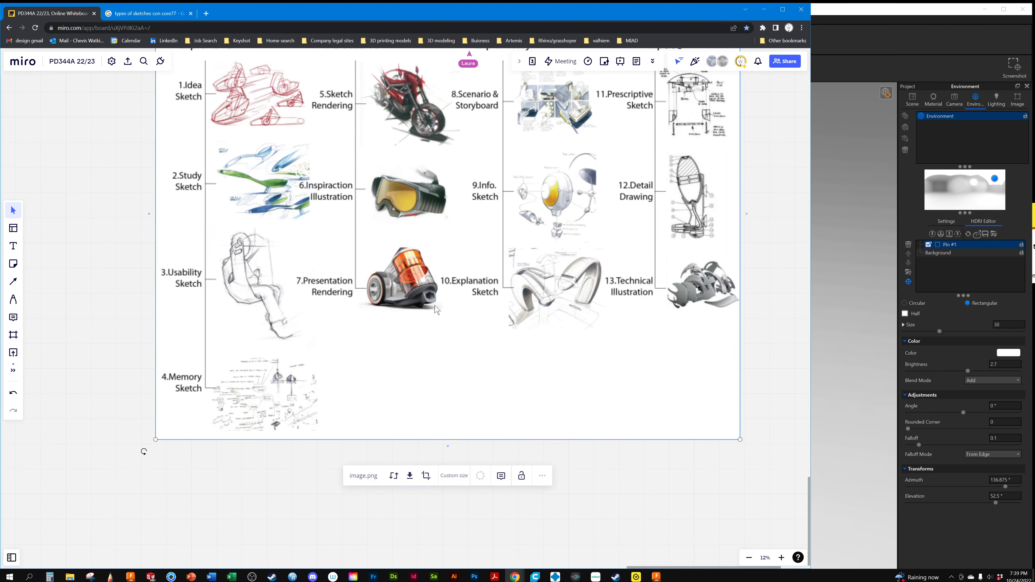
Examine the sketch categories of the pasted chart up close, especially the Persuasive column, and select the chart image
{"action": "middle_click_drag", "start_coordinate": [514, 327], "coordinate": [486, 403]}
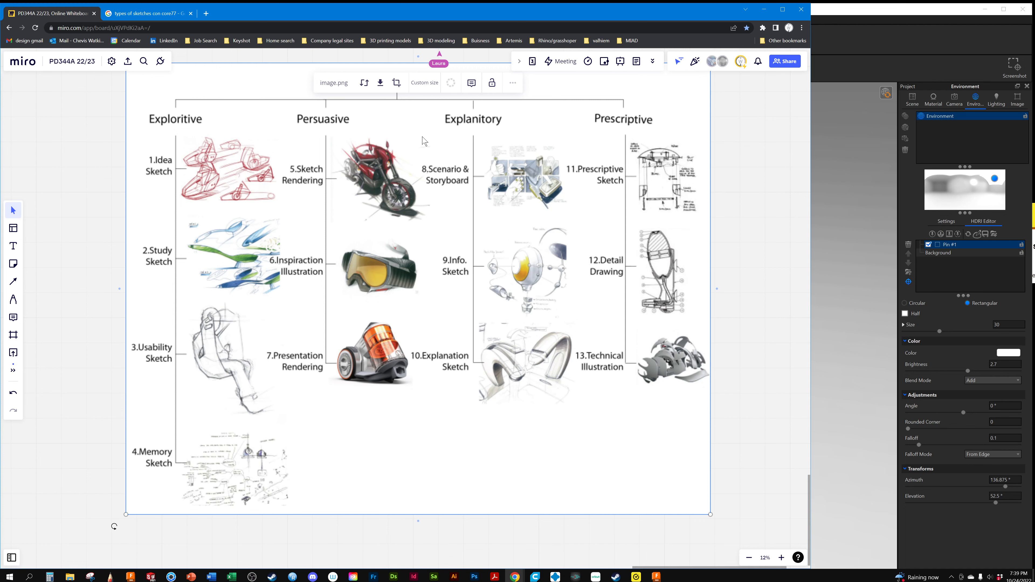
{"action": "scroll", "coordinate": [378, 265], "scroll_direction": "up", "scroll_amount": 5}
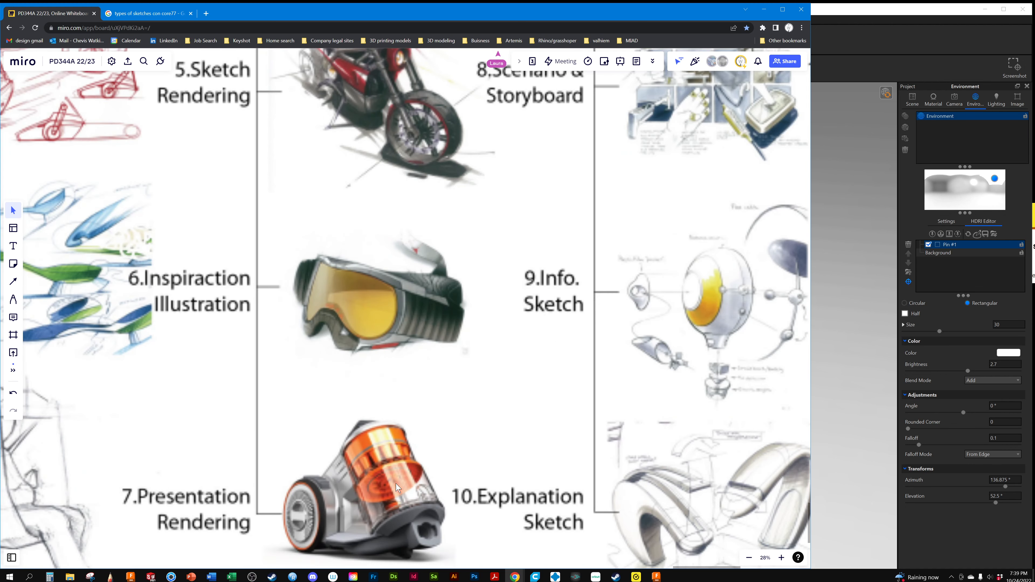
{"action": "scroll", "coordinate": [391, 326], "scroll_direction": "down", "scroll_amount": 3}
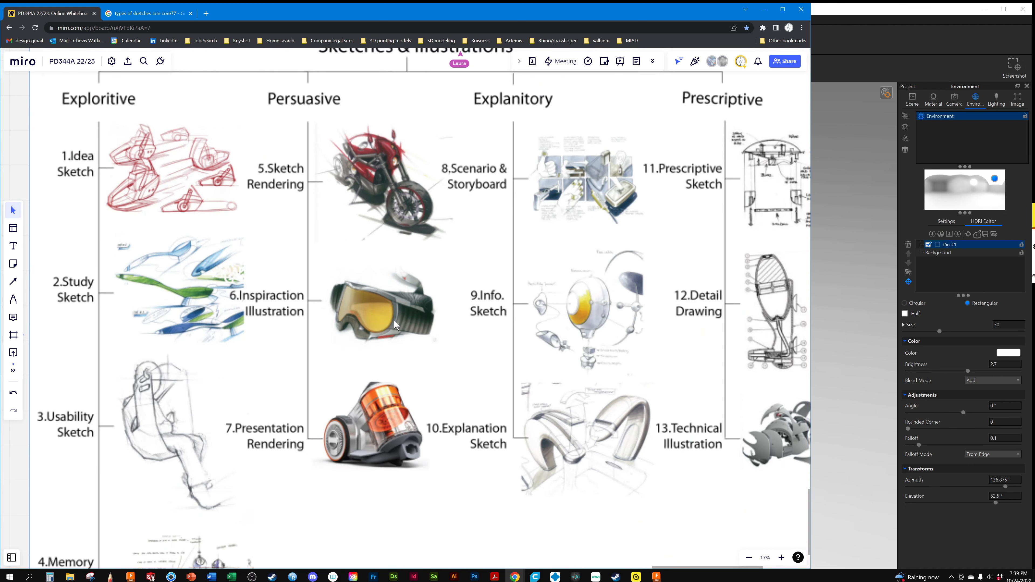
{"action": "middle_click_drag", "start_coordinate": [448, 319], "coordinate": [264, 297]}
{"action": "left_click", "coordinate": [313, 98]}
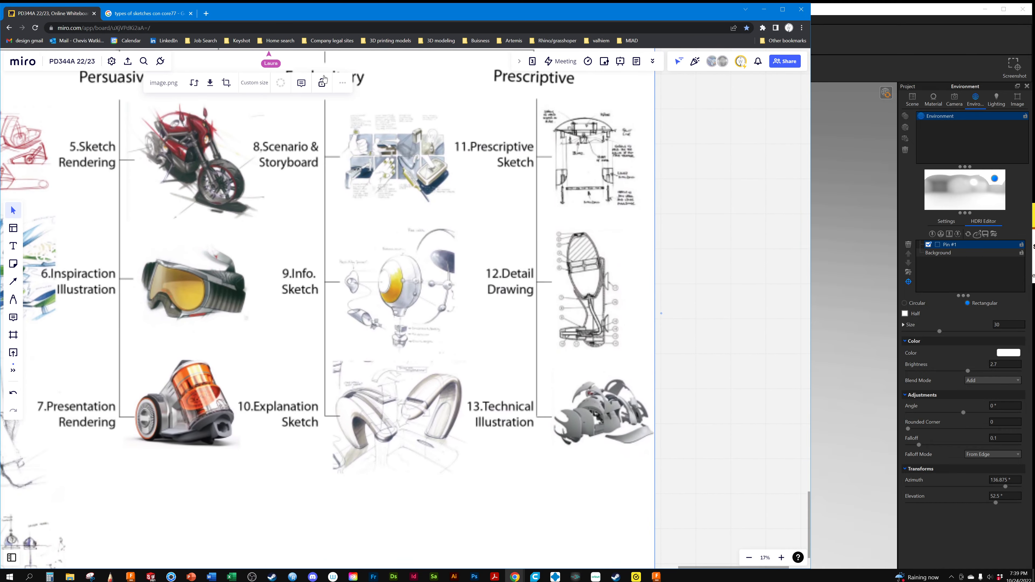
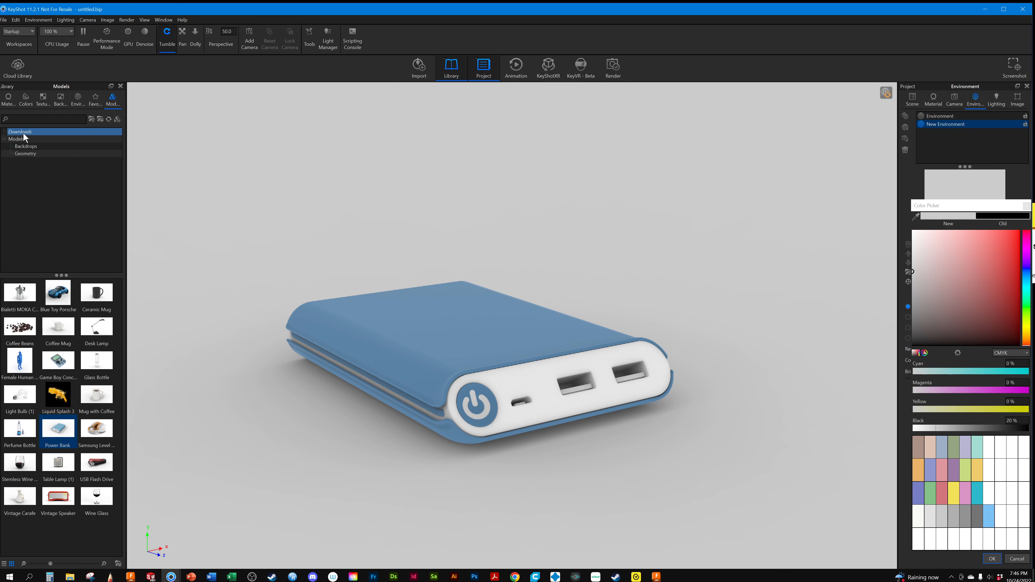
Add a Cylinder from the Geometry models beside the power bank's long side, lay it flat and stretch it to a Y scale of about 8.05
{"action": "left_click", "coordinate": [18, 140]}
{"action": "left_click", "coordinate": [28, 154]}
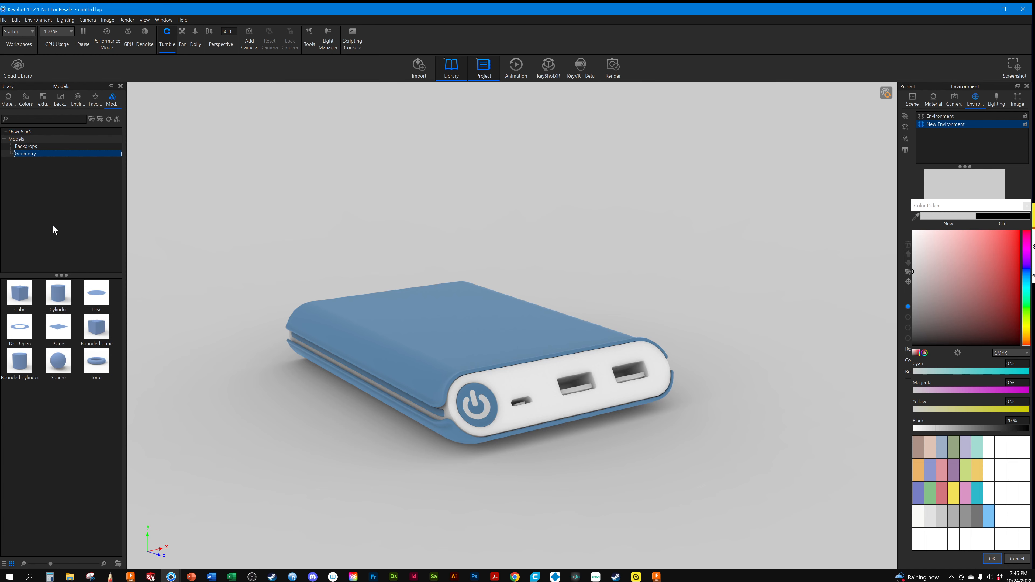
{"action": "left_click", "coordinate": [34, 374]}
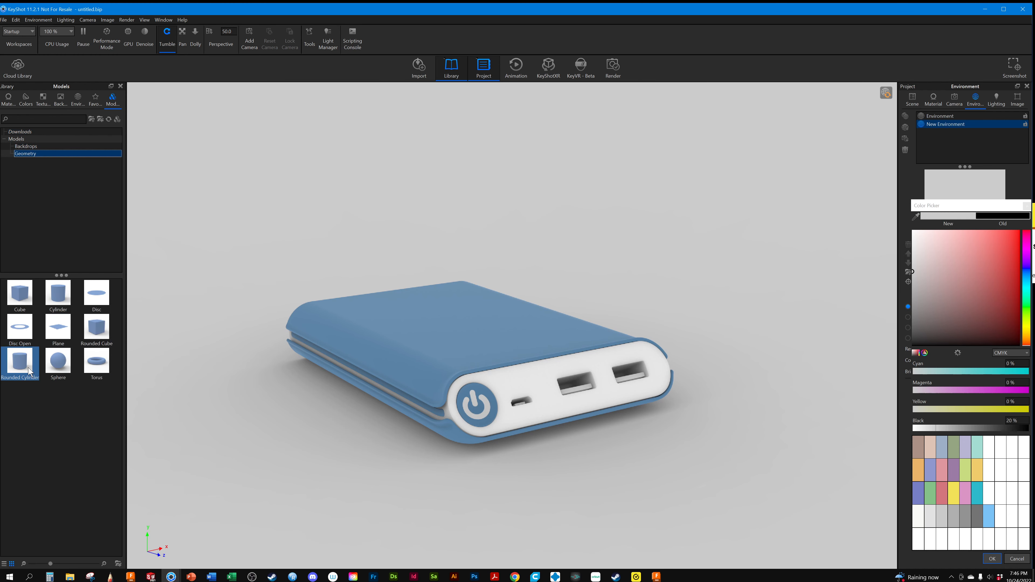
{"action": "left_click_drag", "start_coordinate": [58, 294], "coordinate": [275, 403]}
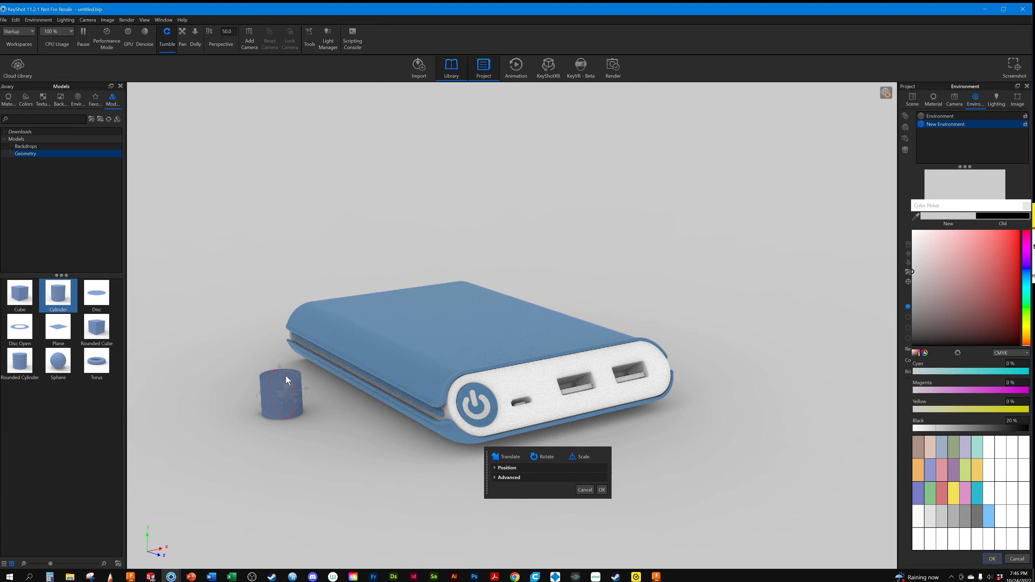
{"action": "left_click_drag", "start_coordinate": [285, 376], "coordinate": [155, 317]}
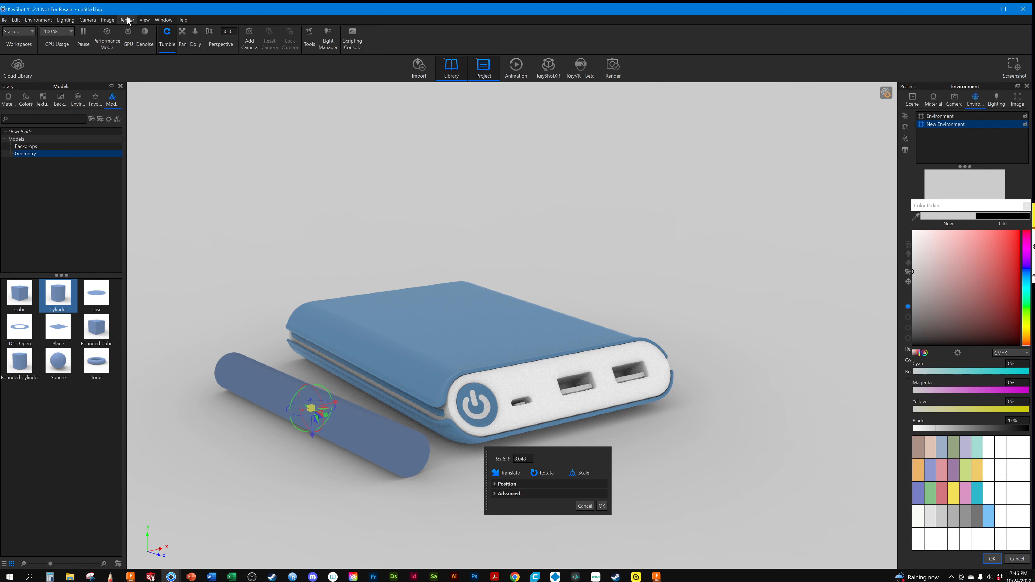
Switch to the standard Top view and rotate the cylinder about 6.7° around Z, parallel to the power bank's long side
{"action": "left_click", "coordinate": [81, 21]}
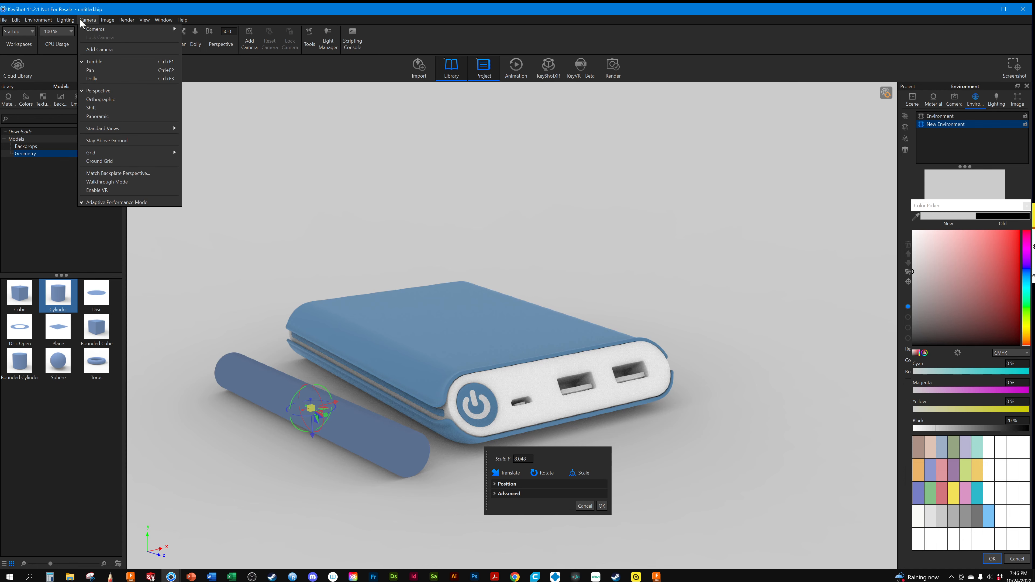
{"action": "left_click", "coordinate": [105, 93]}
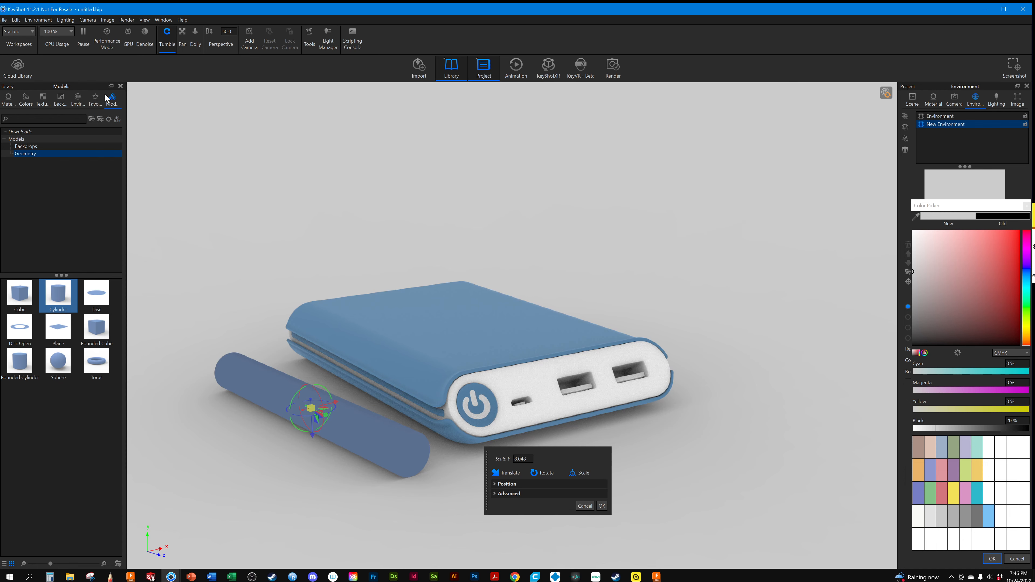
{"action": "left_click", "coordinate": [98, 20]}
{"action": "mouse_move", "coordinate": [108, 127]}
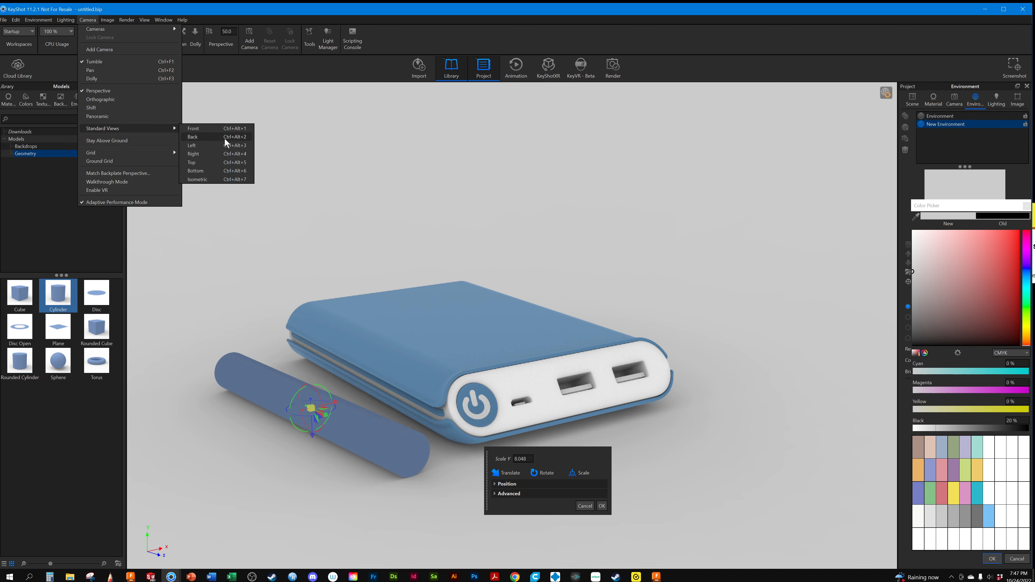
{"action": "left_click", "coordinate": [200, 163]}
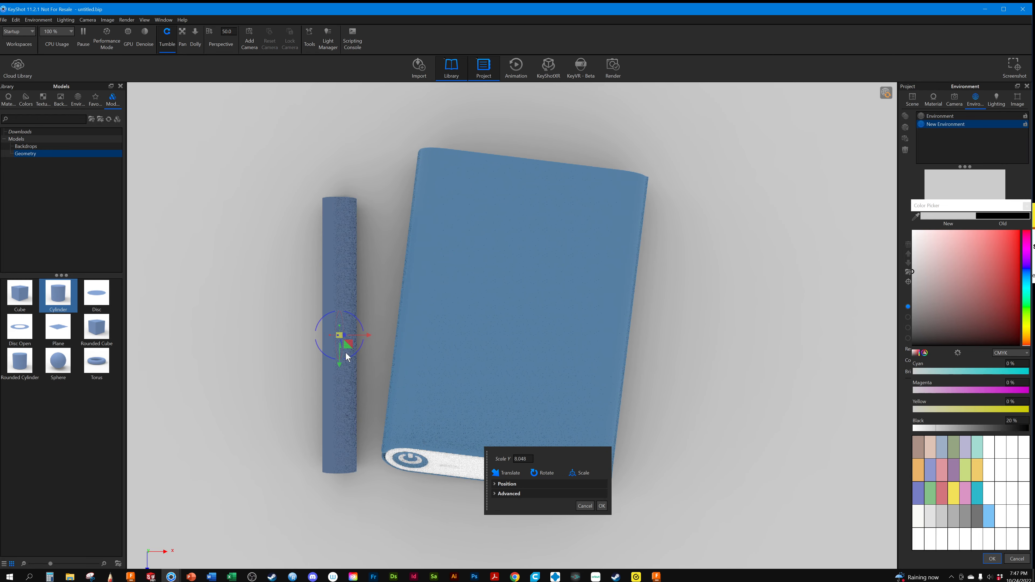
{"action": "left_click_drag", "start_coordinate": [356, 351], "coordinate": [355, 353]}
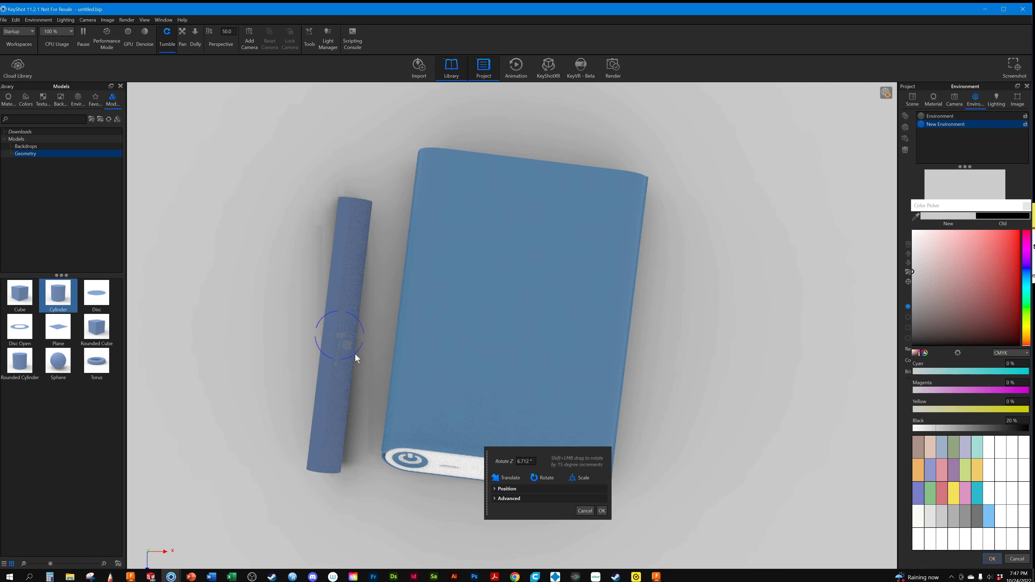
Reshape the cylinder into a long thin rod, scaling it uniformly to about 0.6 and stretching it along Y, and accept the transform
{"action": "left_click_drag", "start_coordinate": [342, 326], "coordinate": [346, 292]}
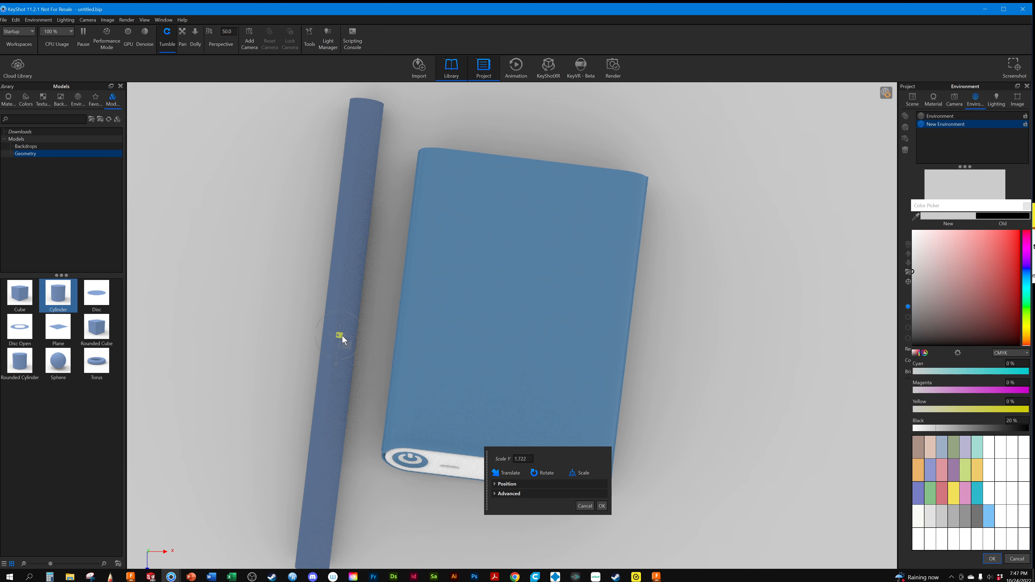
{"action": "left_click_drag", "start_coordinate": [341, 336], "coordinate": [89, 482]}
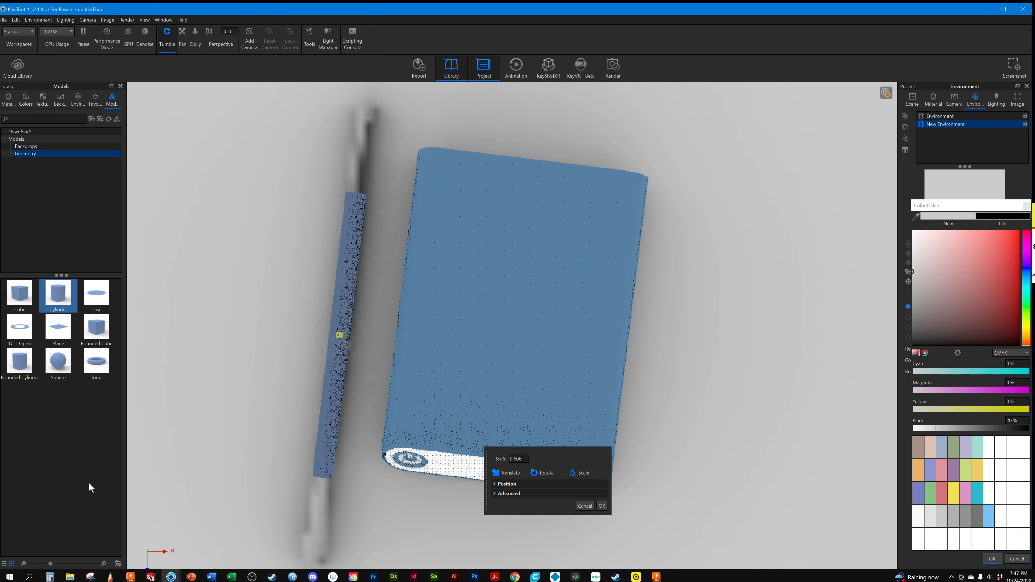
{"action": "left_click_drag", "start_coordinate": [342, 330], "coordinate": [347, 296]}
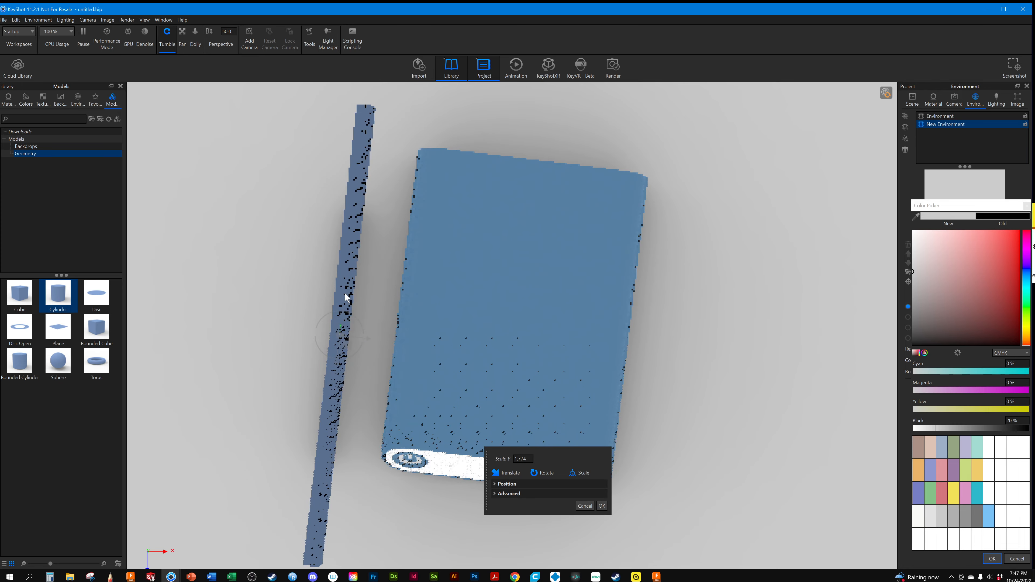
{"action": "left_click", "coordinate": [601, 506]}
Return to a low three-quarter view that frames the power bank's port end together with the rod beside it
{"action": "left_click_drag", "start_coordinate": [745, 287], "coordinate": [783, 229]}
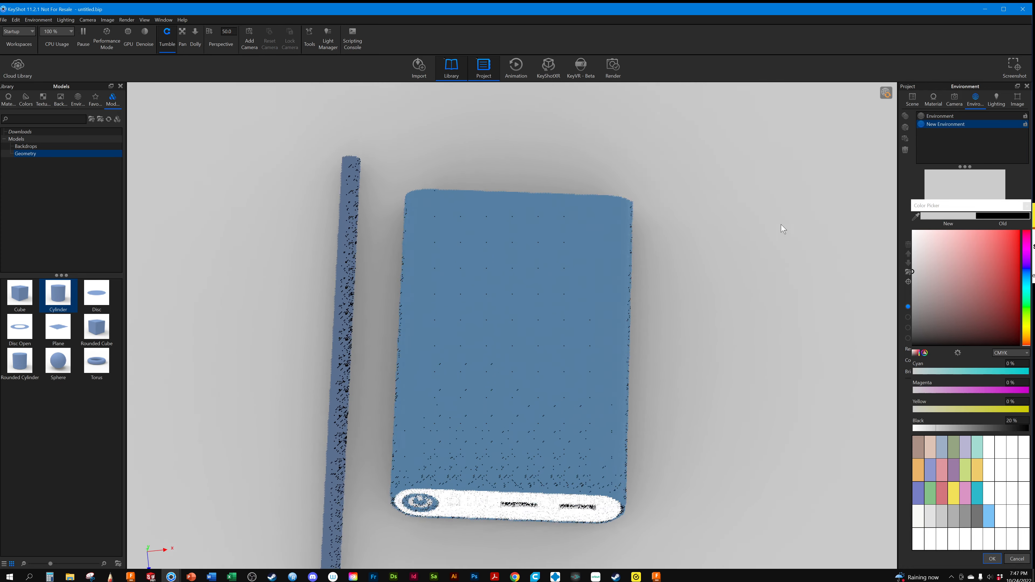
{"action": "scroll", "coordinate": [689, 296], "scroll_direction": "down", "scroll_amount": 5}
{"action": "left_click_drag", "start_coordinate": [675, 310], "coordinate": [559, 227]}
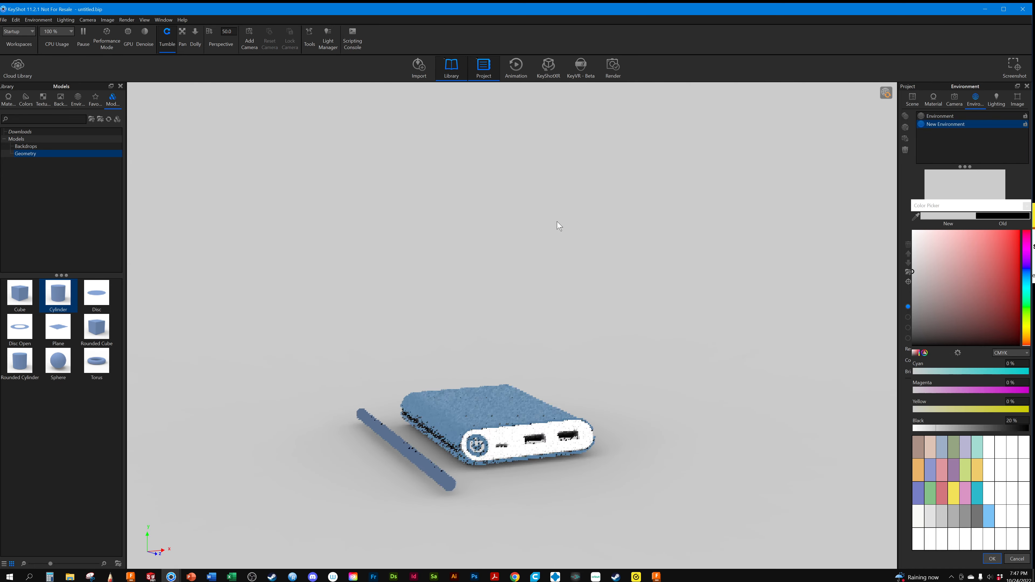
{"action": "middle_click_drag", "start_coordinate": [502, 390], "coordinate": [506, 363]}
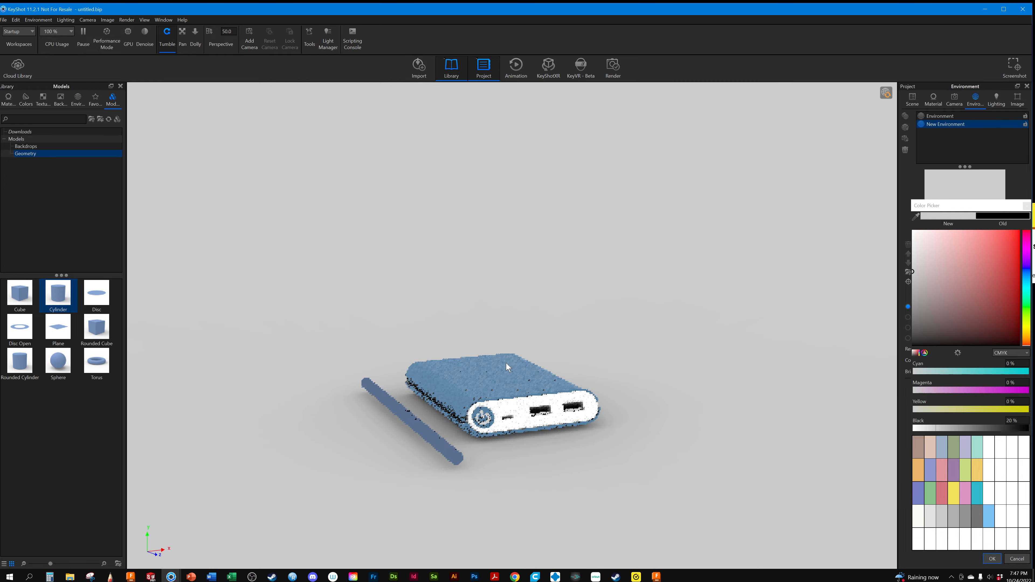
{"action": "scroll", "coordinate": [501, 379], "scroll_direction": "up", "scroll_amount": 5}
{"action": "middle_click_drag", "start_coordinate": [494, 397], "coordinate": [510, 242]}
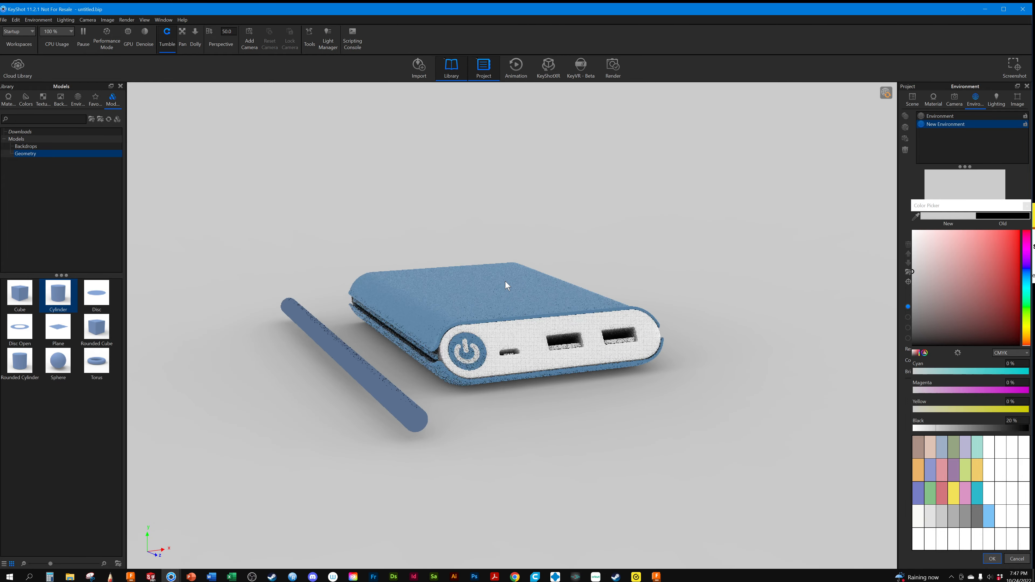
{"action": "left_click_drag", "start_coordinate": [594, 260], "coordinate": [515, 286]}
{"action": "scroll", "coordinate": [515, 288], "scroll_direction": "up", "scroll_amount": 3}
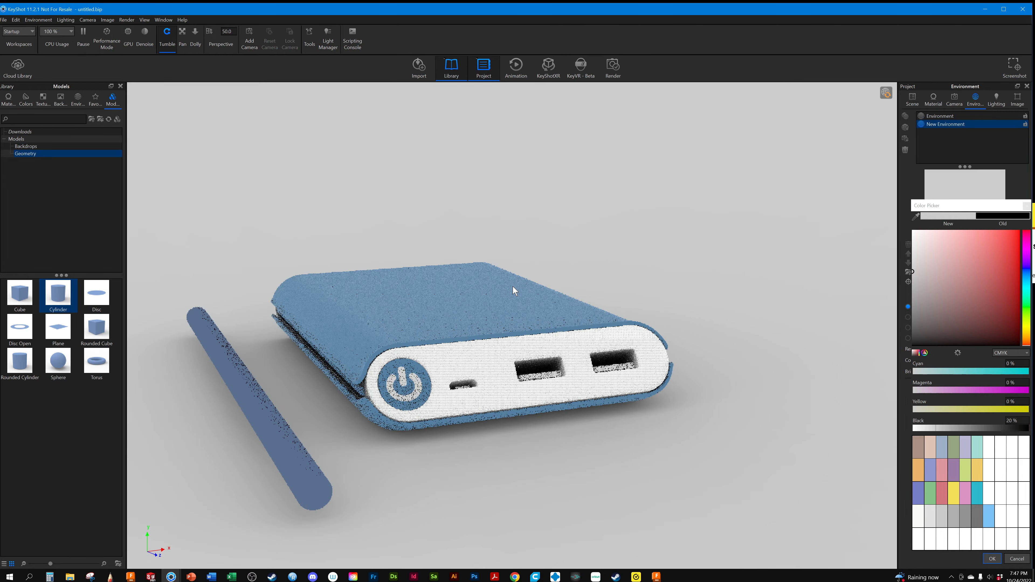
{"action": "middle_click_drag", "start_coordinate": [572, 287], "coordinate": [615, 275]}
{"action": "mouse_move", "coordinate": [614, 275]}
{"action": "left_mouse_down"}
{"action": "mouse_move", "coordinate": [639, 276]}
{"action": "mouse_move", "coordinate": [616, 272]}
{"action": "left_mouse_up"}
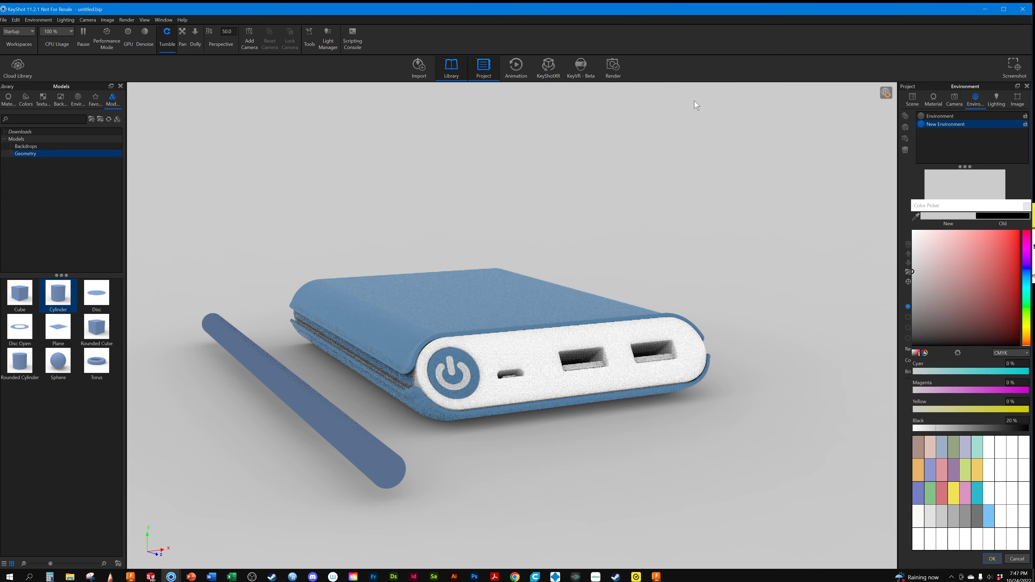
Save the current view as a new camera named "plain", lock it and switch back to the Free Camera
{"action": "left_click", "coordinate": [953, 98]}
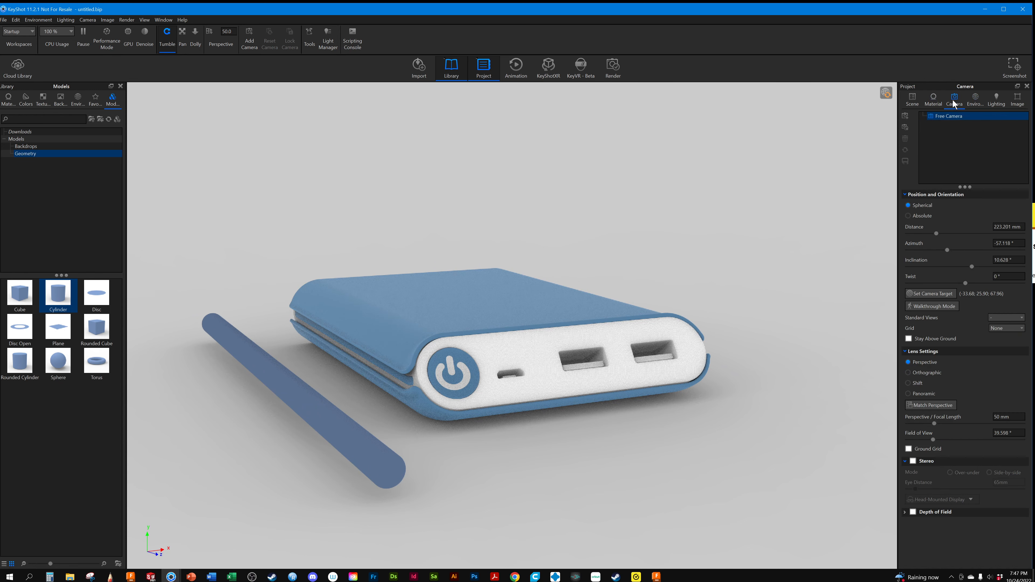
{"action": "left_click", "coordinate": [906, 117]}
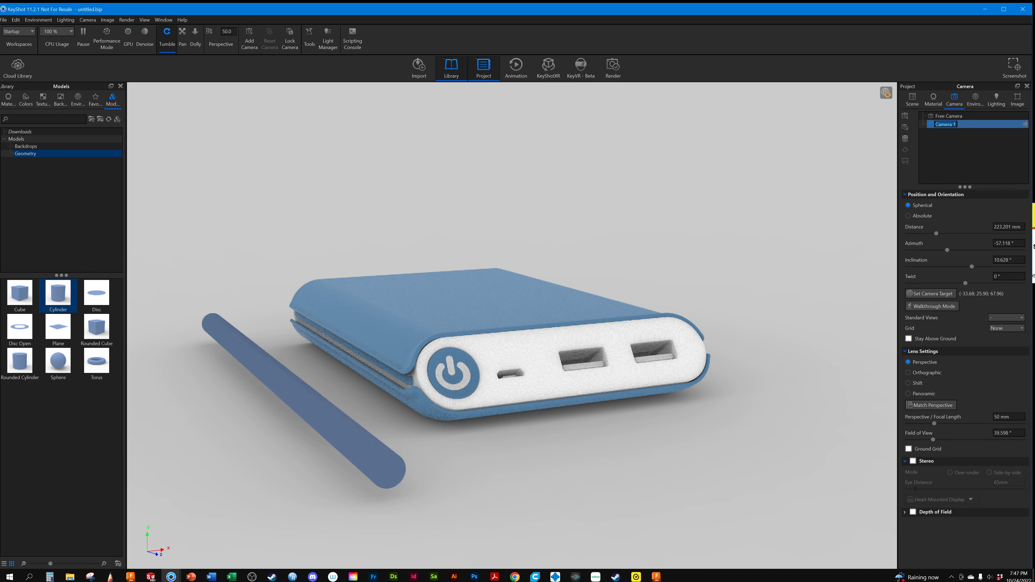
{"action": "type", "text": "plain"}
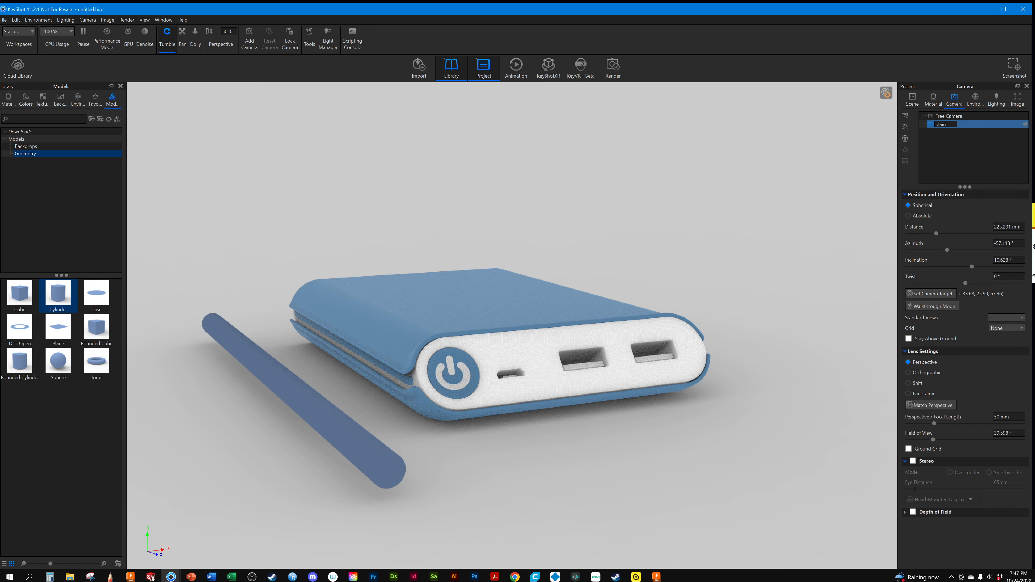
{"action": "key", "text": "Return"}
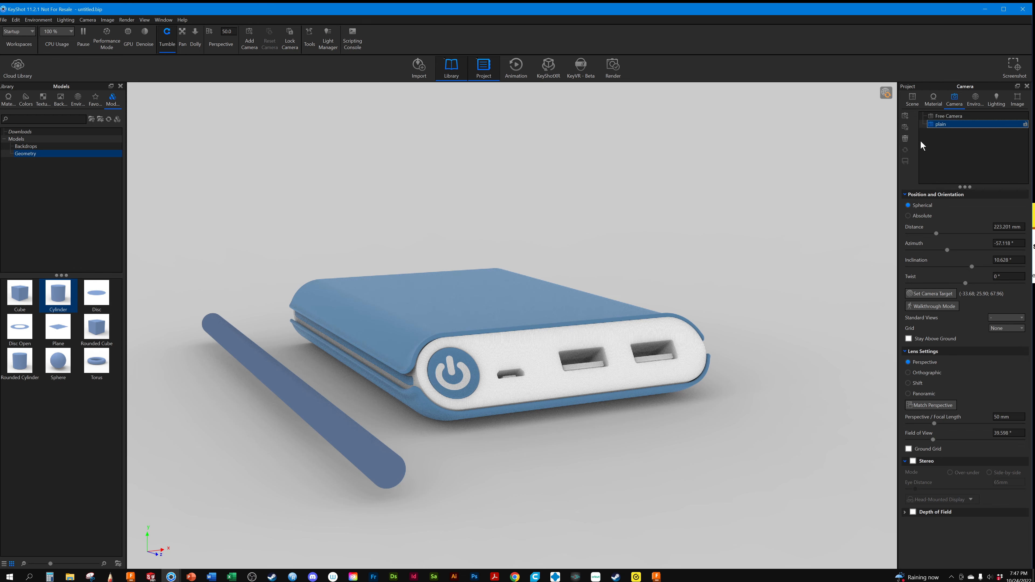
{"action": "left_click", "coordinate": [1025, 124]}
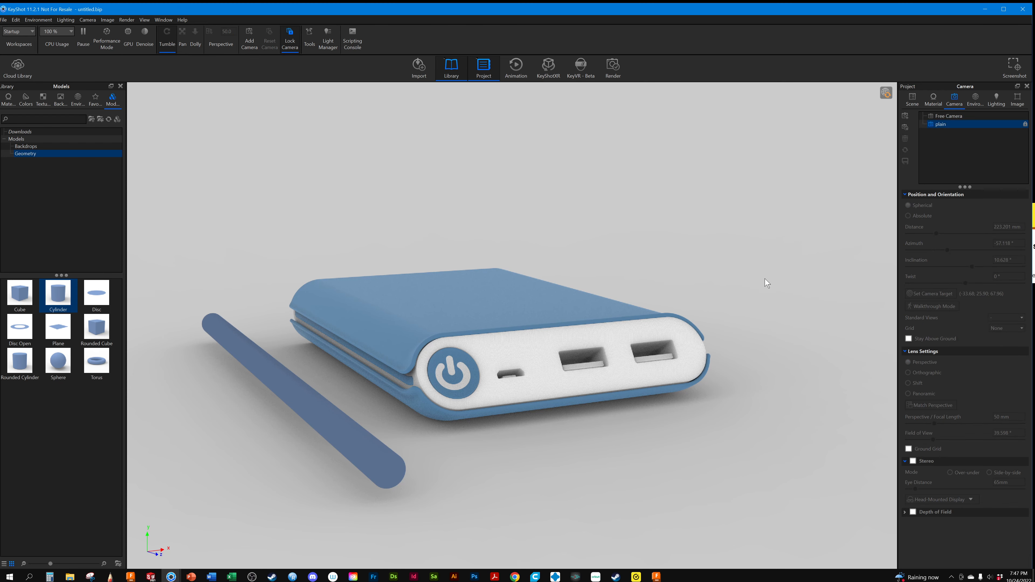
{"action": "left_click", "coordinate": [953, 117]}
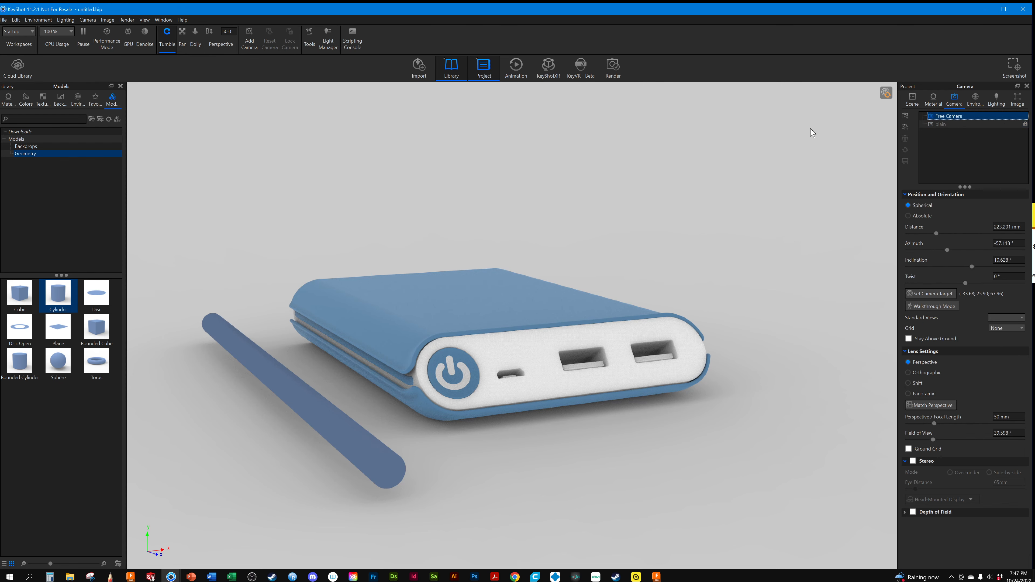
Apply the Area Light 1200 Lumen Cool material from the Light materials to the rod beside the power bank
{"action": "middle_click_drag", "start_coordinate": [367, 352], "coordinate": [395, 342]}
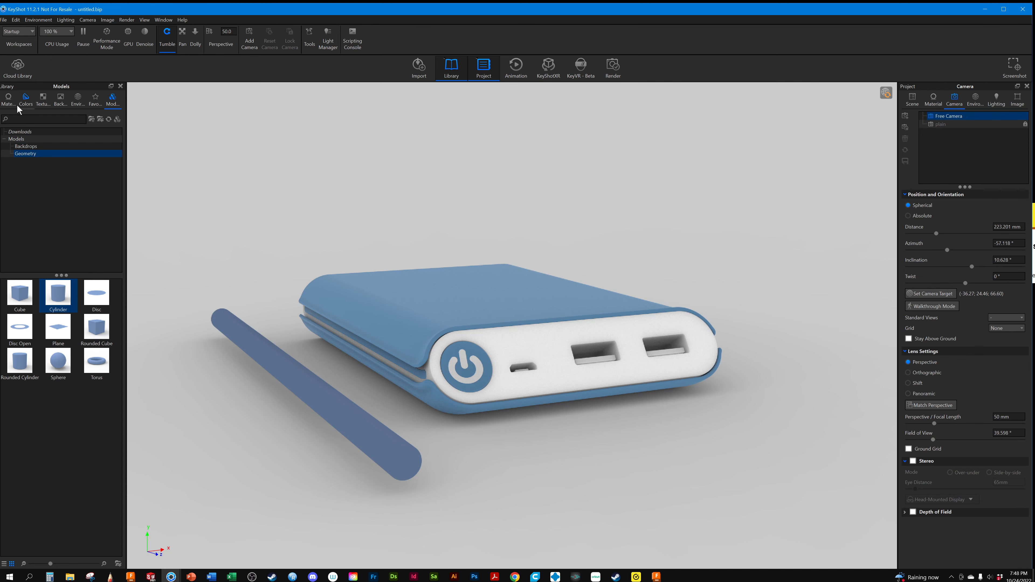
{"action": "left_click", "coordinate": [9, 101]}
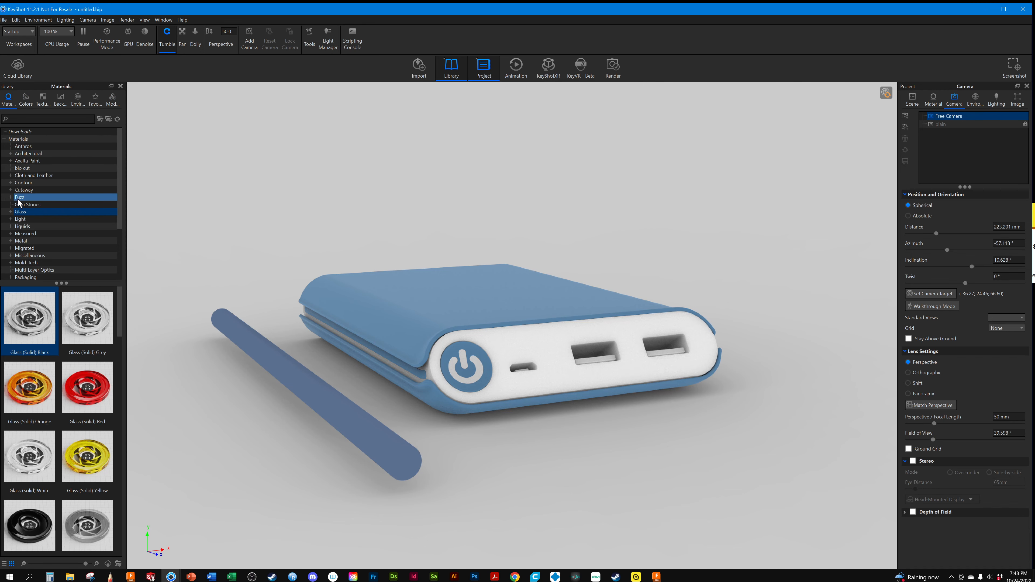
{"action": "left_click", "coordinate": [20, 220]}
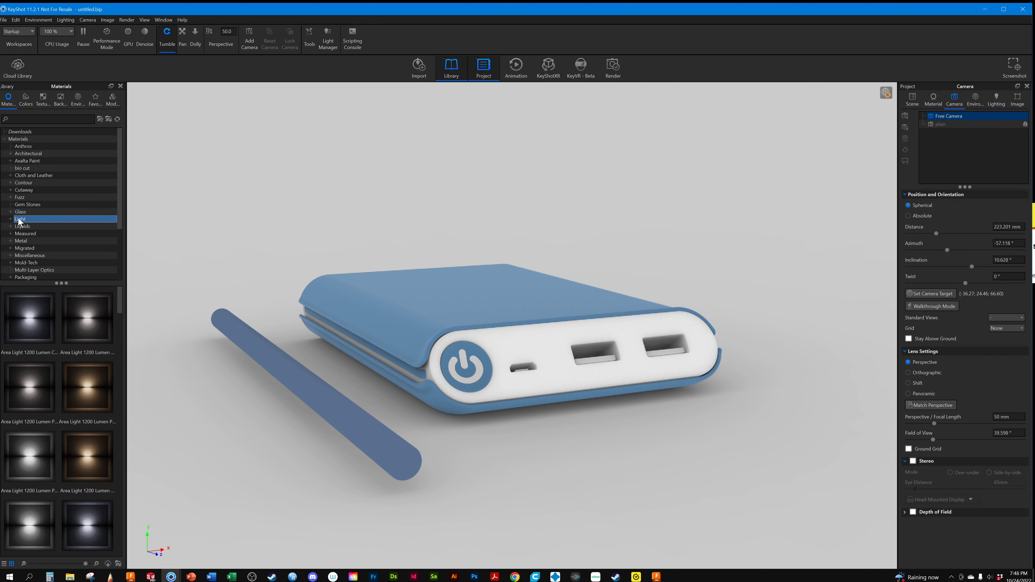
{"action": "scroll", "coordinate": [79, 238], "scroll_direction": "down", "scroll_amount": 1}
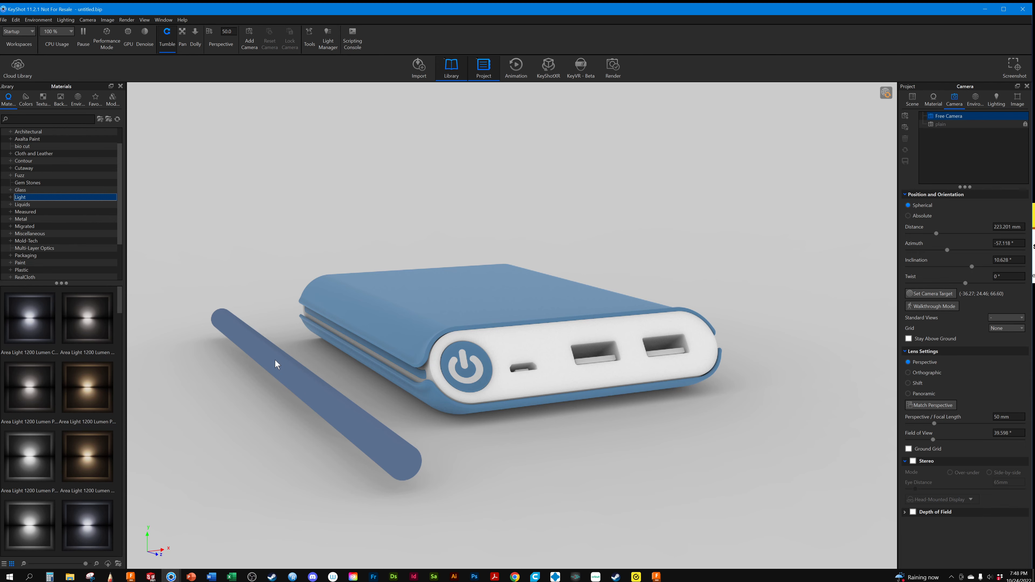
{"action": "left_click_drag", "start_coordinate": [18, 305], "coordinate": [271, 360]}
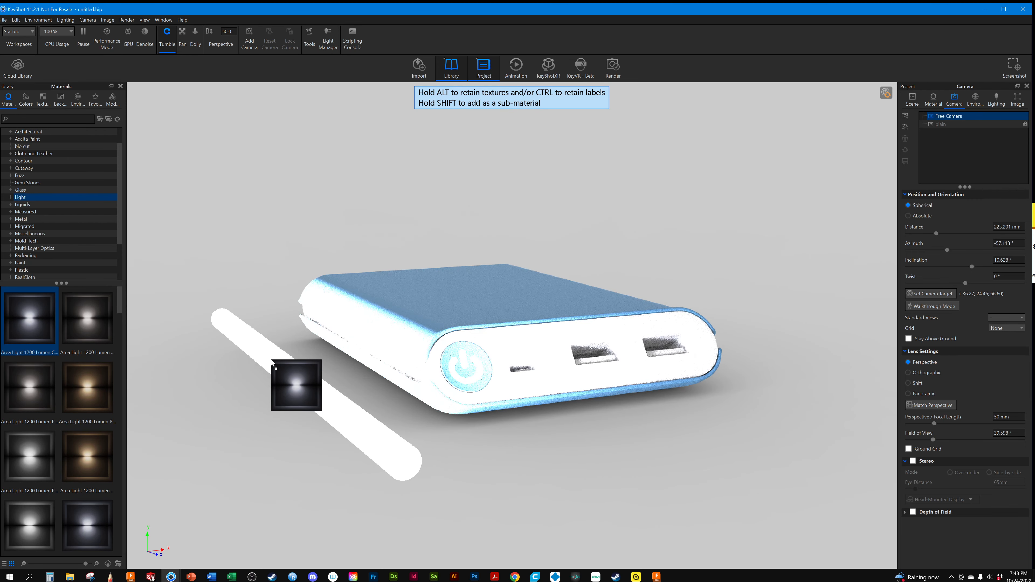
{"action": "left_click_drag", "start_coordinate": [272, 361], "coordinate": [272, 362]}
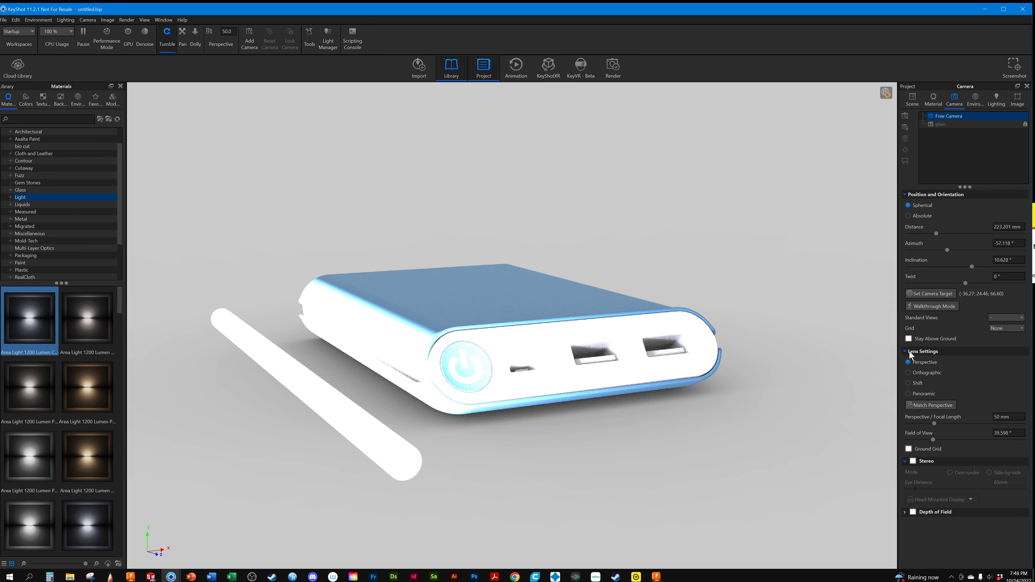
Replace the rod's light material with the Area Light Fireflies Blue Flakes Sphere material from the Light materials
{"action": "left_click", "coordinate": [913, 98]}
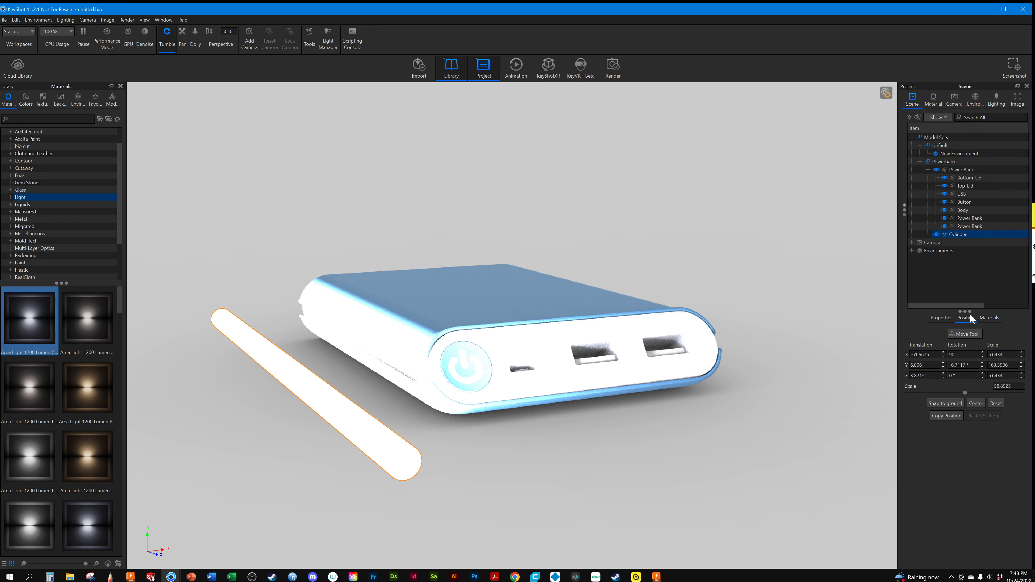
{"action": "left_click", "coordinate": [935, 99]}
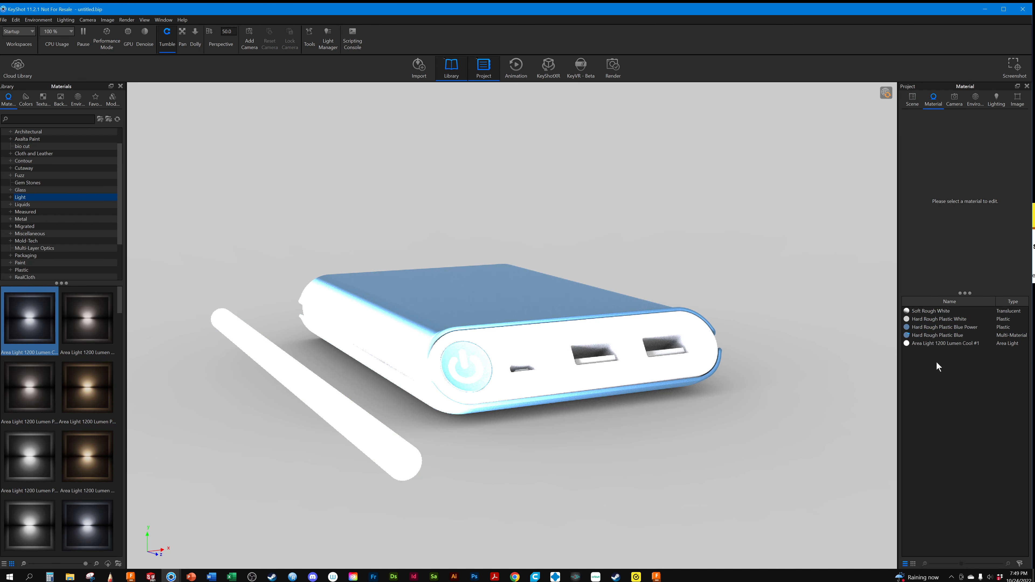
{"action": "mouse_move", "coordinate": [934, 345]}
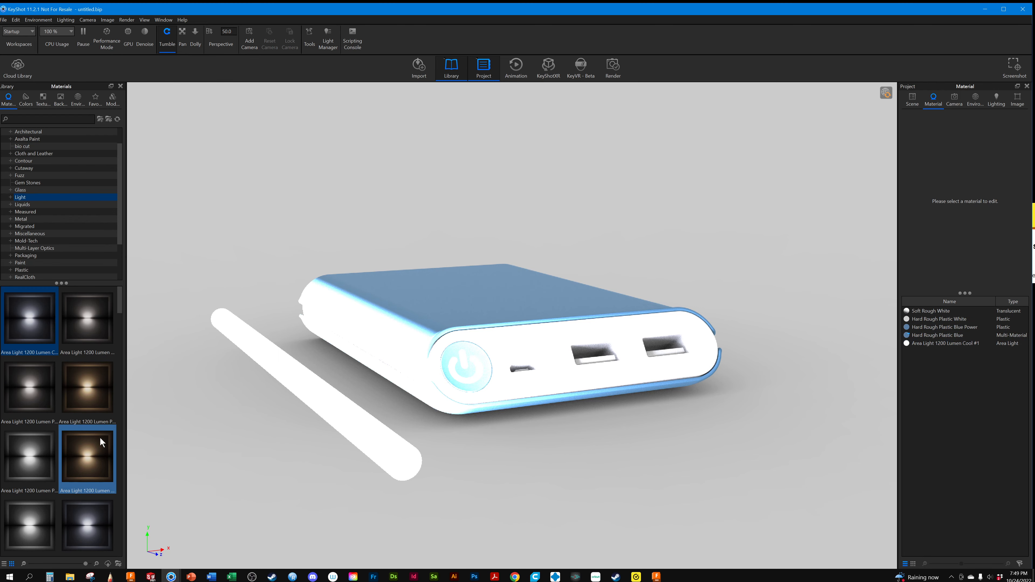
{"action": "scroll", "coordinate": [99, 440], "scroll_direction": "down", "scroll_amount": 5}
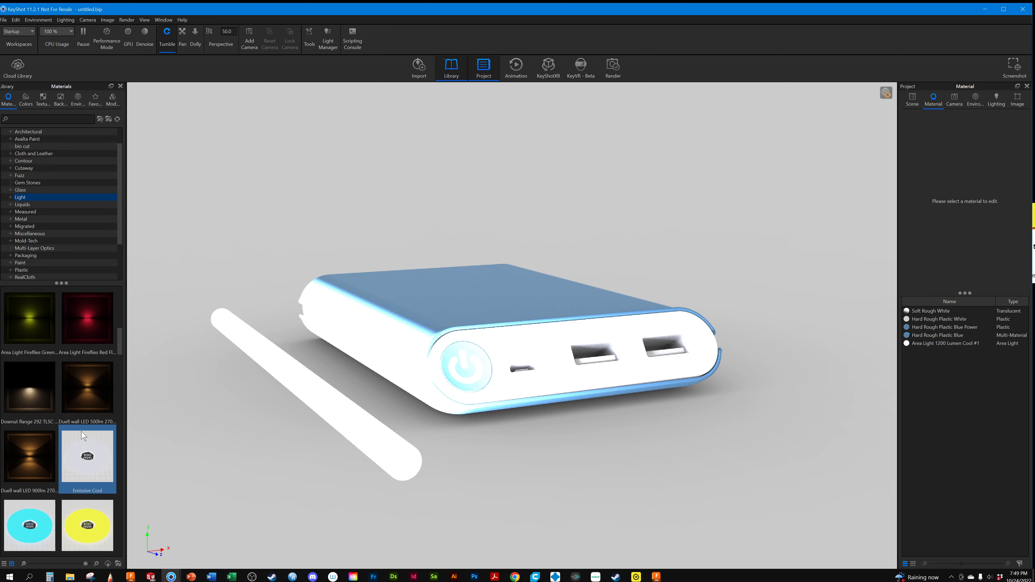
{"action": "scroll", "coordinate": [87, 481], "scroll_direction": "up", "scroll_amount": 3}
{"action": "mouse_move", "coordinate": [85, 450]}
{"action": "left_mouse_down"}
{"action": "mouse_move", "coordinate": [315, 400]}
{"action": "mouse_move", "coordinate": [96, 453]}
{"action": "left_mouse_up"}
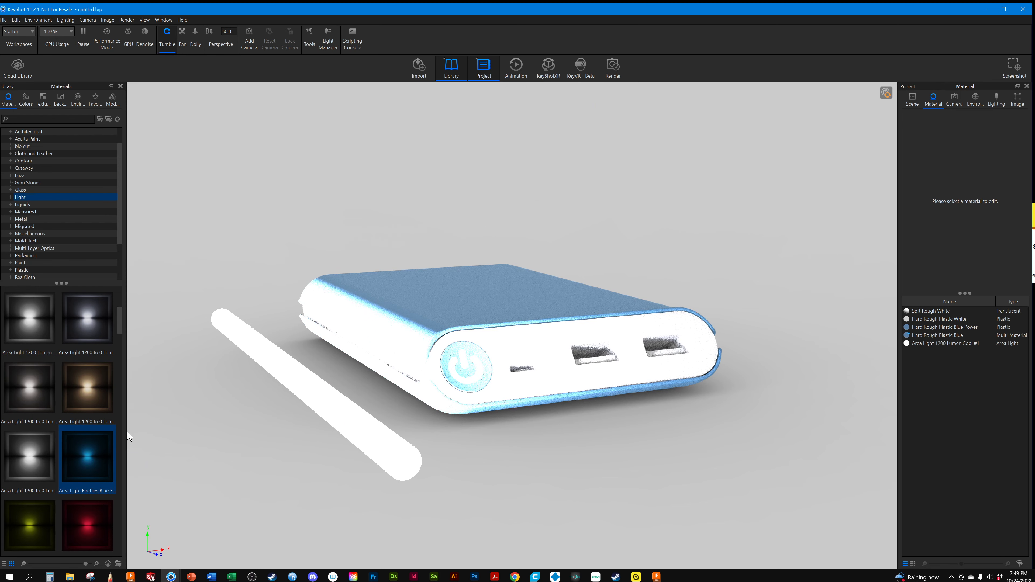
{"action": "left_click_drag", "start_coordinate": [92, 448], "coordinate": [338, 415]}
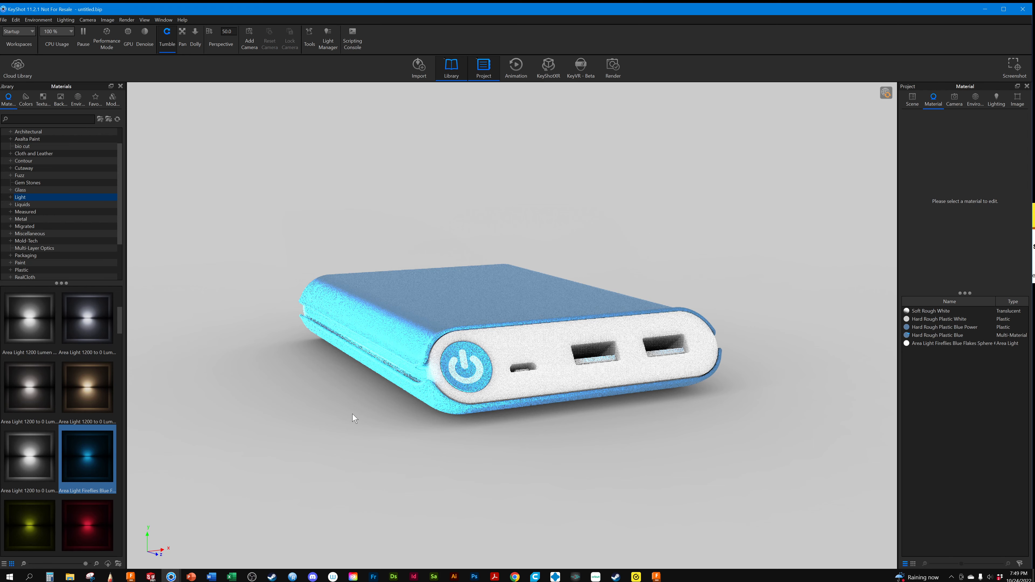
Undo the blue flakes material on the rod and set its Area Light 1200 Lumen Cool power to 12 lumen
{"action": "key", "text": "ctrl+z"}
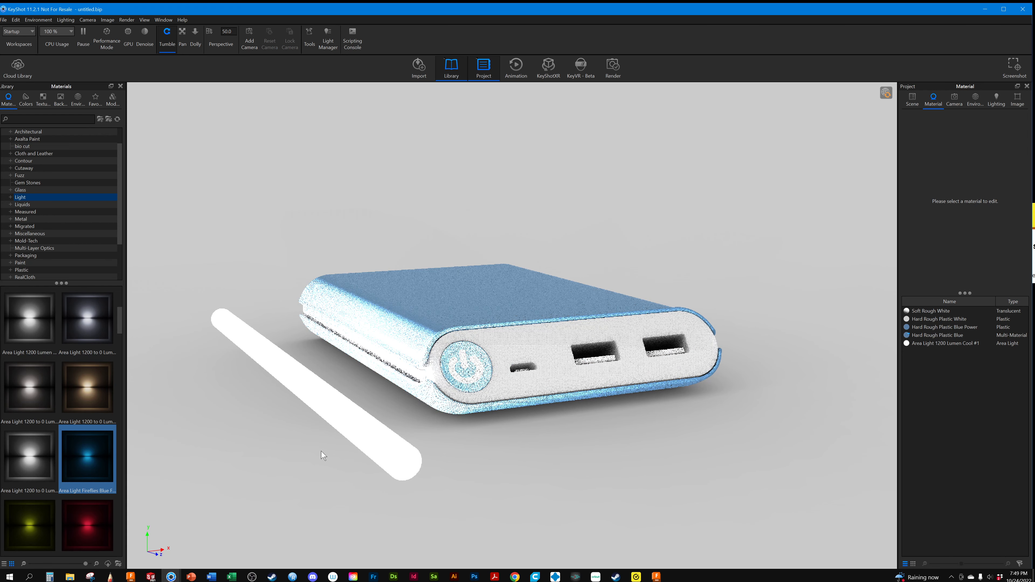
{"action": "left_click", "coordinate": [939, 345]}
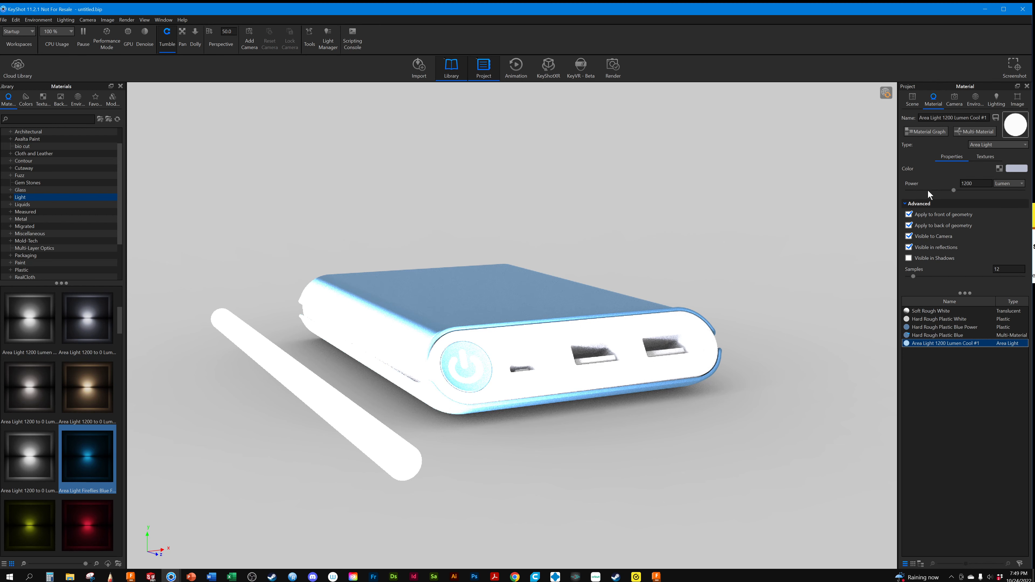
{"action": "left_click", "coordinate": [1007, 186]}
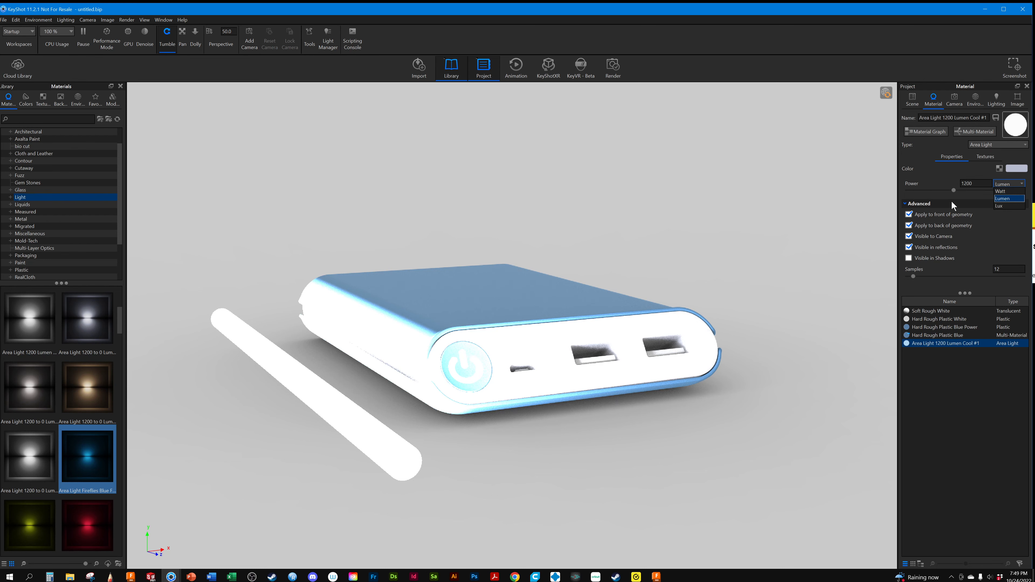
{"action": "left_click", "coordinate": [954, 191]}
{"action": "left_click", "coordinate": [955, 189]}
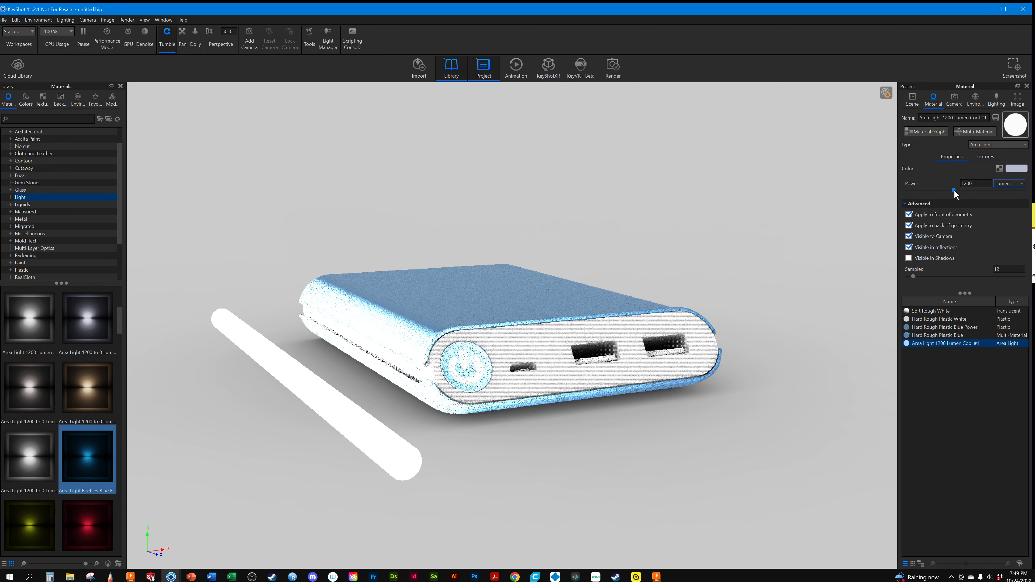
{"action": "left_click_drag", "start_coordinate": [954, 190], "coordinate": [909, 190]}
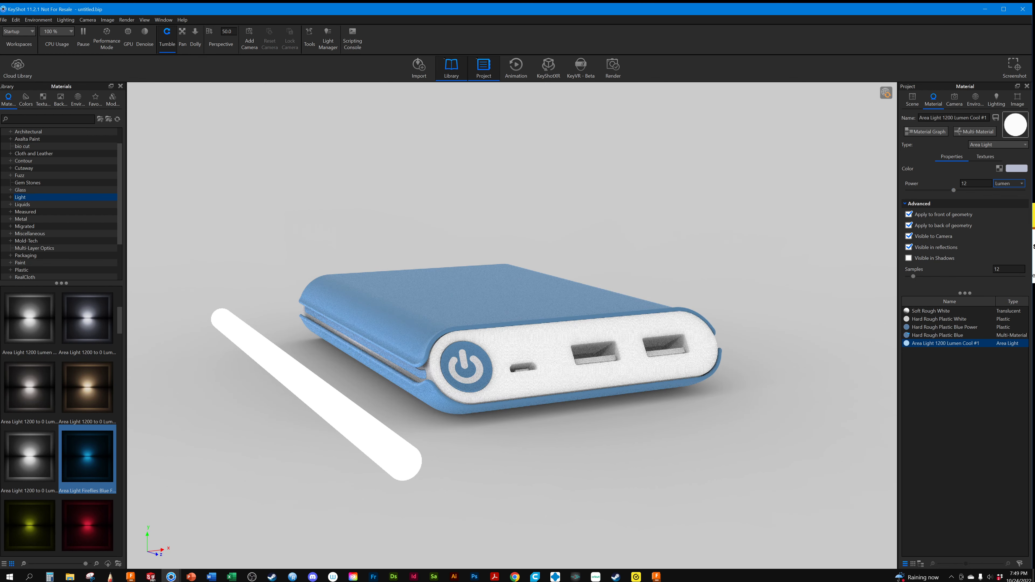
Set the background colour of New Environment to 100% black
{"action": "left_click", "coordinate": [955, 96]}
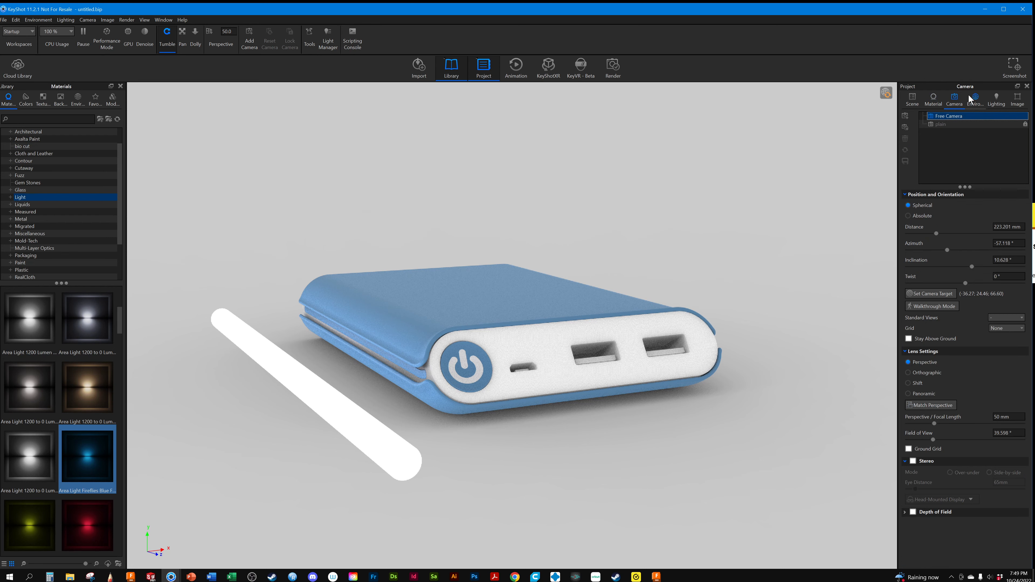
{"action": "left_click", "coordinate": [973, 100]}
{"action": "left_click", "coordinate": [1014, 361]}
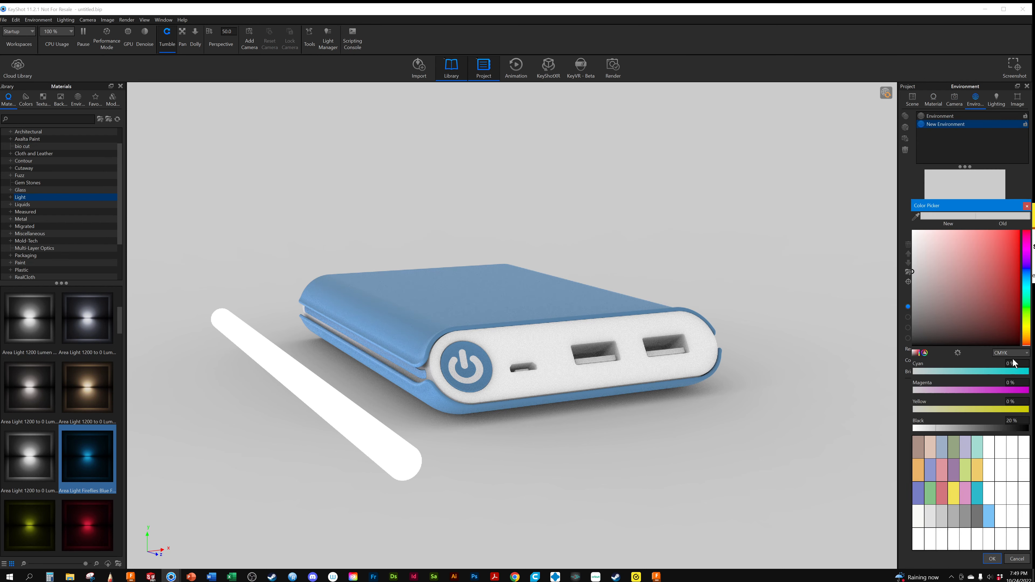
{"action": "left_click_drag", "start_coordinate": [935, 429], "coordinate": [1033, 432]}
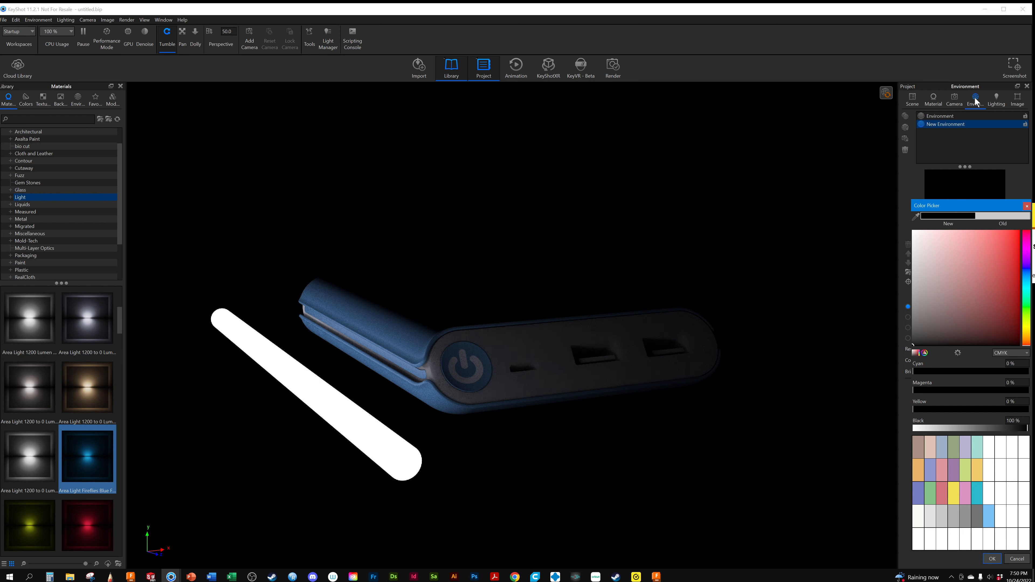
Turn off Visible to Camera for the rod's area light material and turn it back on
{"action": "left_click", "coordinate": [935, 98]}
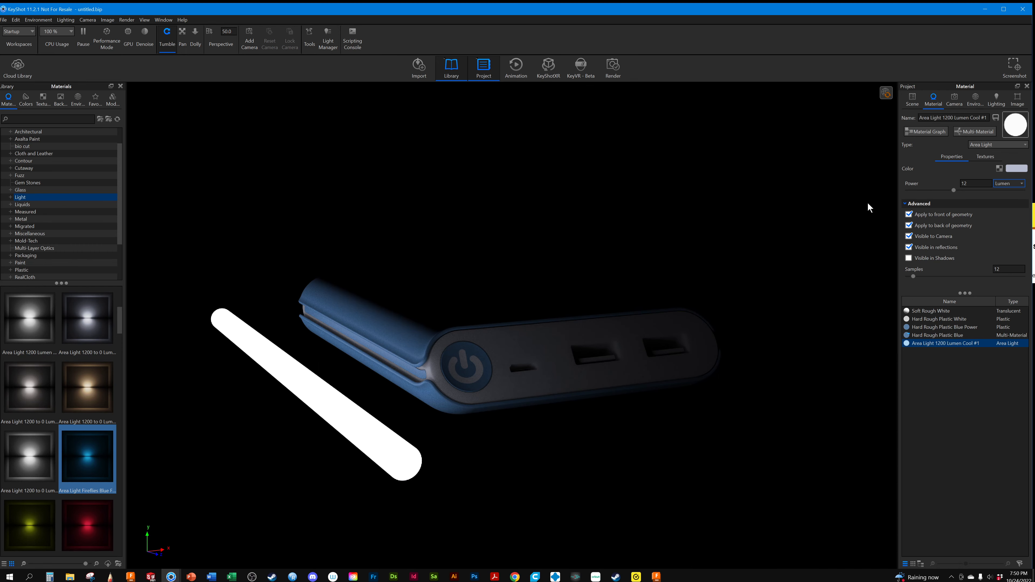
{"action": "left_click", "coordinate": [909, 236]}
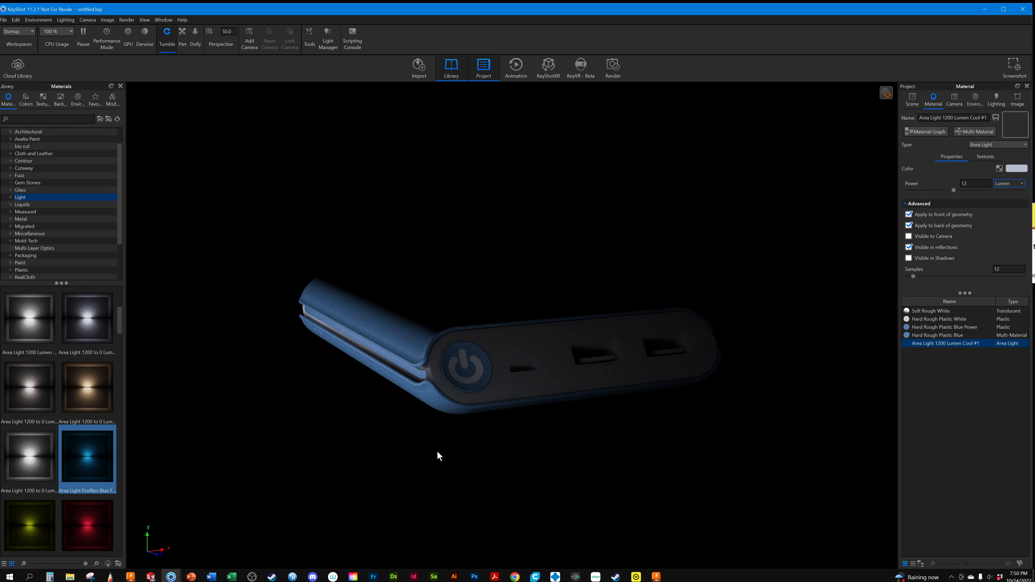
{"action": "left_click", "coordinate": [910, 237]}
From a closer low view of the rod, turn the area light's Visible in reflections and Visible to Camera off and back on
{"action": "left_click", "coordinate": [955, 98]}
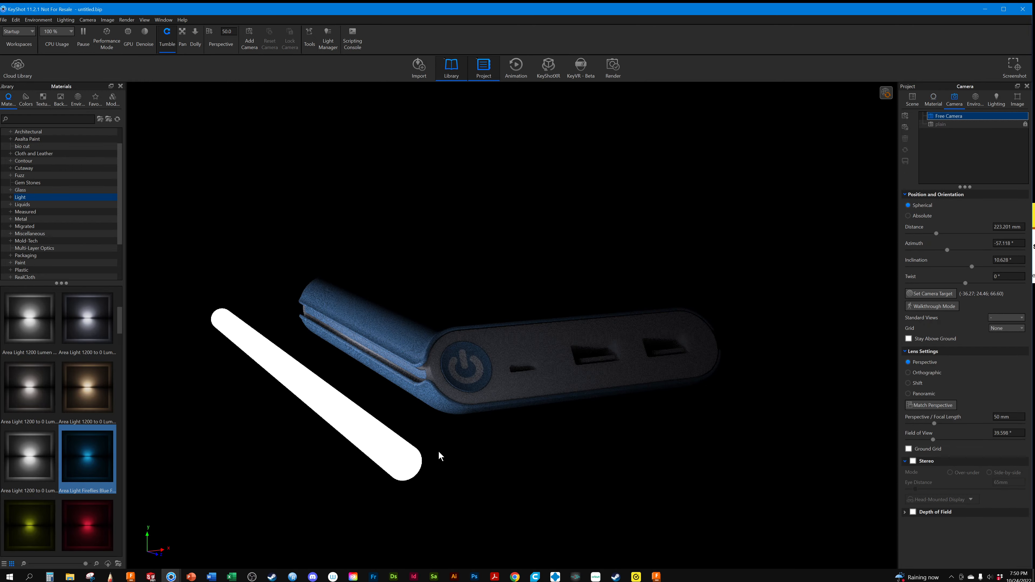
{"action": "left_click_drag", "start_coordinate": [439, 452], "coordinate": [555, 424]}
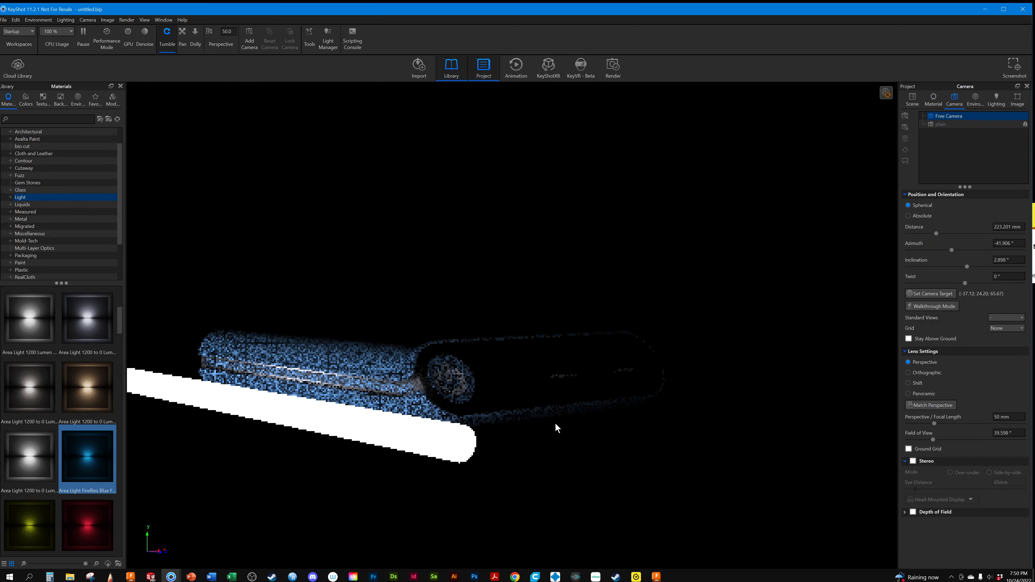
{"action": "scroll", "coordinate": [430, 360], "scroll_direction": "up", "scroll_amount": 5}
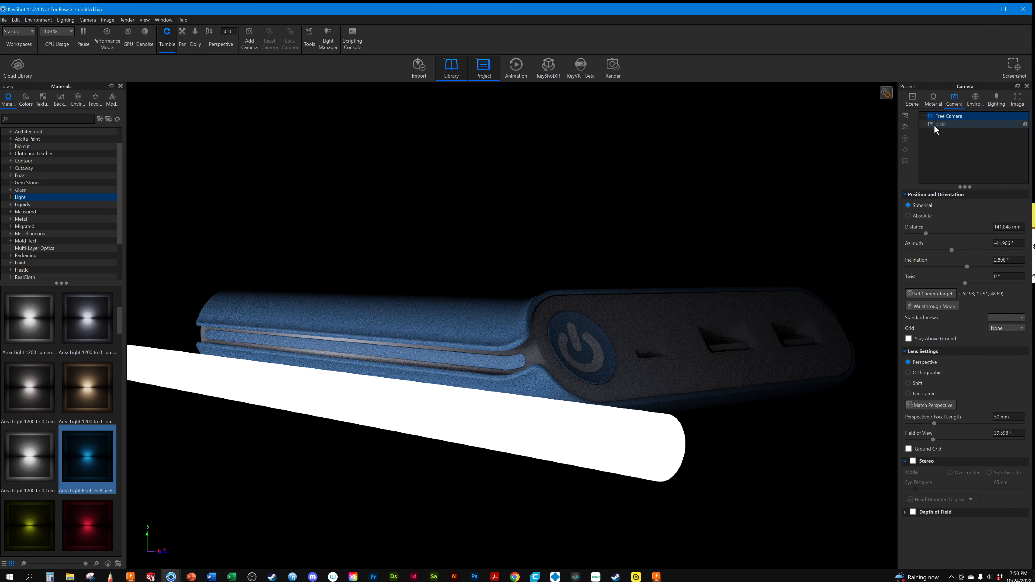
{"action": "left_click", "coordinate": [934, 100]}
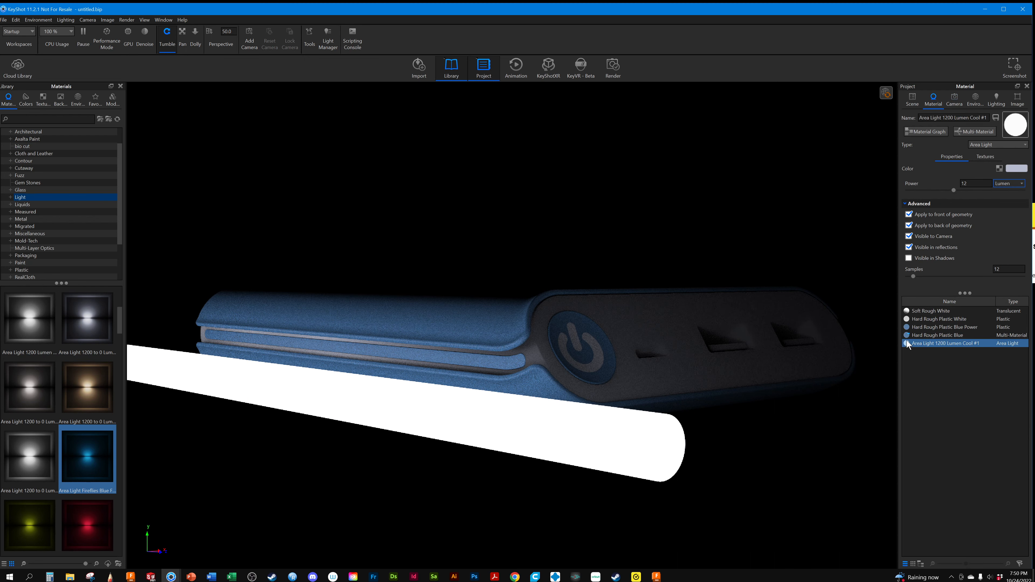
{"action": "left_click", "coordinate": [909, 247]}
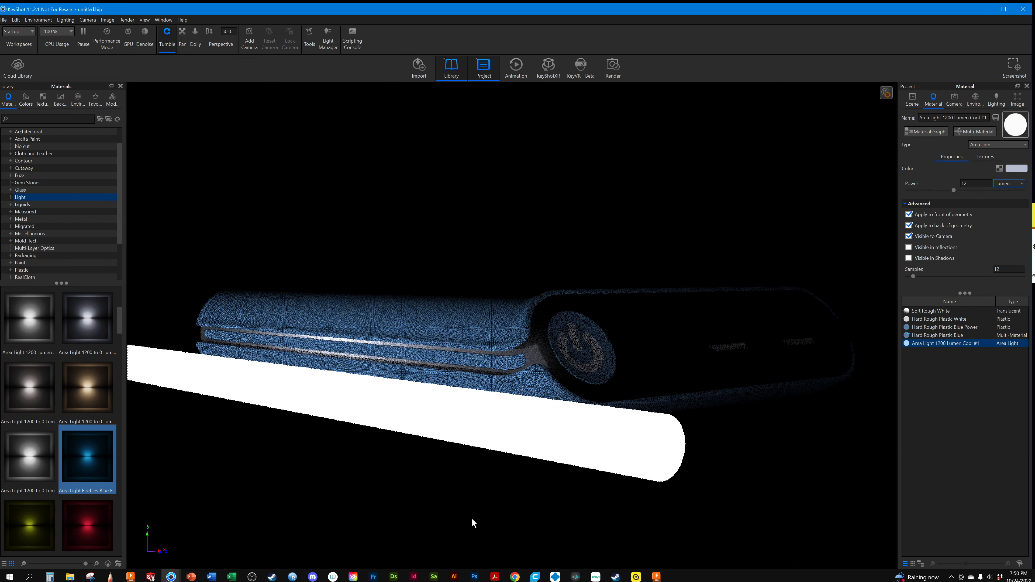
{"action": "left_click", "coordinate": [909, 247]}
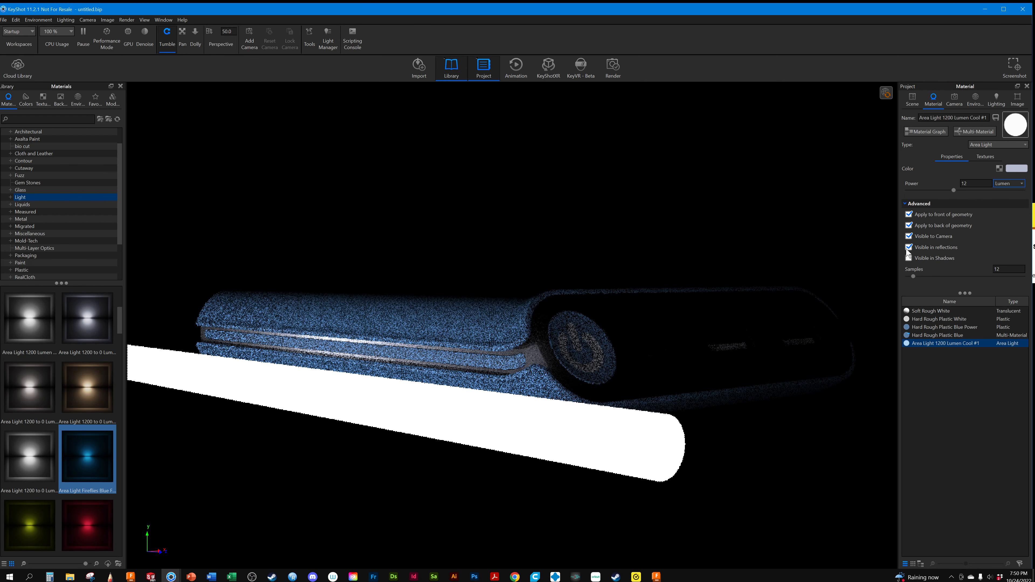
{"action": "left_click", "coordinate": [910, 236]}
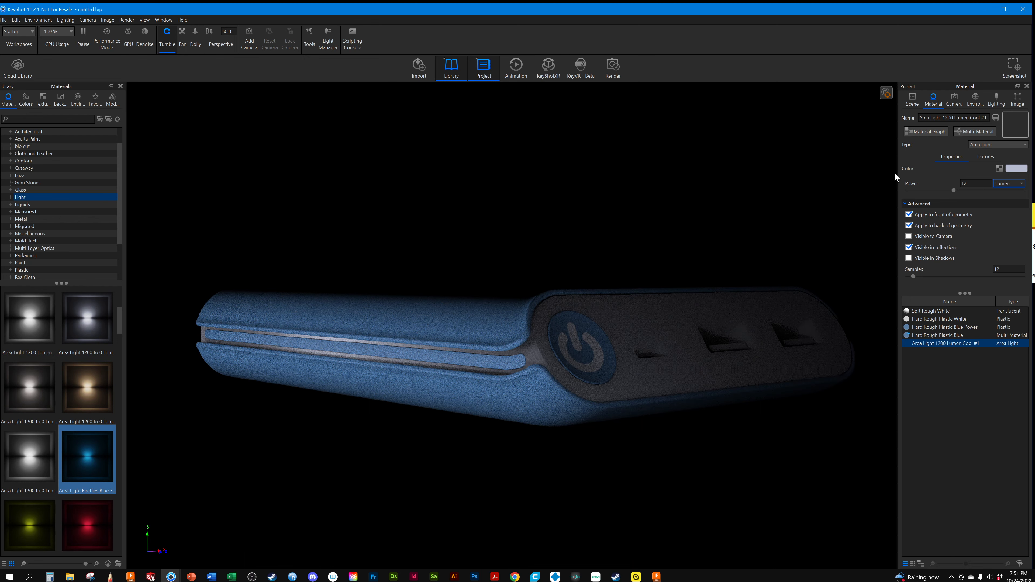
{"action": "left_click", "coordinate": [909, 237]}
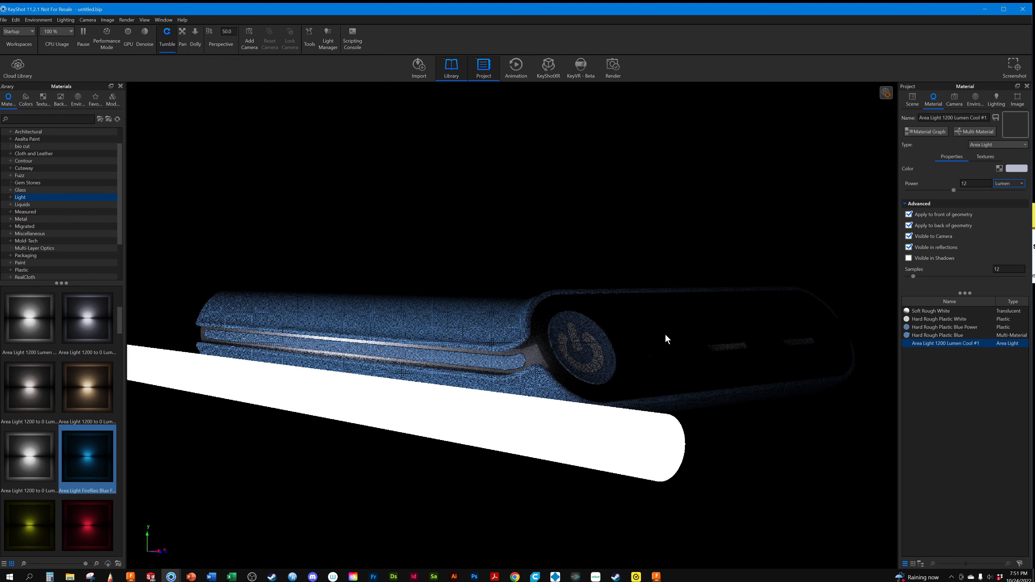
Scale the Cylinder light down by a factor of about 0.71 and move it about 9.7 mm along X towards the power bank
{"action": "left_click_drag", "start_coordinate": [520, 401], "coordinate": [509, 474]}
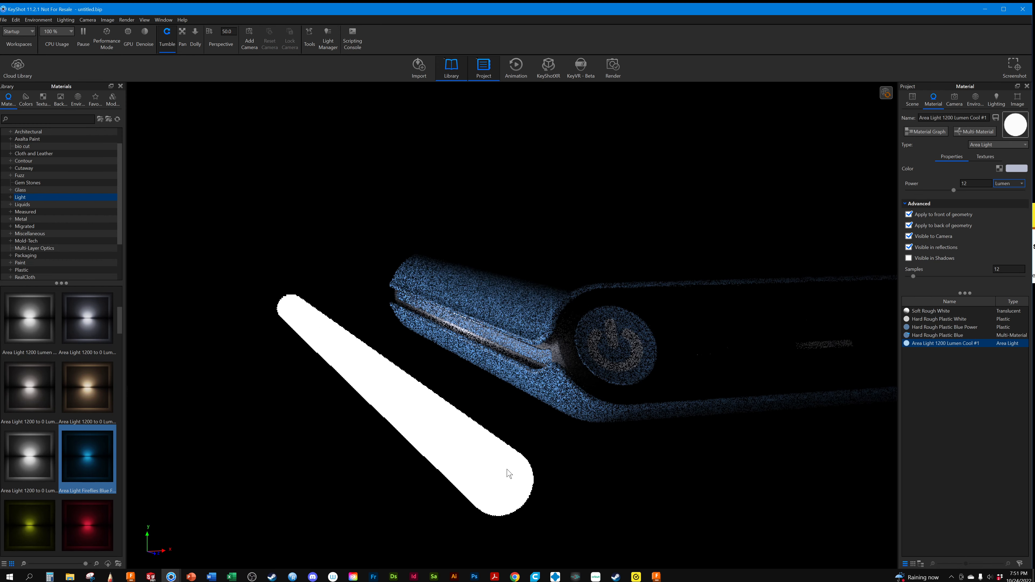
{"action": "left_click", "coordinate": [911, 97]}
{"action": "left_click", "coordinate": [942, 235]}
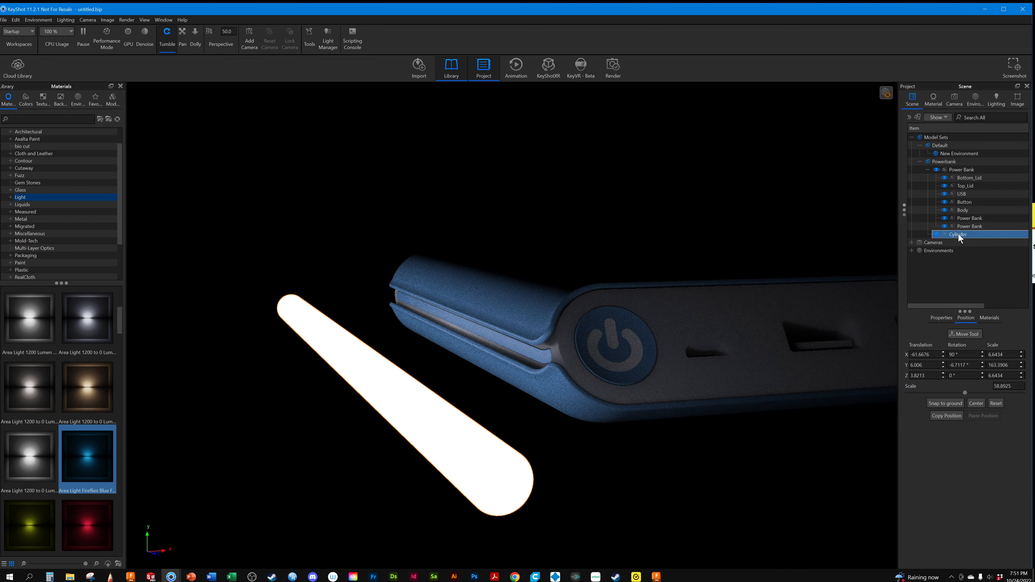
{"action": "left_click", "coordinate": [963, 333]}
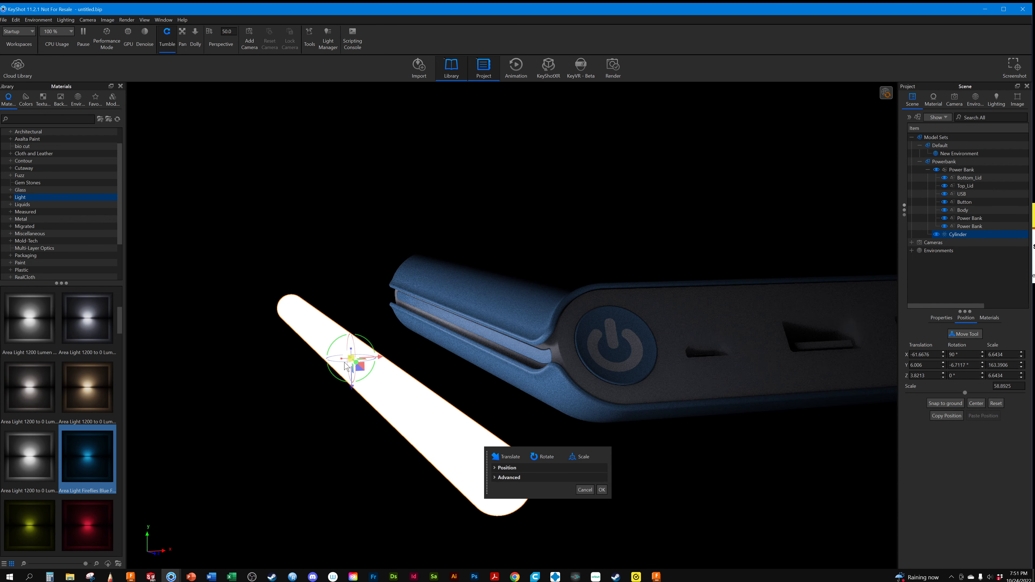
{"action": "left_click_drag", "start_coordinate": [352, 361], "coordinate": [234, 439]}
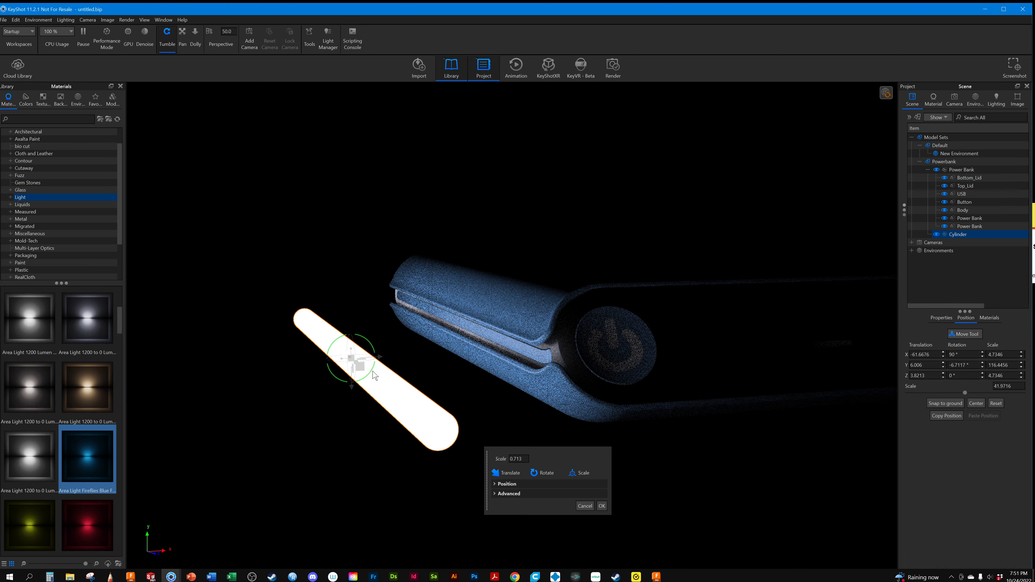
{"action": "left_click_drag", "start_coordinate": [381, 361], "coordinate": [443, 412]}
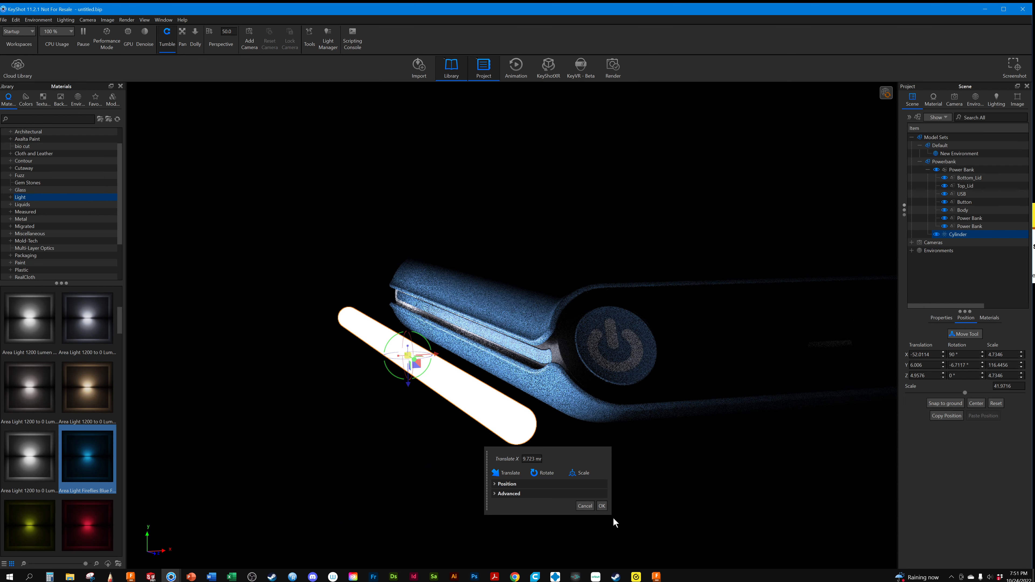
{"action": "left_click", "coordinate": [602, 507]}
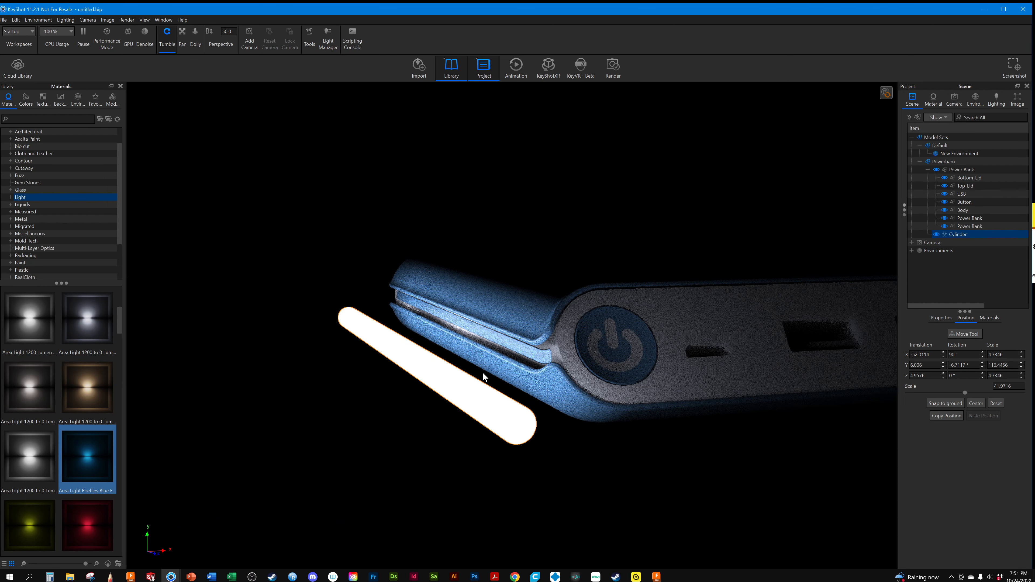
Check the repositioned light from a wider view and switch to the saved "plain" camera
{"action": "scroll", "coordinate": [644, 284], "scroll_direction": "down", "scroll_amount": 5}
{"action": "middle_click_drag", "start_coordinate": [469, 296], "coordinate": [257, 364]}
{"action": "left_click_drag", "start_coordinate": [258, 363], "coordinate": [583, 350]}
{"action": "left_click", "coordinate": [956, 99]}
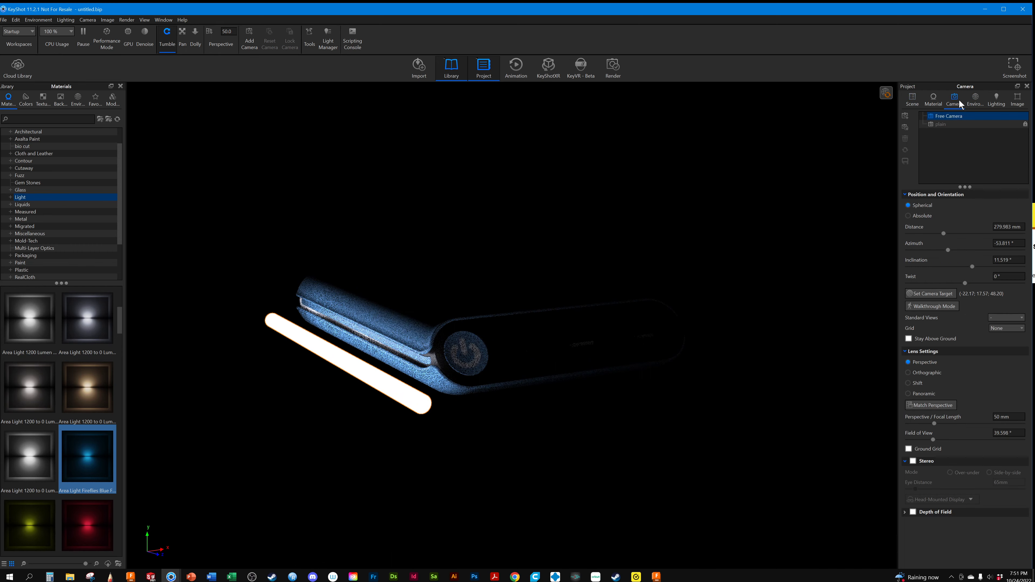
{"action": "left_click", "coordinate": [947, 124]}
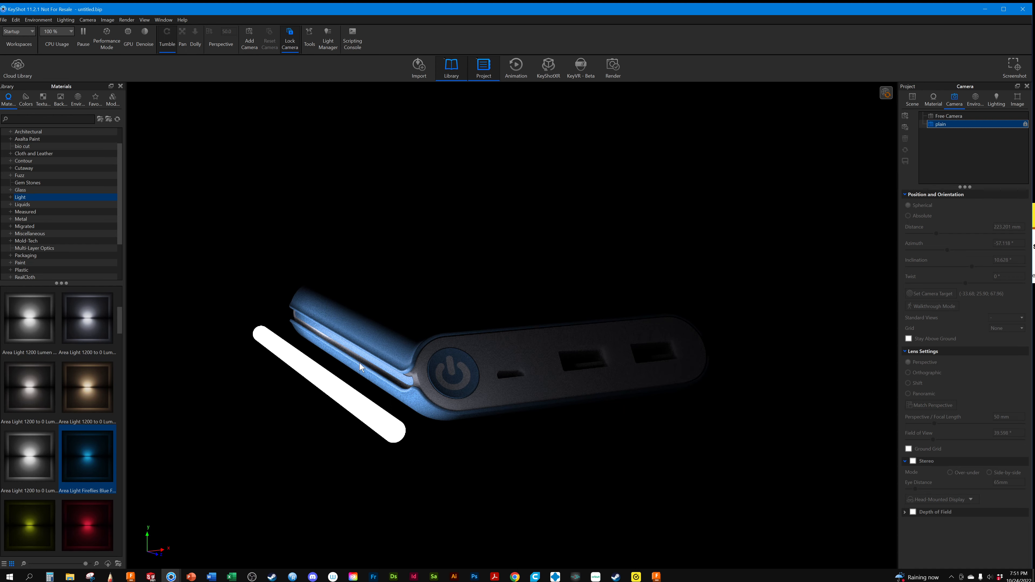
Add a circular light pin to New Environment and position it at about 126° azimuth and 64° elevation
{"action": "left_click", "coordinate": [975, 99]}
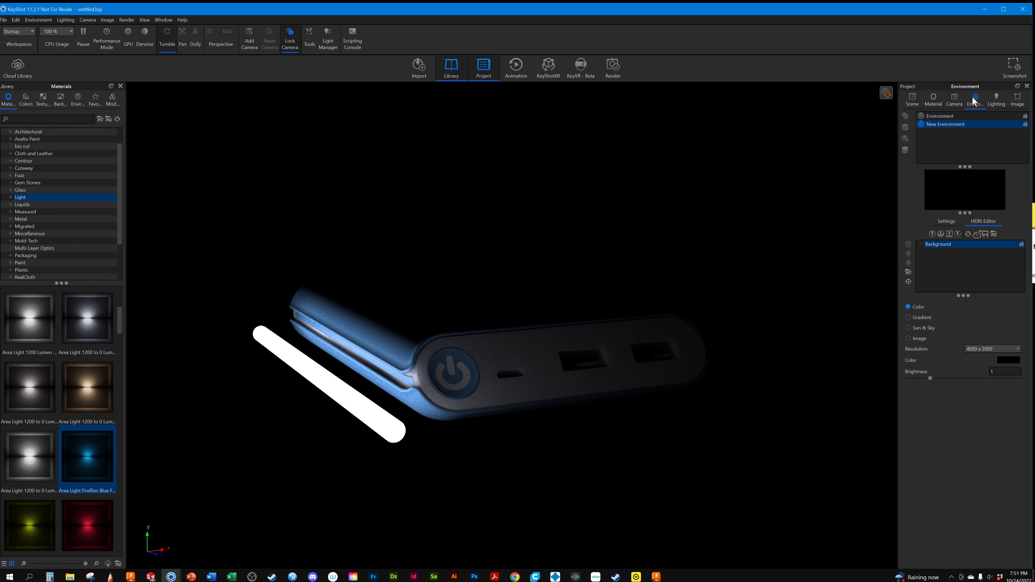
{"action": "left_click", "coordinate": [933, 234]}
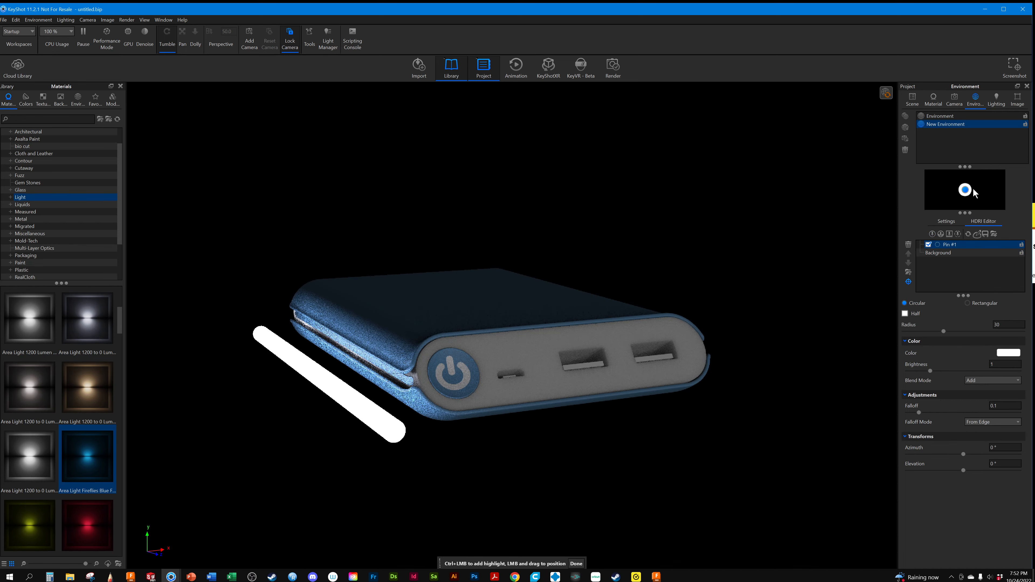
{"action": "left_click_drag", "start_coordinate": [965, 190], "coordinate": [994, 178]}
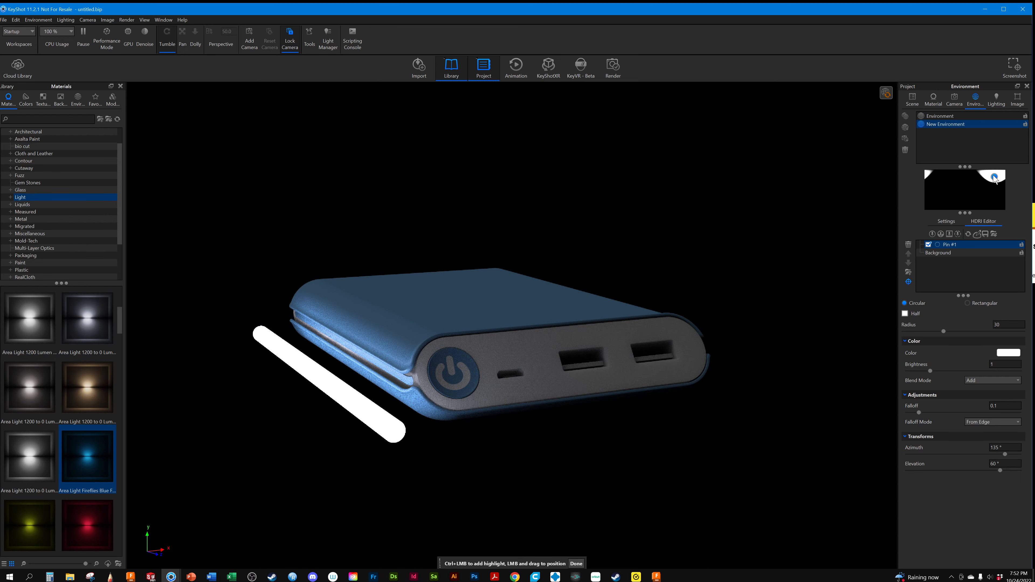
{"action": "left_click_drag", "start_coordinate": [995, 180], "coordinate": [993, 176]}
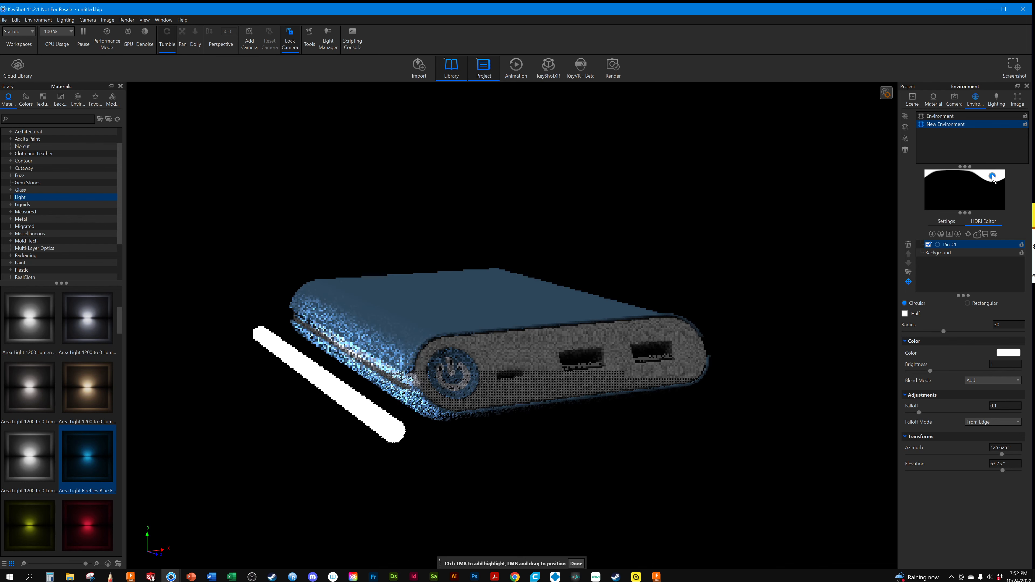
Tint the light pin's colour with 13% cyan
{"action": "left_click", "coordinate": [1009, 353]}
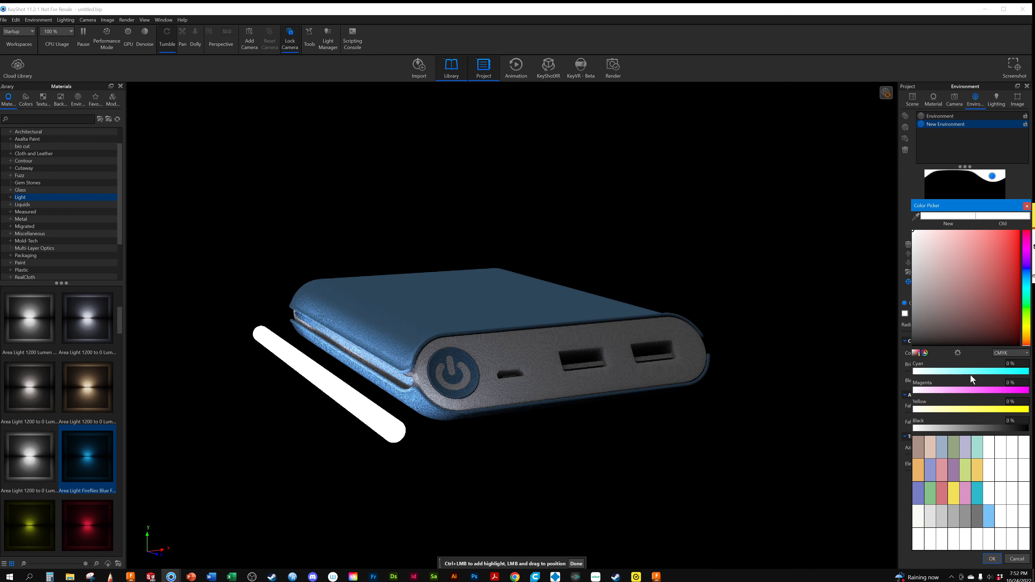
{"action": "mouse_move", "coordinate": [969, 372]}
{"action": "left_mouse_down"}
{"action": "mouse_move", "coordinate": [1018, 372]}
{"action": "mouse_move", "coordinate": [929, 374]}
{"action": "left_mouse_up"}
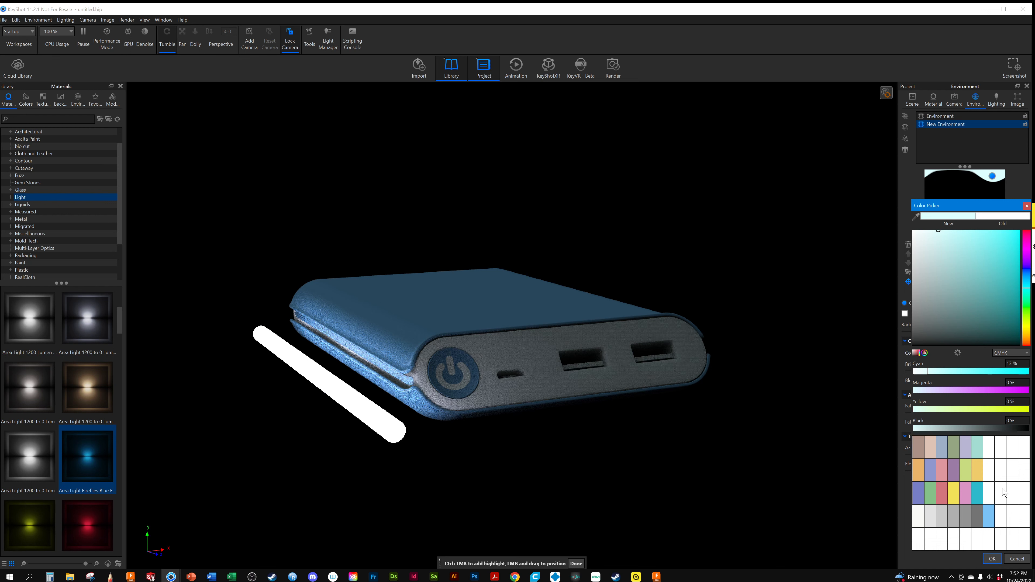
{"action": "left_click", "coordinate": [992, 558]}
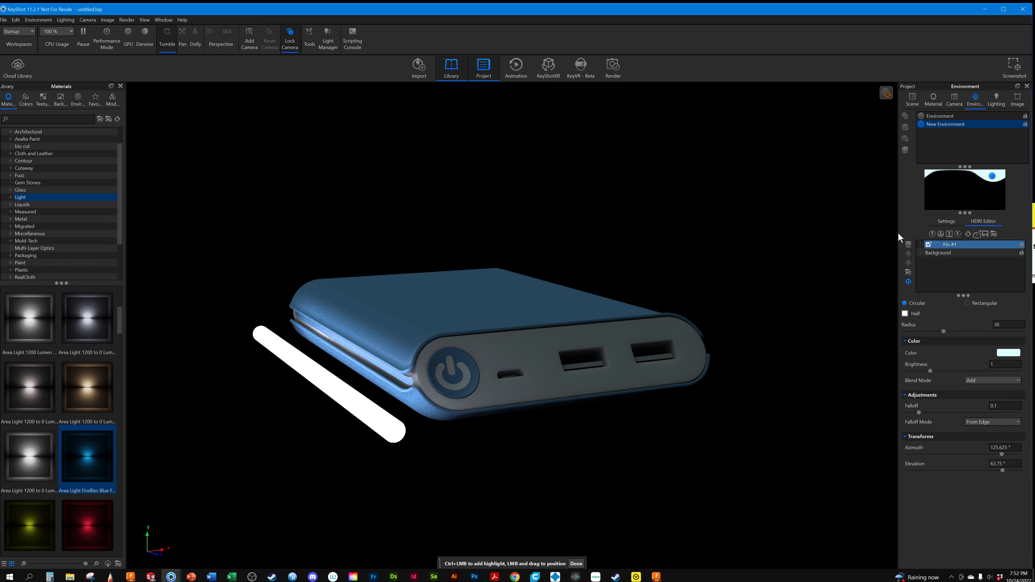
Replace the cylinder light's material with Area Light Fireflies Red Flakes Sphere and set its power to 10 lumens
{"action": "left_click", "coordinate": [934, 99]}
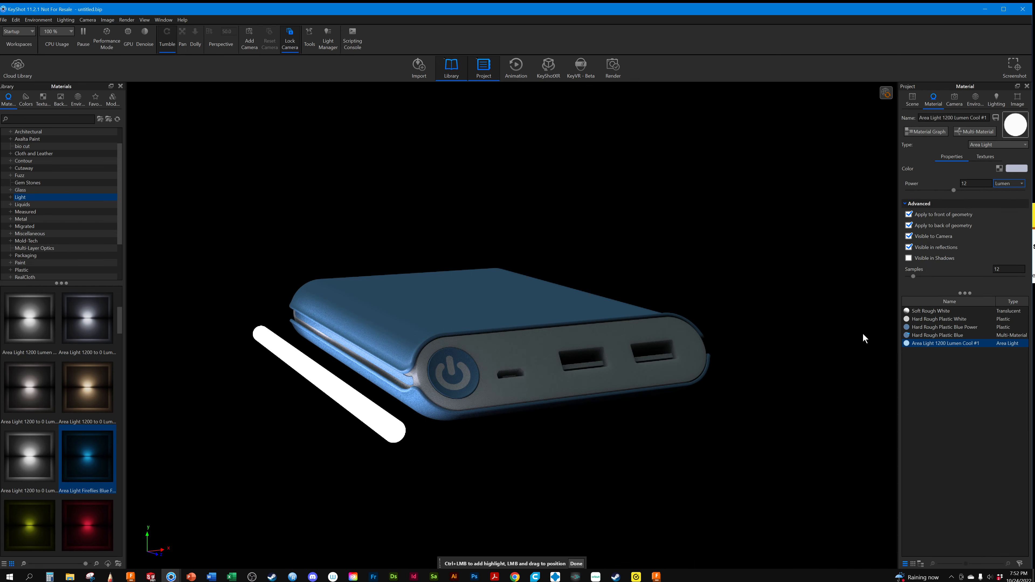
{"action": "left_click", "coordinate": [904, 343]}
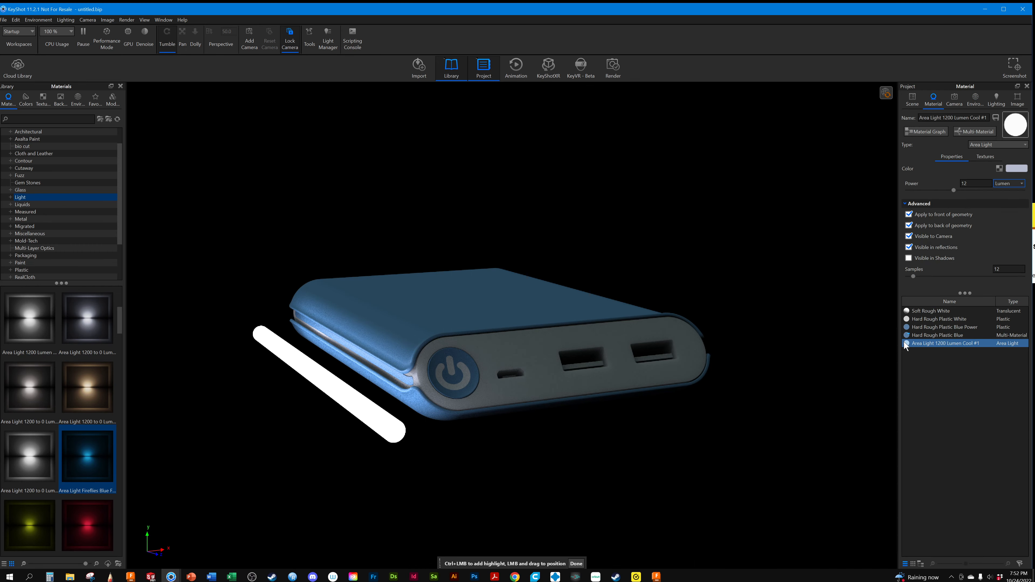
{"action": "left_click", "coordinate": [919, 343]}
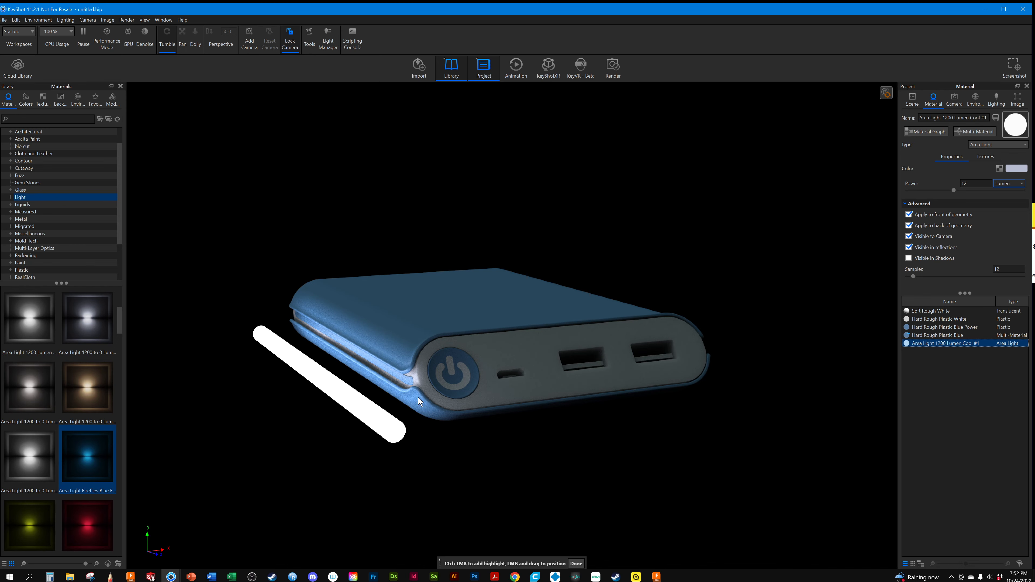
{"action": "left_click_drag", "start_coordinate": [86, 515], "coordinate": [919, 342]}
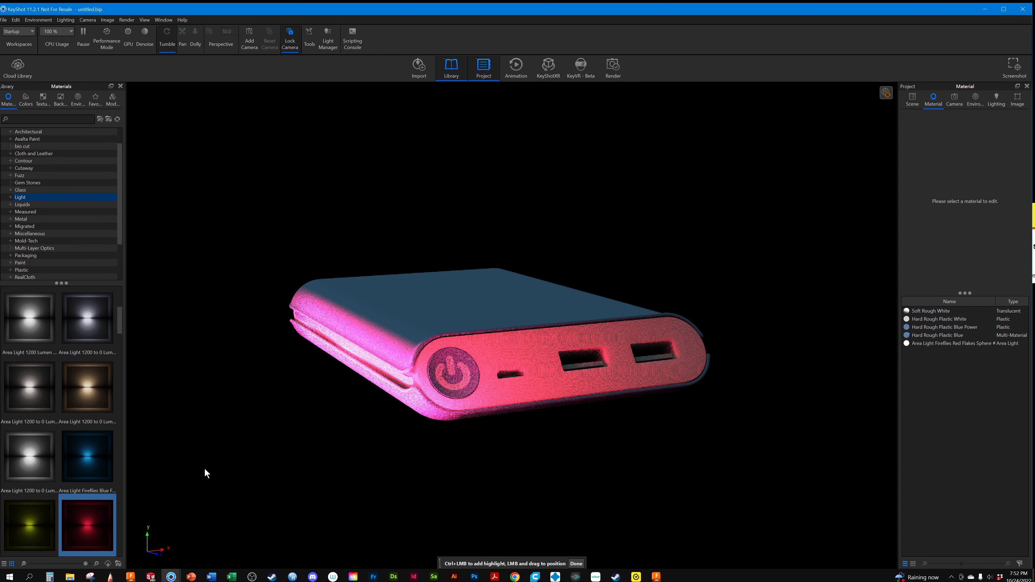
{"action": "left_click", "coordinate": [933, 343]}
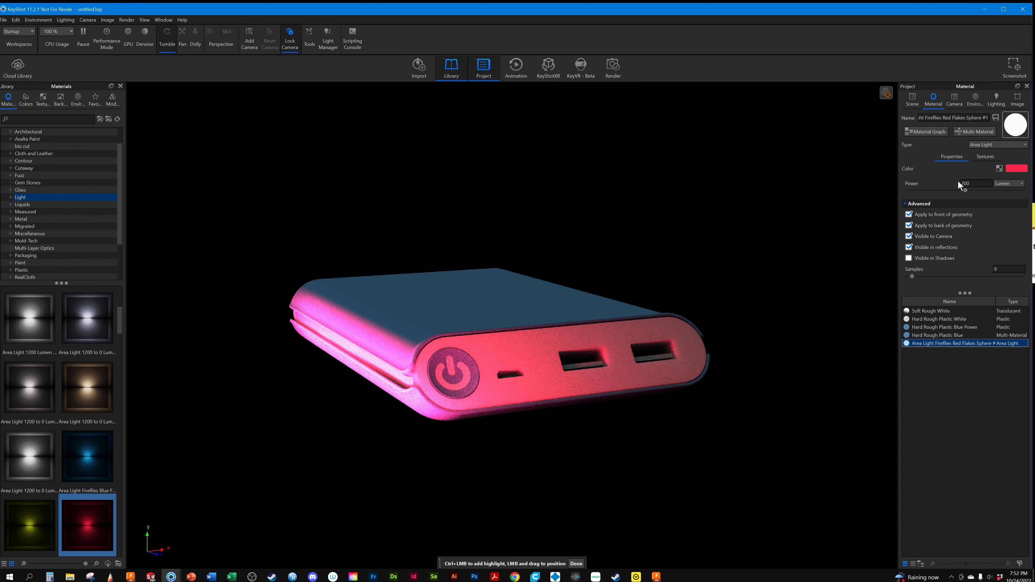
{"action": "left_click_drag", "start_coordinate": [964, 189], "coordinate": [911, 196]}
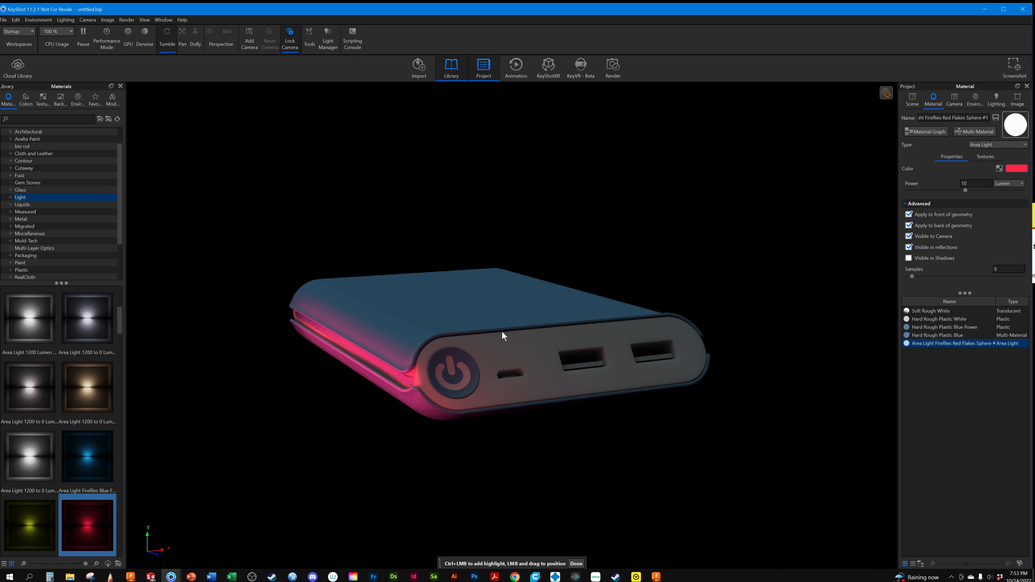
Replace the cylinder's red light material with Area Light Fireflies Green Flakes Sphere and raise its power to about 253 lumens
{"action": "left_click_drag", "start_coordinate": [97, 439], "coordinate": [4, 504]}
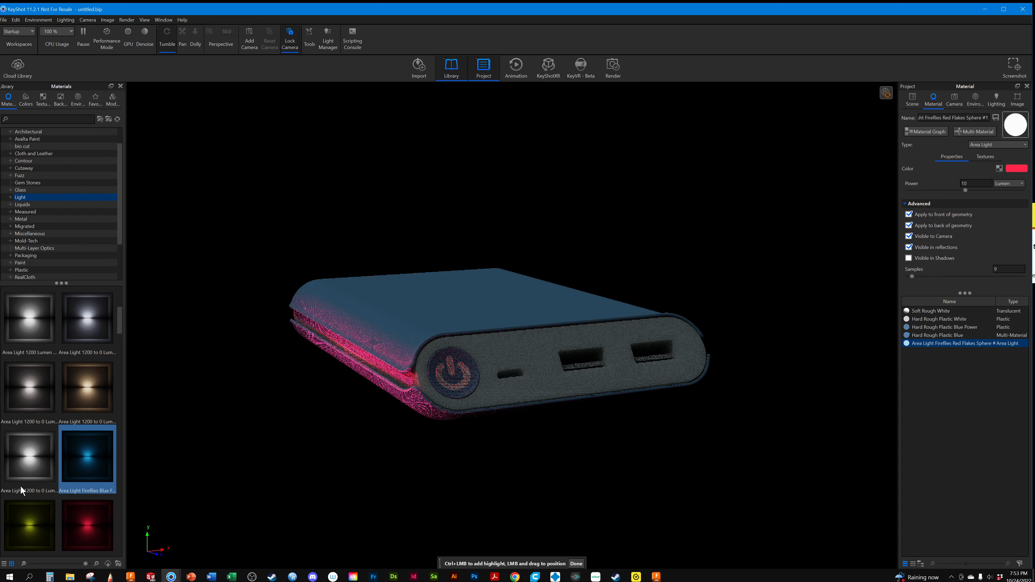
{"action": "left_click_drag", "start_coordinate": [42, 464], "coordinate": [84, 453]}
{"action": "left_click", "coordinate": [84, 456]}
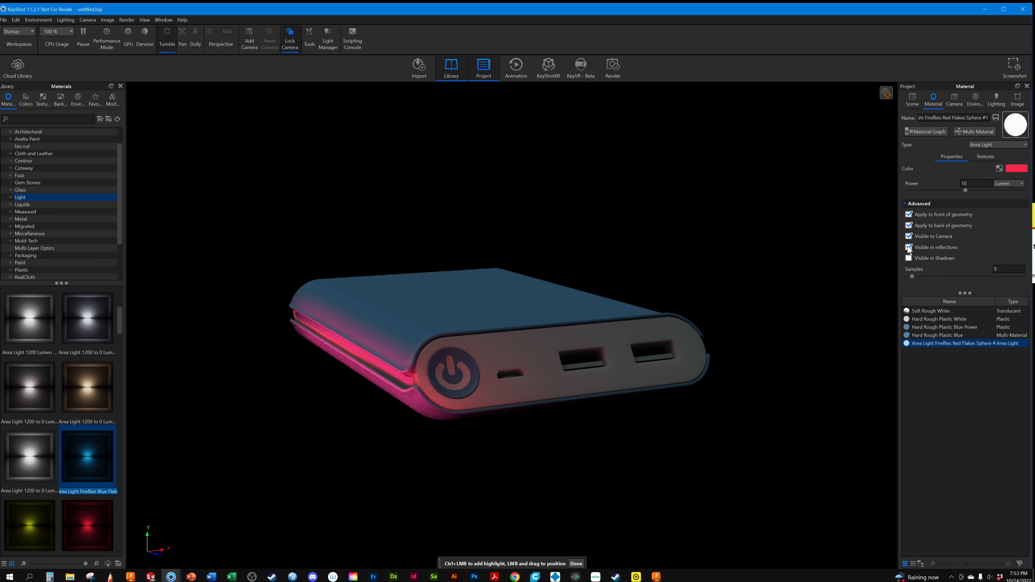
{"action": "left_click_drag", "start_coordinate": [29, 526], "coordinate": [932, 345]}
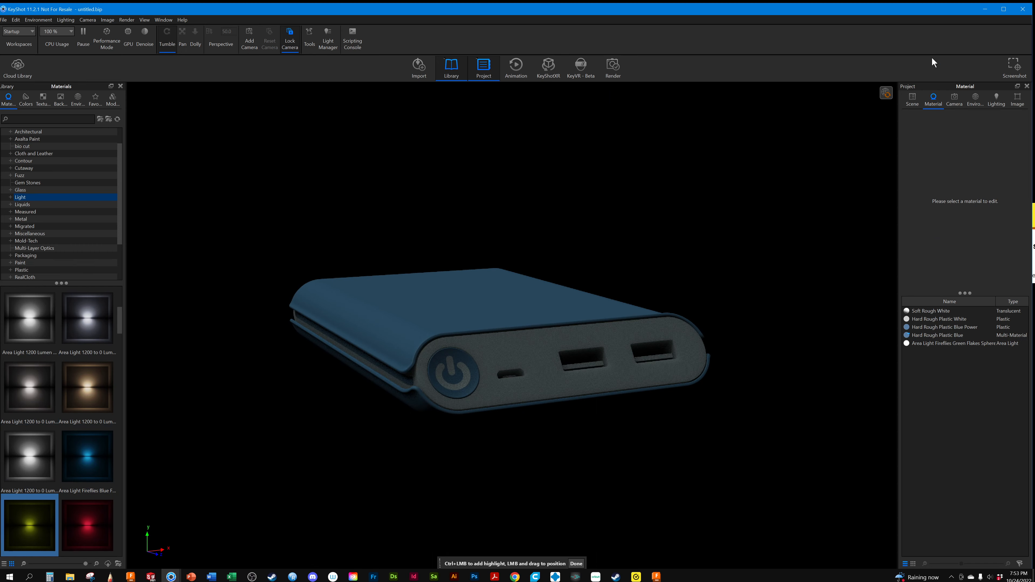
{"action": "left_click", "coordinate": [917, 96]}
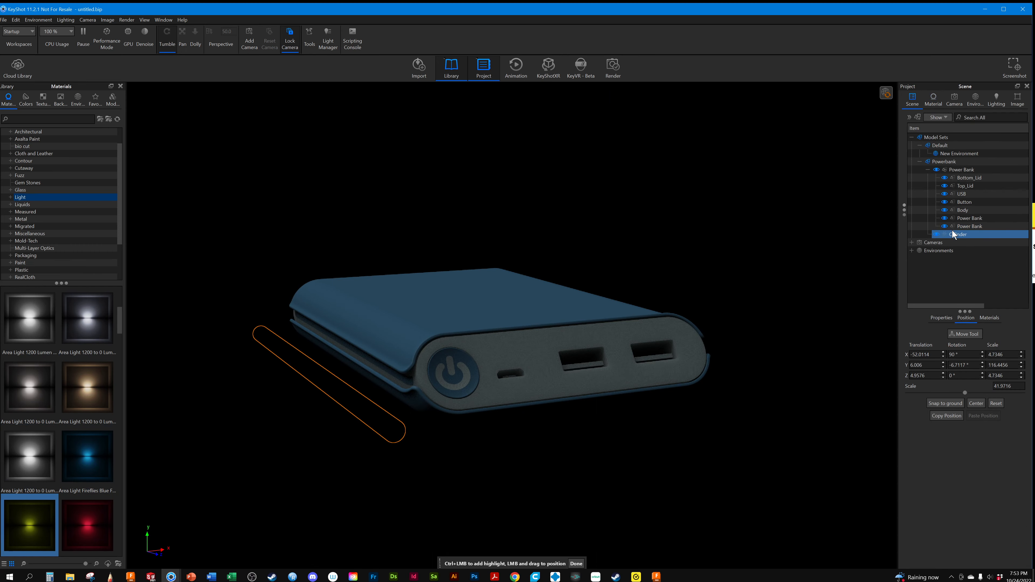
{"action": "left_click", "coordinate": [933, 99]}
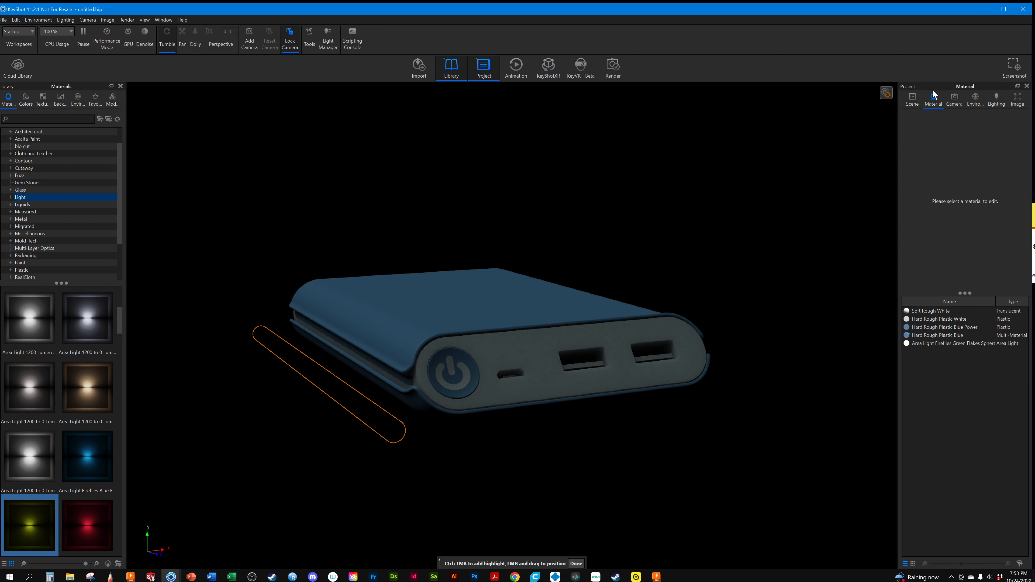
{"action": "left_click", "coordinate": [926, 343]}
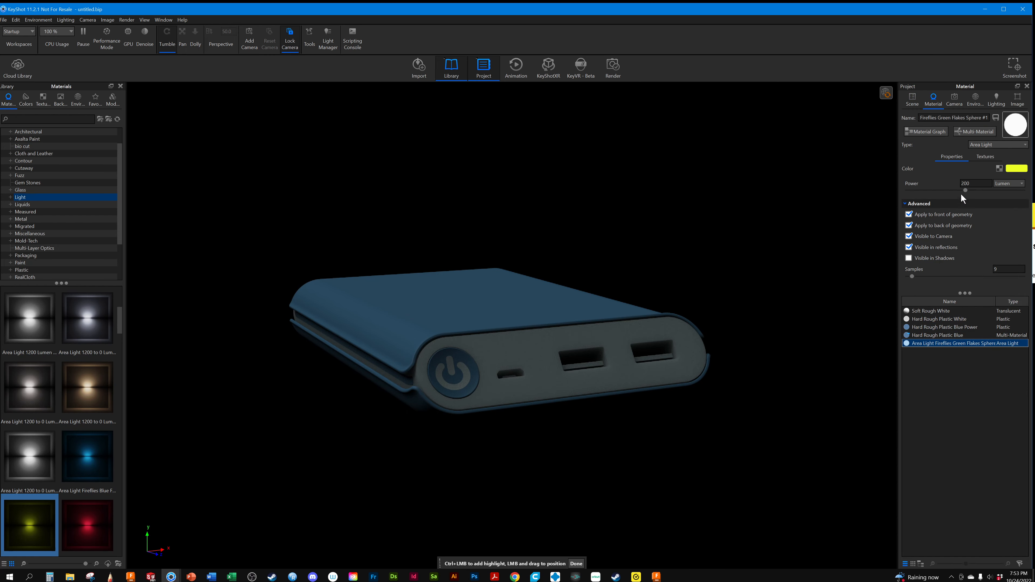
{"action": "left_click_drag", "start_coordinate": [966, 190], "coordinate": [980, 190]}
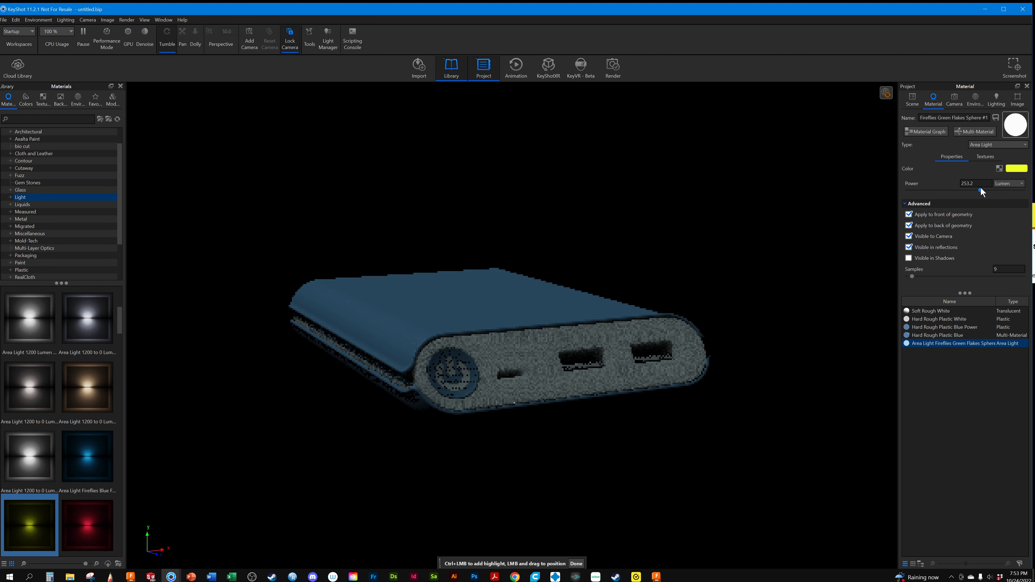
{"action": "right_click", "coordinate": [932, 344]}
{"action": "left_click", "coordinate": [929, 430]}
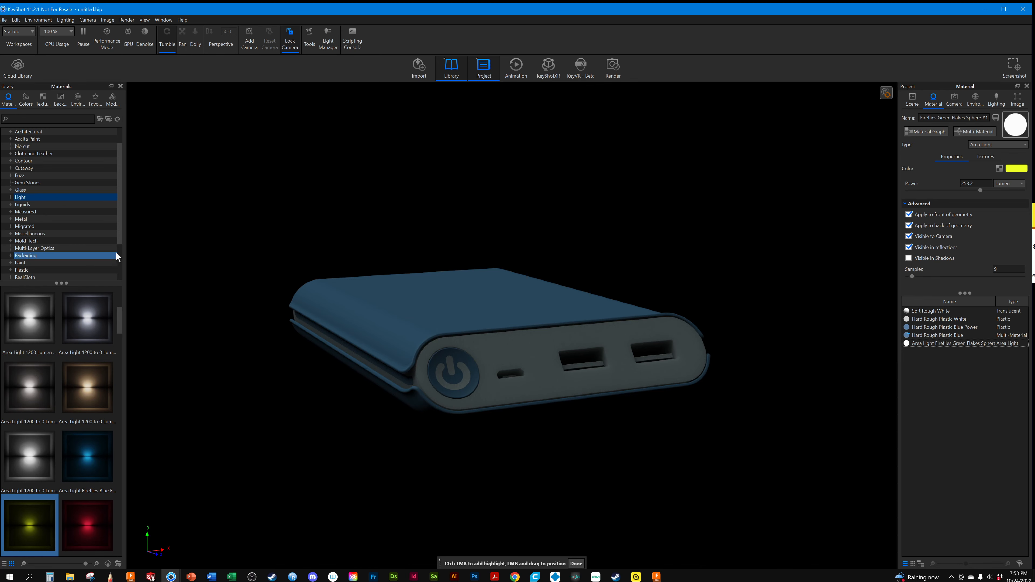
{"action": "mouse_move", "coordinate": [111, 437]}
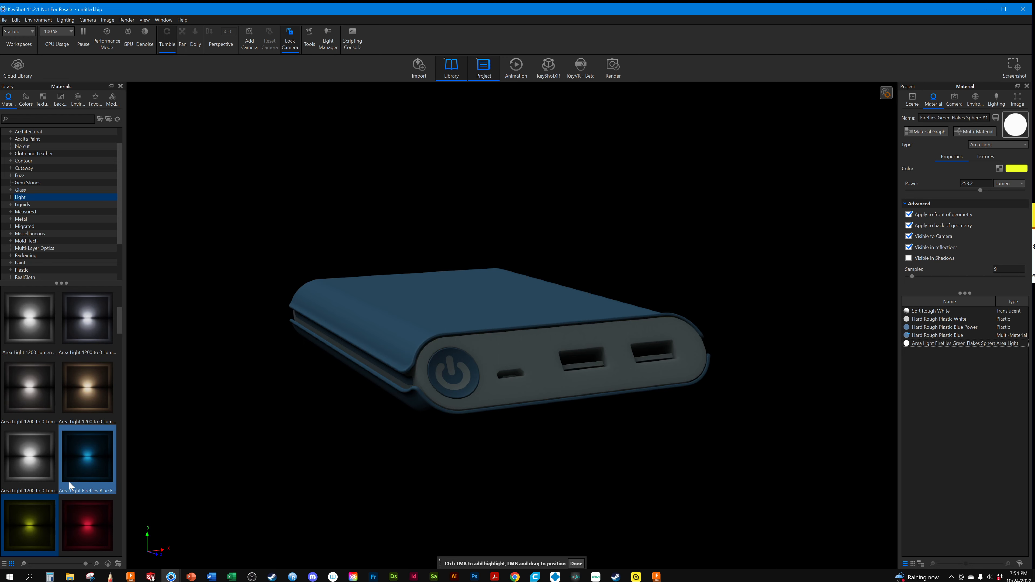
{"action": "mouse_move", "coordinate": [38, 518]}
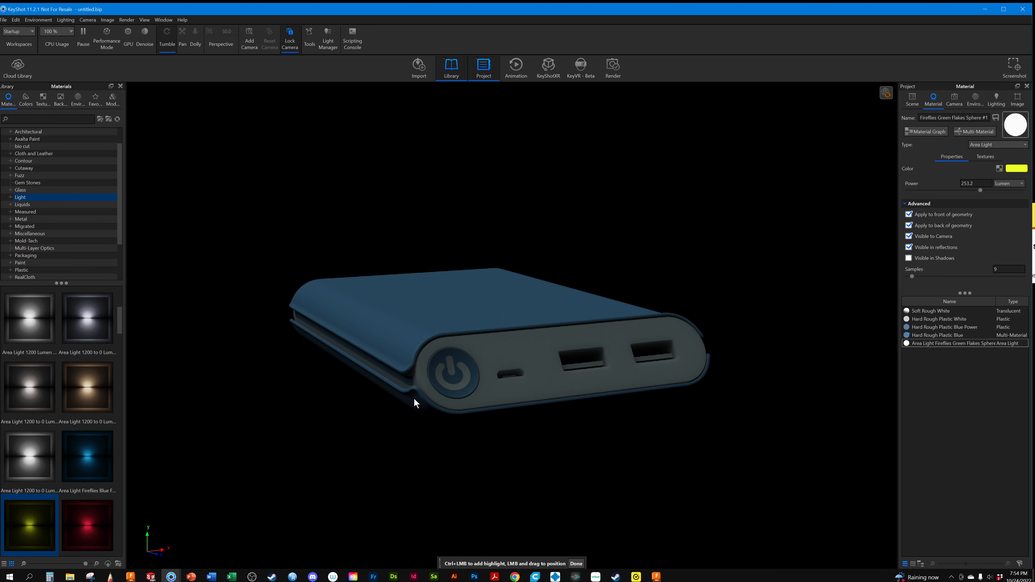
{"action": "left_click", "coordinate": [408, 381]}
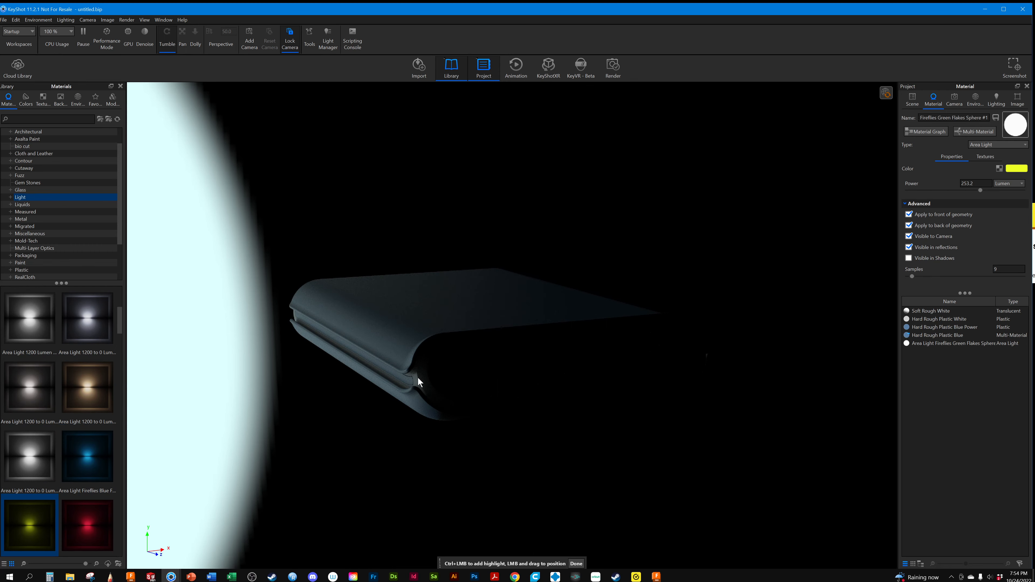
{"action": "left_click", "coordinate": [390, 348]}
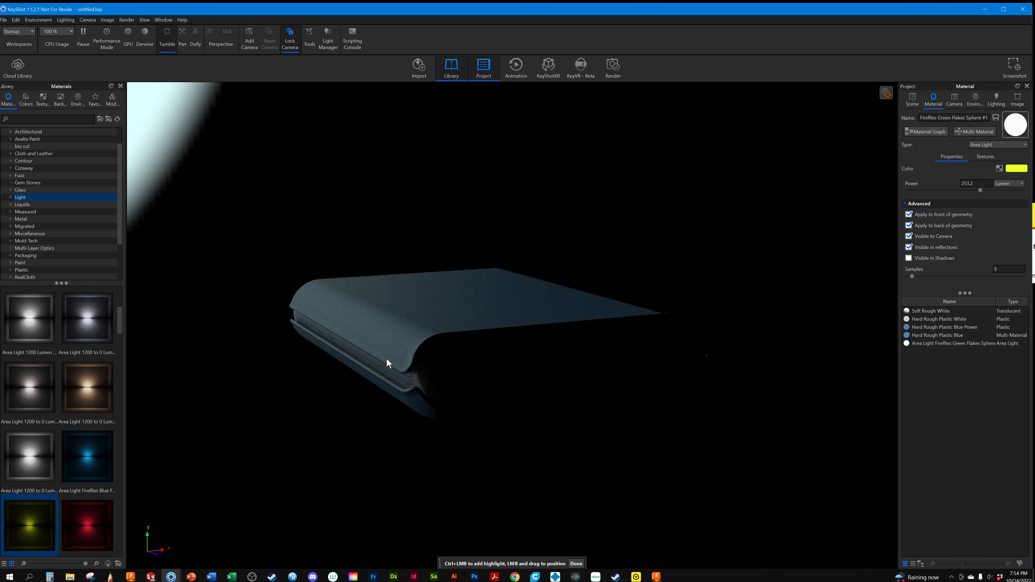
{"action": "left_click", "coordinate": [388, 388]}
{"action": "left_click", "coordinate": [393, 344]}
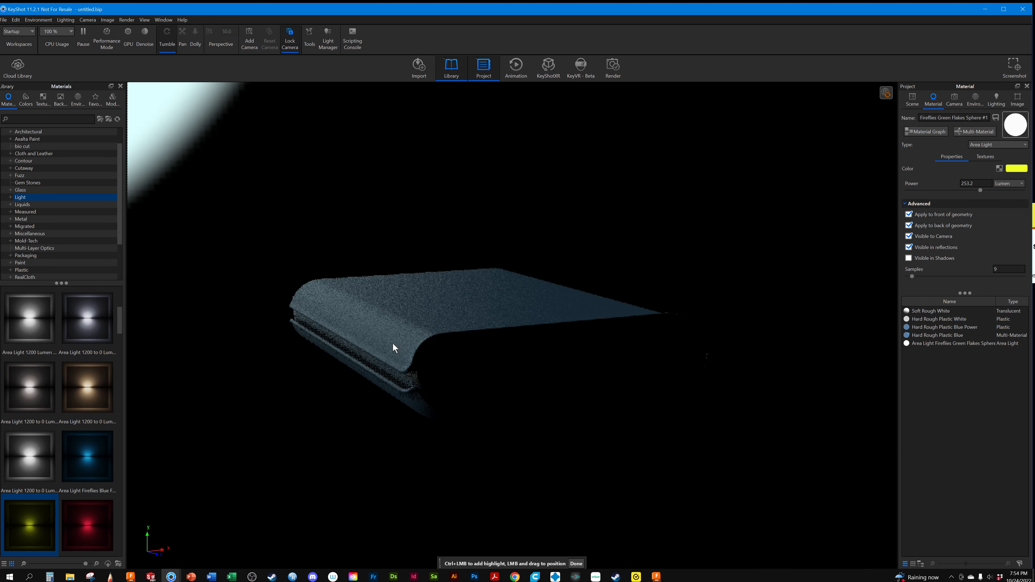
Finish highlight placement and reposition Pin #1 in the HDRI so it lights the power bank's front face
{"action": "left_click", "coordinate": [576, 564]}
{"action": "left_click", "coordinate": [976, 100]}
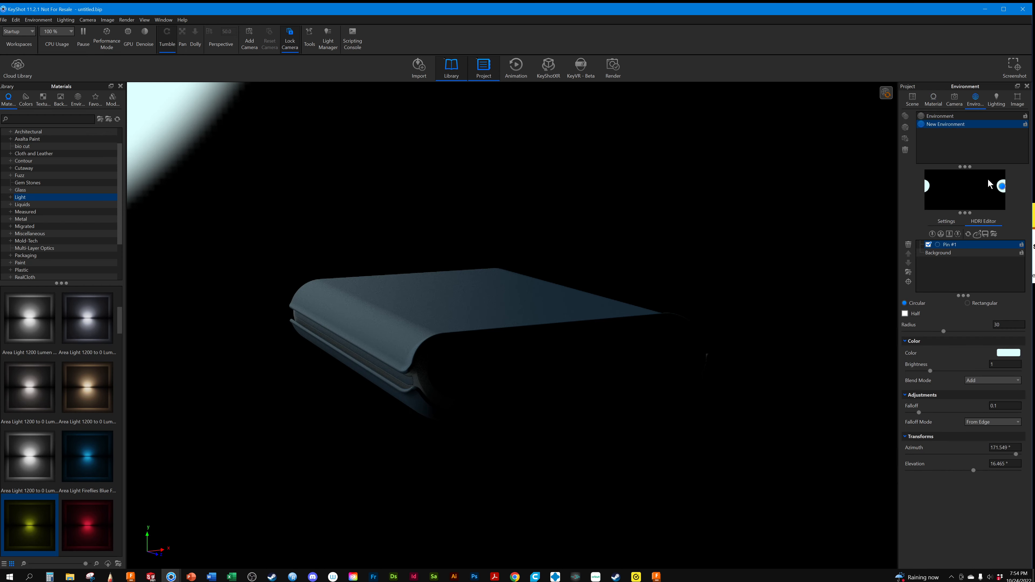
{"action": "left_click_drag", "start_coordinate": [1003, 189], "coordinate": [977, 184]}
Replace the Cylinder's green fireflies material with Area Light 1200 to 0 Lumen Fade Cool
{"action": "left_click", "coordinate": [913, 100]}
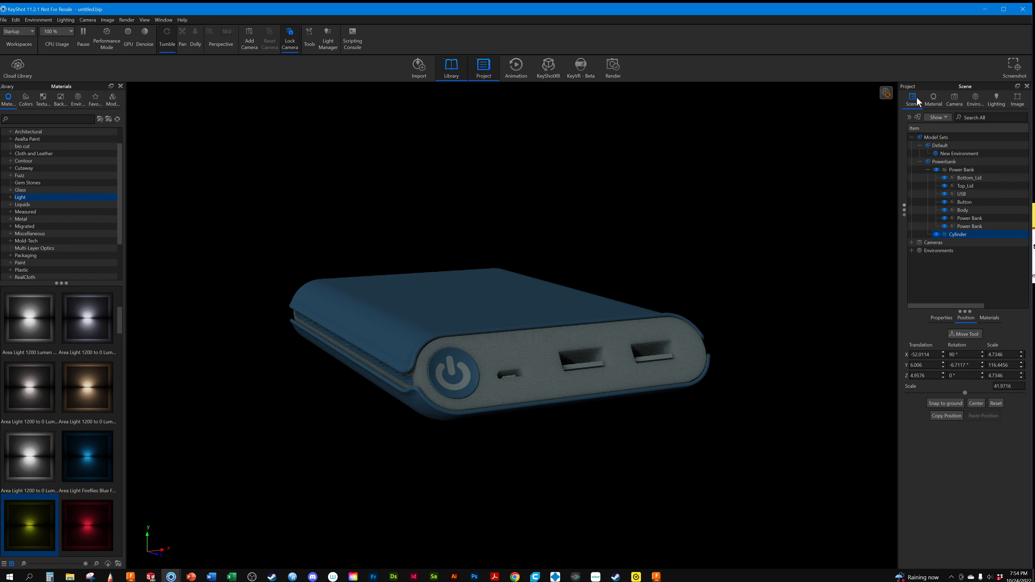
{"action": "left_click", "coordinate": [937, 234]}
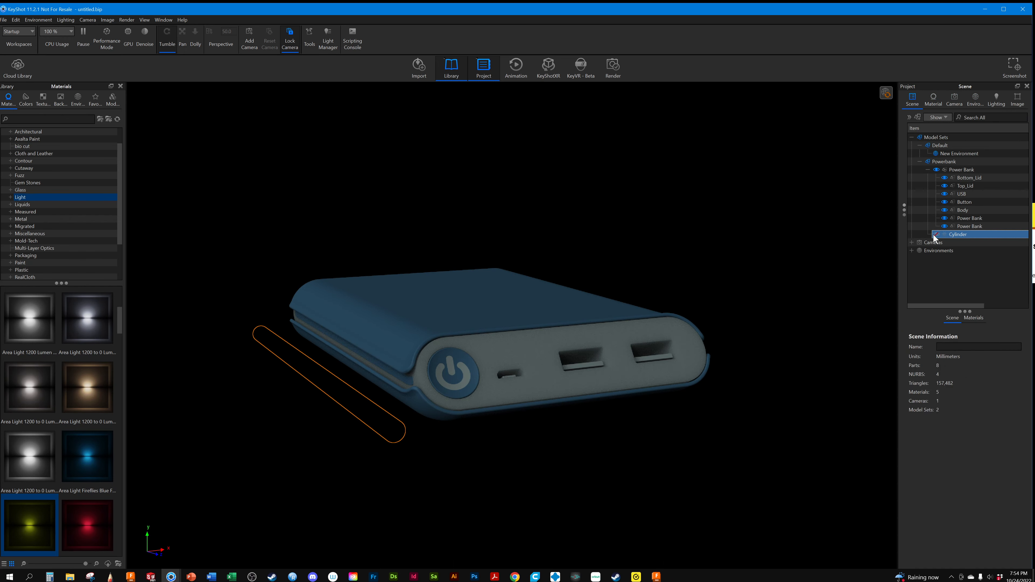
{"action": "left_click", "coordinate": [959, 235]}
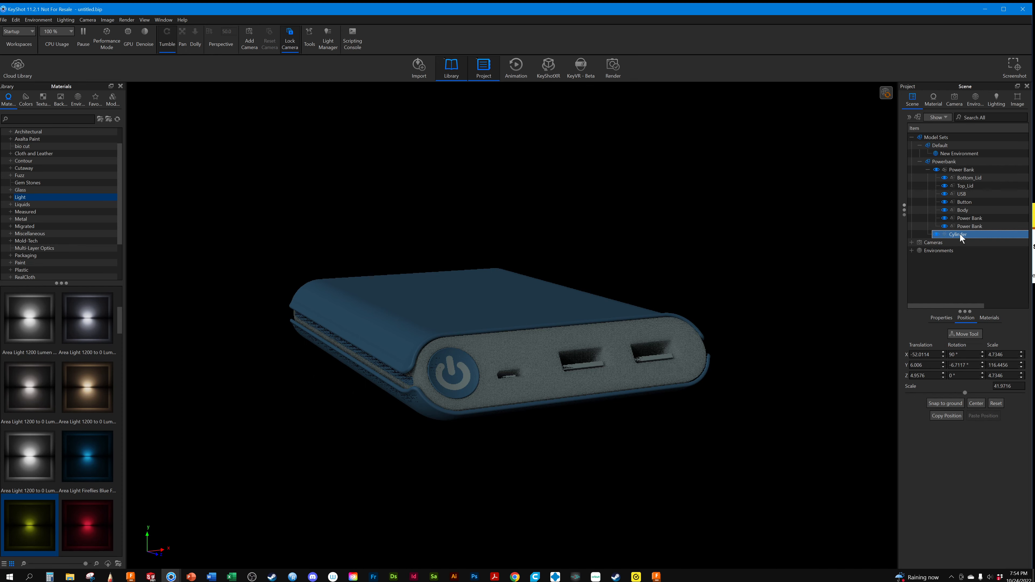
{"action": "left_click", "coordinate": [985, 318]}
{"action": "left_click", "coordinate": [928, 348]}
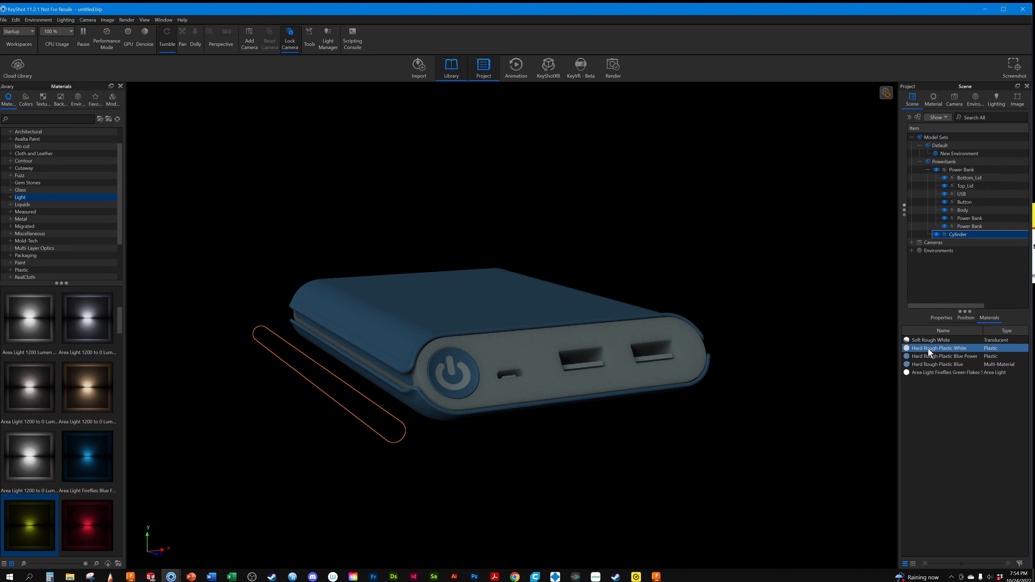
{"action": "double_click", "coordinate": [928, 373]}
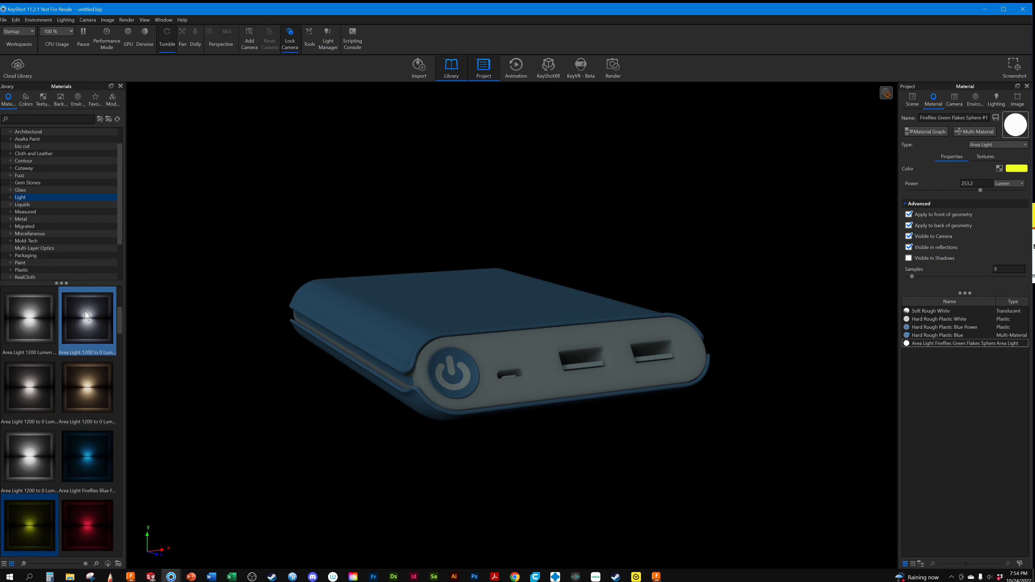
{"action": "left_click_drag", "start_coordinate": [84, 315], "coordinate": [931, 344]}
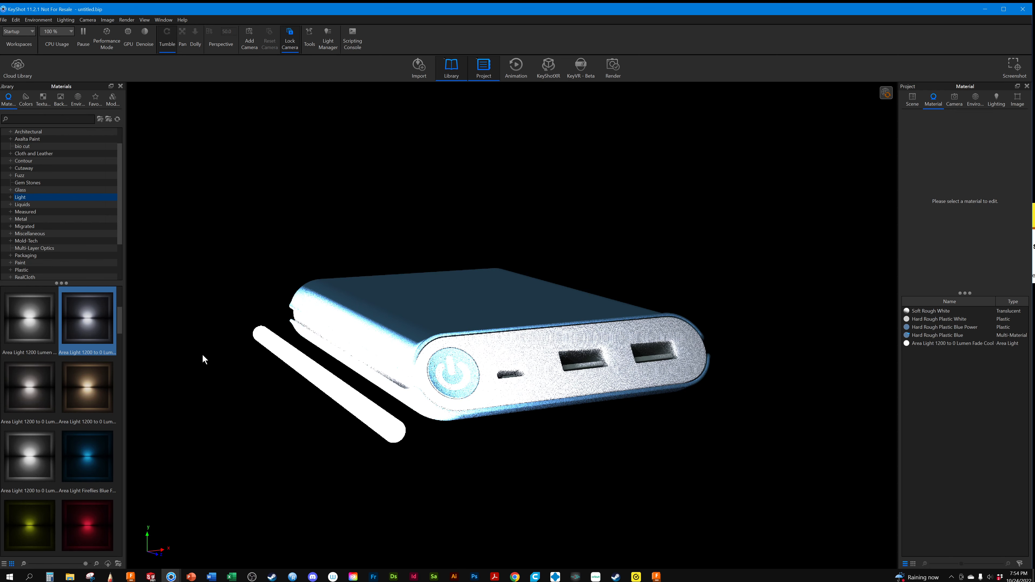
Hide the Cylinder light in the Powerbank model set
{"action": "left_click", "coordinate": [919, 100]}
{"action": "left_click", "coordinate": [937, 235]}
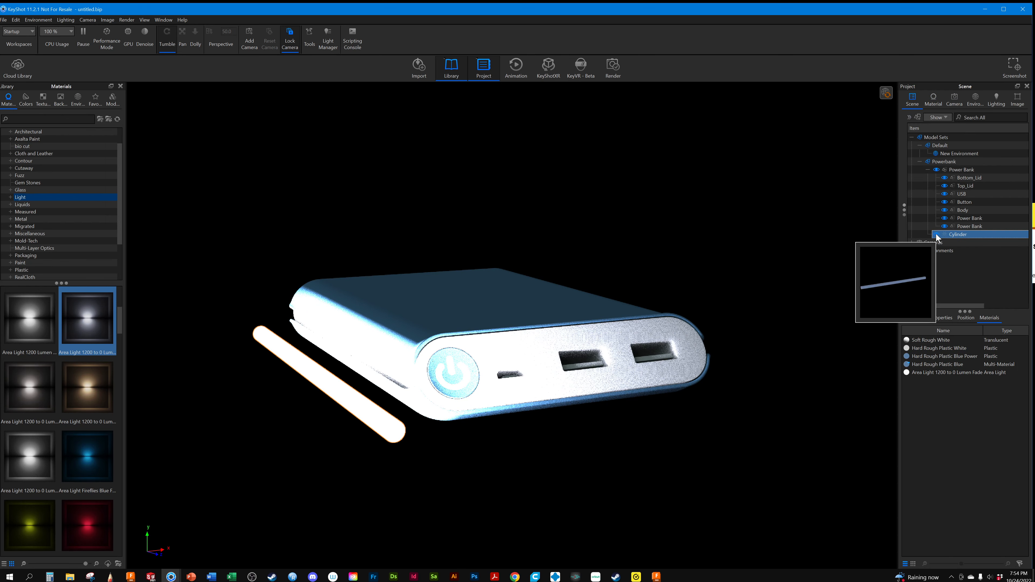
{"action": "left_click", "coordinate": [936, 234]}
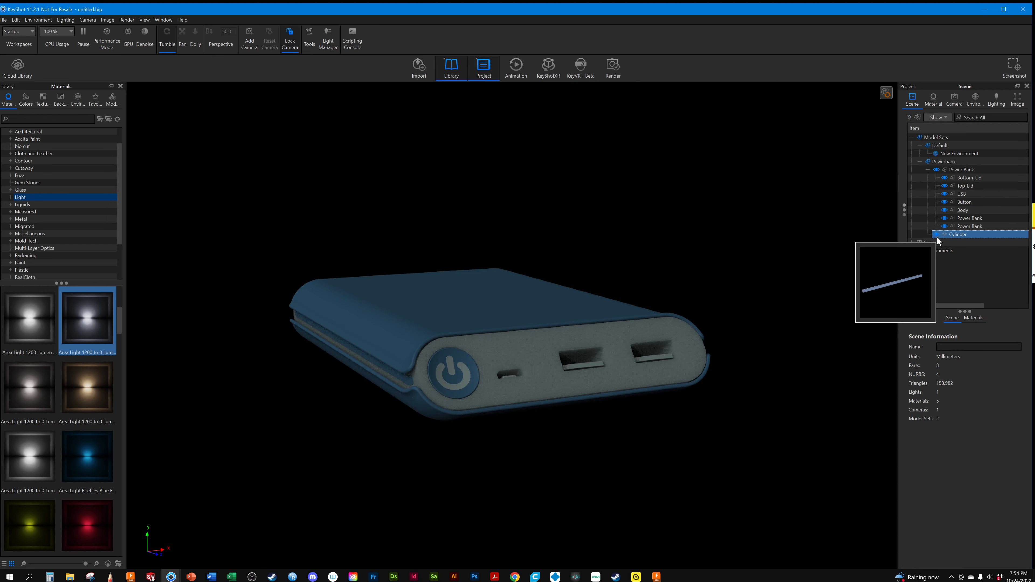
{"action": "left_click", "coordinate": [937, 235]}
{"action": "left_click", "coordinate": [937, 235]}
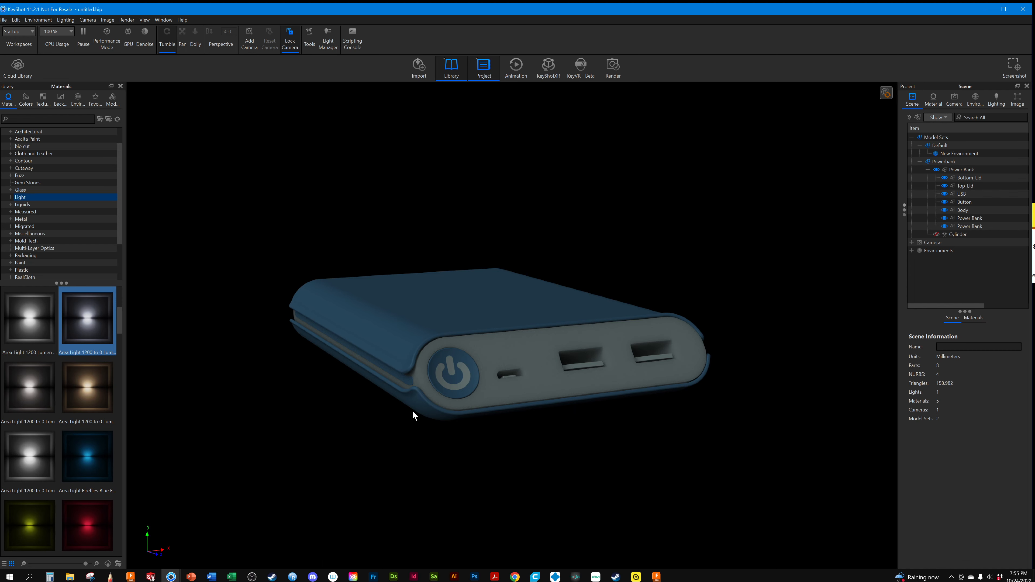
Apply the Area Light 1200 to 0 Lumen Fade Cool material to the thin Power Bank strip in the side seam
{"action": "left_click", "coordinate": [405, 379]}
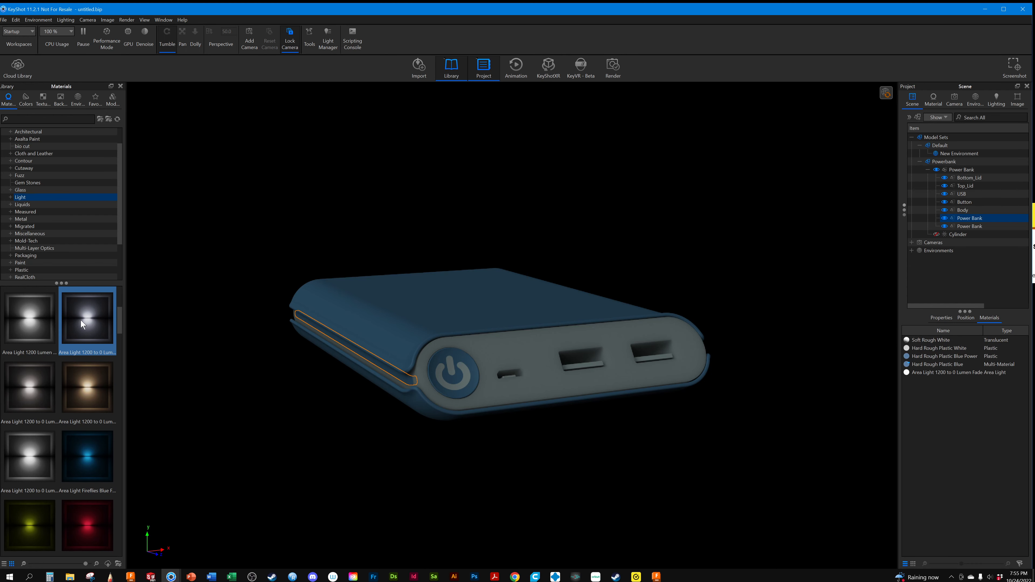
{"action": "left_click_drag", "start_coordinate": [80, 319], "coordinate": [977, 218]}
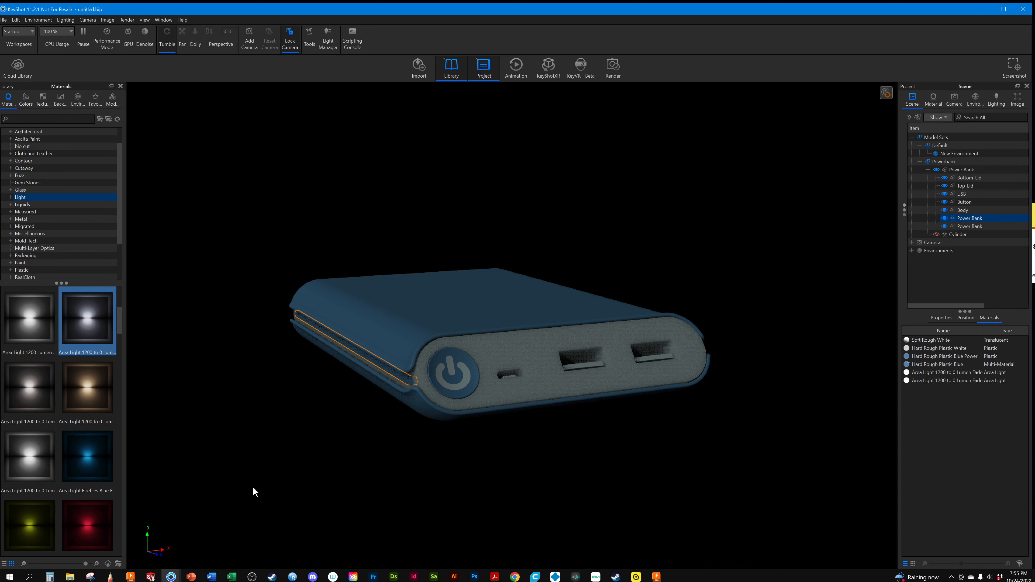
{"action": "left_click", "coordinate": [310, 259]}
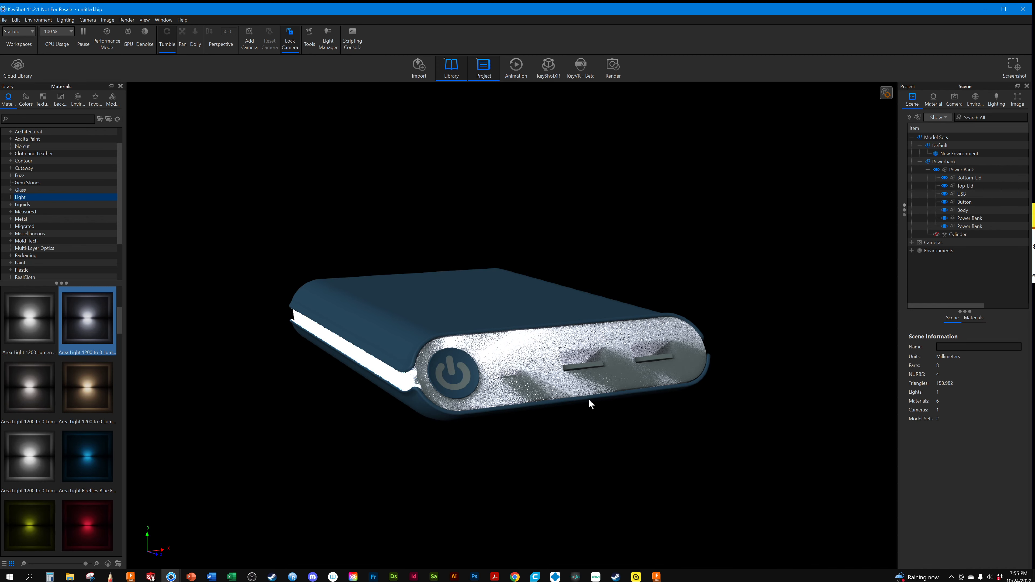
Open the Area Light 1200 to 0 Lumen Fade Cool #1 material for editing and set its power unit to Watt
{"action": "left_click", "coordinate": [934, 101]}
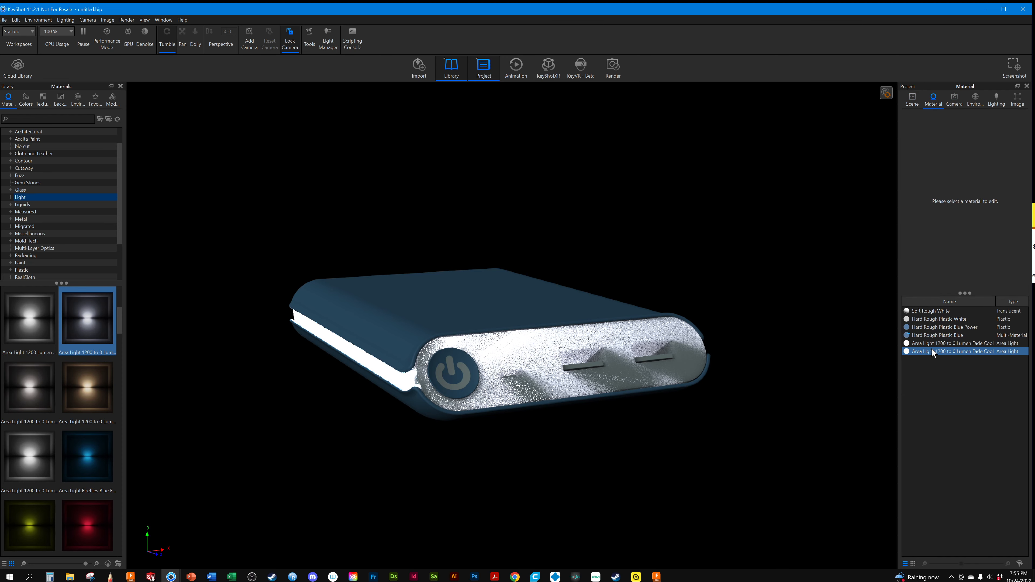
{"action": "mouse_move", "coordinate": [932, 350]}
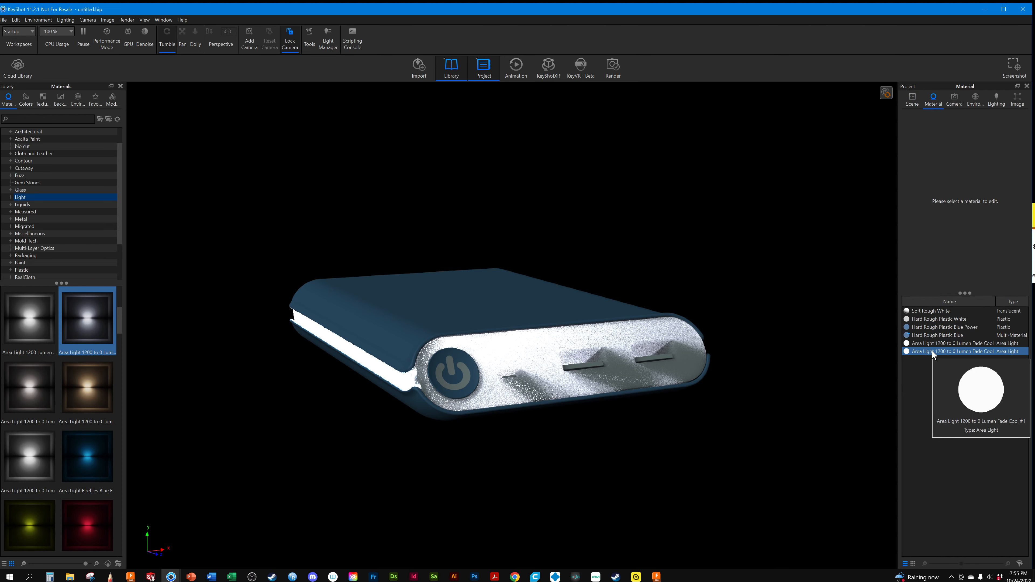
{"action": "left_click", "coordinate": [932, 351]}
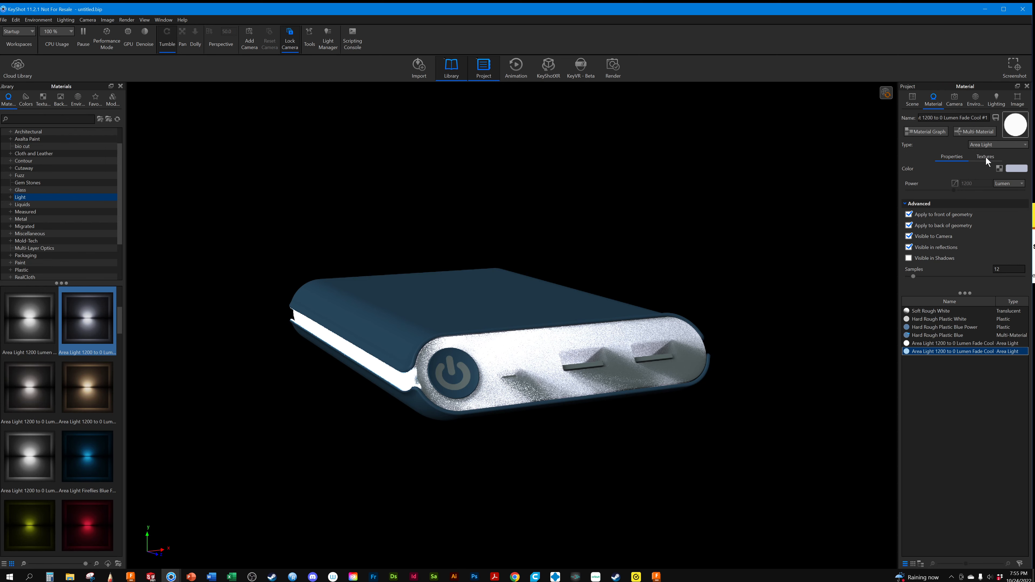
{"action": "left_click", "coordinate": [1010, 183]}
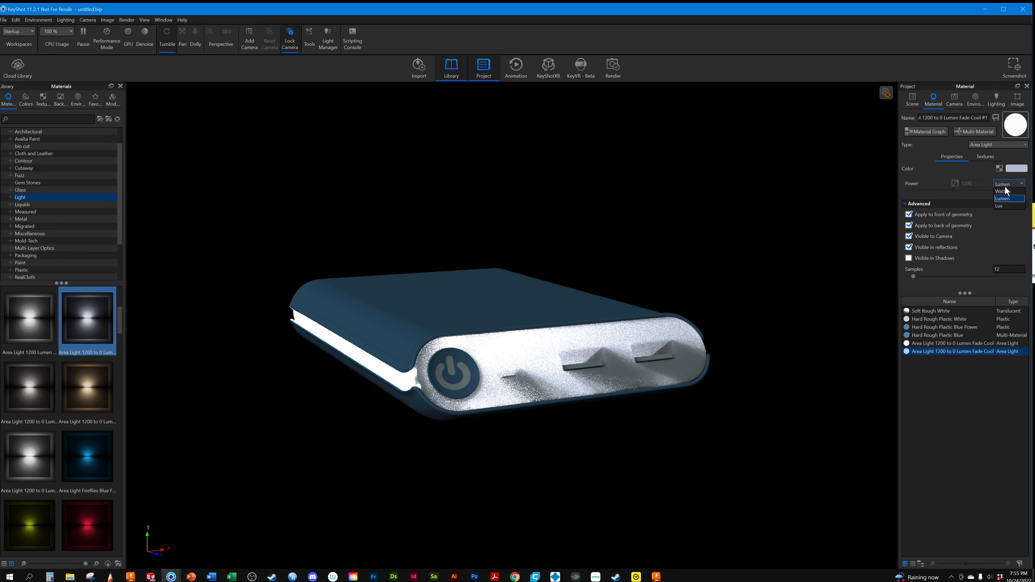
{"action": "left_click", "coordinate": [1009, 193]}
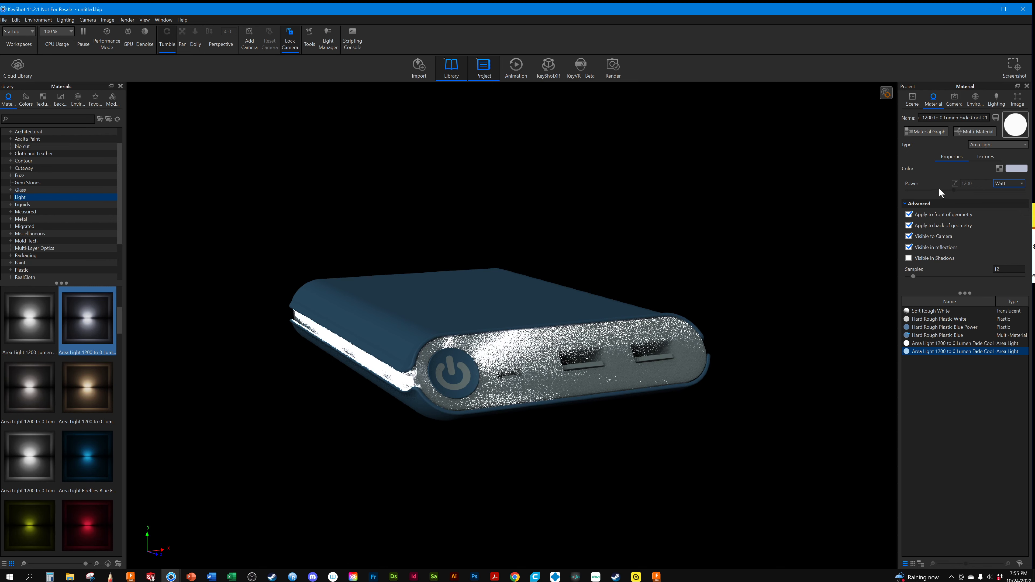
{"action": "left_click", "coordinate": [995, 144]}
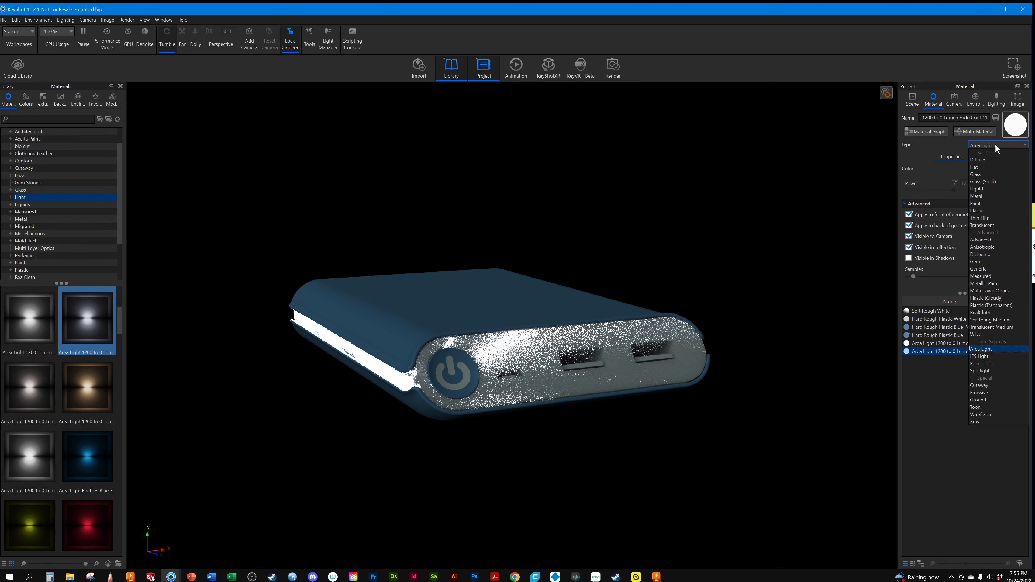
{"action": "left_click", "coordinate": [995, 143]}
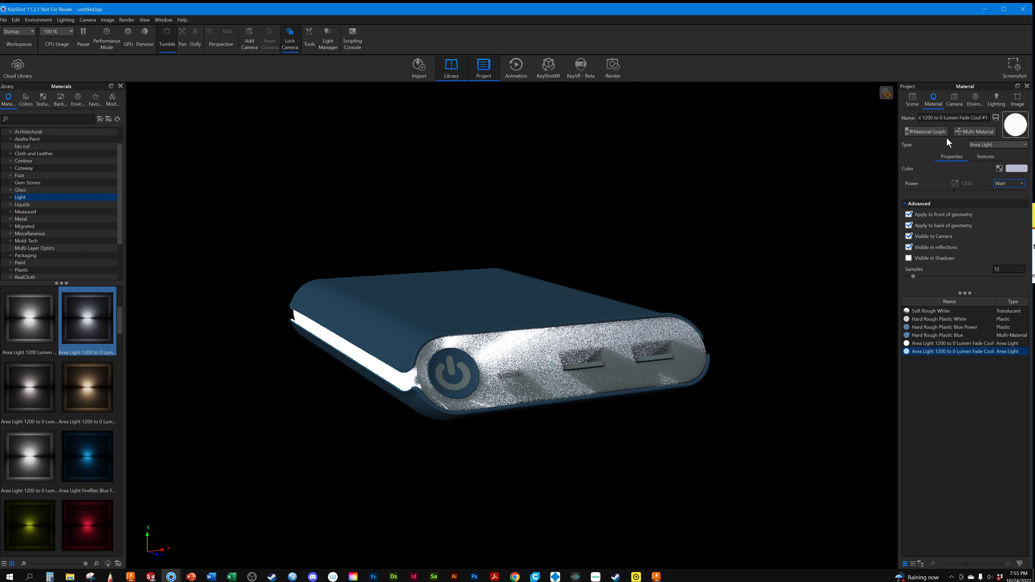
Disconnect the Curve Fade node from the Area Light's Power input in the Material Graph and set the power to 45 watts
{"action": "left_click", "coordinate": [966, 130]}
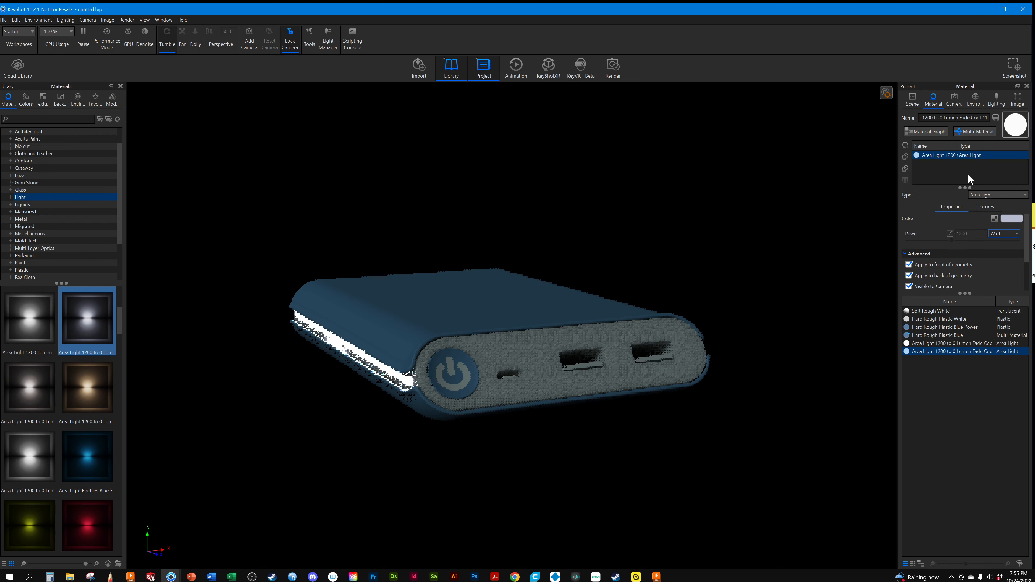
{"action": "left_click", "coordinate": [925, 130]}
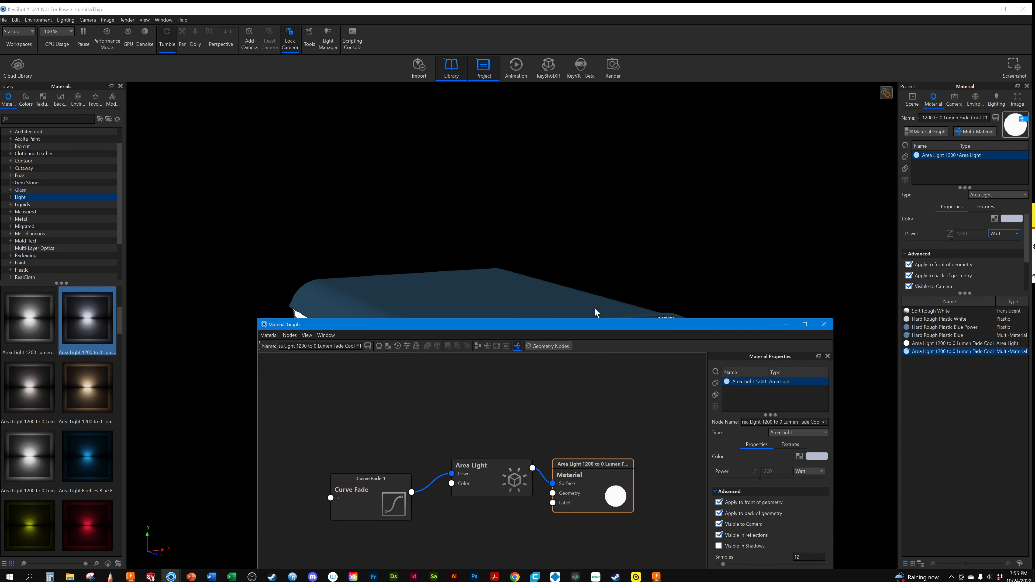
{"action": "left_click_drag", "start_coordinate": [605, 329], "coordinate": [727, 165]}
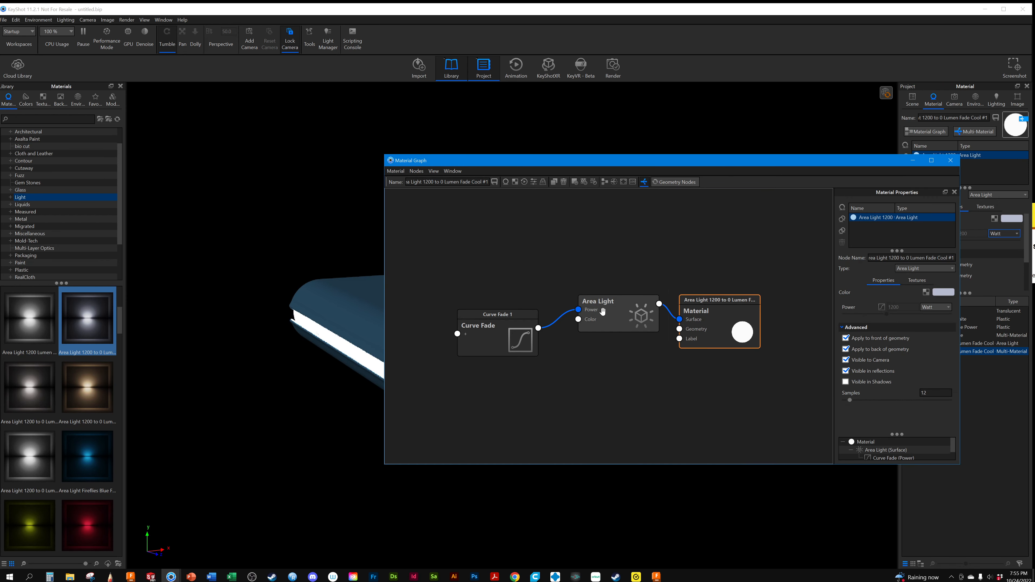
{"action": "left_click", "coordinate": [603, 312]}
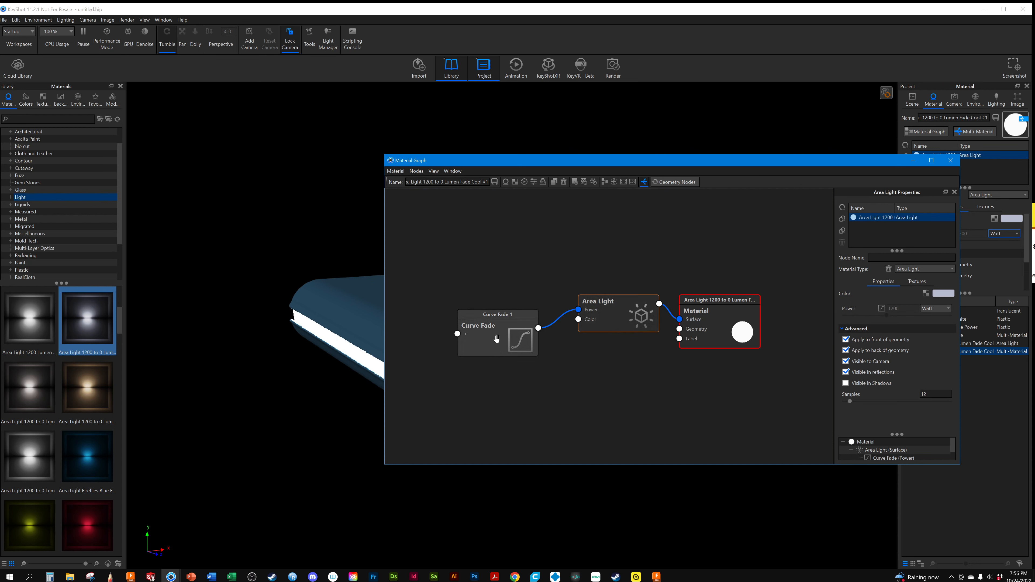
{"action": "left_click_drag", "start_coordinate": [579, 310], "coordinate": [451, 427]}
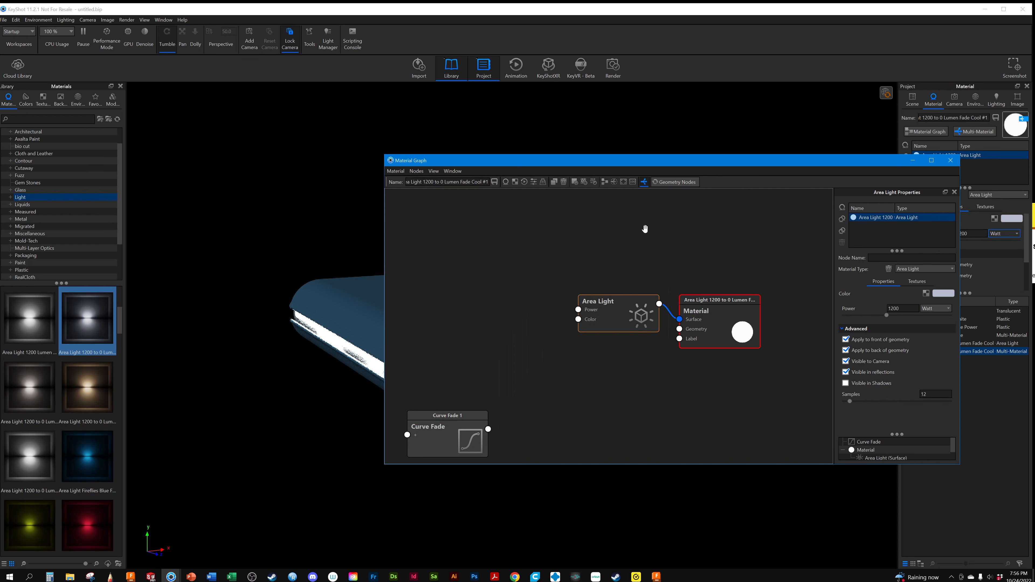
{"action": "left_click", "coordinate": [913, 161]}
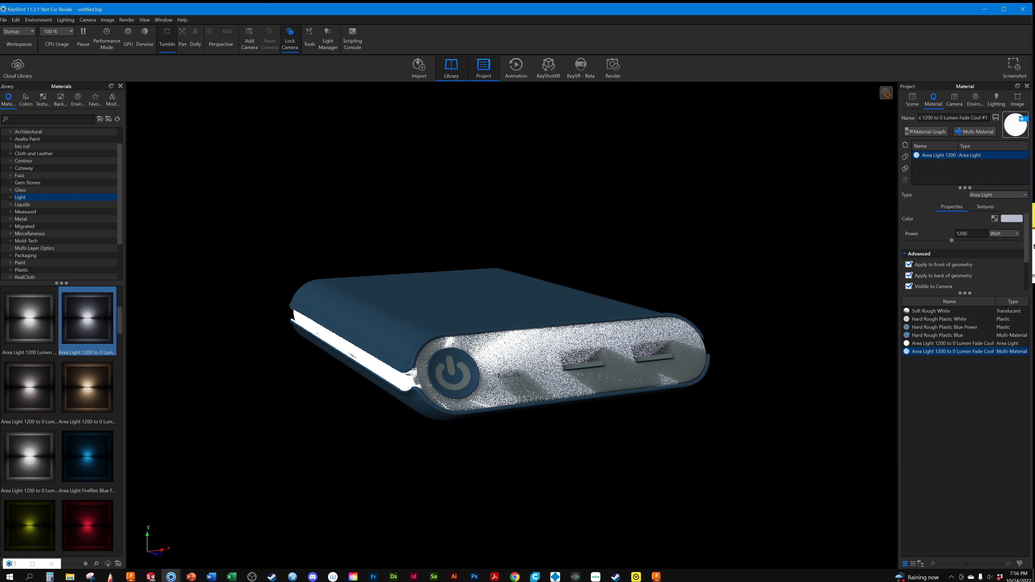
{"action": "left_click_drag", "start_coordinate": [953, 241], "coordinate": [908, 241]}
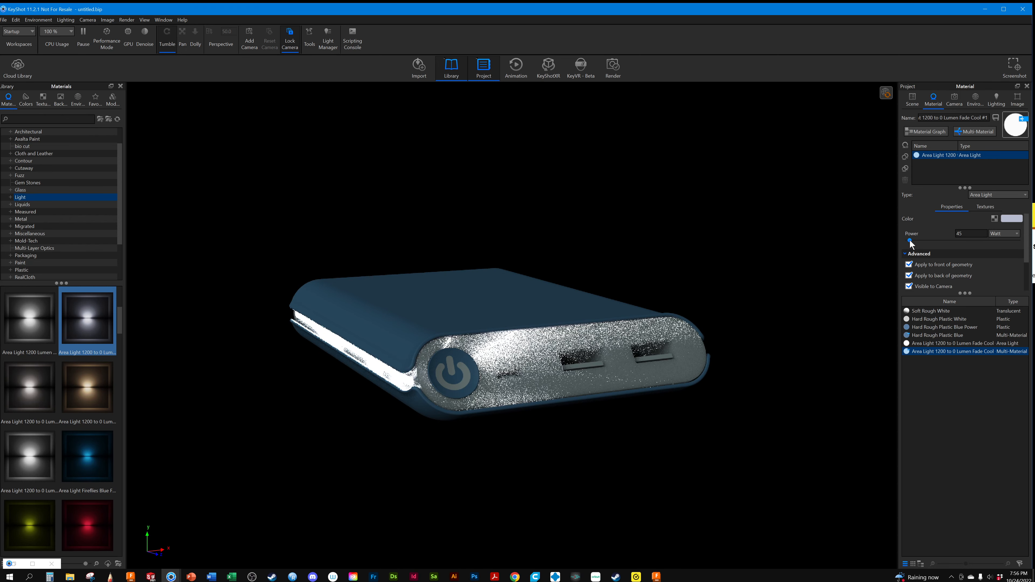
{"action": "left_click_drag", "start_coordinate": [910, 241], "coordinate": [910, 240]}
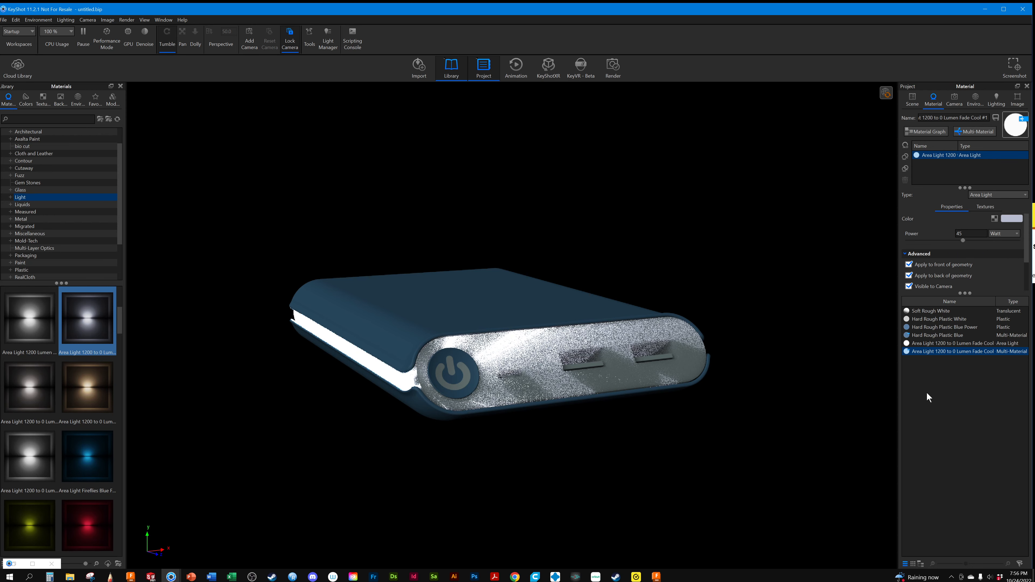
Change the area light material's type to Emissive and set its color to 95% cyan
{"action": "left_click", "coordinate": [1005, 196]}
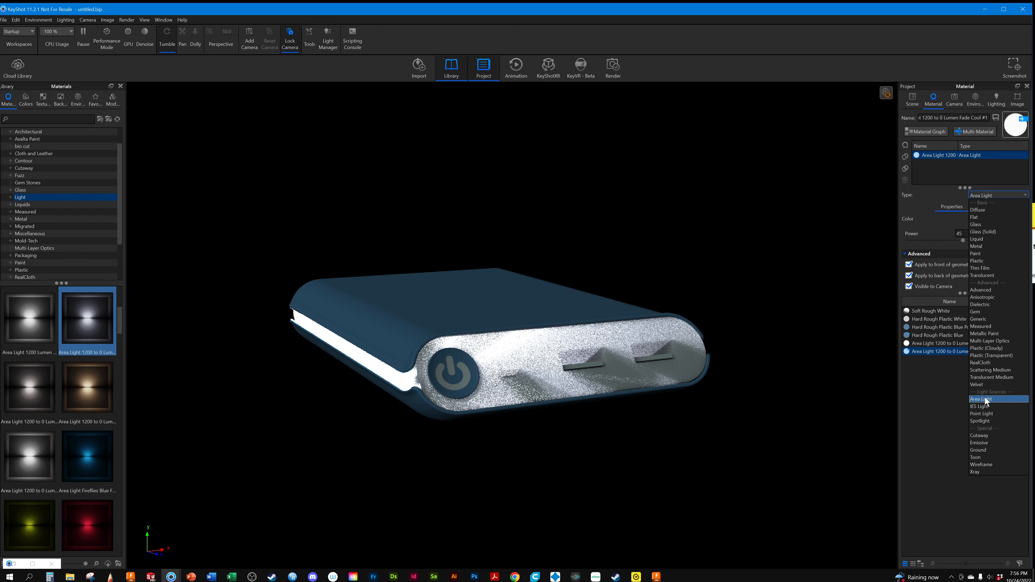
{"action": "left_click", "coordinate": [978, 444]}
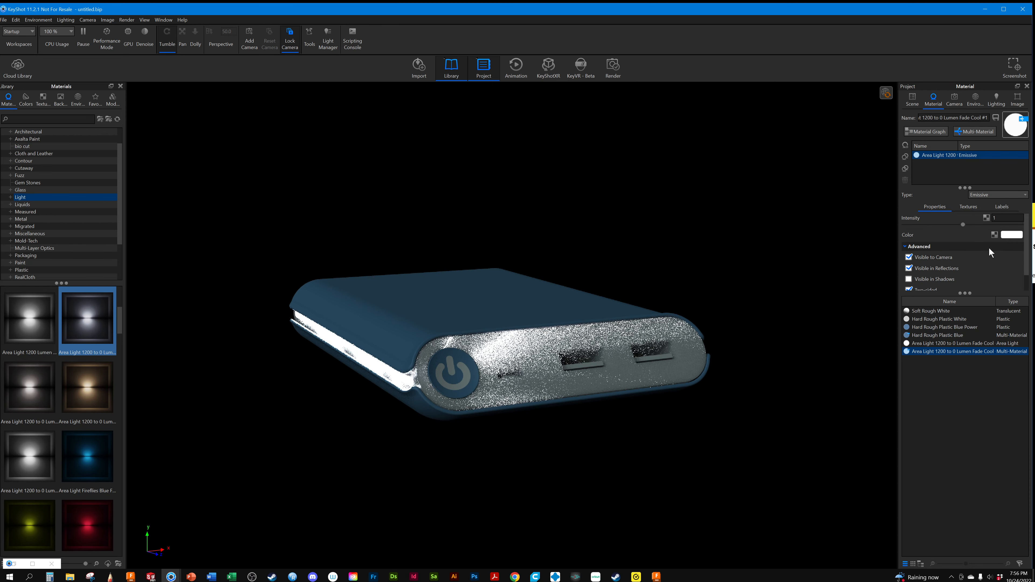
{"action": "left_click", "coordinate": [1013, 235]}
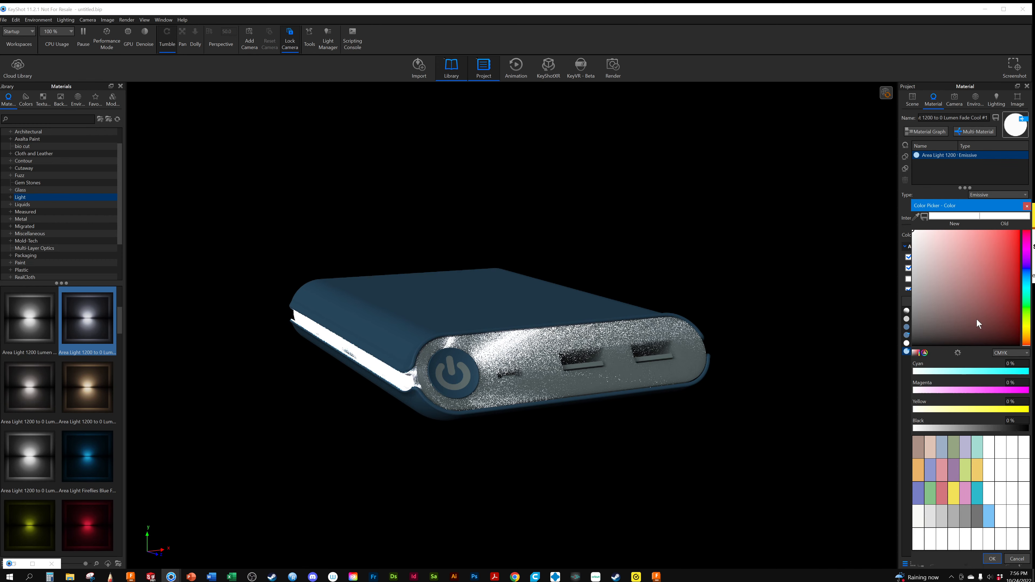
{"action": "left_click_drag", "start_coordinate": [1011, 372], "coordinate": [1024, 373]}
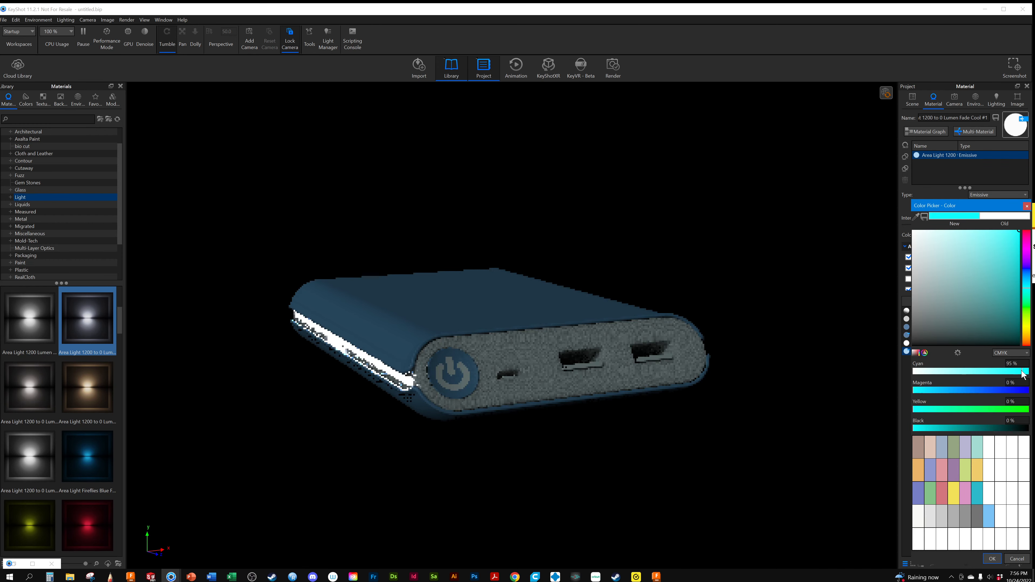
{"action": "left_click", "coordinate": [991, 559]}
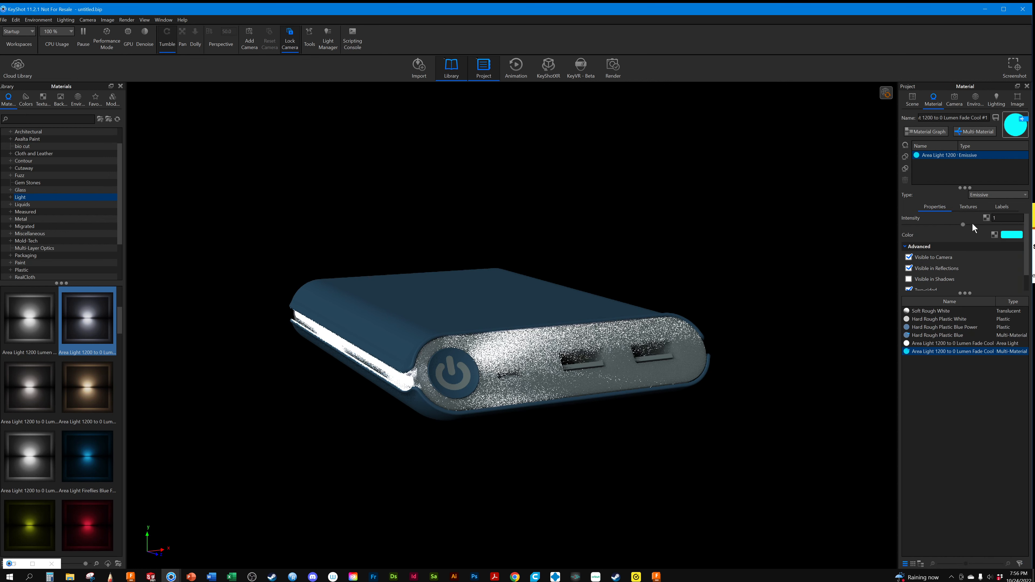
Lower the cyan emissive material's intensity to 0.034 and turn off its multi-material mode
{"action": "left_click_drag", "start_coordinate": [963, 225], "coordinate": [908, 221]}
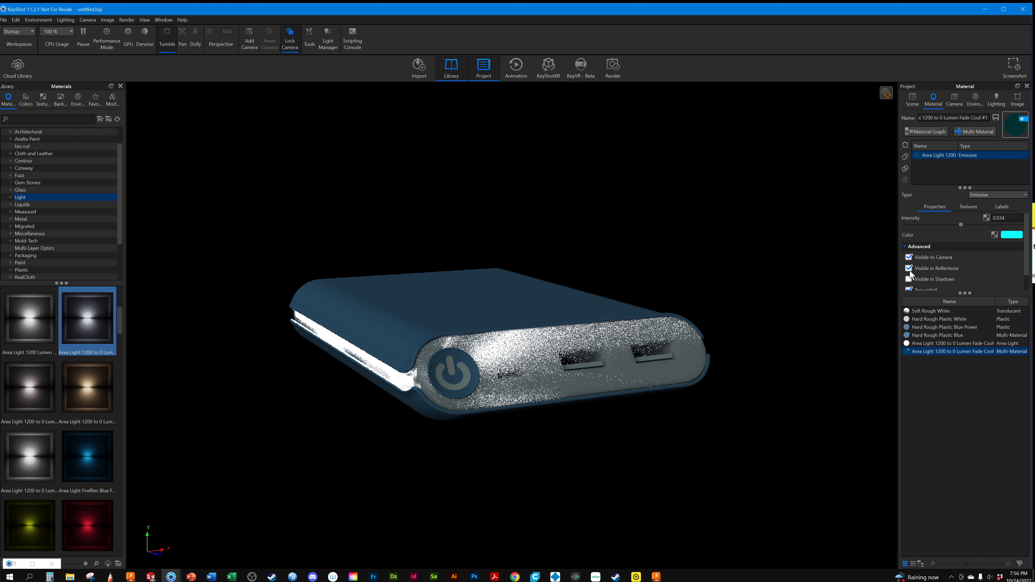
{"action": "scroll", "coordinate": [953, 270], "scroll_direction": "down", "scroll_amount": 1}
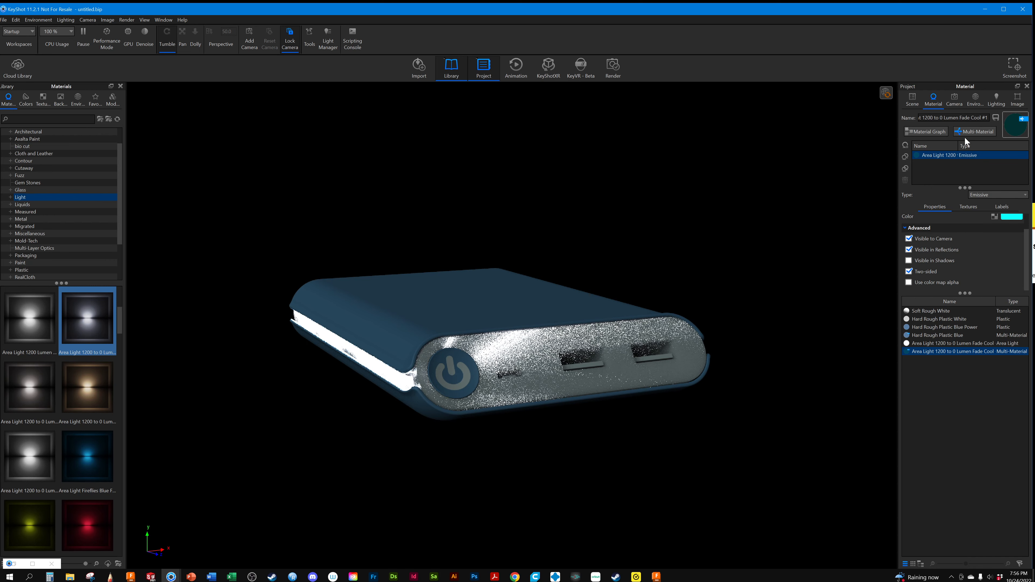
{"action": "left_click", "coordinate": [949, 153]}
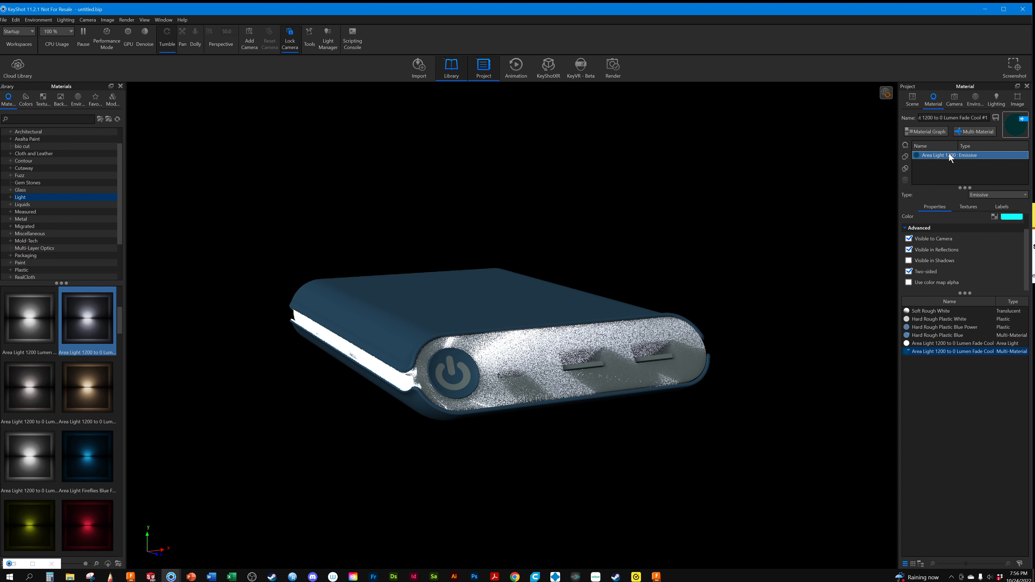
{"action": "left_click", "coordinate": [978, 132]}
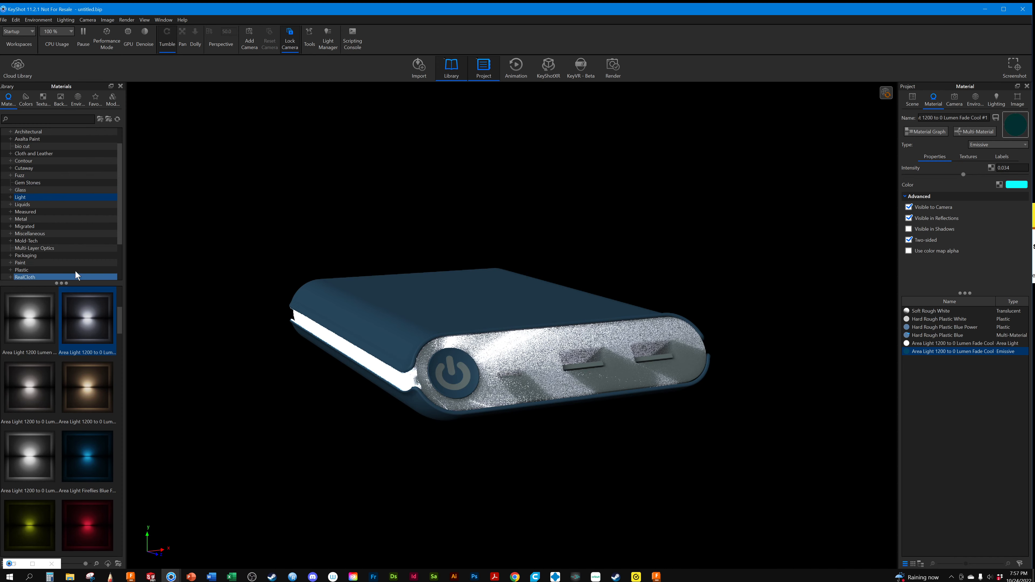
Replace the edited cyan emissive material with Emissive Warm from the library's Light > Emissive category
{"action": "left_click", "coordinate": [10, 198]}
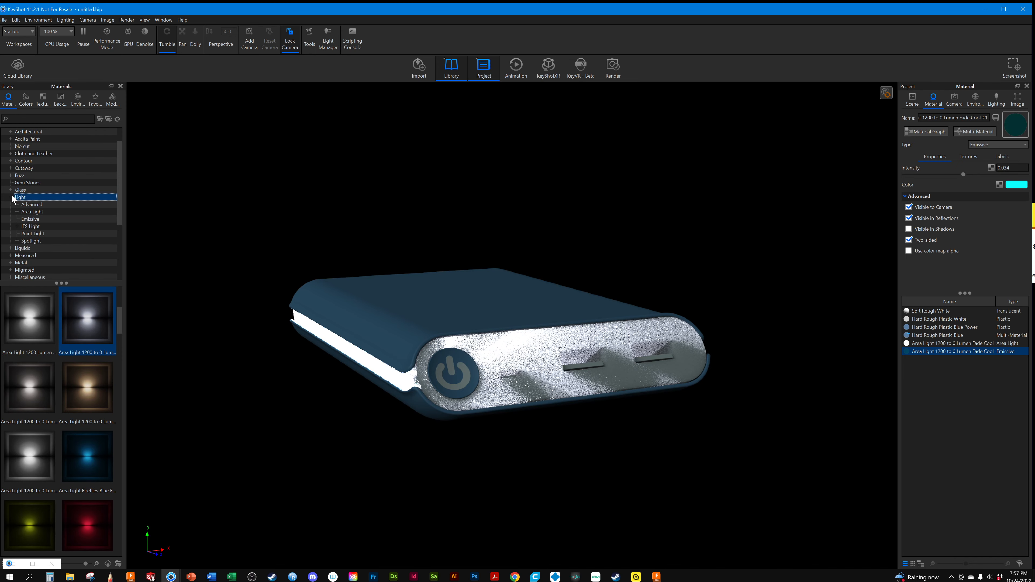
{"action": "left_click", "coordinate": [37, 220]}
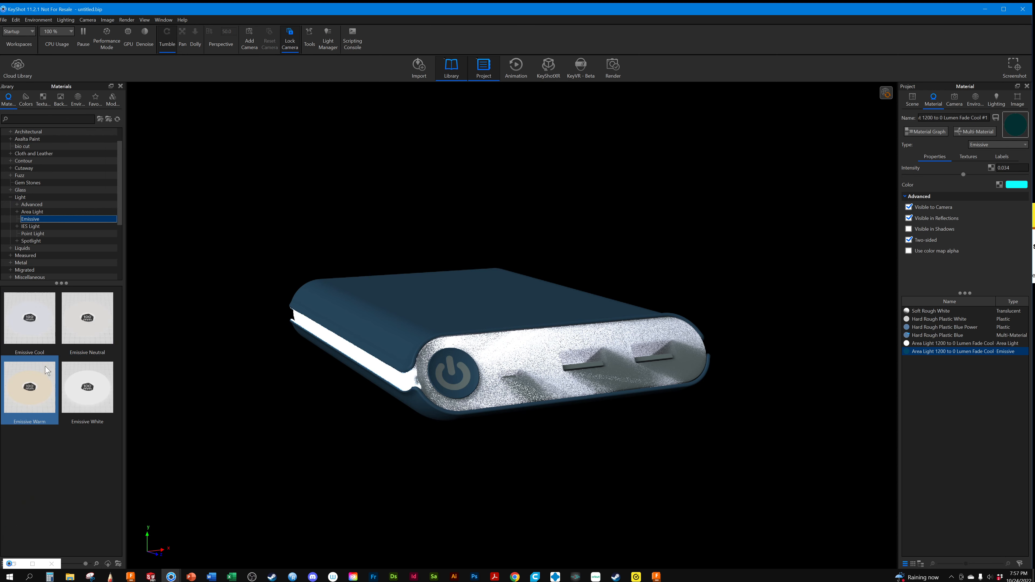
{"action": "mouse_move", "coordinate": [44, 383]}
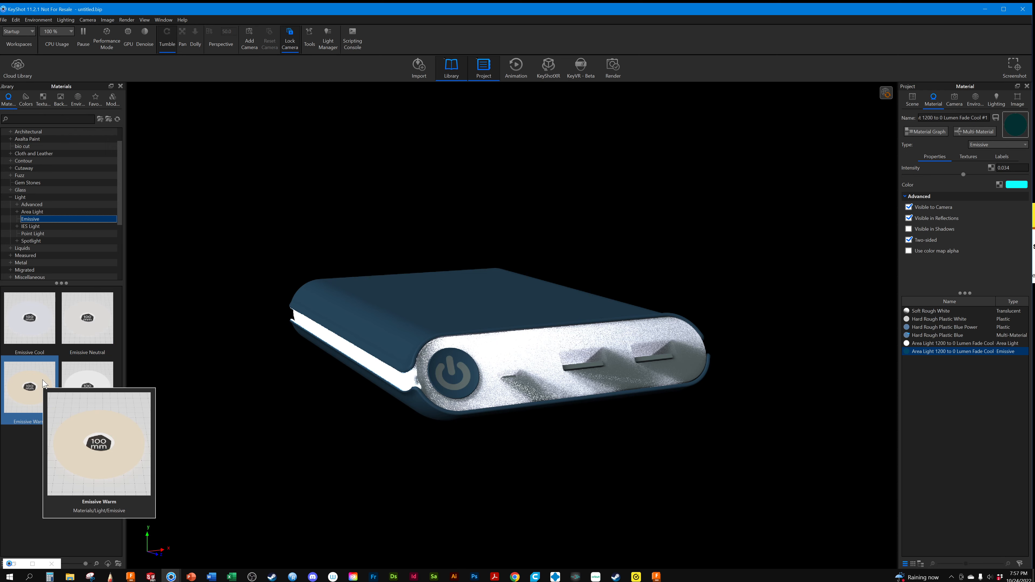
{"action": "left_click_drag", "start_coordinate": [43, 383], "coordinate": [968, 349]}
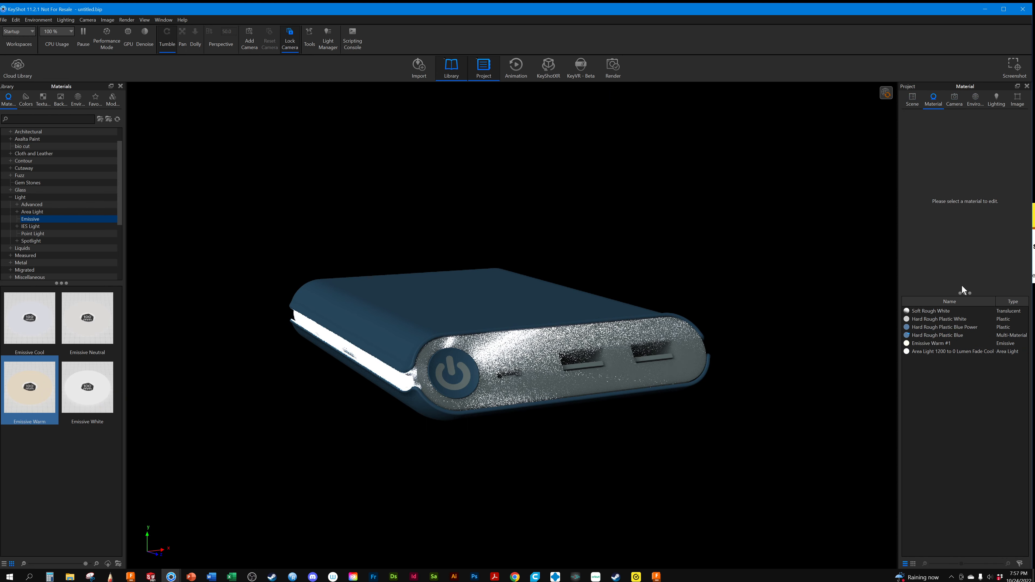
Set the Emissive Warm #1 material's intensity to 0.102 and make it visible in shadows, leaving color map alpha off
{"action": "left_click", "coordinate": [958, 352]}
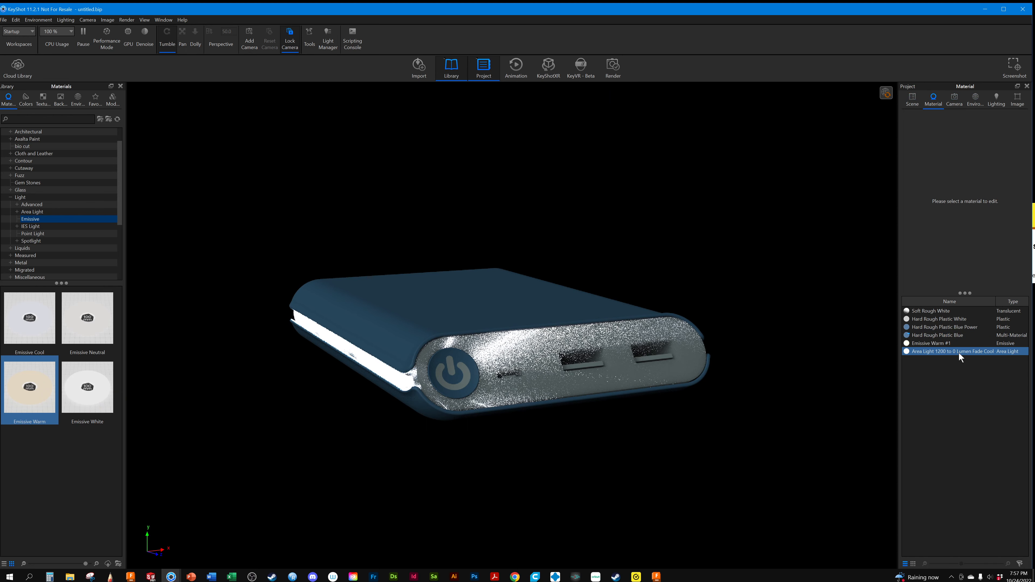
{"action": "left_click", "coordinate": [934, 344]}
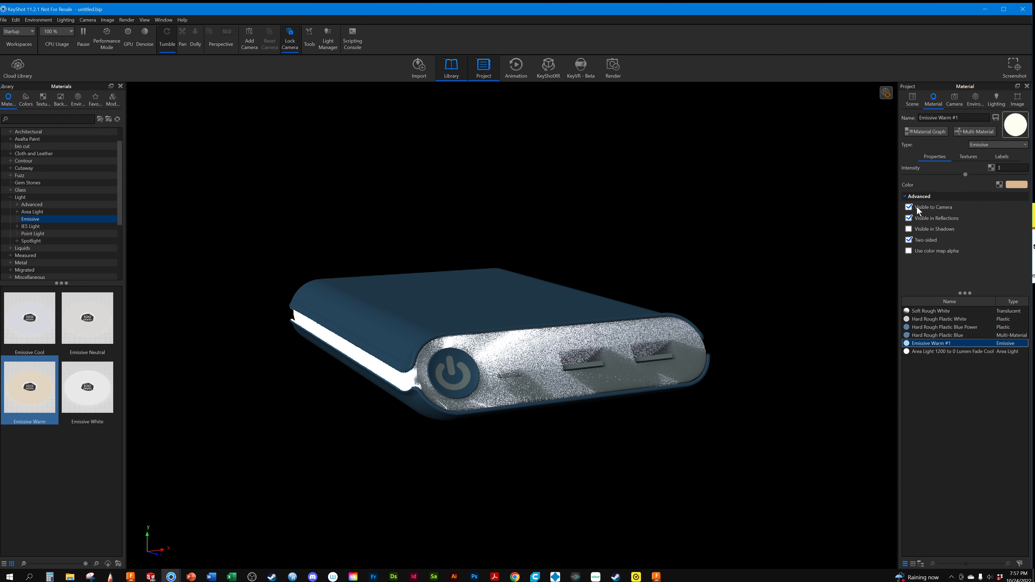
{"action": "left_click_drag", "start_coordinate": [964, 175], "coordinate": [907, 176]}
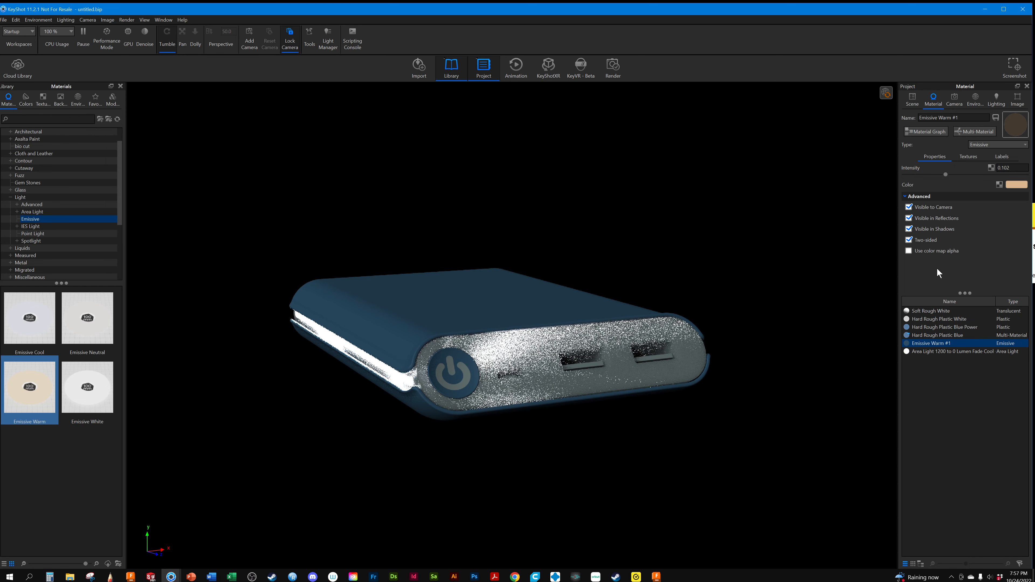
{"action": "left_click", "coordinate": [909, 251]}
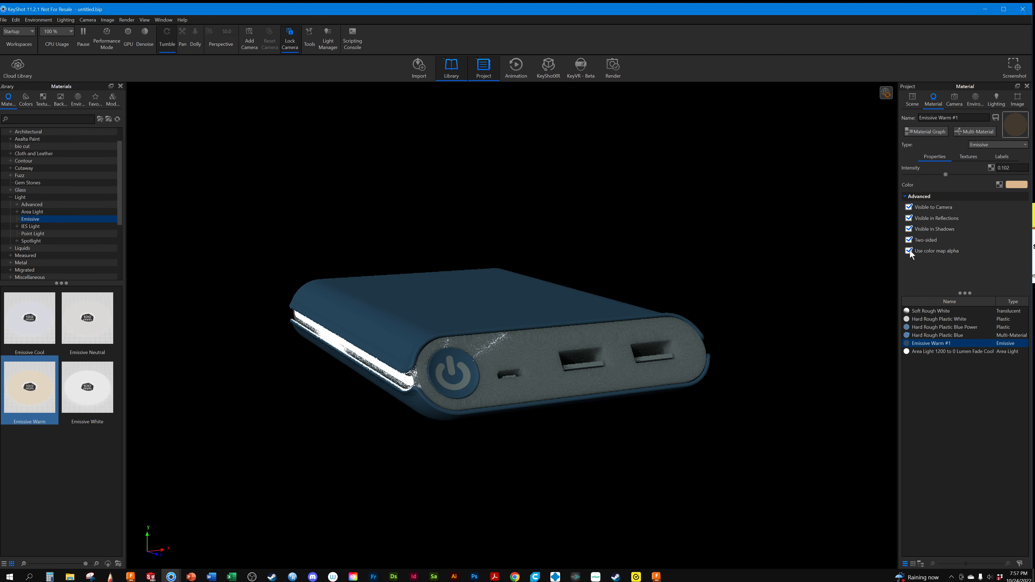
{"action": "left_click", "coordinate": [909, 251]}
Start a background render of the still image with the current output settings
{"action": "left_click", "coordinate": [126, 19]}
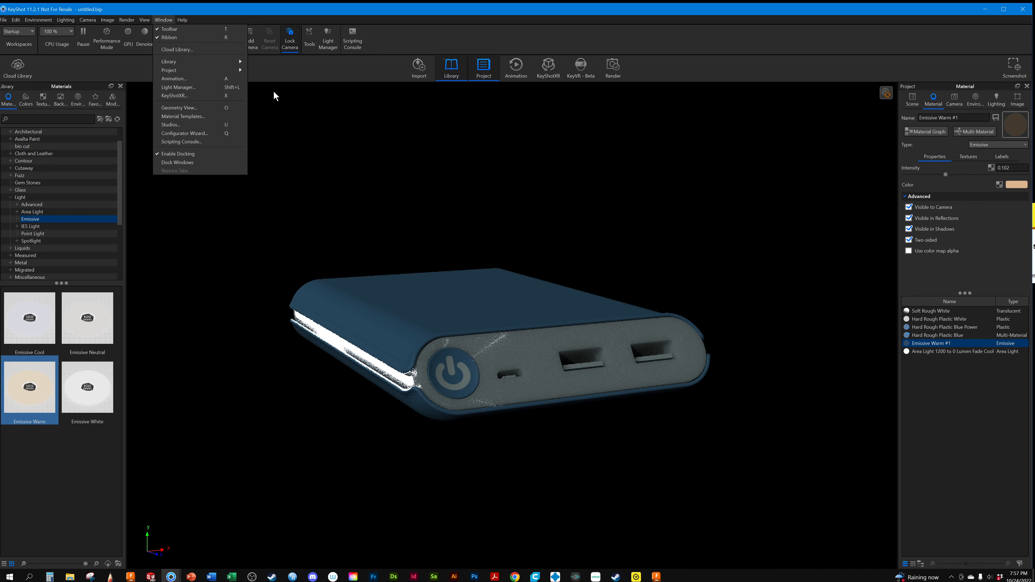
{"action": "left_click", "coordinate": [126, 19]}
{"action": "left_click", "coordinate": [134, 112]}
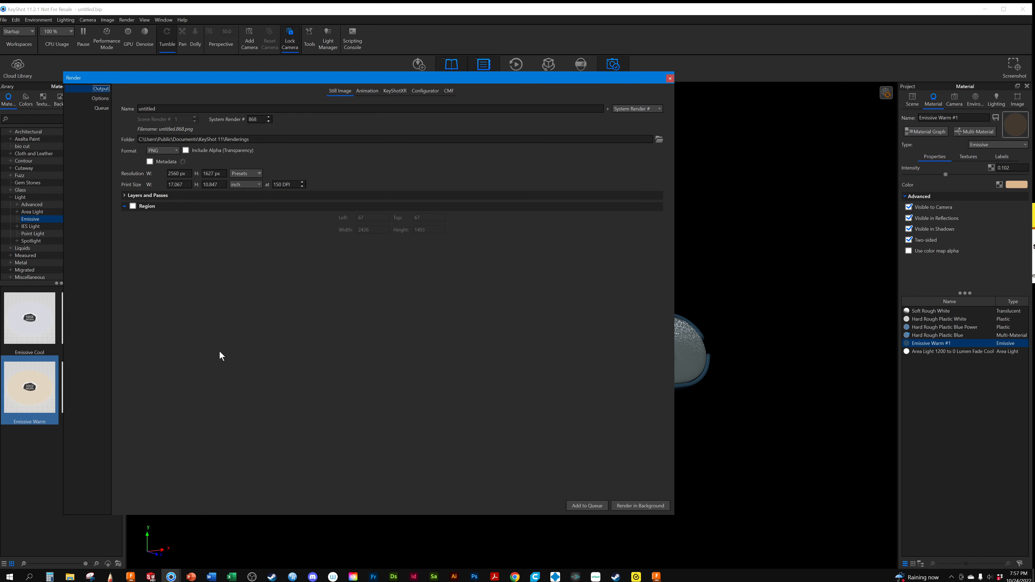
{"action": "left_click", "coordinate": [641, 506]}
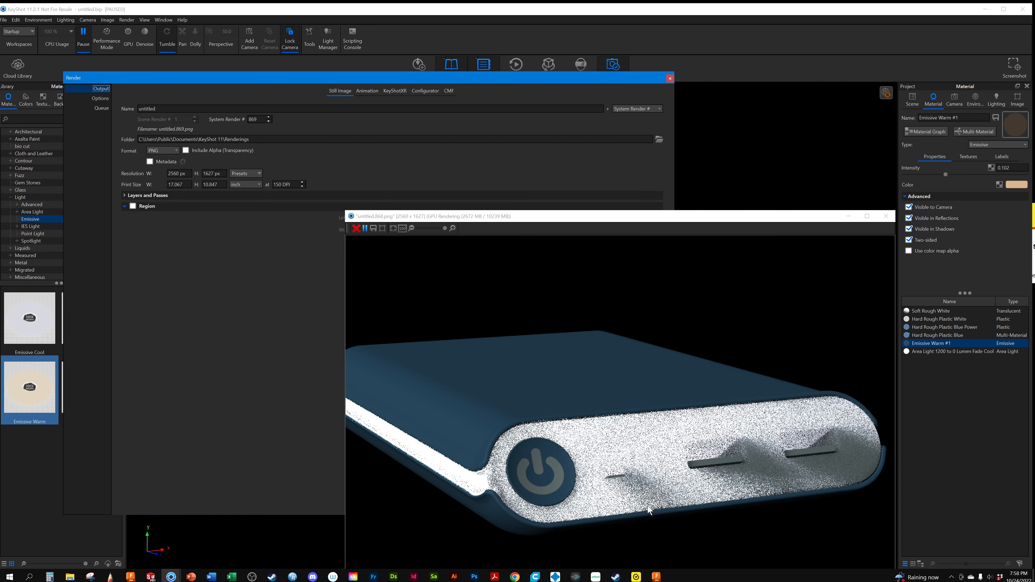
Stop the running render and delete its images, close the render settings and resume the real-time view
{"action": "left_click_drag", "start_coordinate": [551, 216], "coordinate": [498, 114]}
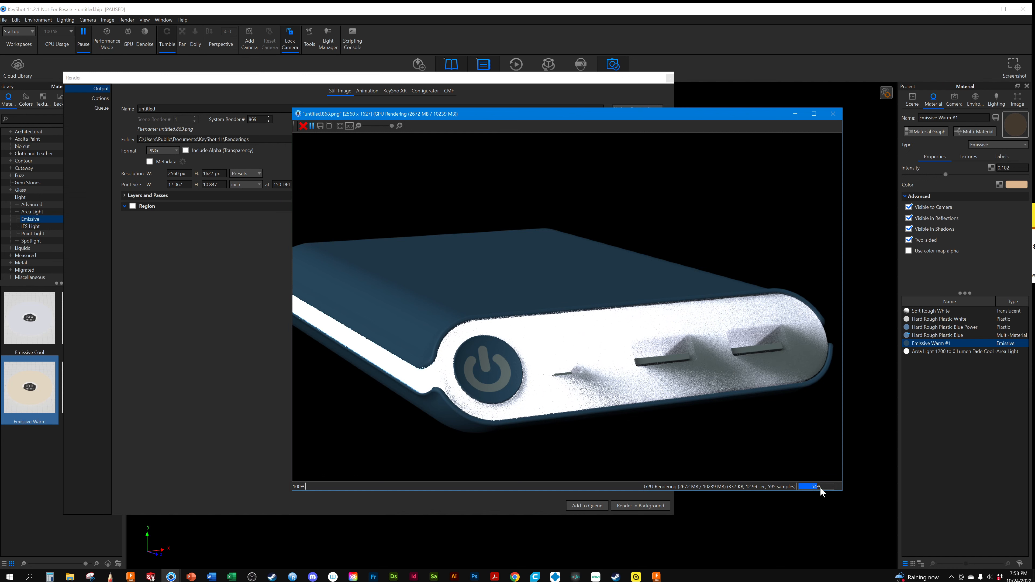
{"action": "left_click", "coordinate": [833, 114]}
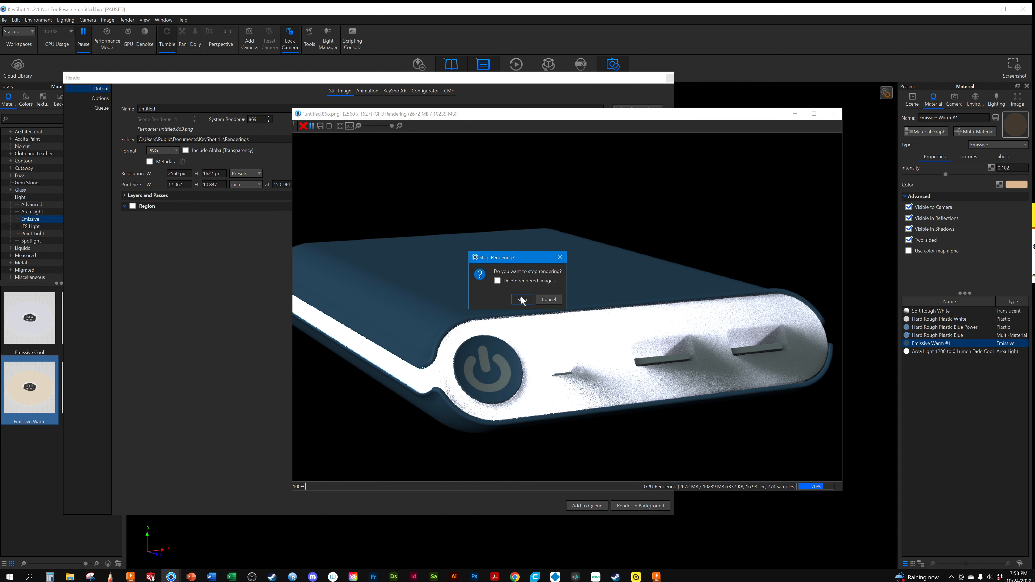
{"action": "left_click", "coordinate": [497, 281]}
{"action": "left_click", "coordinate": [518, 299]}
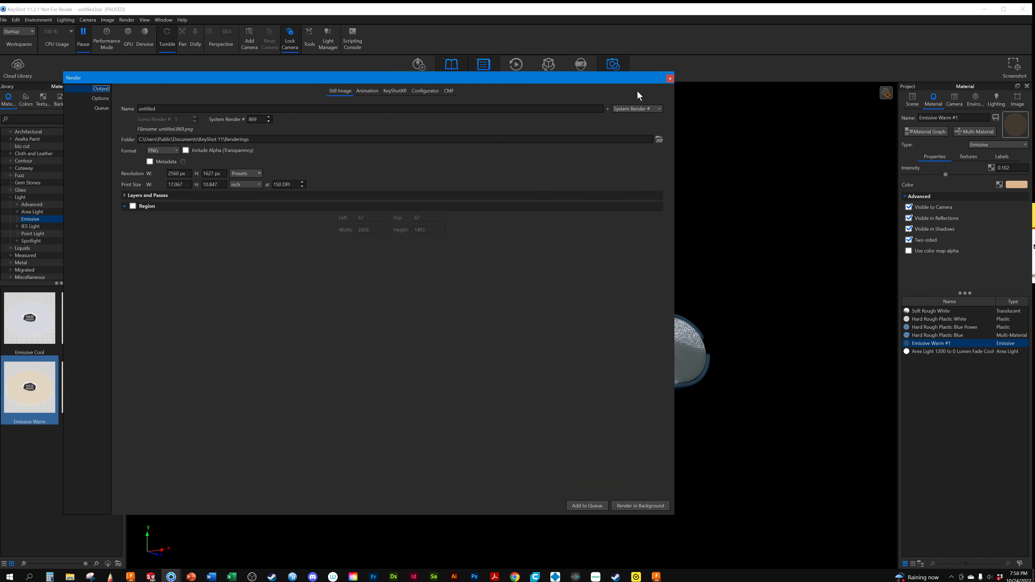
{"action": "left_click", "coordinate": [671, 80]}
{"action": "left_click", "coordinate": [918, 437]}
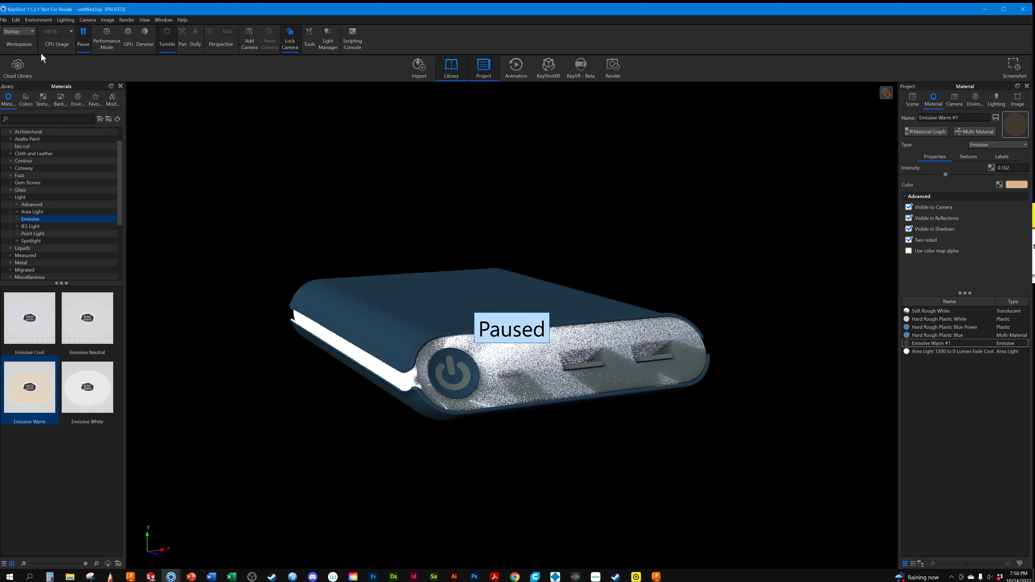
{"action": "left_click", "coordinate": [84, 35]}
{"action": "left_click", "coordinate": [921, 343]}
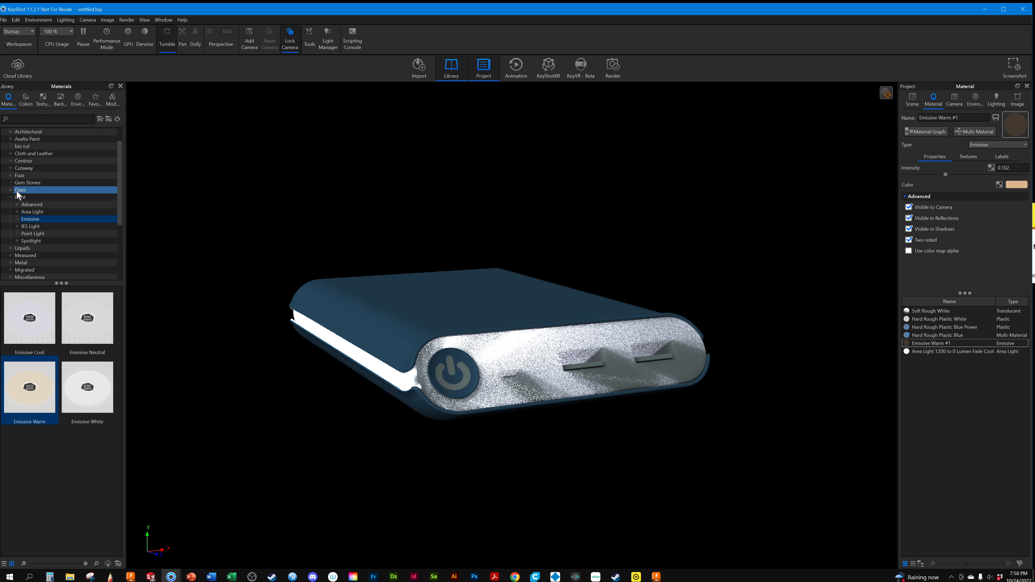
Add a Sphere from the library's Geometry models and place it above the power bank's far side
{"action": "left_click", "coordinate": [24, 105]}
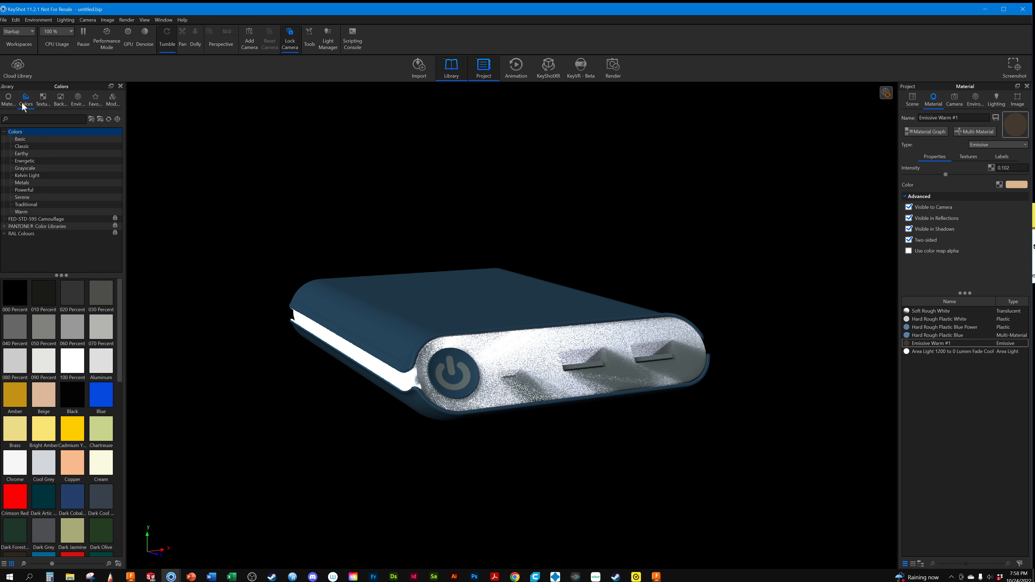
{"action": "left_click", "coordinate": [115, 100]}
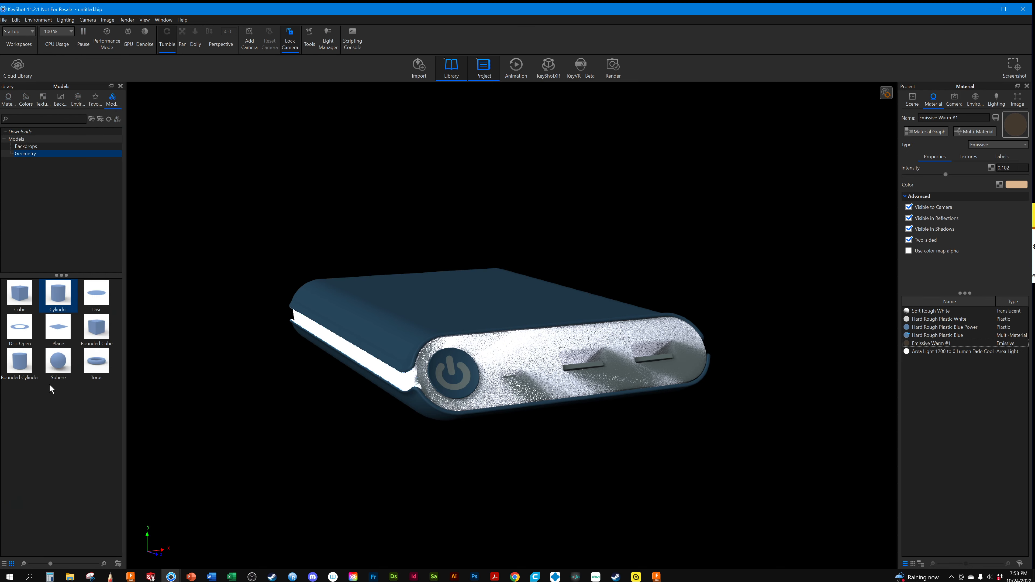
{"action": "left_click_drag", "start_coordinate": [58, 361], "coordinate": [358, 204]}
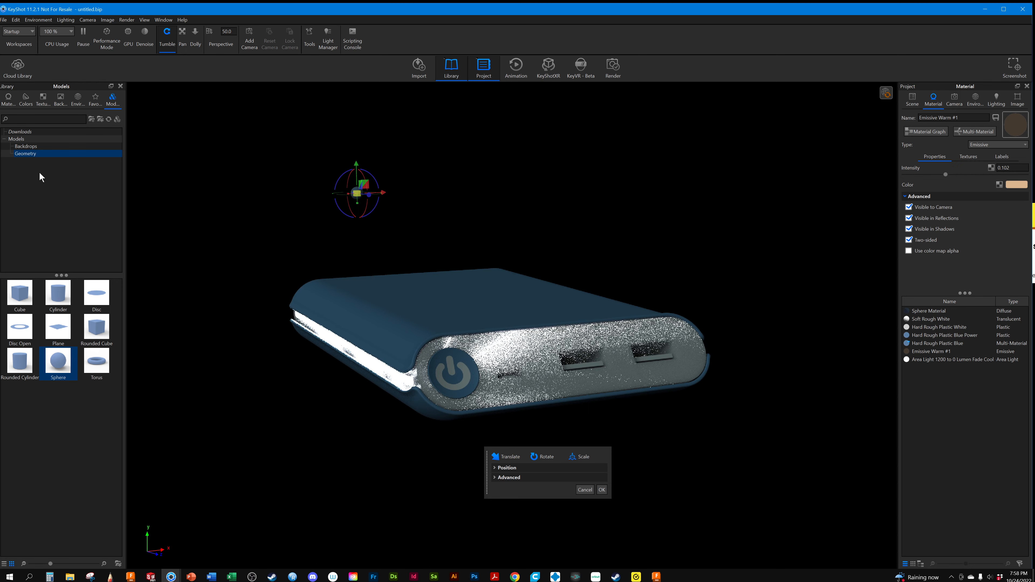
{"action": "left_click", "coordinate": [602, 490]}
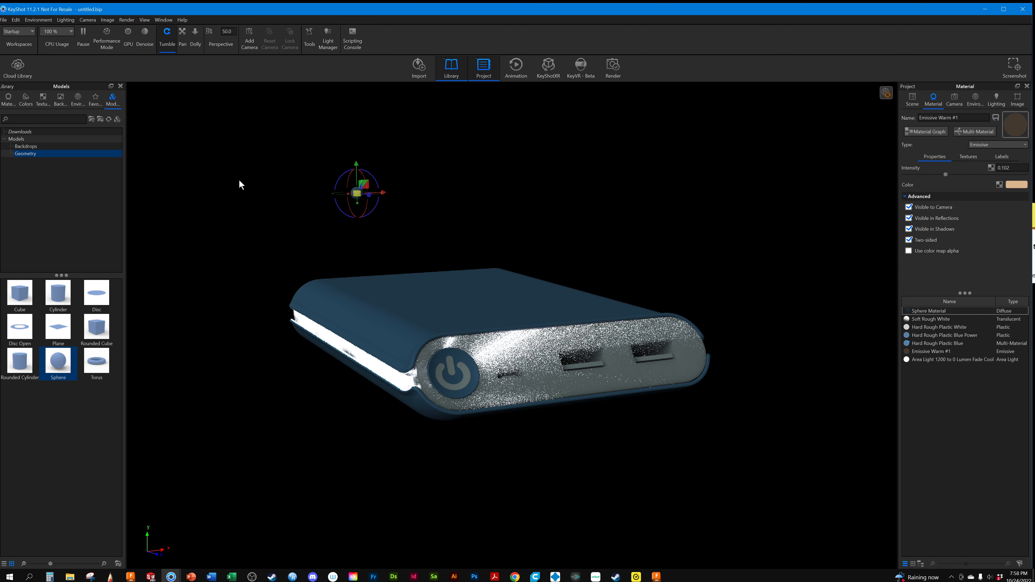
{"action": "left_click_drag", "start_coordinate": [239, 180], "coordinate": [290, 190]}
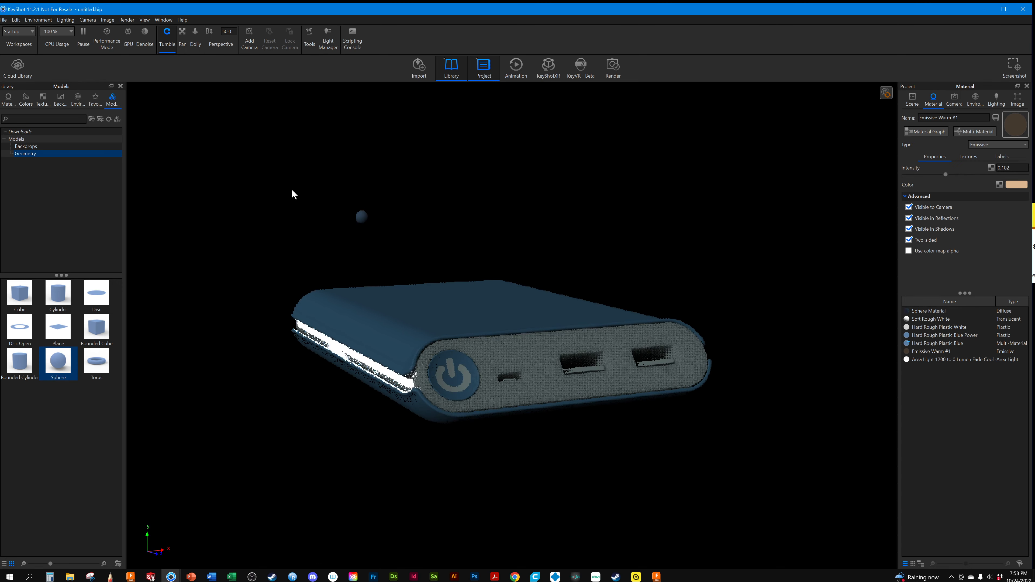
Apply the Emissive Cool library material to the sphere and open that material's properties
{"action": "left_click", "coordinate": [7, 98]}
{"action": "left_click_drag", "start_coordinate": [42, 327], "coordinate": [363, 217]}
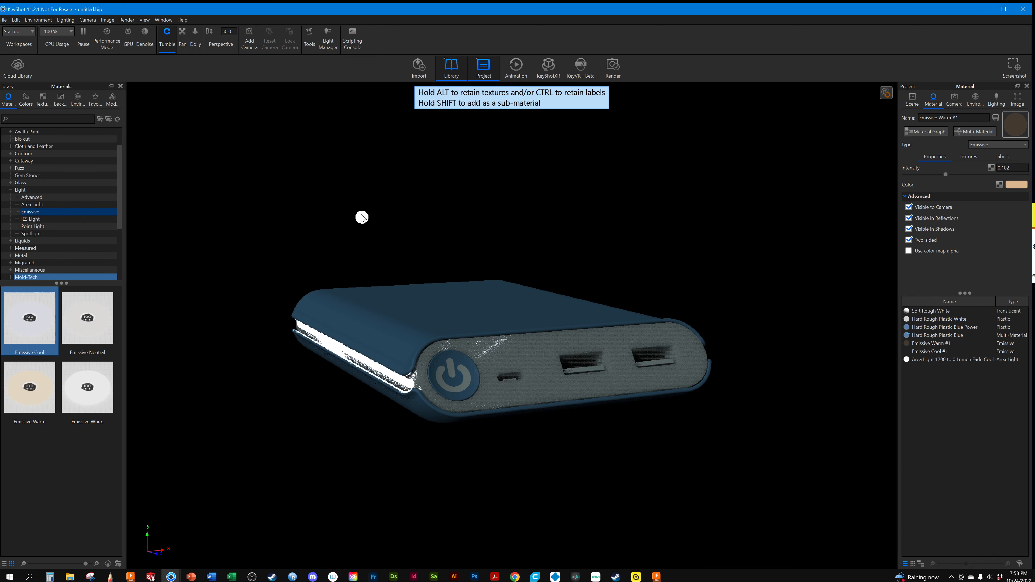
{"action": "left_click", "coordinate": [937, 352]}
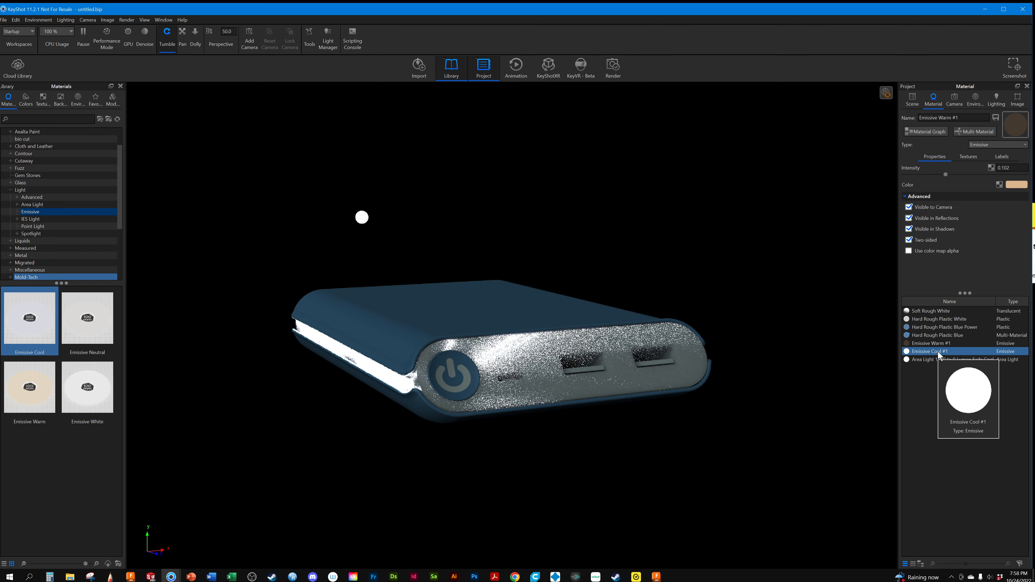
{"action": "left_click", "coordinate": [1021, 186]}
{"action": "left_click_drag", "start_coordinate": [968, 261], "coordinate": [995, 235]}
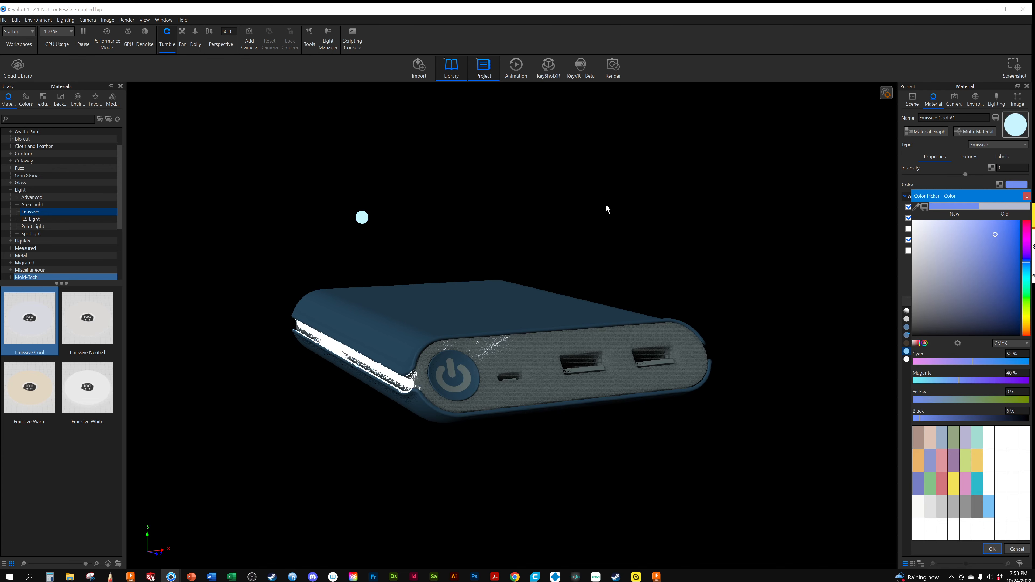
{"action": "left_click", "coordinate": [1026, 196]}
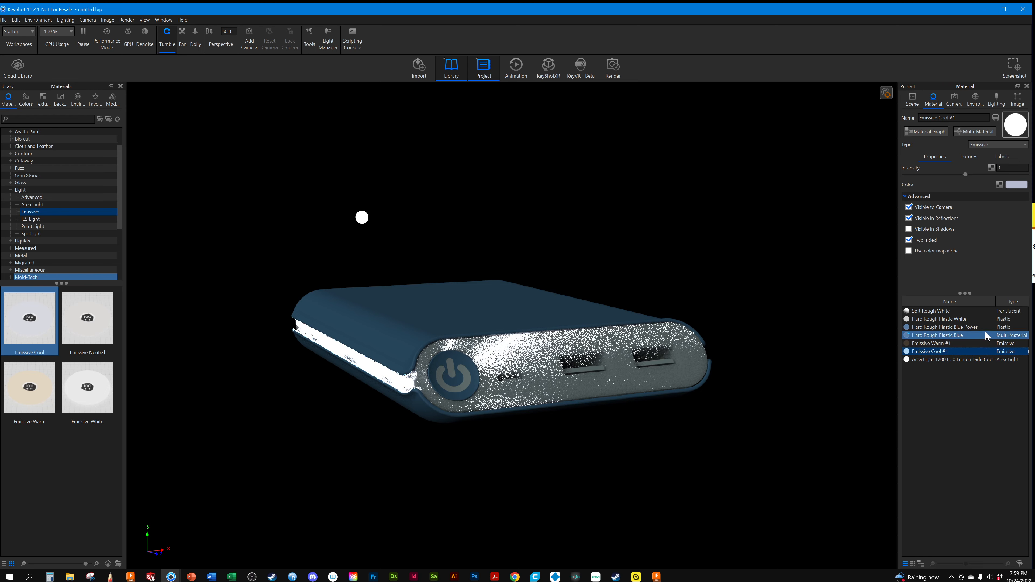
Set the sphere's Emissive Cool #1 color to saturated blue, CMYK 78, 54, 0, 3 %
{"action": "left_click", "coordinate": [1017, 184]}
{"action": "left_click", "coordinate": [1017, 231]}
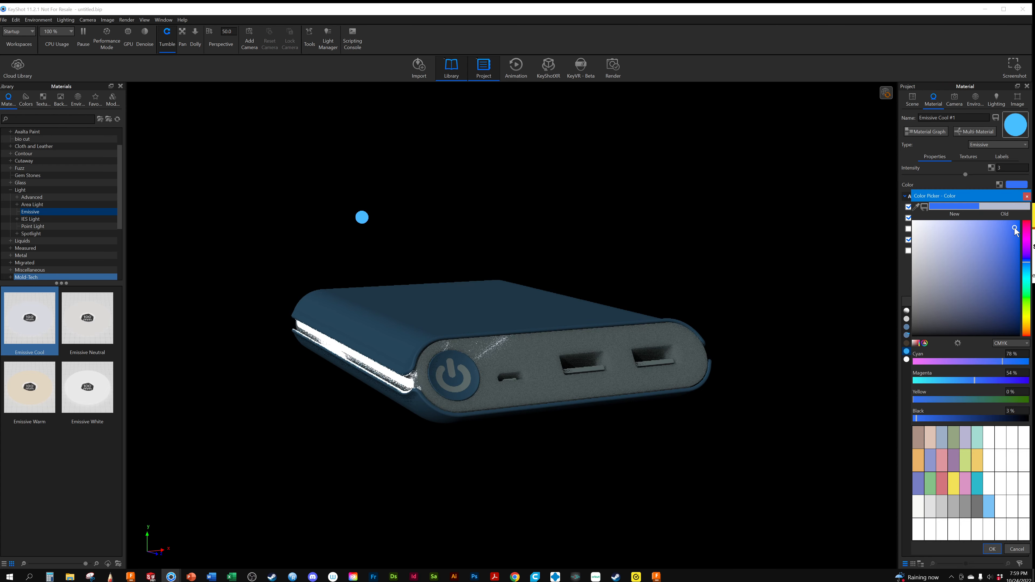
{"action": "left_click", "coordinate": [992, 549]}
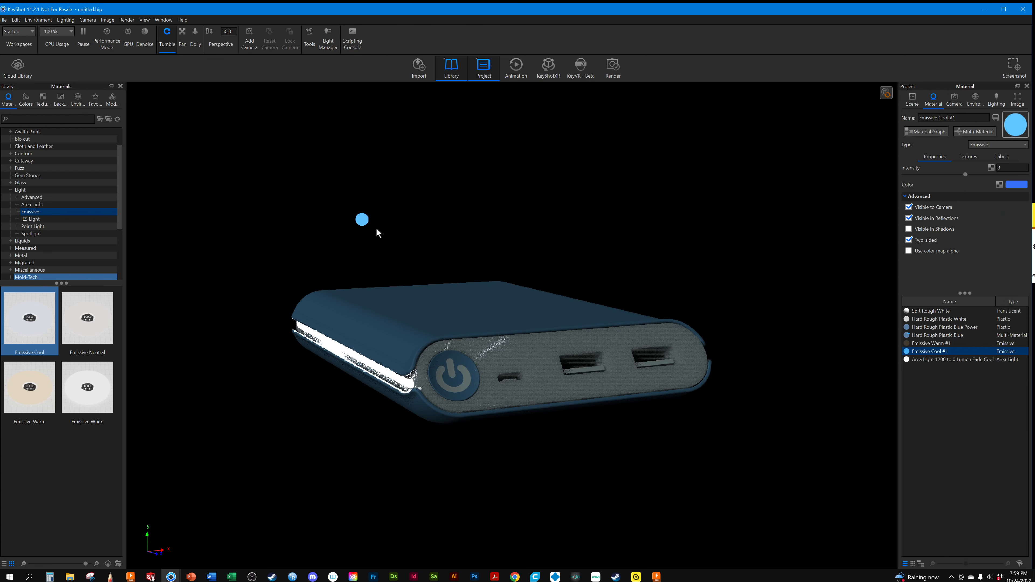
Enable Bloom in the image settings with intensity 0.643, radius 11.146 px and threshold 1.222
{"action": "left_click", "coordinate": [1018, 100]}
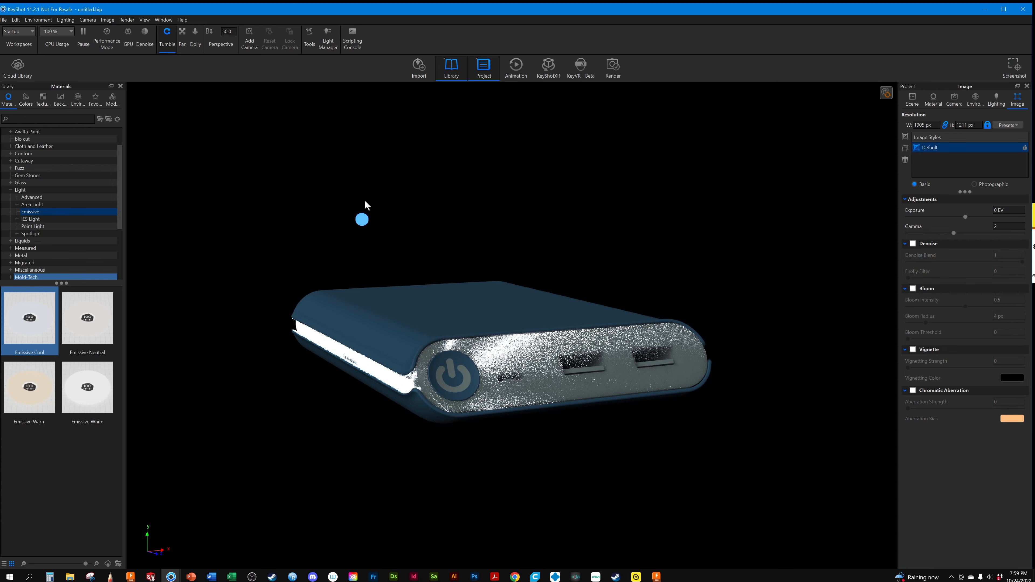
{"action": "left_click", "coordinate": [913, 289]}
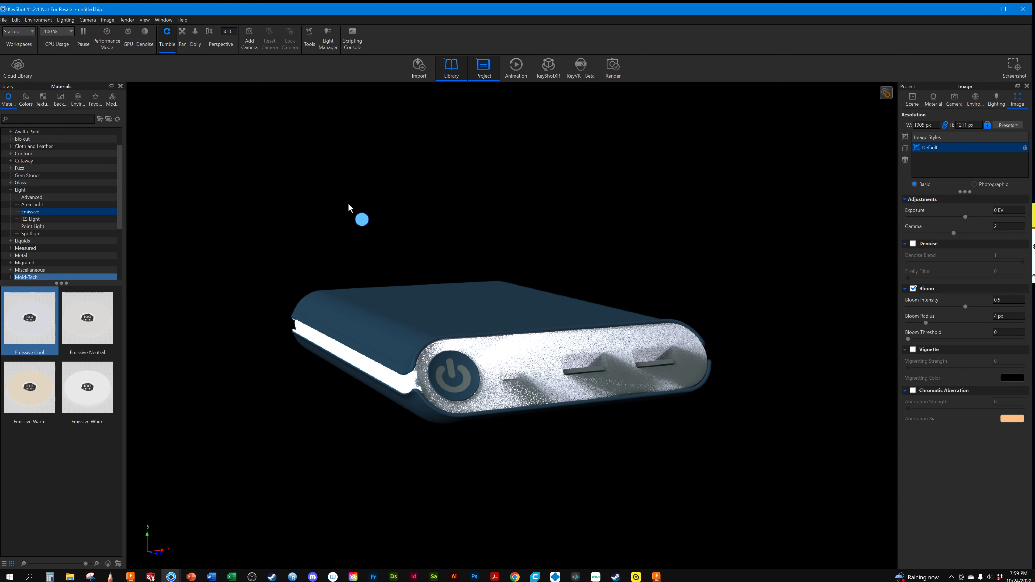
{"action": "scroll", "coordinate": [348, 208], "scroll_direction": "up", "scroll_amount": 5}
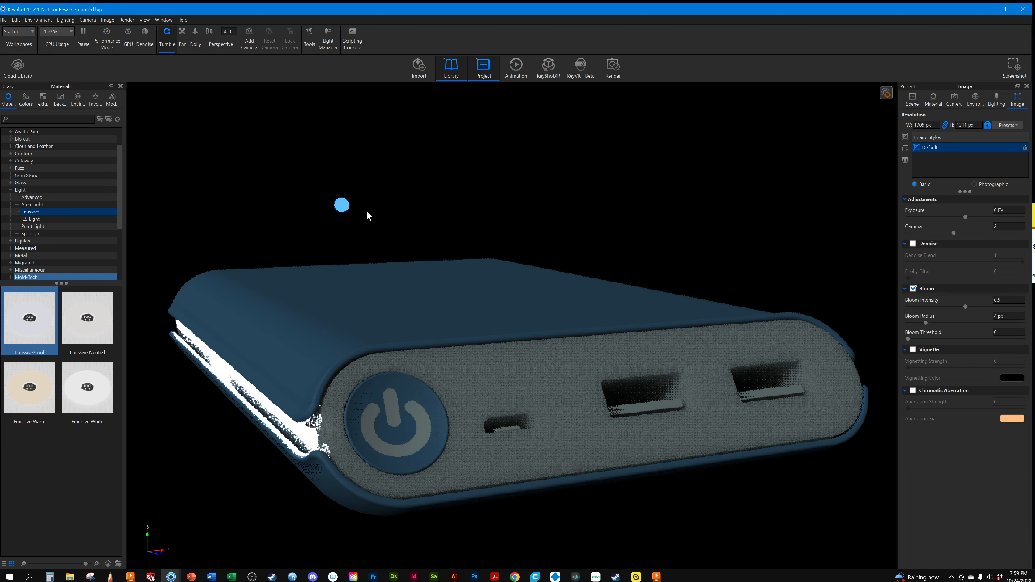
{"action": "middle_click_drag", "start_coordinate": [367, 212], "coordinate": [412, 209]}
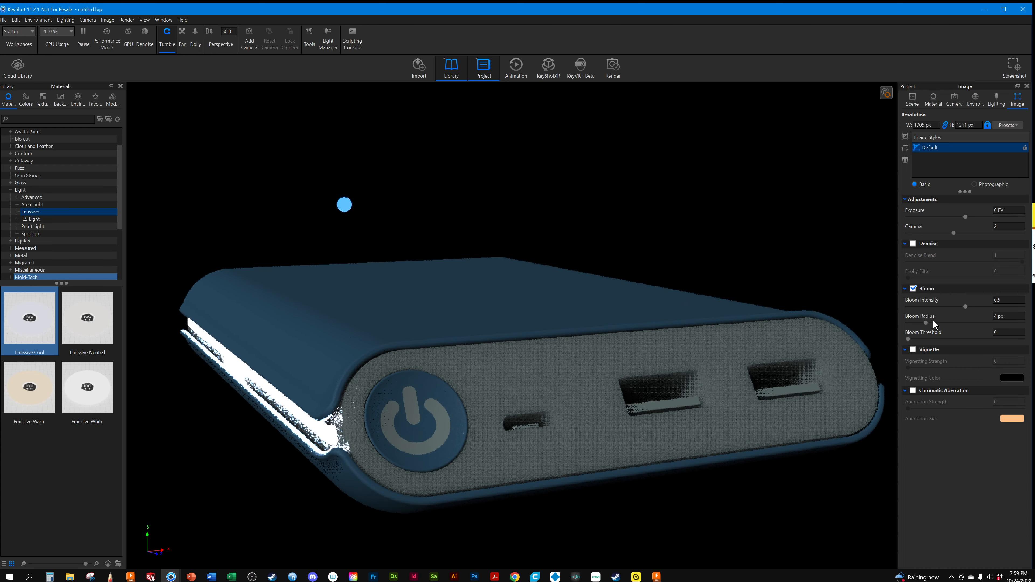
{"action": "left_click_drag", "start_coordinate": [966, 307], "coordinate": [981, 306]}
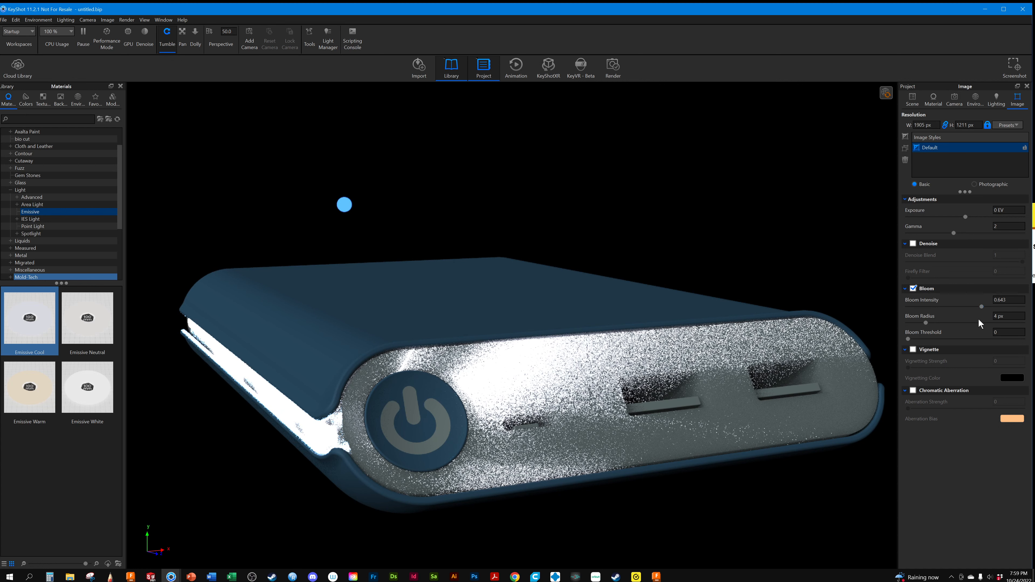
{"action": "left_click_drag", "start_coordinate": [926, 322], "coordinate": [969, 322]}
{"action": "left_click_drag", "start_coordinate": [908, 339], "coordinate": [977, 338]}
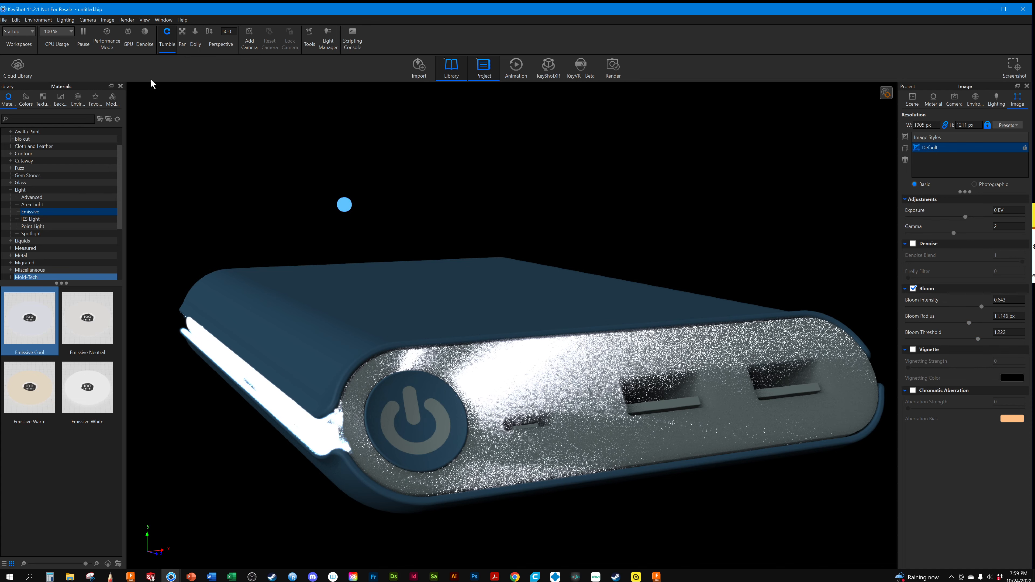
Start a background render of the still image and examine the glow on the sphere and side strip
{"action": "left_click", "coordinate": [126, 20]}
{"action": "left_click", "coordinate": [137, 111]}
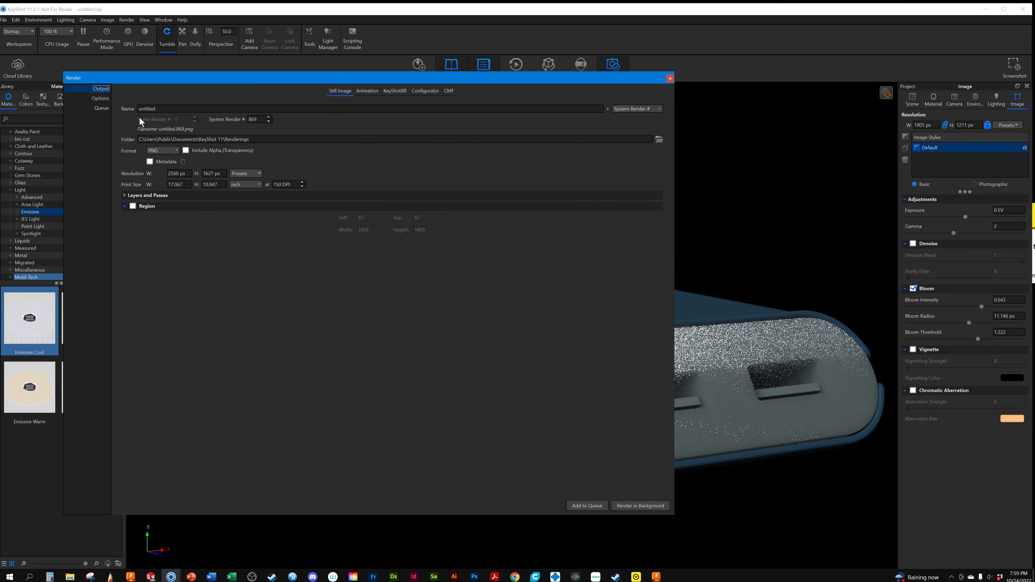
{"action": "left_click", "coordinate": [620, 506]}
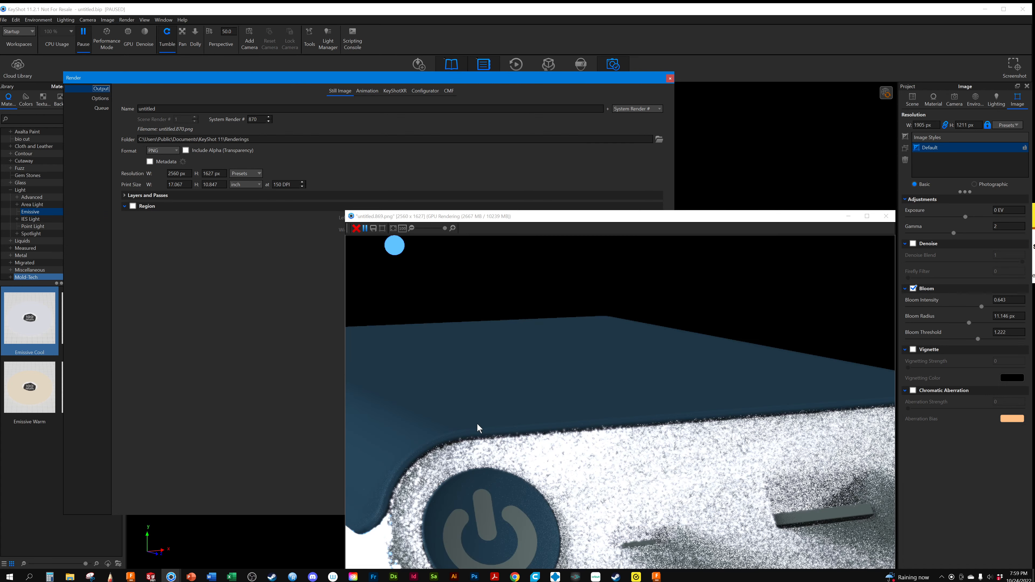
{"action": "left_click_drag", "start_coordinate": [466, 216], "coordinate": [445, 74]}
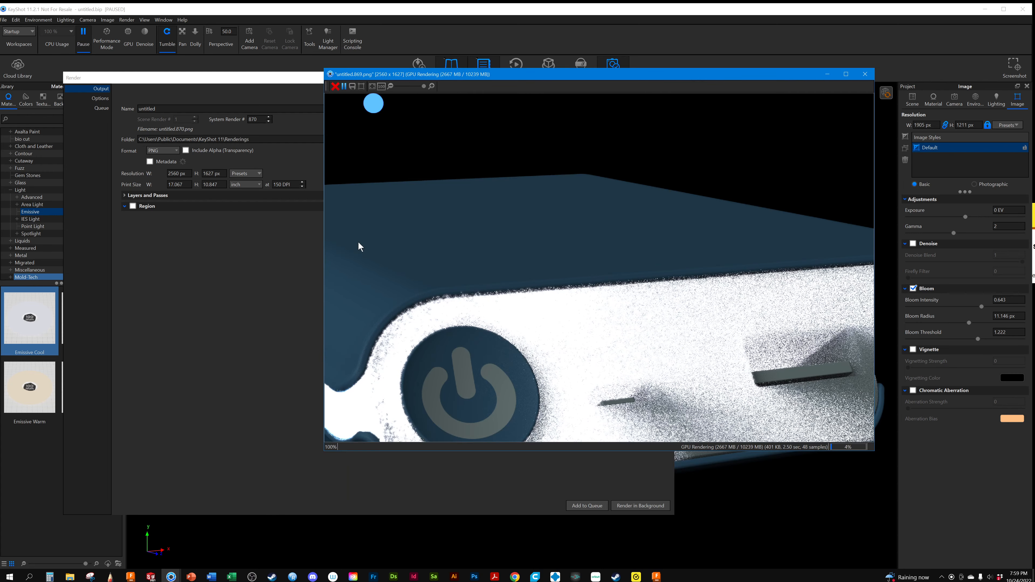
{"action": "scroll", "coordinate": [382, 330], "scroll_direction": "down", "scroll_amount": 3}
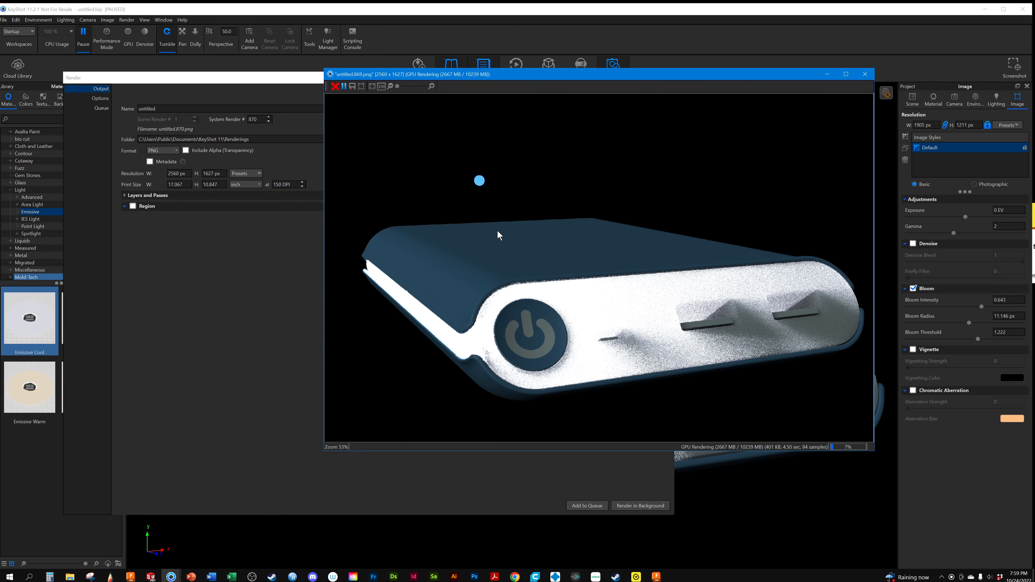
{"action": "scroll", "coordinate": [481, 180], "scroll_direction": "up", "scroll_amount": 3}
{"action": "scroll", "coordinate": [370, 140], "scroll_direction": "down", "scroll_amount": 2}
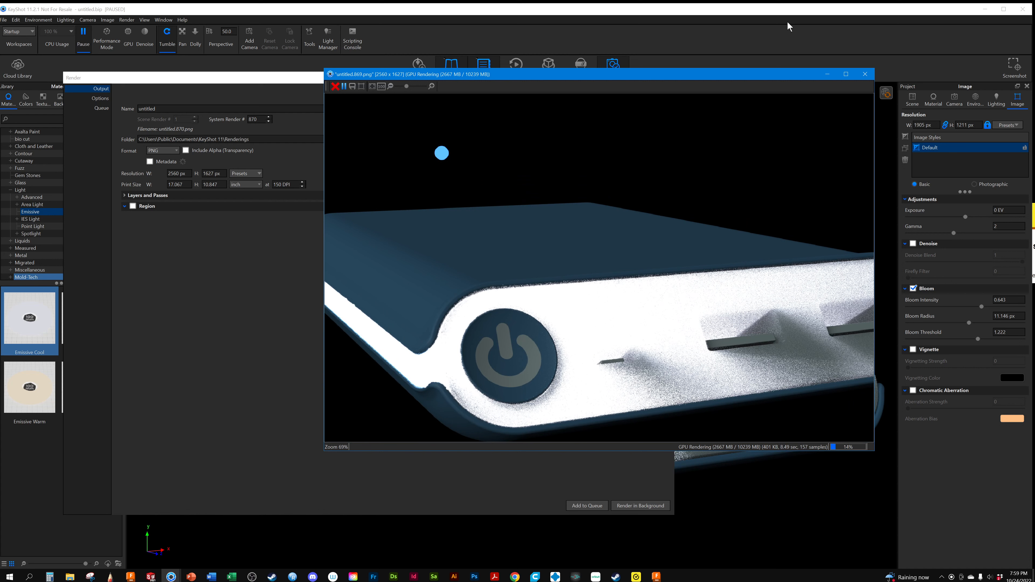
Stop the render with deletion of its images selected, close the render settings and resume the real-time view
{"action": "left_click", "coordinate": [864, 74]}
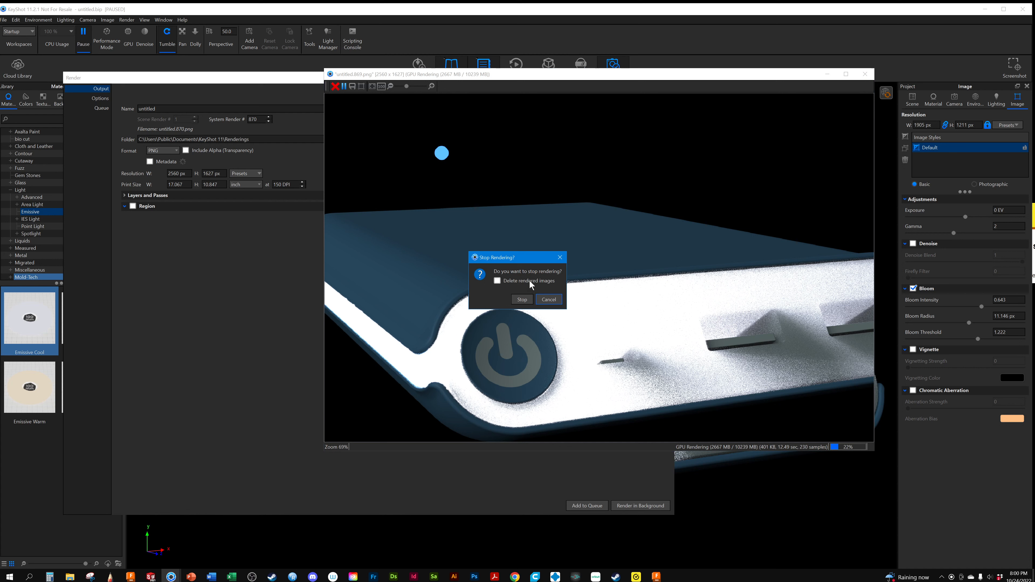
{"action": "left_click", "coordinate": [496, 282]}
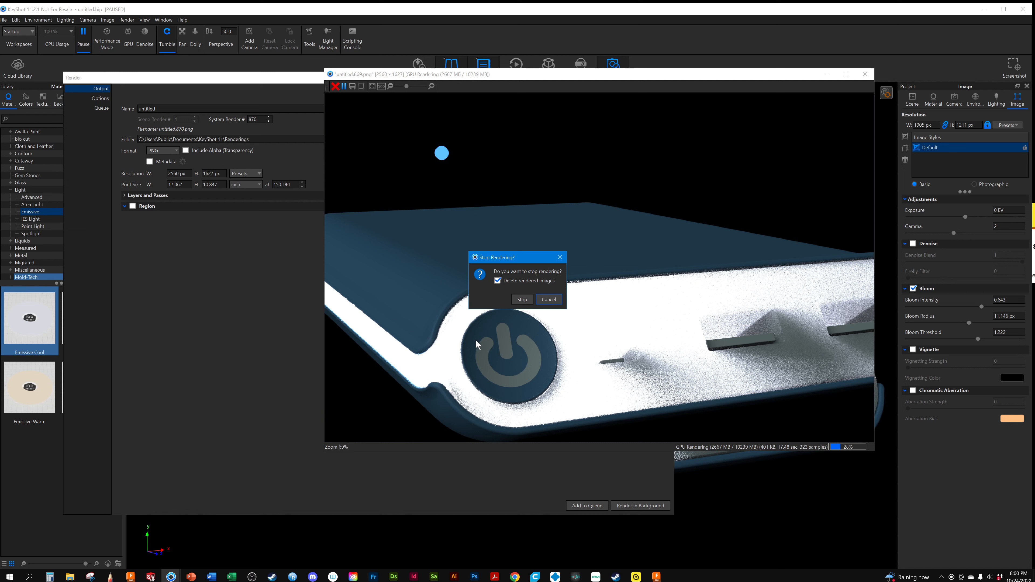
{"action": "left_click", "coordinate": [522, 301]}
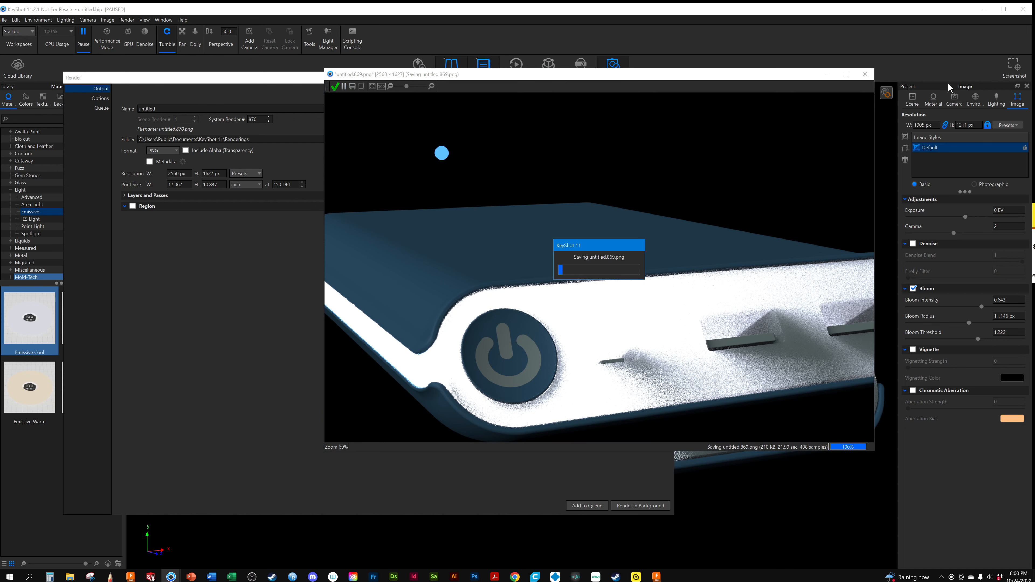
{"action": "left_click", "coordinate": [669, 79]}
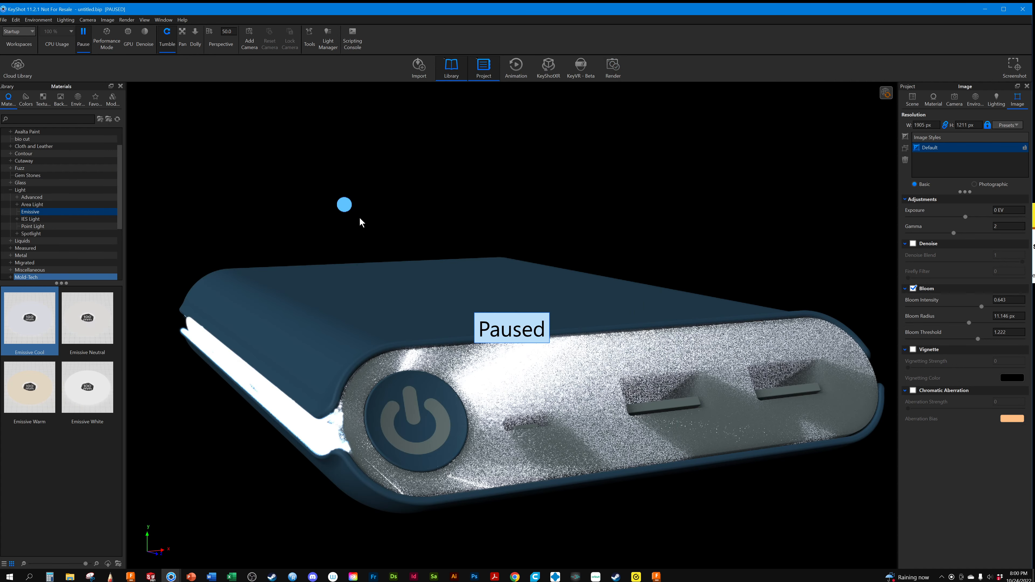
{"action": "left_click", "coordinate": [102, 198]}
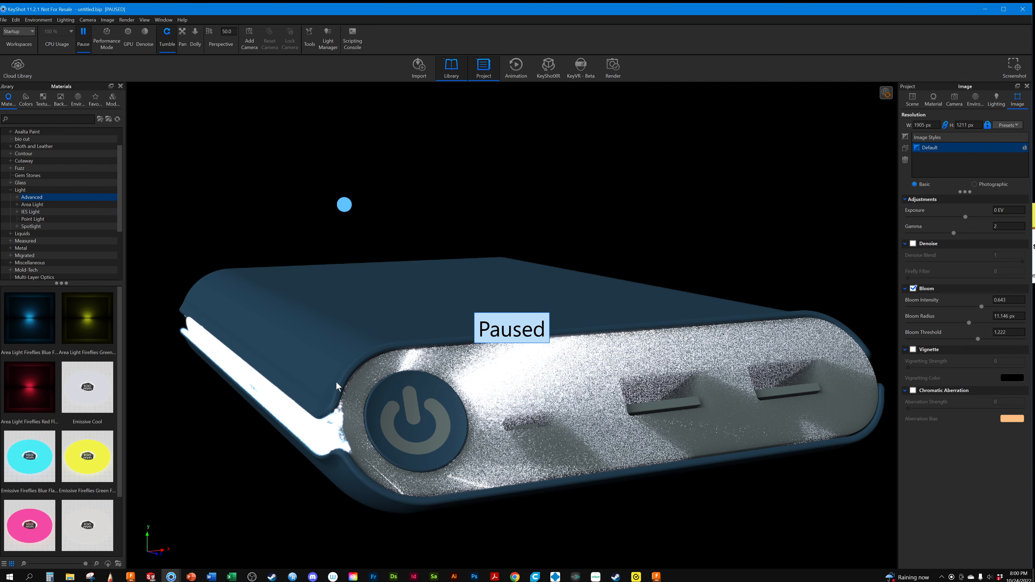
{"action": "left_click", "coordinate": [84, 37]}
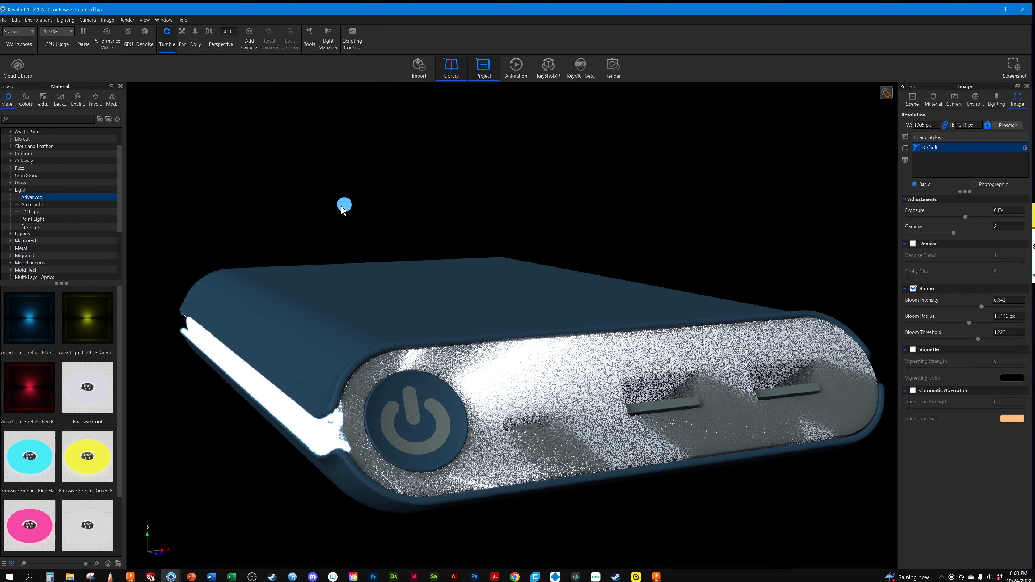
Delete the Sphere part from the Powerbank model set
{"action": "left_click", "coordinate": [934, 101]}
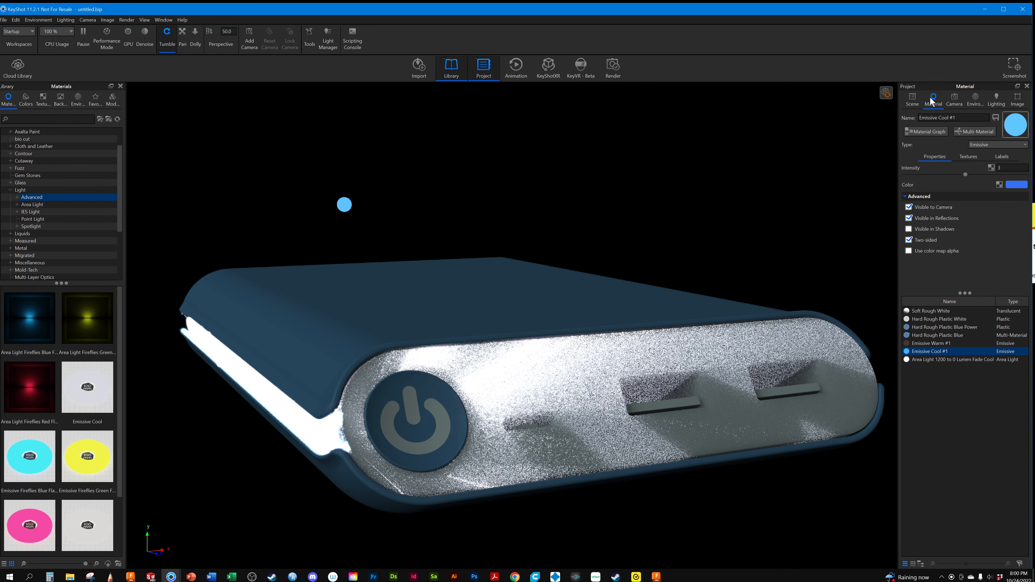
{"action": "left_click", "coordinate": [912, 100]}
{"action": "key", "text": "Delete"}
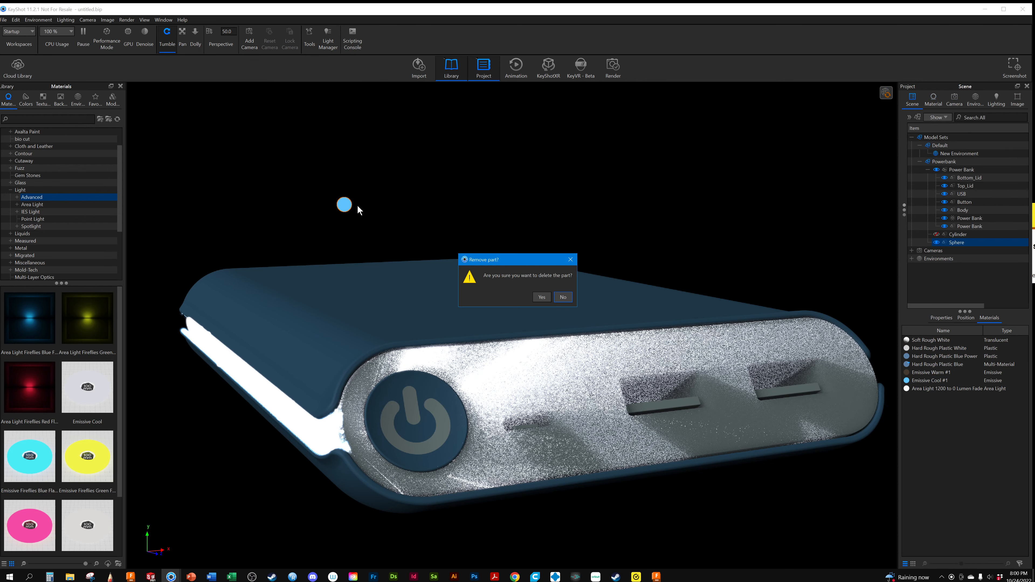
{"action": "left_click", "coordinate": [541, 296]}
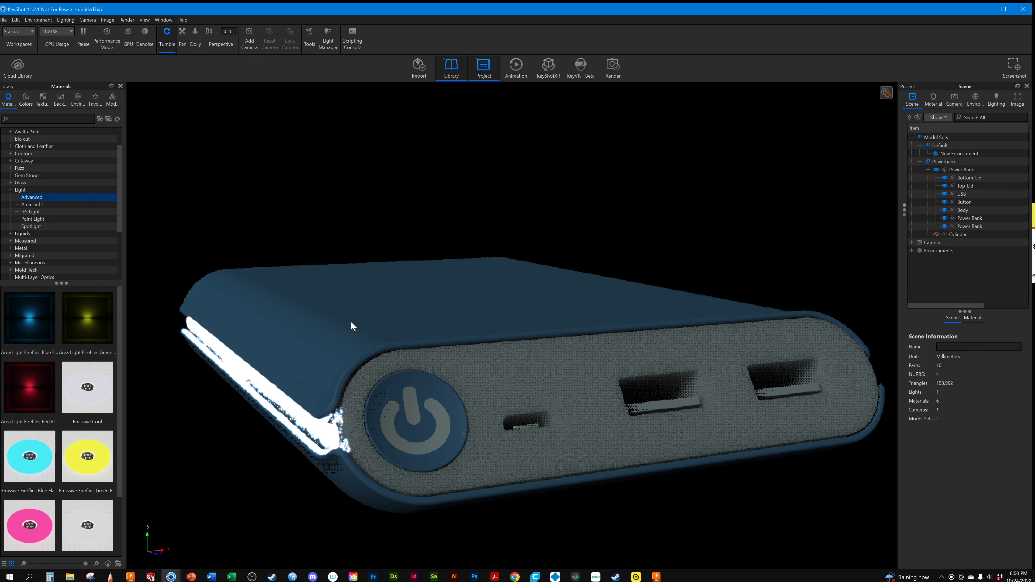
Replace the area light material on the Power Bank's side strip with one of the materials already in the scene
{"action": "left_click", "coordinate": [335, 441]}
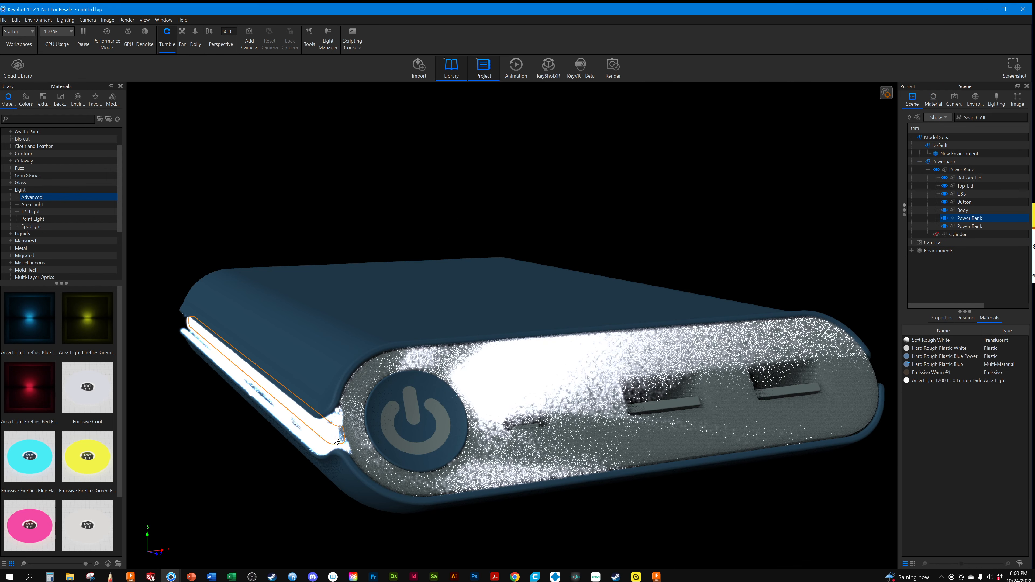
{"action": "left_click", "coordinate": [923, 364]}
{"action": "left_click", "coordinate": [918, 356]}
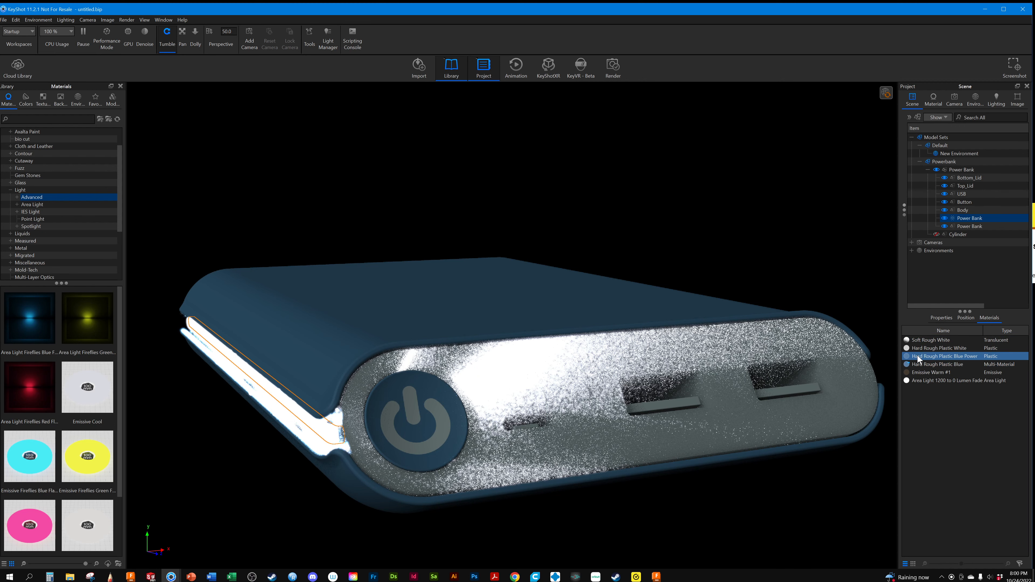
{"action": "left_click", "coordinate": [922, 381]}
{"action": "left_click_drag", "start_coordinate": [921, 358], "coordinate": [329, 426]}
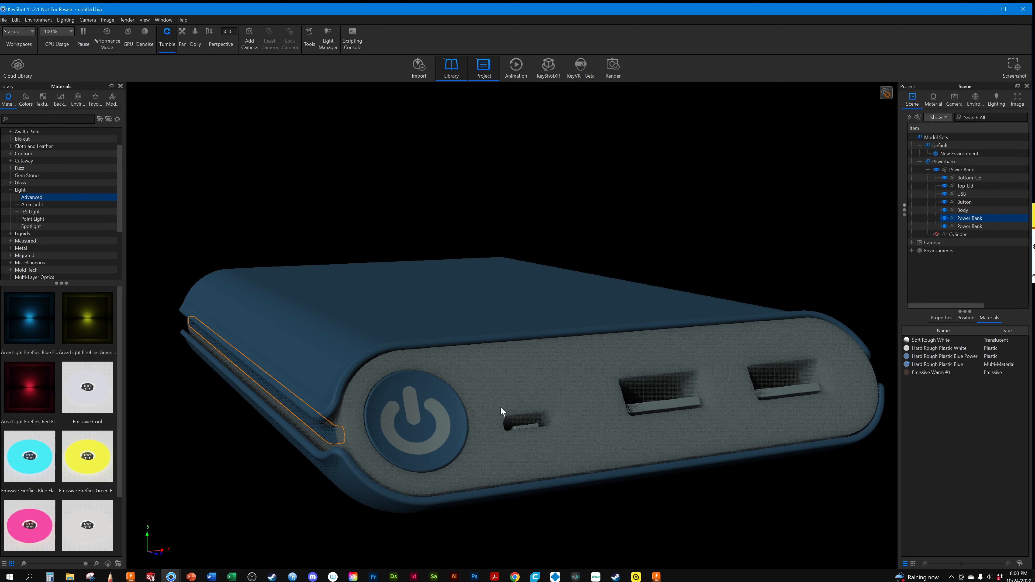
Show the hidden Cylinder beside the Power Bank and apply the Emissive Cool material to it
{"action": "scroll", "coordinate": [485, 403], "scroll_direction": "down", "scroll_amount": 3}
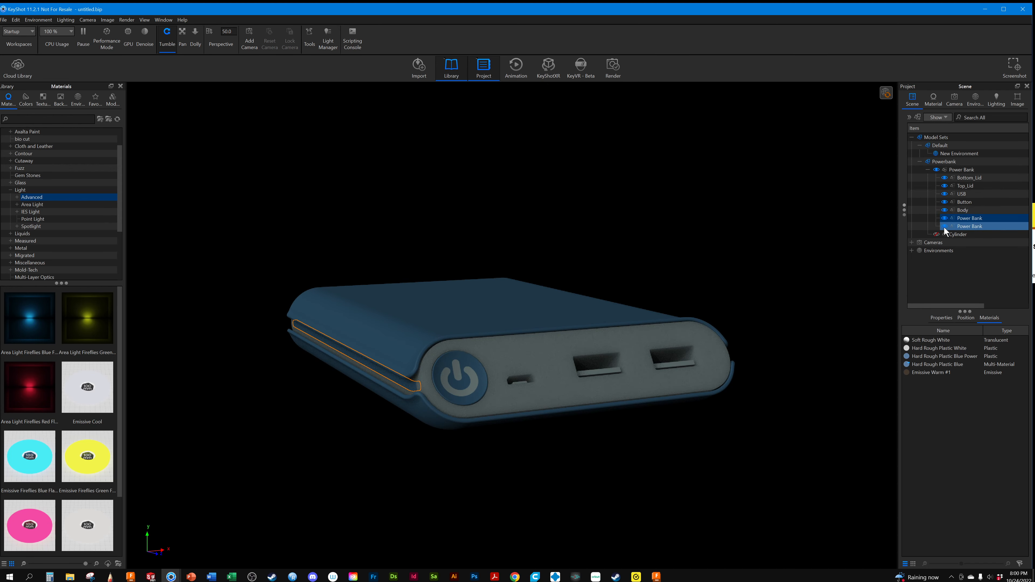
{"action": "left_click", "coordinate": [937, 235]}
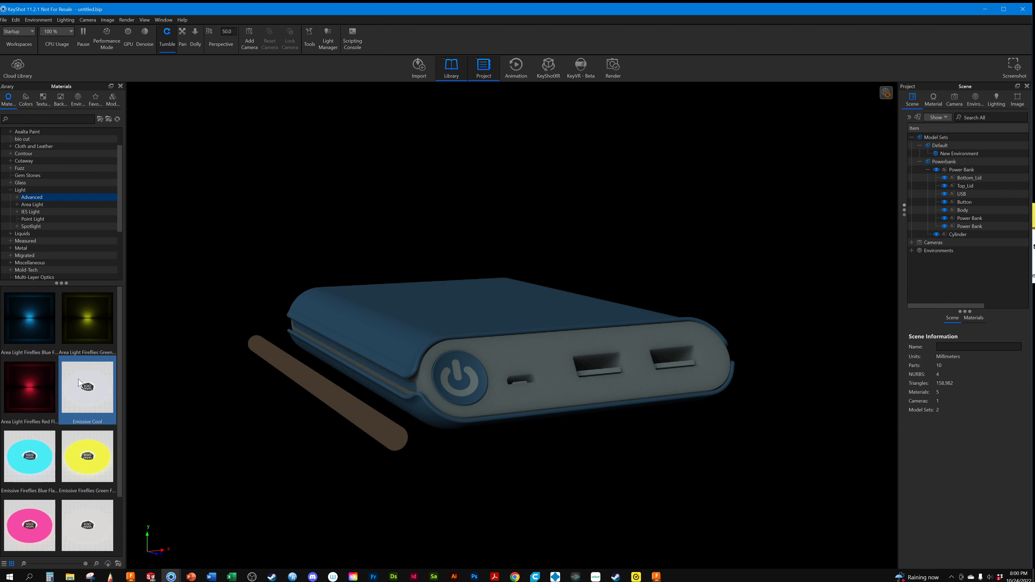
{"action": "left_click_drag", "start_coordinate": [85, 386], "coordinate": [353, 412]}
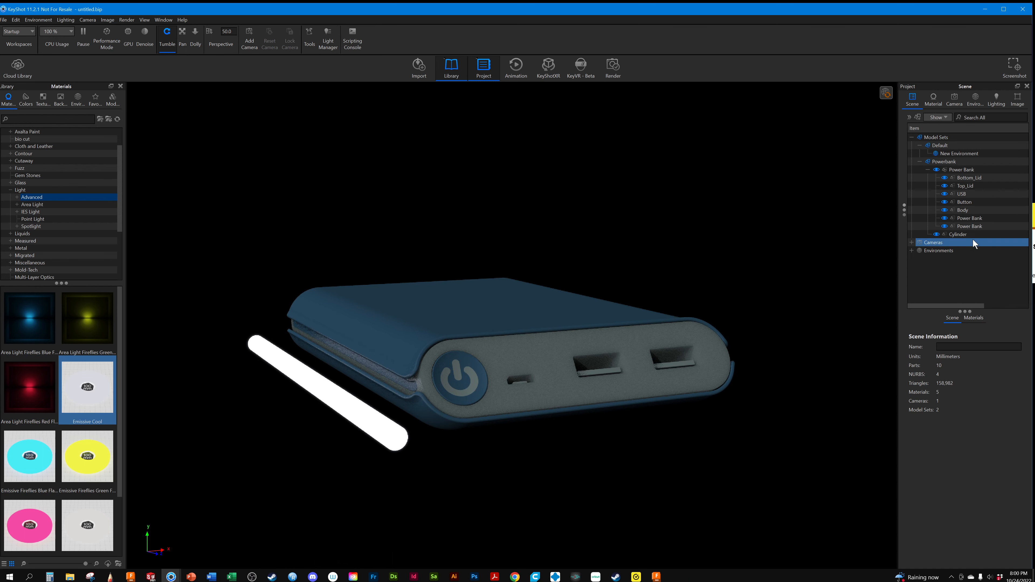
Set the Emissive Cool material's intensity to 4.944 and make it invisible to the camera while keeping it visible in reflections
{"action": "left_click", "coordinate": [931, 233]}
{"action": "left_click", "coordinate": [974, 318]}
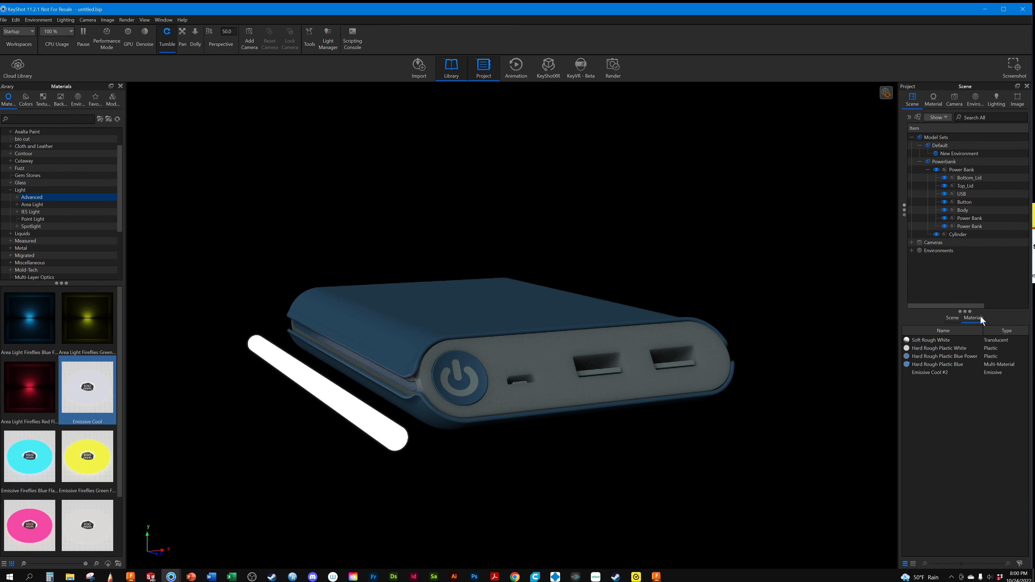
{"action": "double_click", "coordinate": [932, 371]}
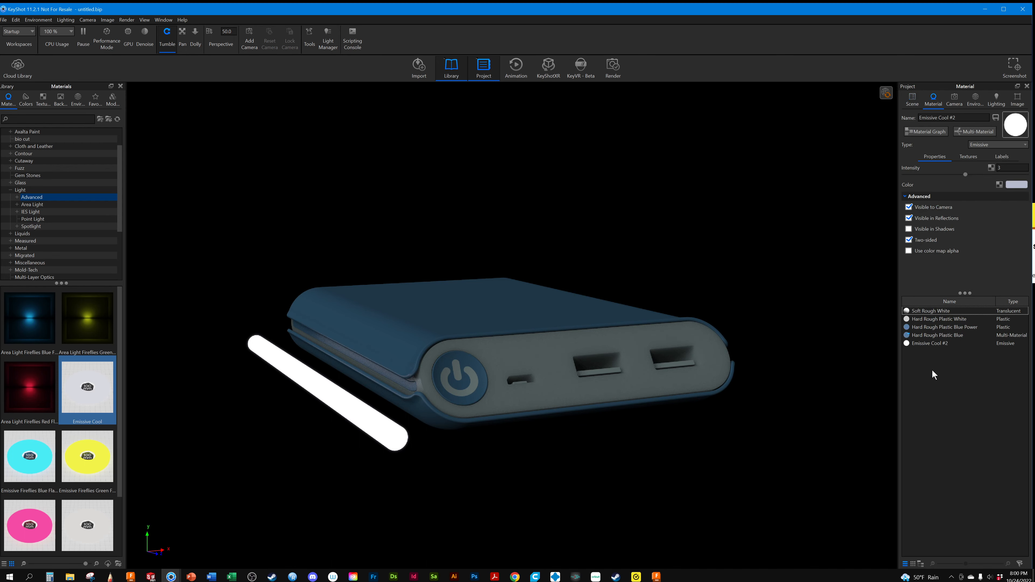
{"action": "left_click_drag", "start_coordinate": [965, 174], "coordinate": [1005, 180]}
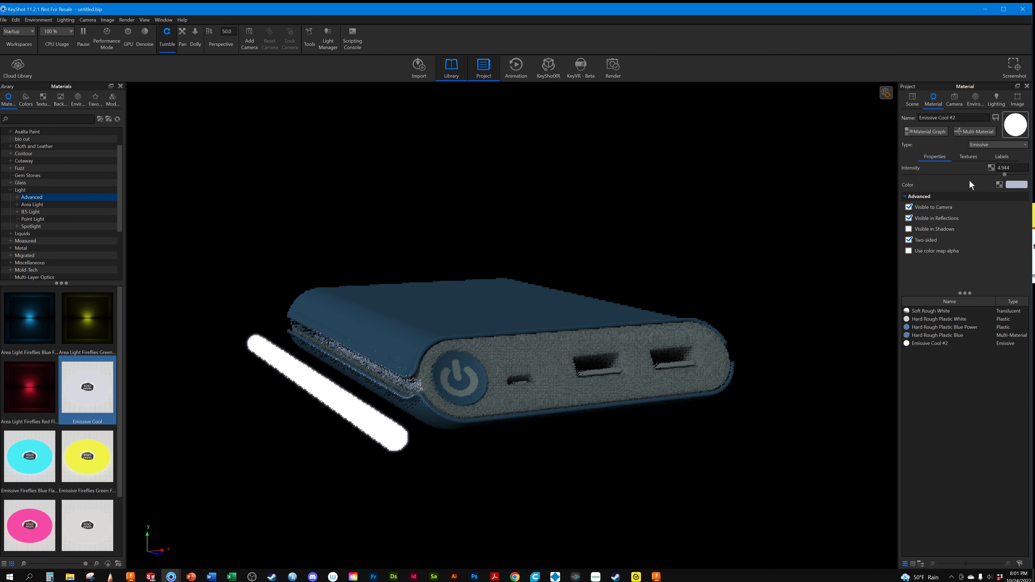
{"action": "left_click", "coordinate": [909, 219]}
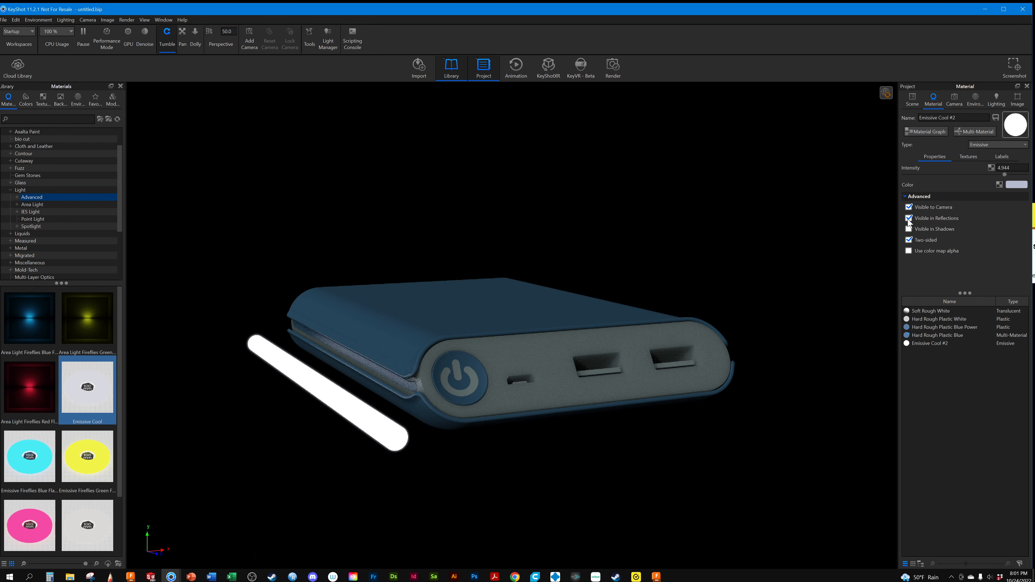
{"action": "left_click", "coordinate": [909, 207]}
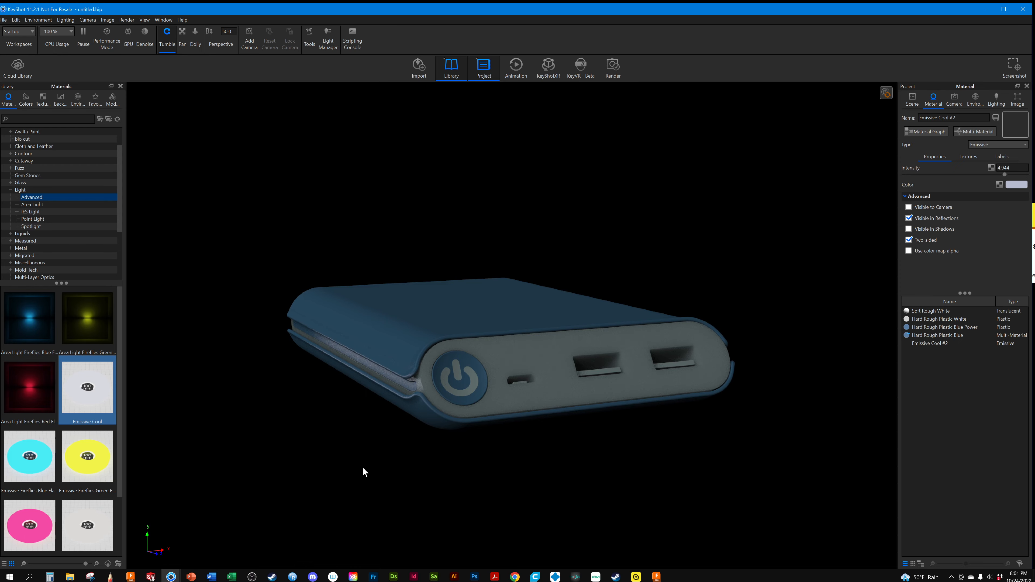
Turn off Pin #1 in the HDRI environment and inspect the cylinder's light along the side strip
{"action": "left_click_drag", "start_coordinate": [580, 324], "coordinate": [536, 323]}
{"action": "scroll", "coordinate": [536, 322], "scroll_direction": "up", "scroll_amount": 3}
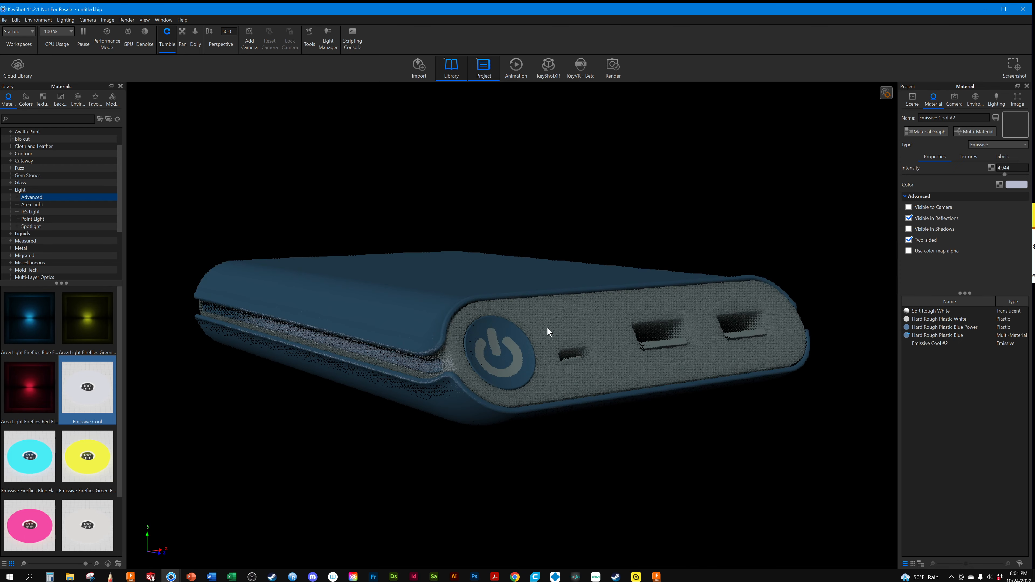
{"action": "left_click", "coordinate": [976, 98]}
{"action": "left_click", "coordinate": [928, 245]}
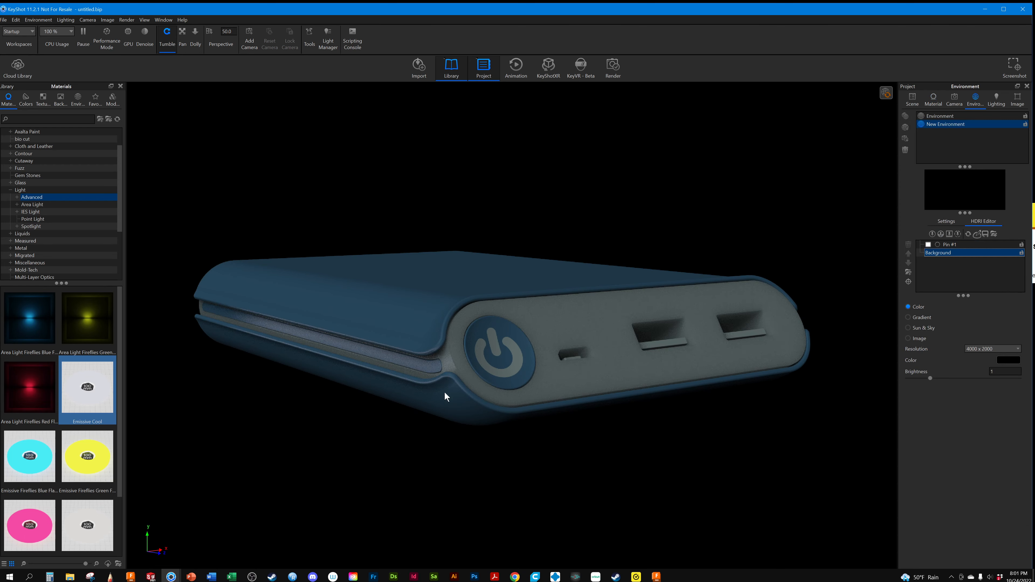
{"action": "left_click_drag", "start_coordinate": [442, 421], "coordinate": [446, 410]}
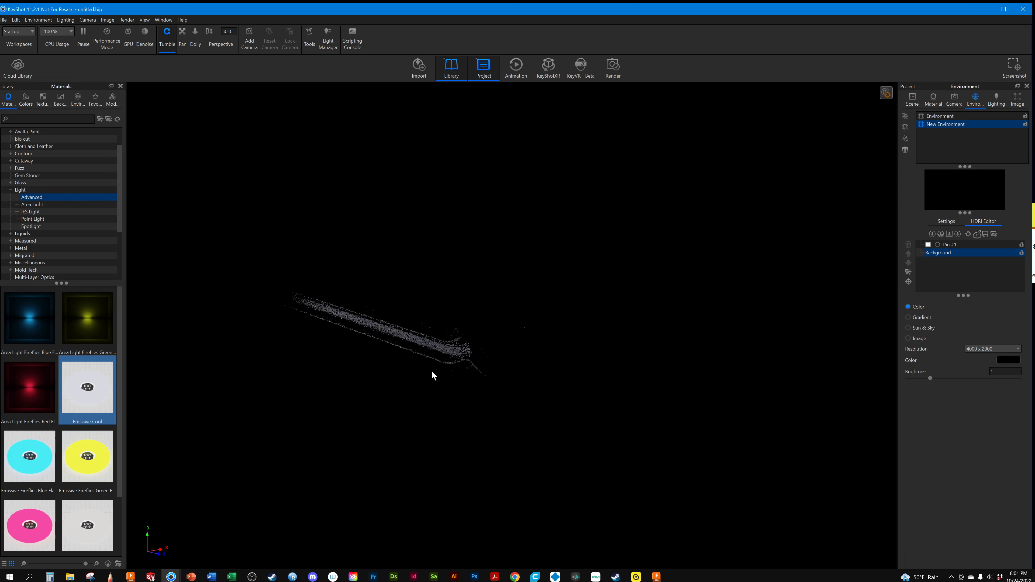
{"action": "left_click_drag", "start_coordinate": [506, 379], "coordinate": [404, 435]}
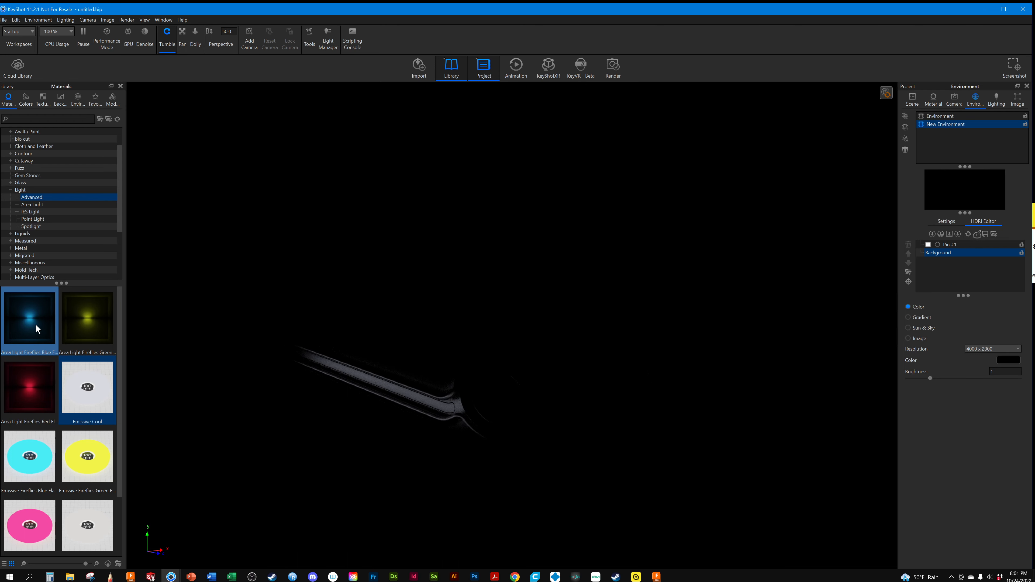
{"action": "mouse_move", "coordinate": [36, 325]}
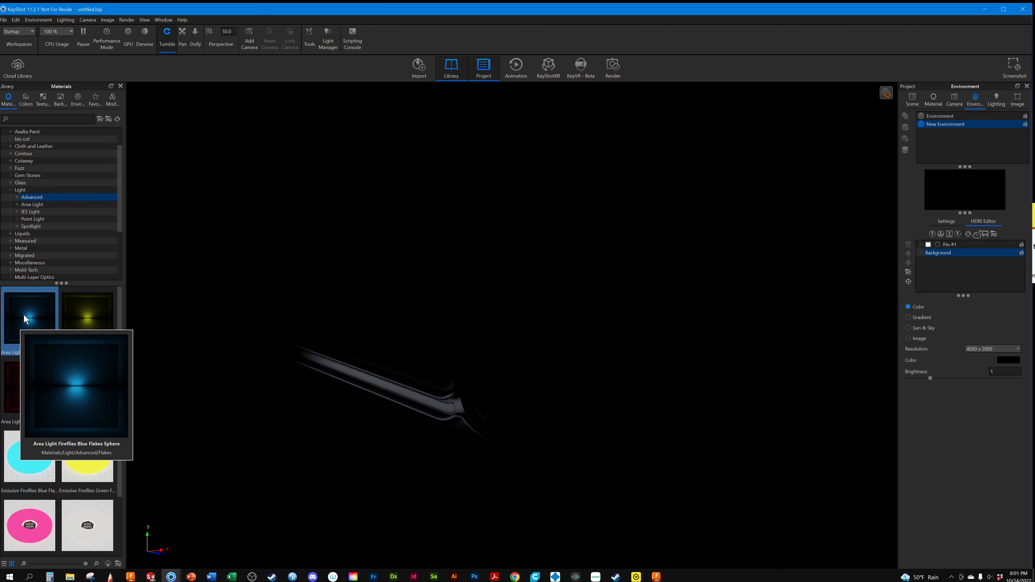
{"action": "mouse_move", "coordinate": [501, 433]}
{"action": "left_mouse_down"}
{"action": "mouse_move", "coordinate": [531, 430]}
{"action": "mouse_move", "coordinate": [458, 406]}
{"action": "mouse_move", "coordinate": [512, 427]}
{"action": "left_mouse_up"}
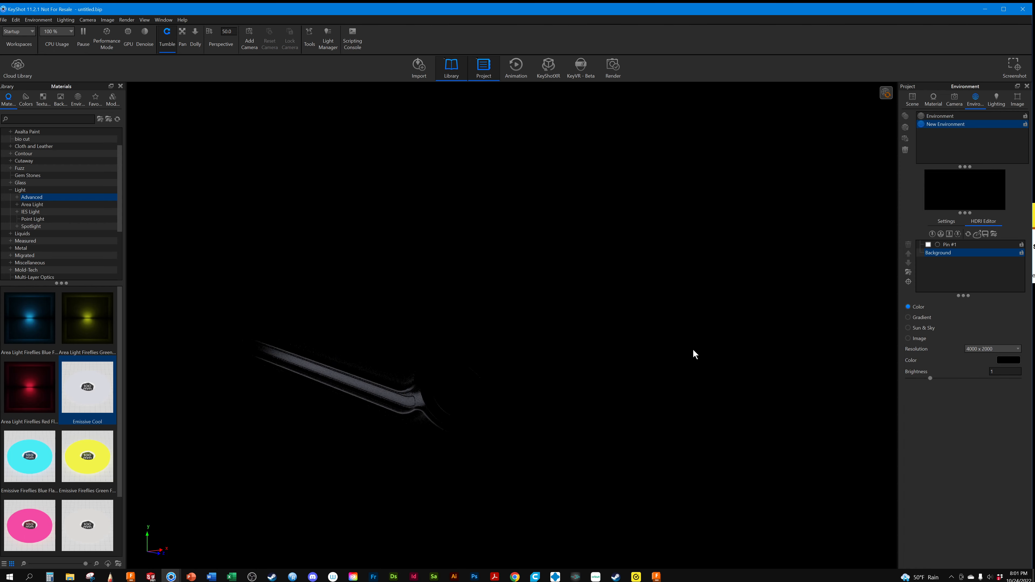
{"action": "left_click_drag", "start_coordinate": [434, 410], "coordinate": [380, 435]}
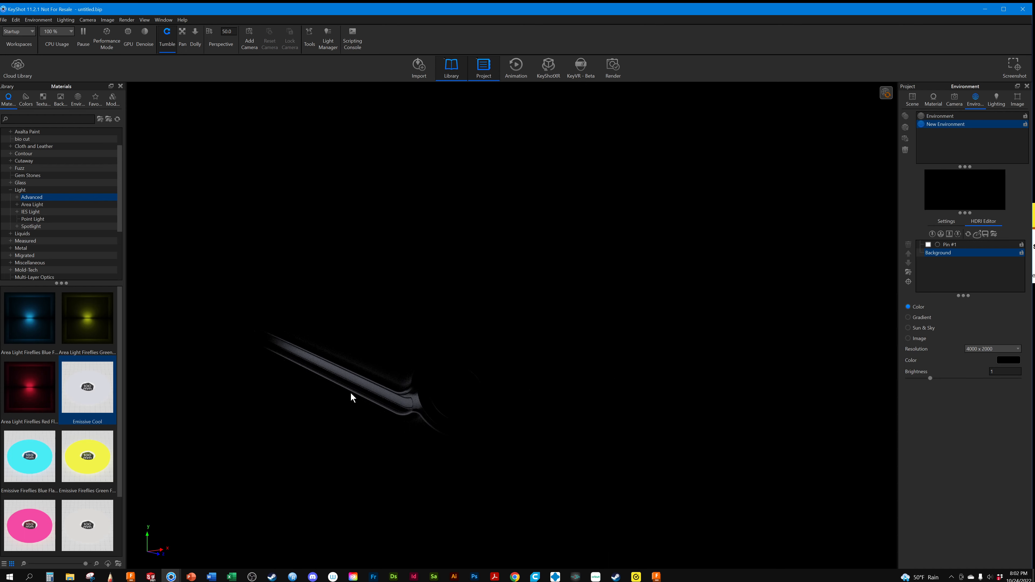
Change the environment background color to white by setting Black to 0%
{"action": "left_click", "coordinate": [915, 101]}
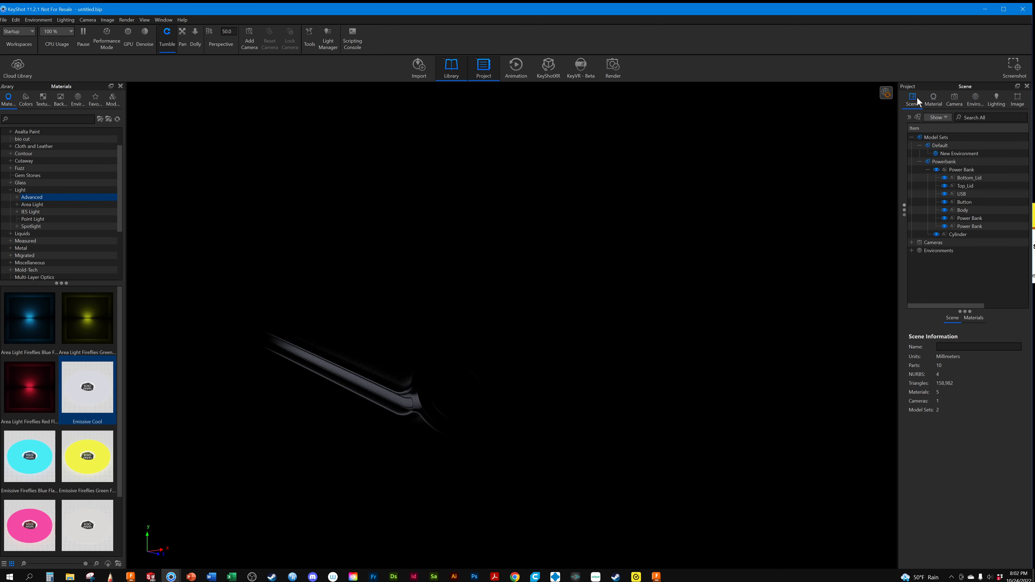
{"action": "left_click", "coordinate": [933, 101]}
{"action": "left_click", "coordinate": [913, 103]}
{"action": "left_click", "coordinate": [933, 101]}
{"action": "left_click", "coordinate": [974, 101]}
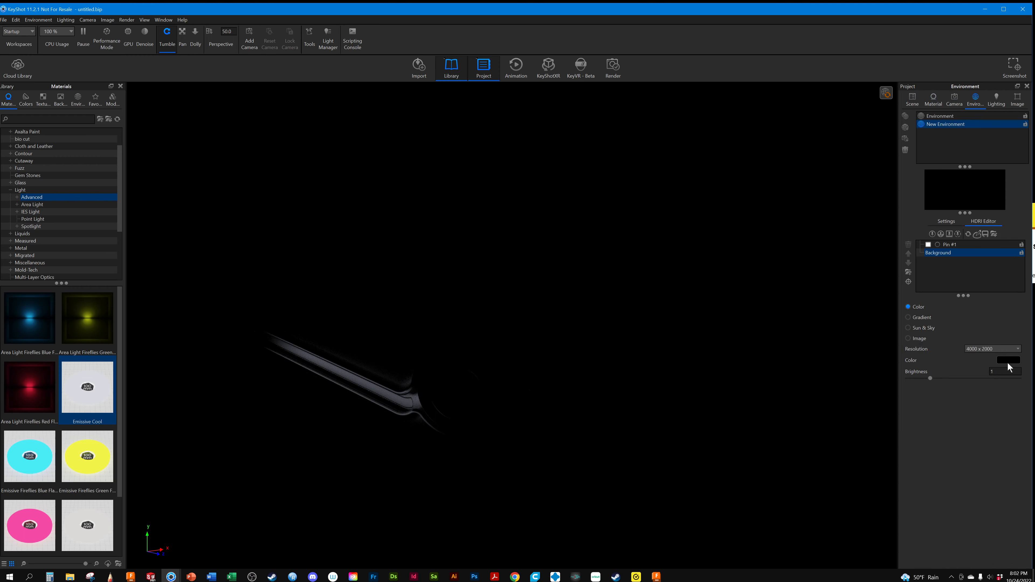
{"action": "left_click", "coordinate": [1013, 364]}
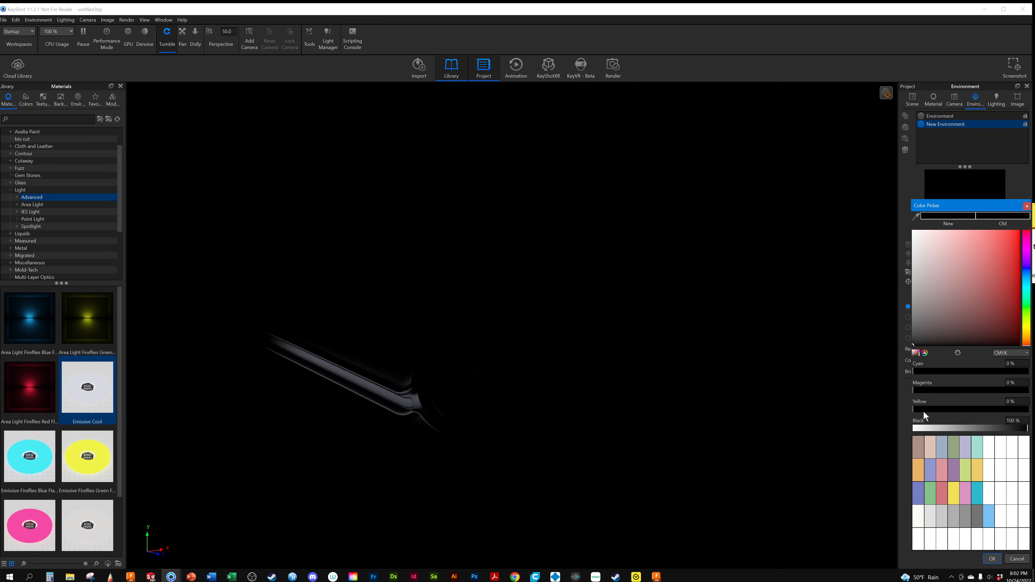
{"action": "left_click", "coordinate": [913, 431]}
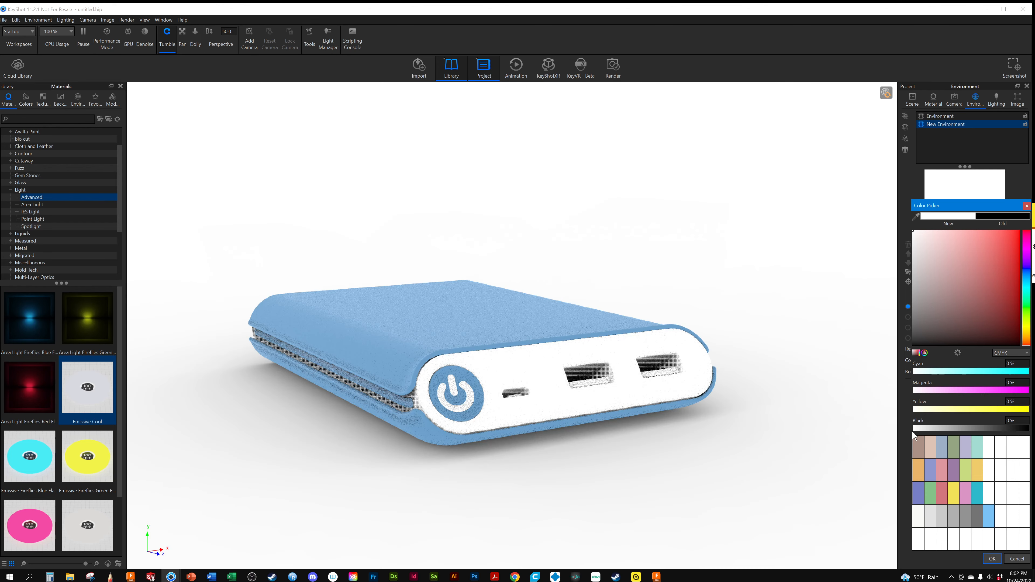
Duplicate the Cylinder and move the copy to the Power Bank's opposite side, at about X 60.27, Y 21.67, Z 18.17
{"action": "left_click", "coordinate": [933, 100]}
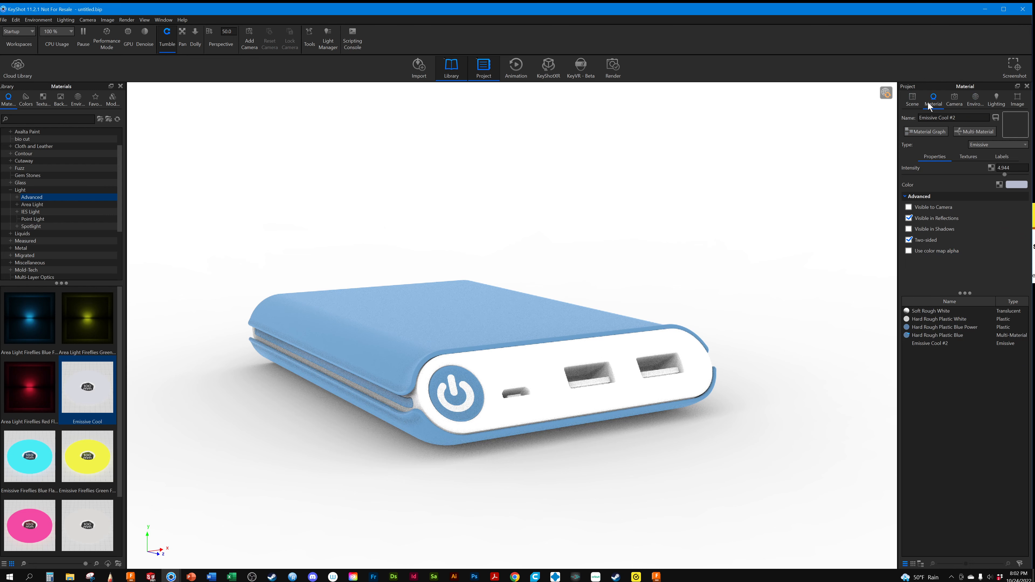
{"action": "left_click", "coordinate": [915, 96]}
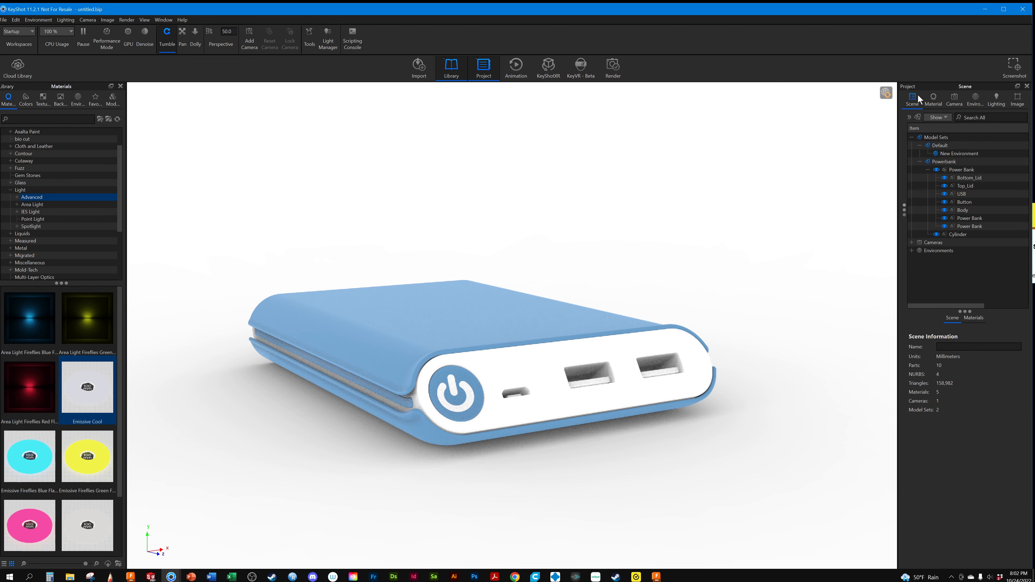
{"action": "left_click", "coordinate": [952, 235]}
{"action": "right_click", "coordinate": [952, 236]}
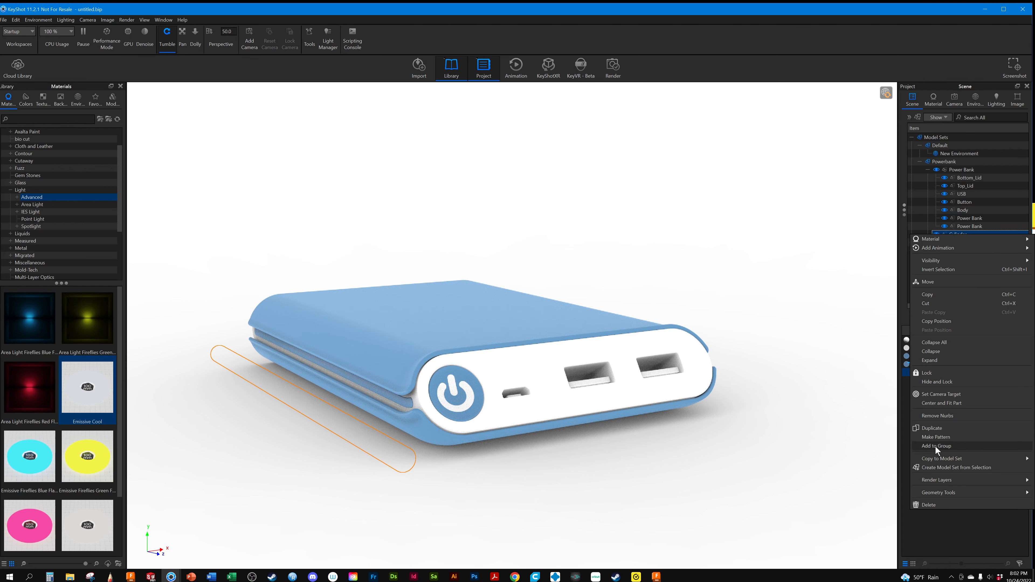
{"action": "left_click", "coordinate": [935, 428]}
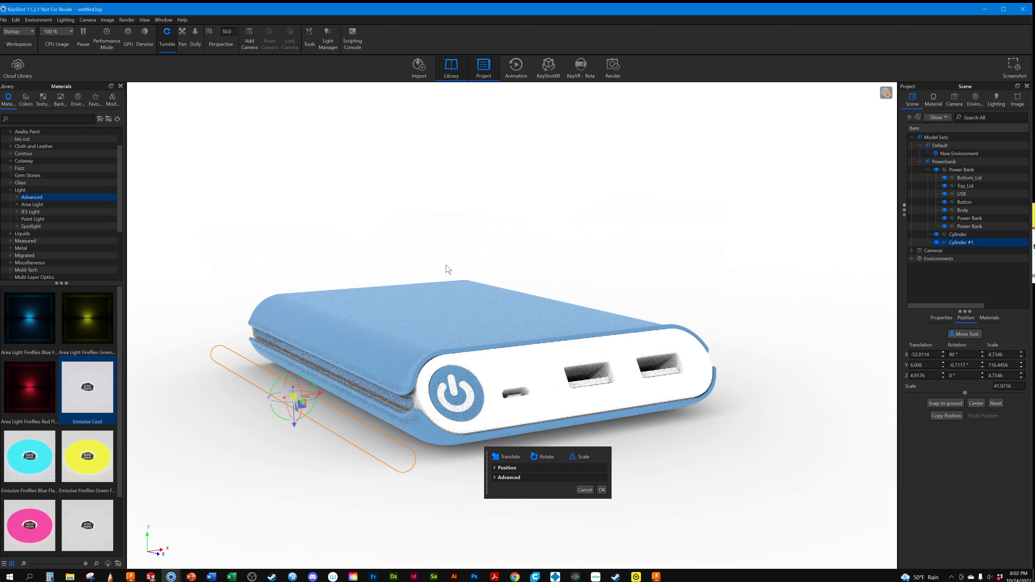
{"action": "left_click_drag", "start_coordinate": [320, 390], "coordinate": [698, 292]}
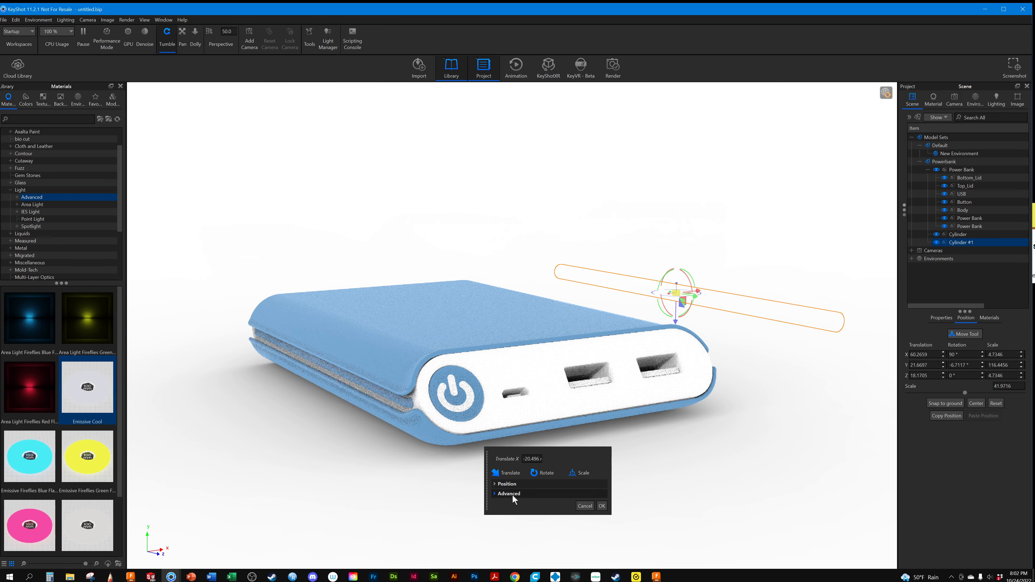
{"action": "left_click", "coordinate": [601, 506]}
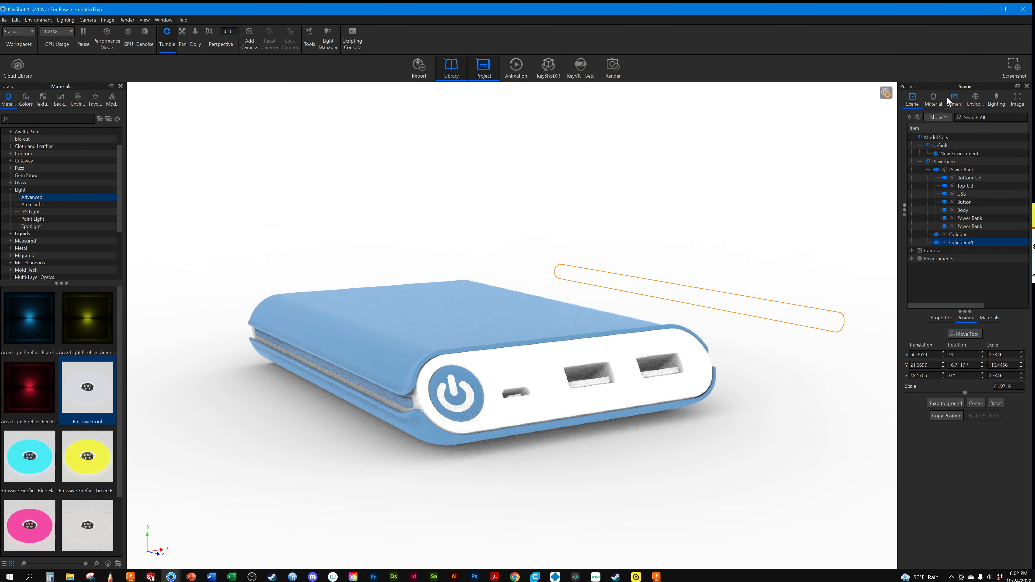
Set the environment background color to black with Black at 100%
{"action": "left_click", "coordinate": [932, 96]}
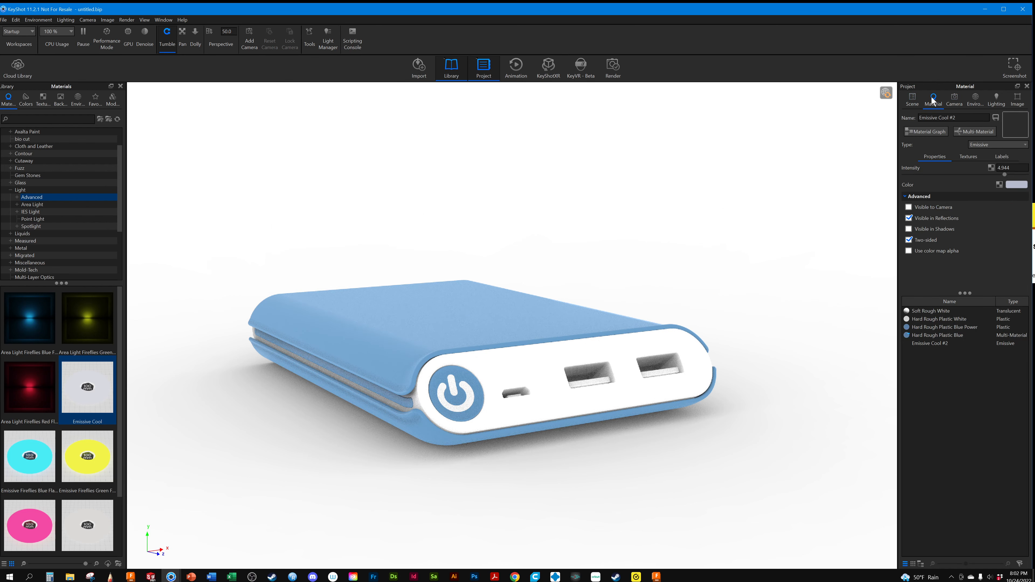
{"action": "left_click", "coordinate": [972, 99]}
{"action": "left_click", "coordinate": [1008, 360]}
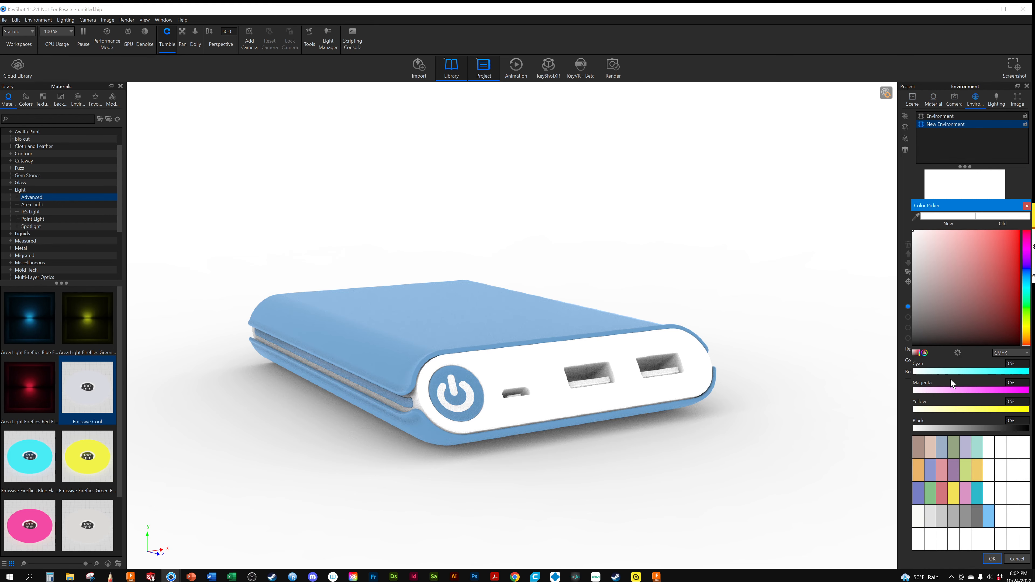
{"action": "left_click_drag", "start_coordinate": [993, 428], "coordinate": [1029, 428]}
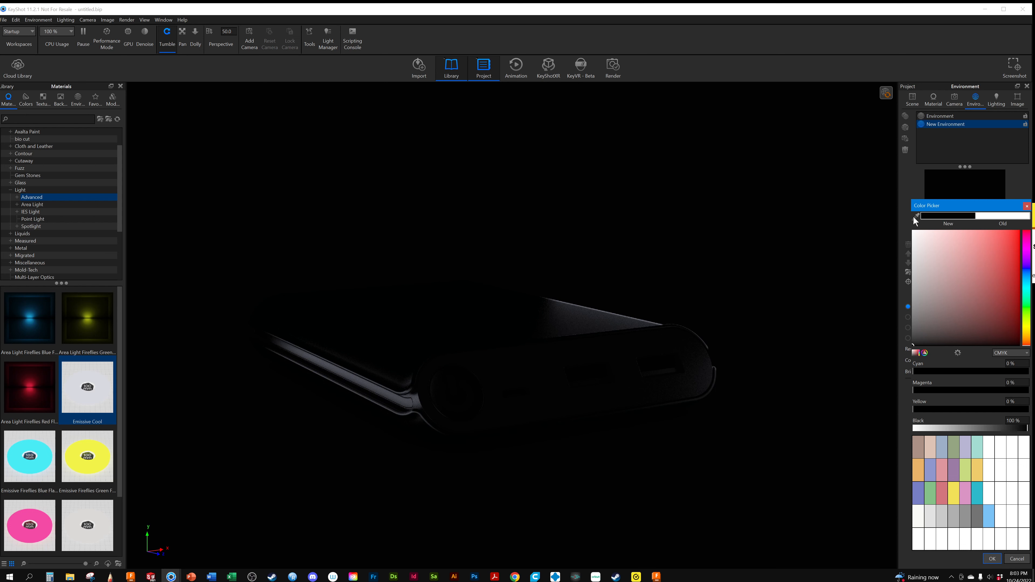
Move Cylinder #1 farther back above the Power Bank, to about X 68.58, Y 25.24, Z -52.44
{"action": "left_click", "coordinate": [914, 99]}
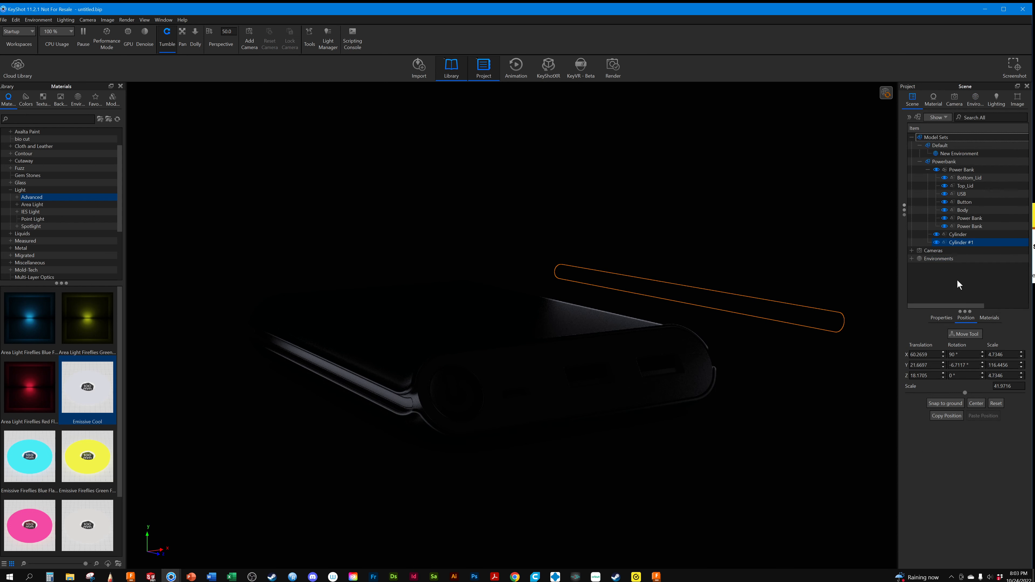
{"action": "left_click", "coordinate": [964, 334]}
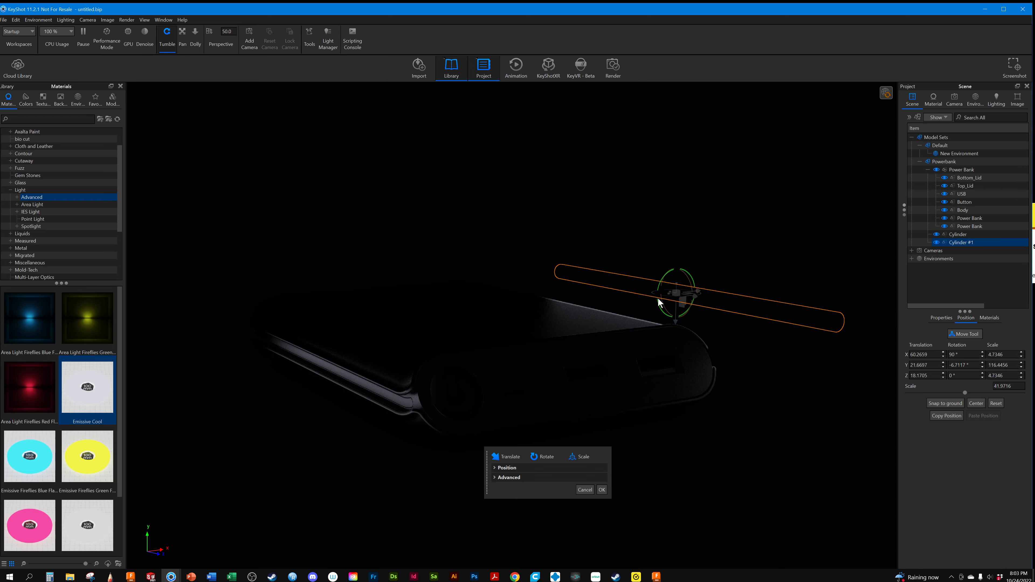
{"action": "left_click_drag", "start_coordinate": [677, 323], "coordinate": [551, 231]}
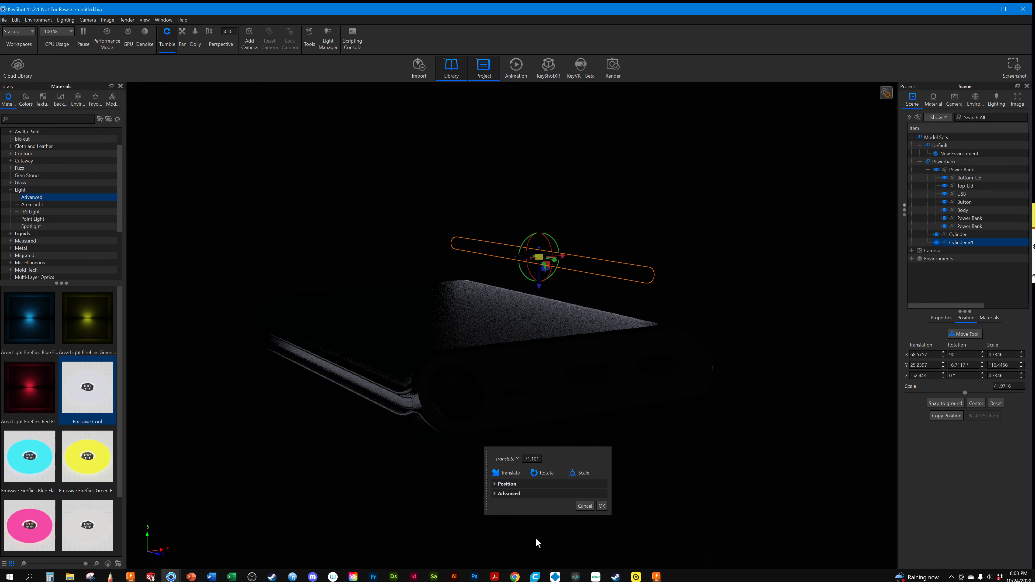
{"action": "left_click", "coordinate": [602, 506]}
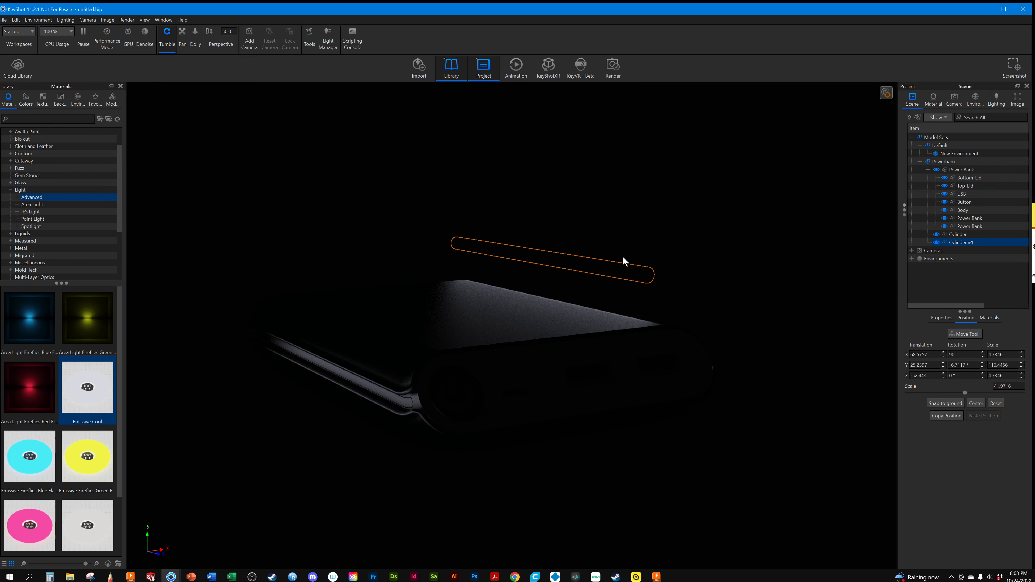
Add a Plane from the Geometry models to the Powerbank model set and scale it by 30
{"action": "left_click", "coordinate": [113, 100]}
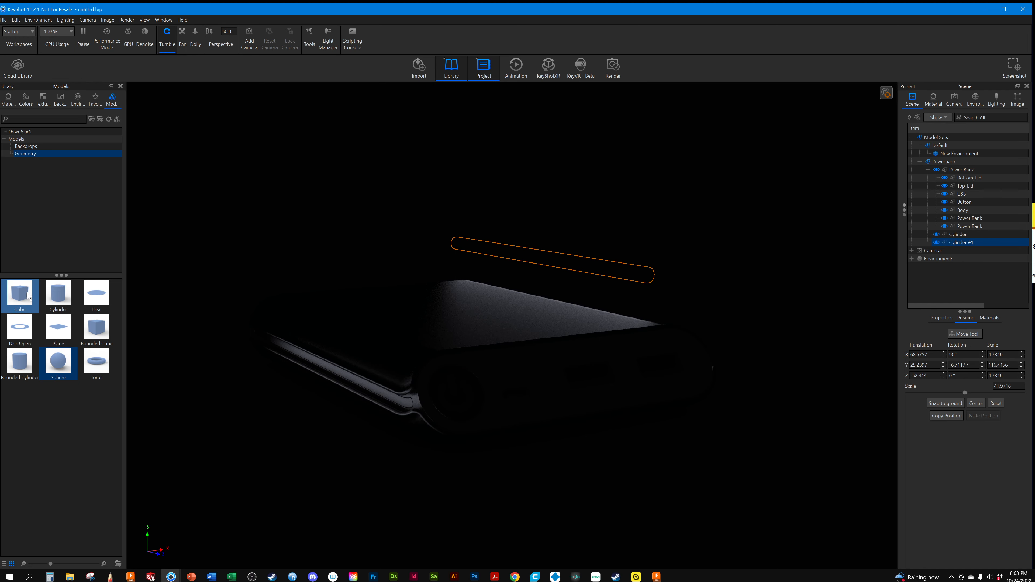
{"action": "mouse_move", "coordinate": [59, 294]}
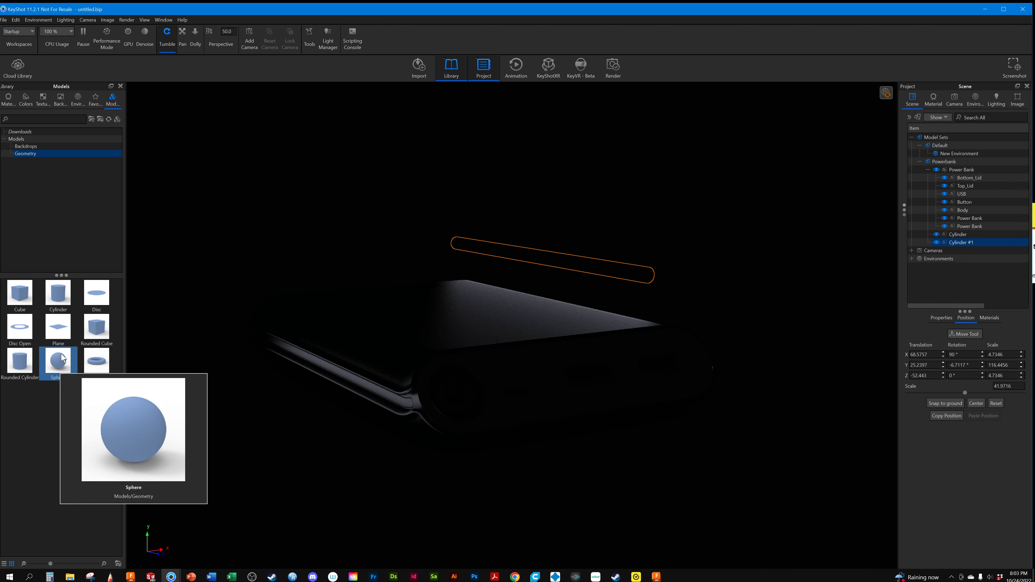
{"action": "left_click", "coordinate": [60, 353]}
{"action": "mouse_move", "coordinate": [93, 321]}
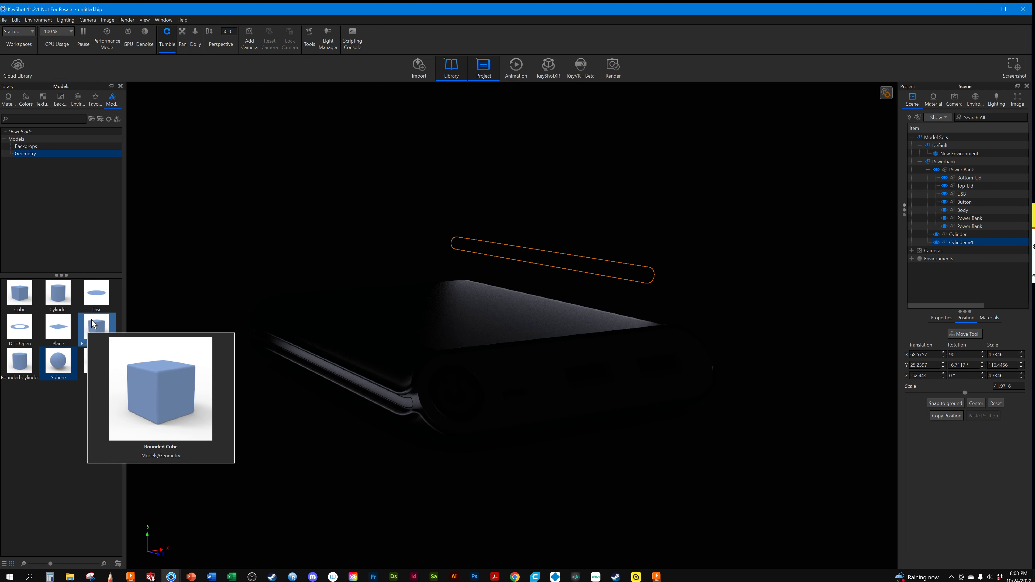
{"action": "left_click", "coordinate": [62, 328]}
{"action": "left_click_drag", "start_coordinate": [61, 328], "coordinate": [878, 141]}
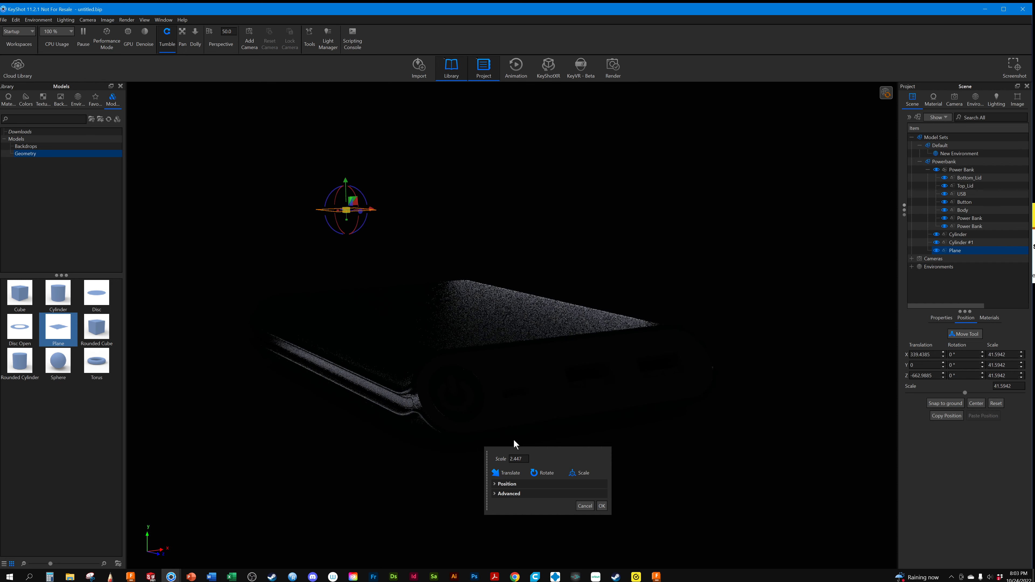
{"action": "double_click", "coordinate": [518, 459]}
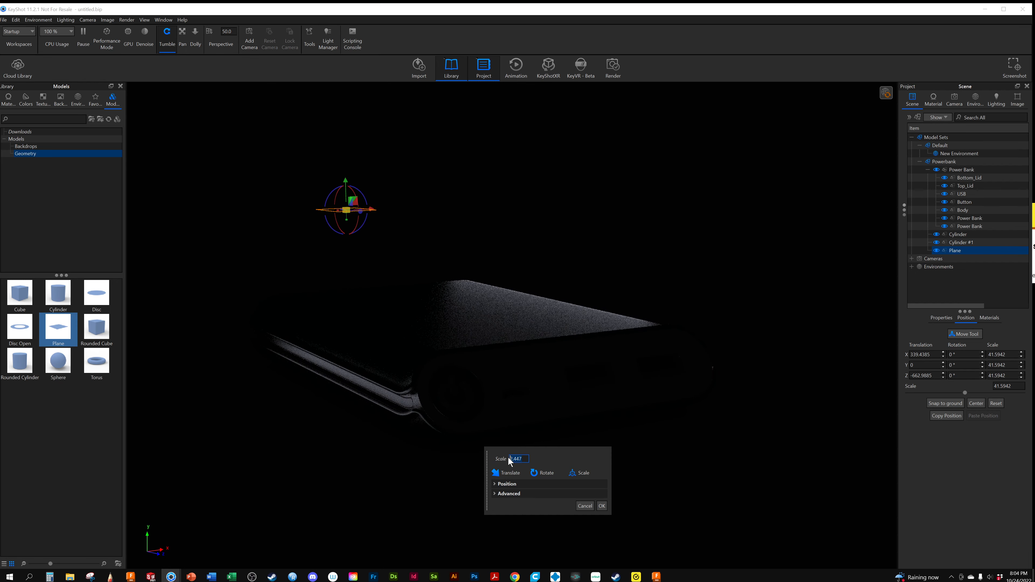
{"action": "type", "text": "30"}
{"action": "key", "text": "Return"}
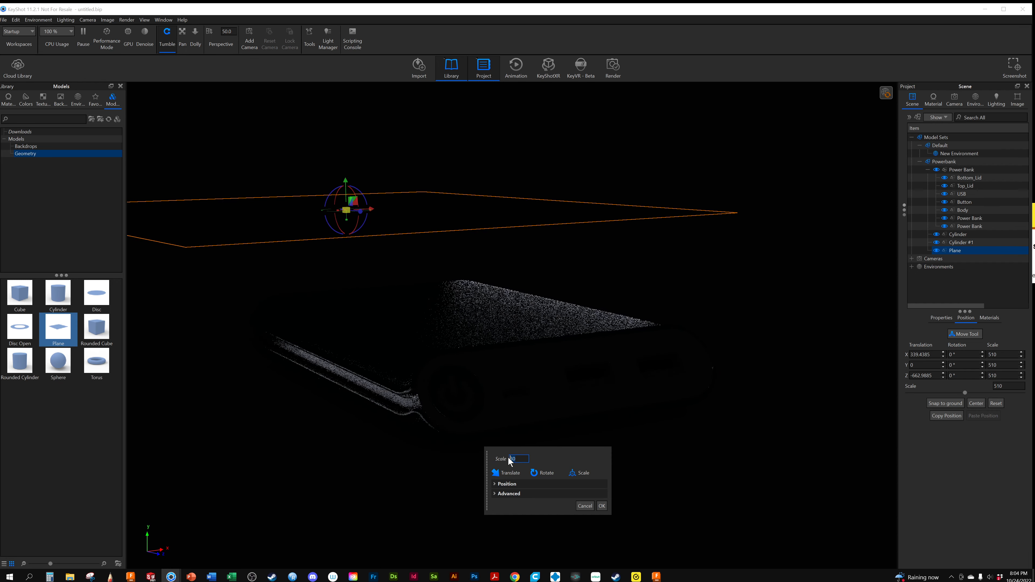
{"action": "left_click", "coordinate": [602, 505]}
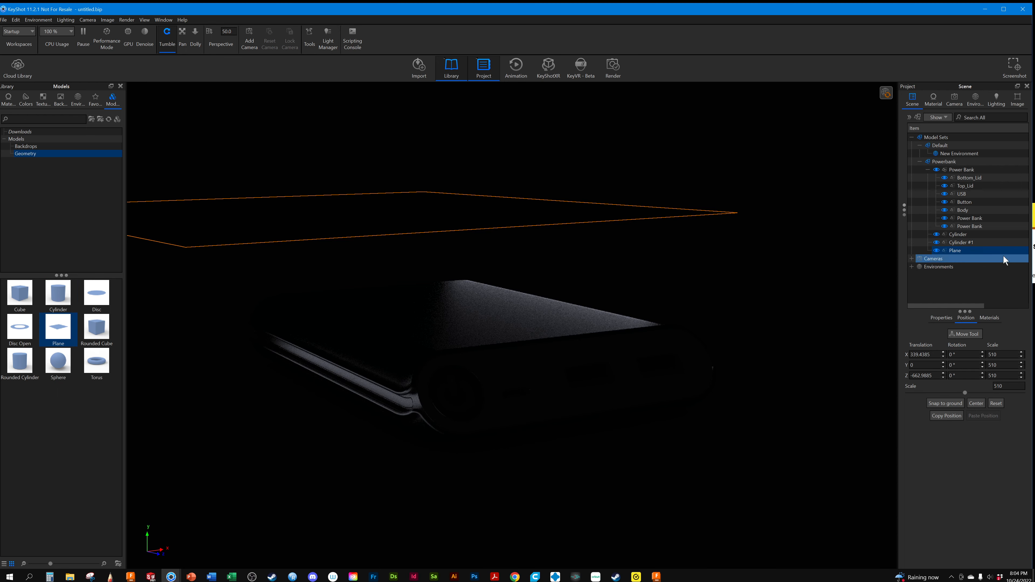
Apply the existing Emissive Cool #2 material to the Plane
{"action": "left_click", "coordinate": [990, 318]}
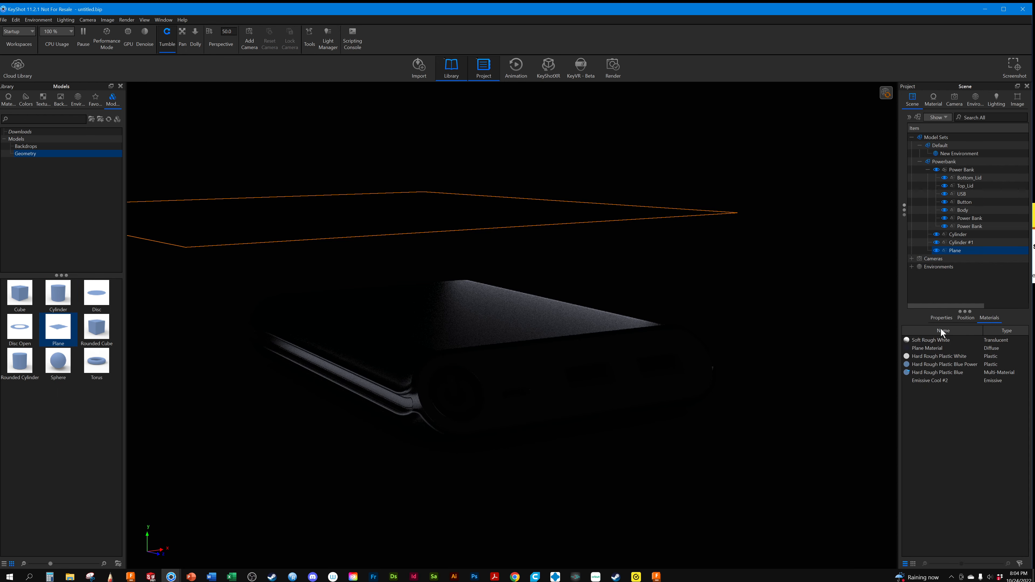
{"action": "left_click", "coordinate": [922, 373]}
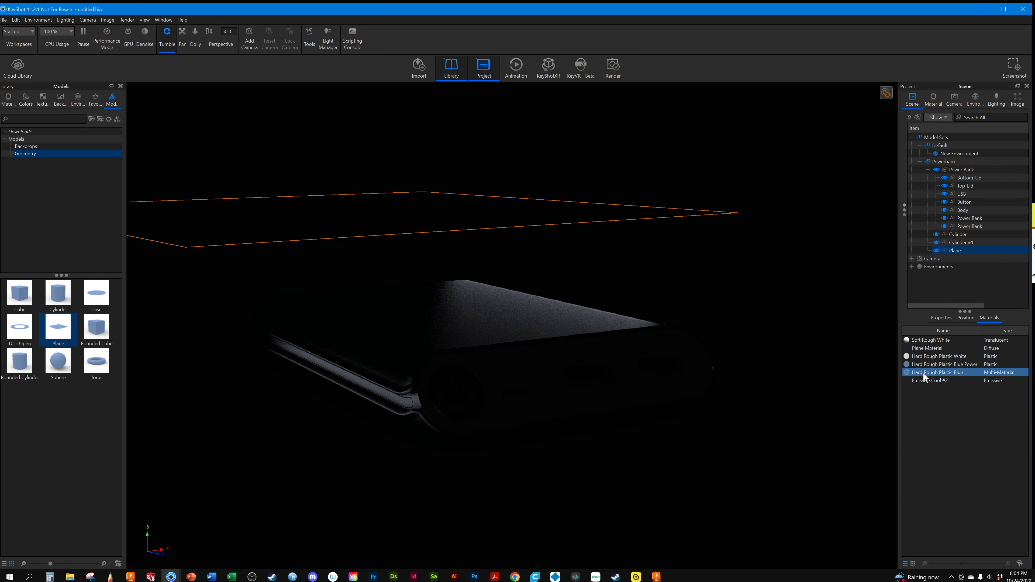
{"action": "left_click", "coordinate": [928, 381]}
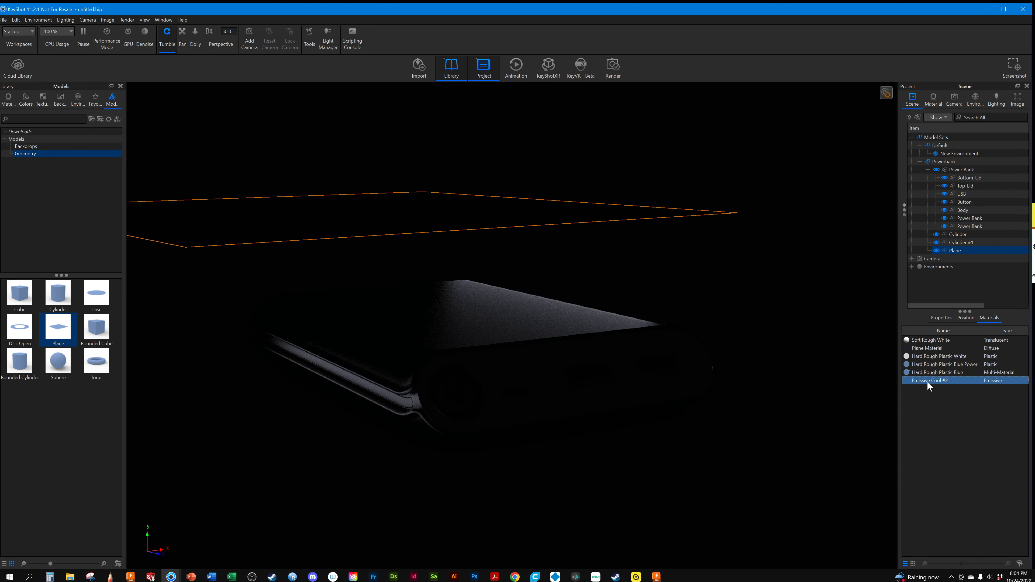
{"action": "left_click_drag", "start_coordinate": [928, 382], "coordinate": [958, 251]}
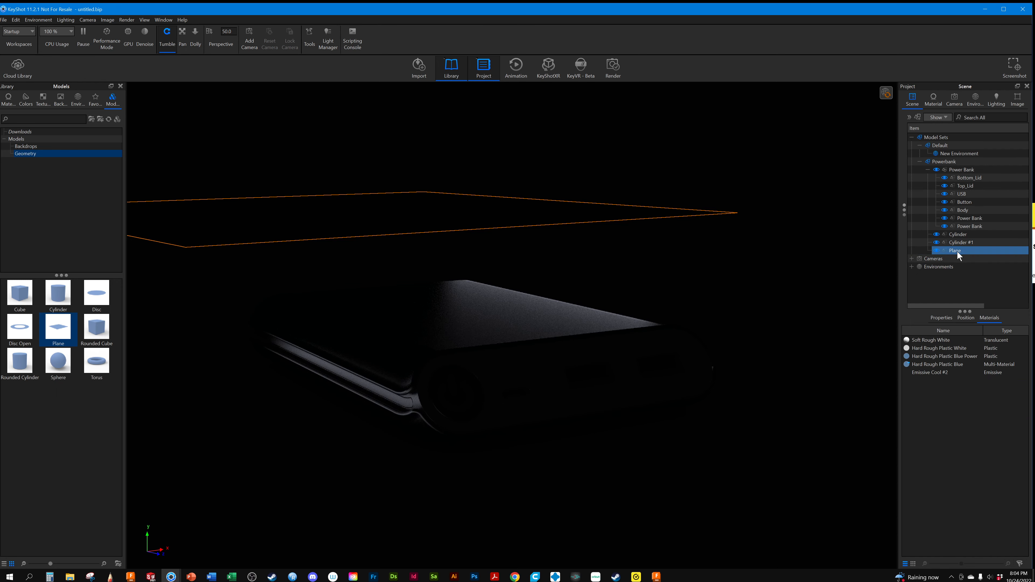
{"action": "left_click", "coordinate": [777, 320]}
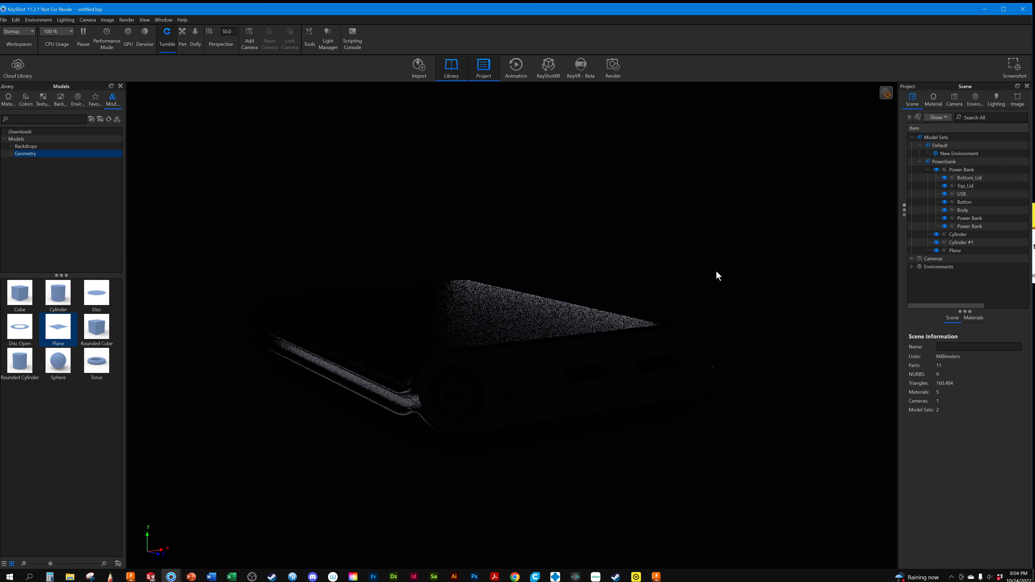
{"action": "left_click", "coordinate": [971, 319]}
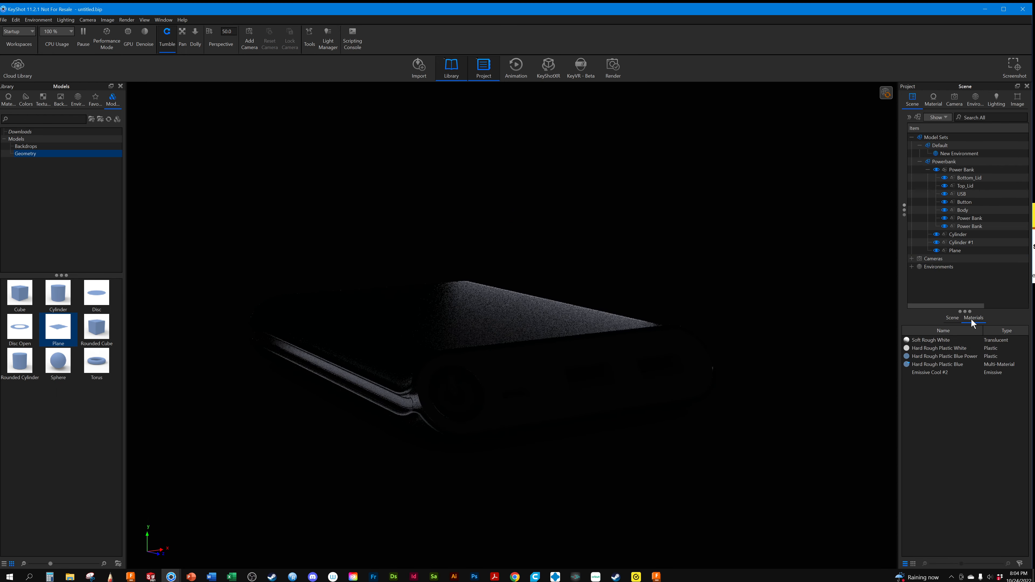
{"action": "left_click", "coordinate": [929, 375]}
{"action": "left_click", "coordinate": [952, 250]}
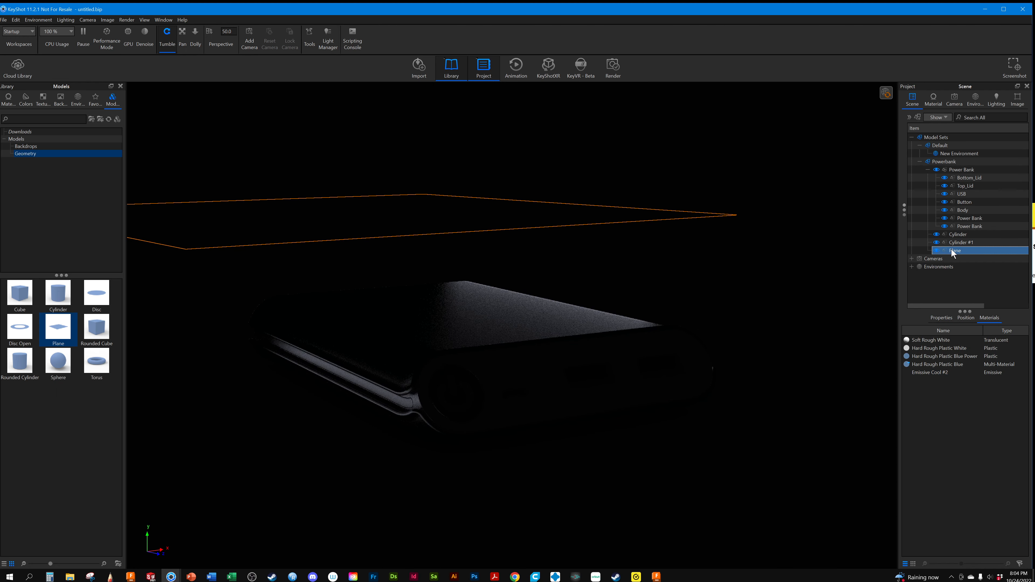
Change the environment background color to light gray with Black at 18%
{"action": "left_click", "coordinate": [953, 97]}
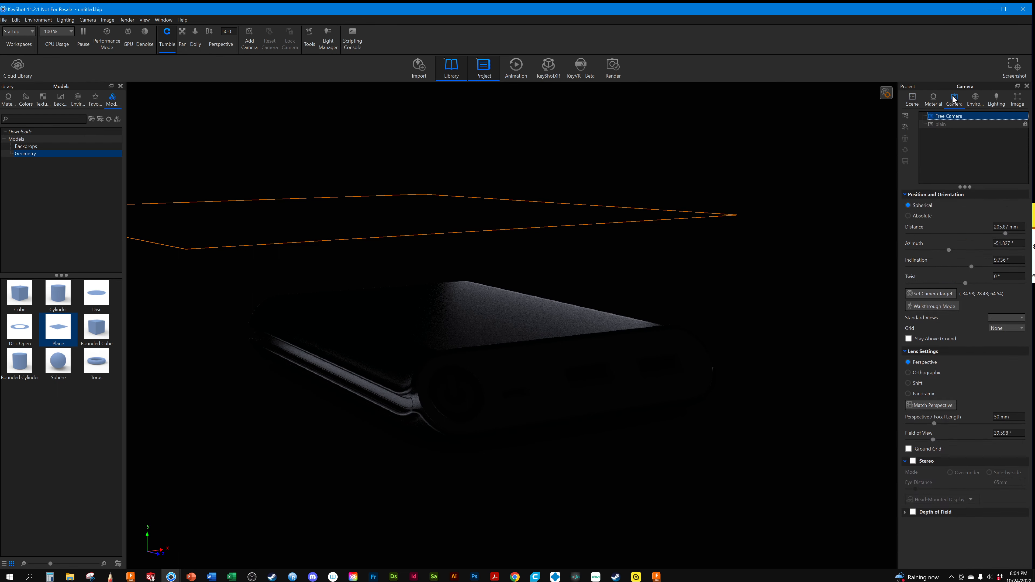
{"action": "left_click", "coordinate": [975, 100]}
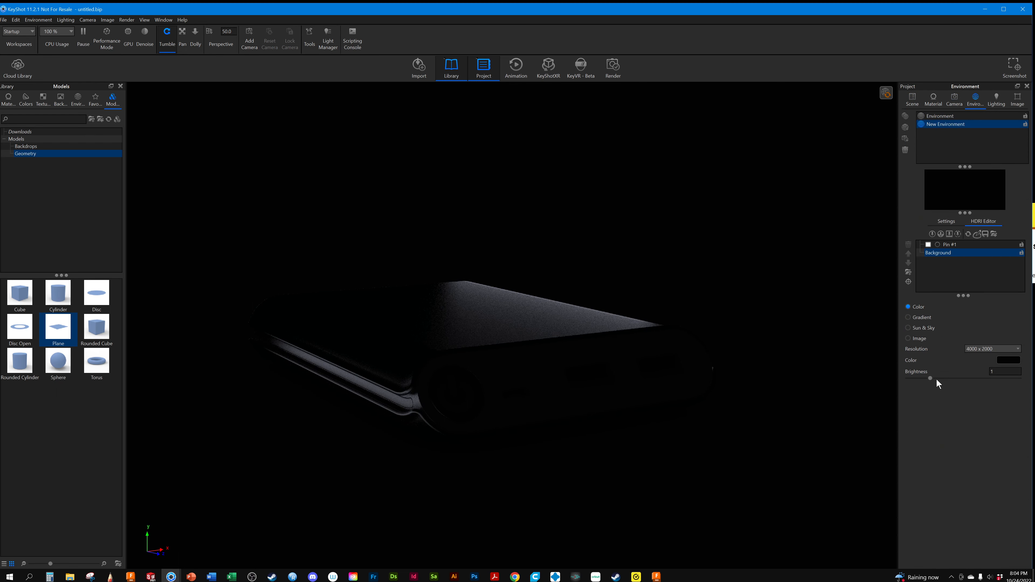
{"action": "left_click", "coordinate": [1006, 360]}
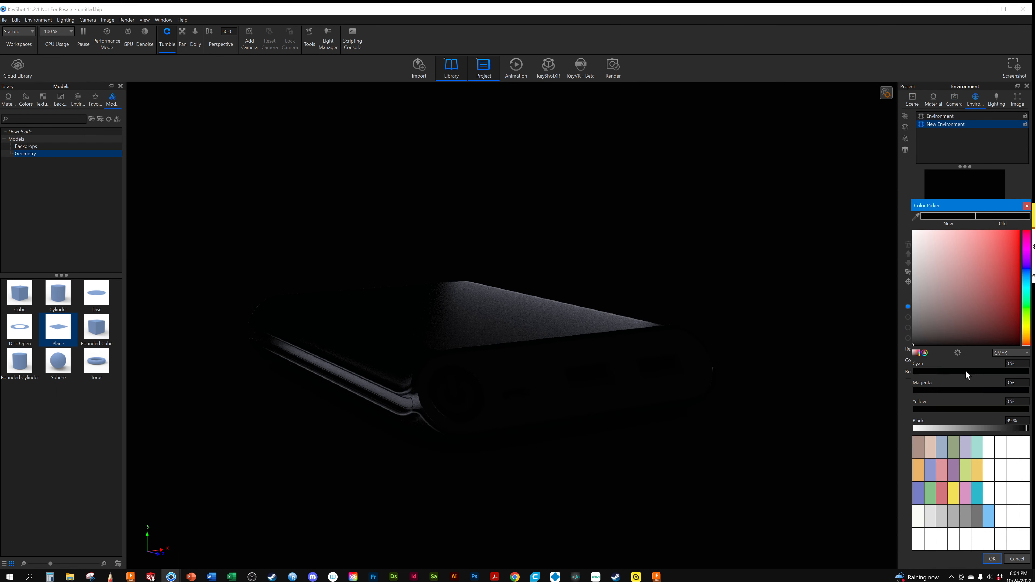
{"action": "left_click", "coordinate": [935, 429]}
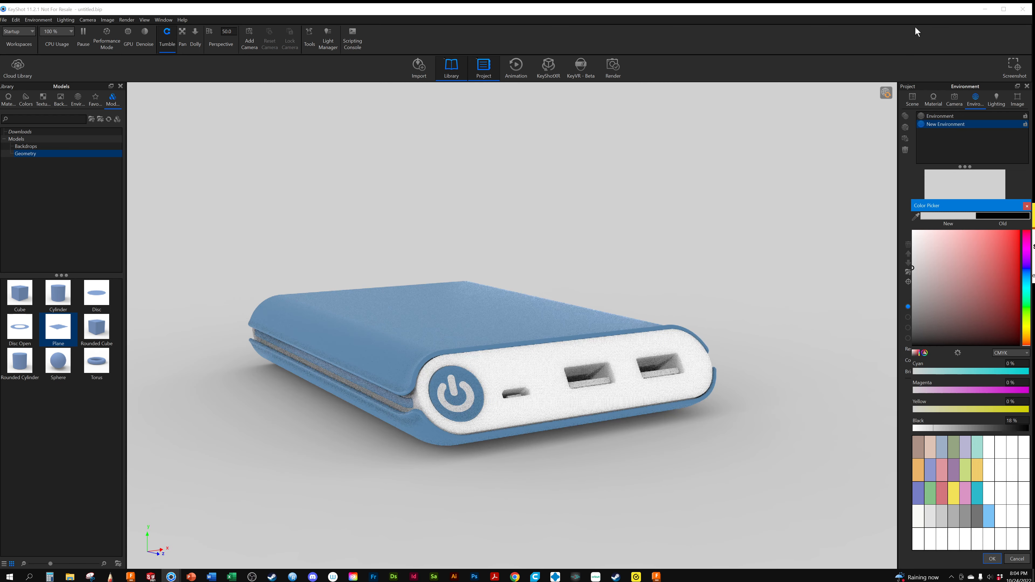
{"action": "left_click", "coordinate": [923, 23]}
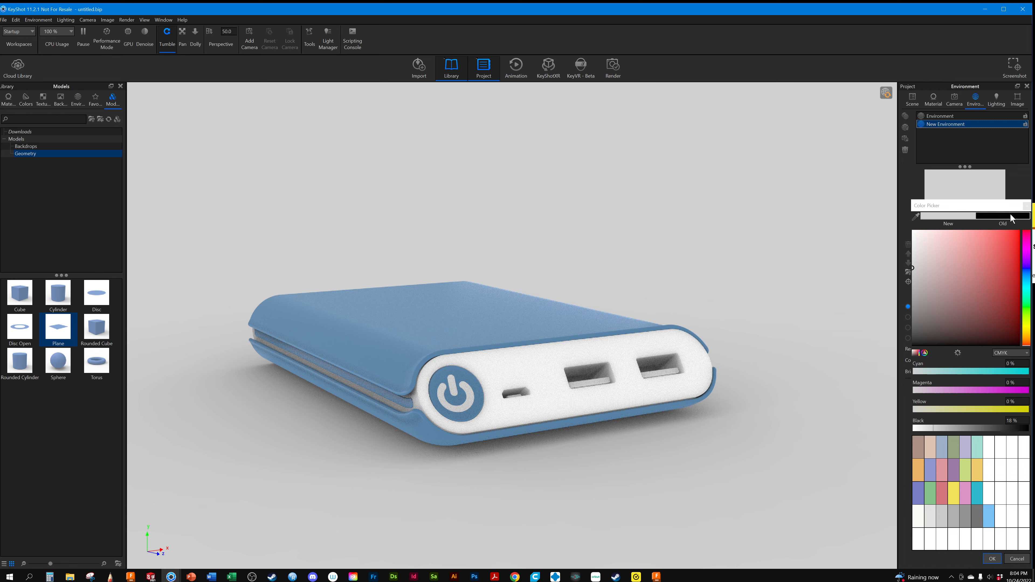
{"action": "left_click", "coordinate": [992, 559]}
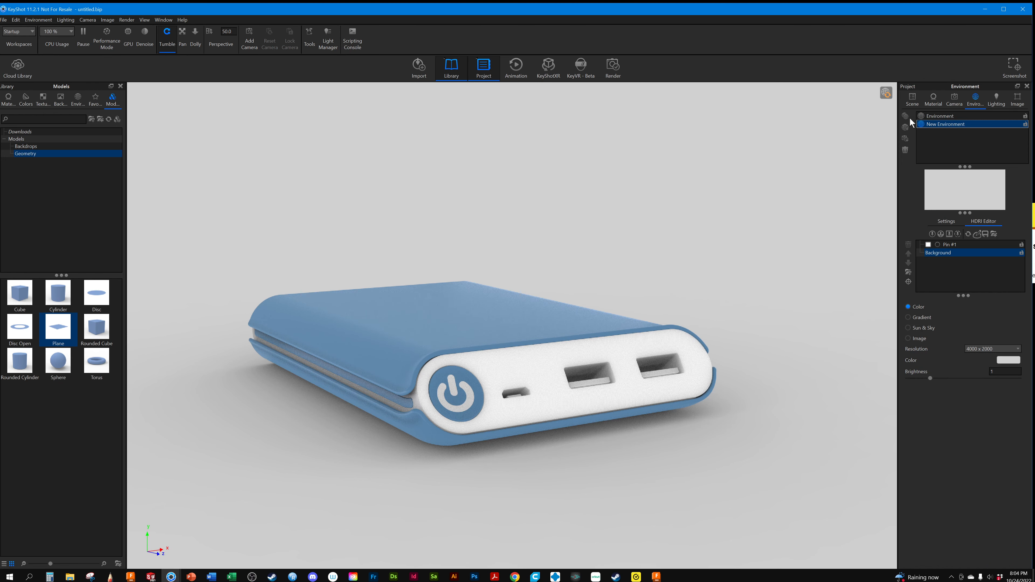
Make the Emissive Cool #2 material visible to the camera so the cylinders and Plane show in the scene
{"action": "left_click", "coordinate": [912, 97]}
{"action": "left_click", "coordinate": [933, 97]}
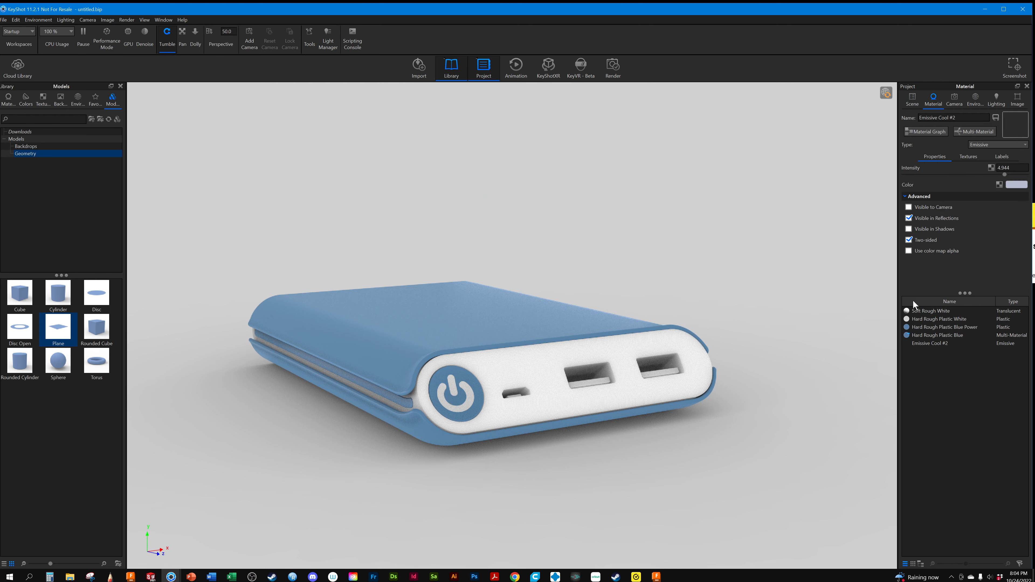
{"action": "left_click", "coordinate": [921, 335]}
{"action": "left_click", "coordinate": [922, 341]}
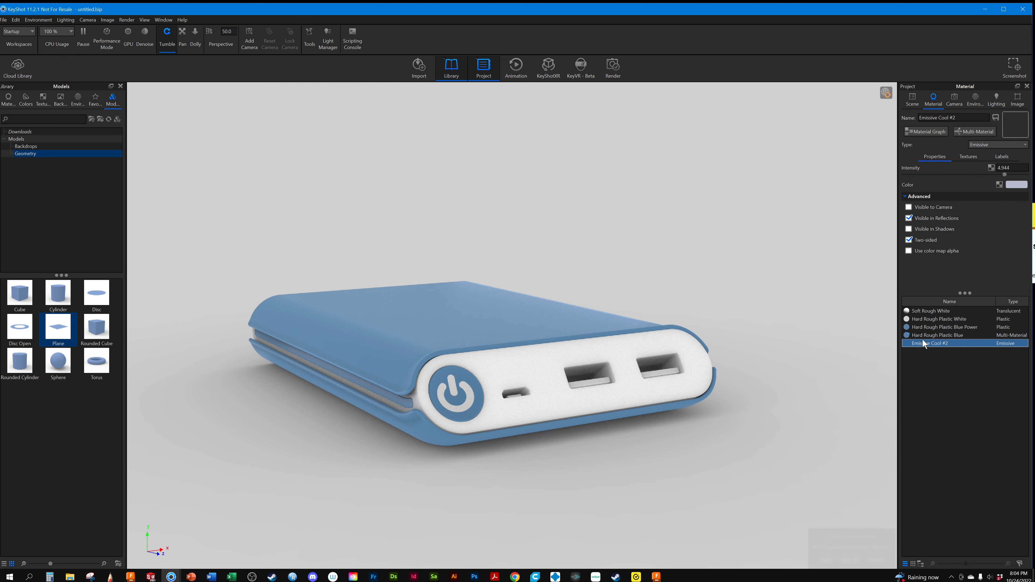
{"action": "left_click", "coordinate": [909, 208]}
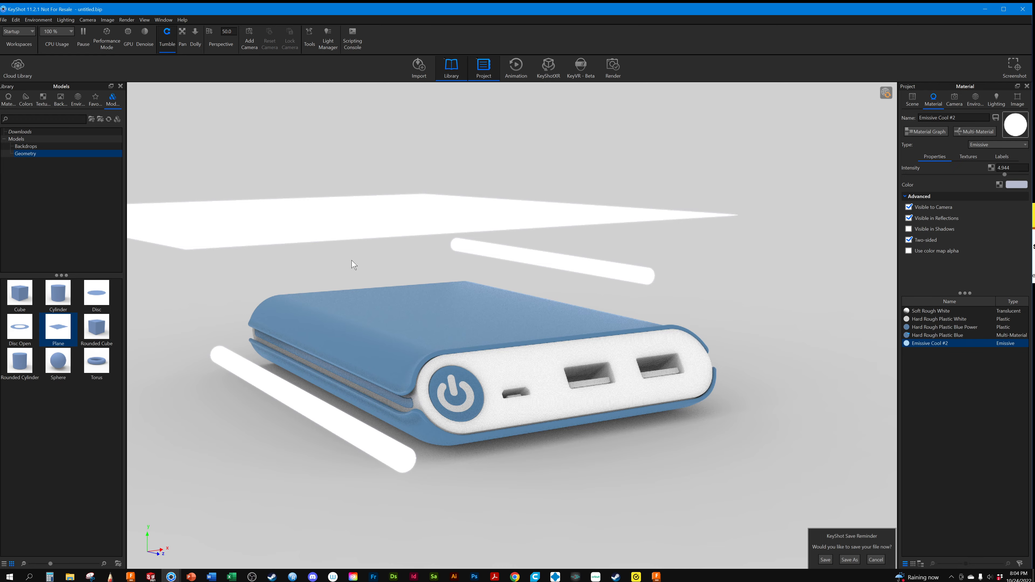
{"action": "scroll", "coordinate": [402, 273], "scroll_direction": "down", "scroll_amount": 2}
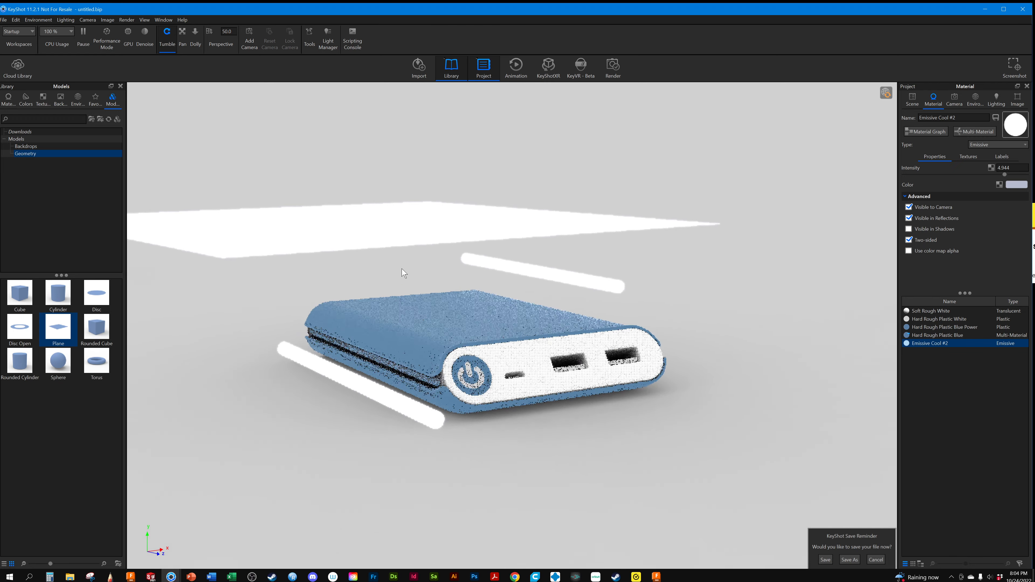
{"action": "scroll", "coordinate": [402, 269], "scroll_direction": "down", "scroll_amount": 3}
{"action": "mouse_move", "coordinate": [401, 270]}
{"action": "left_mouse_down"}
{"action": "mouse_move", "coordinate": [415, 321]}
{"action": "mouse_move", "coordinate": [399, 267]}
{"action": "mouse_move", "coordinate": [398, 292]}
{"action": "mouse_move", "coordinate": [393, 276]}
{"action": "left_mouse_up"}
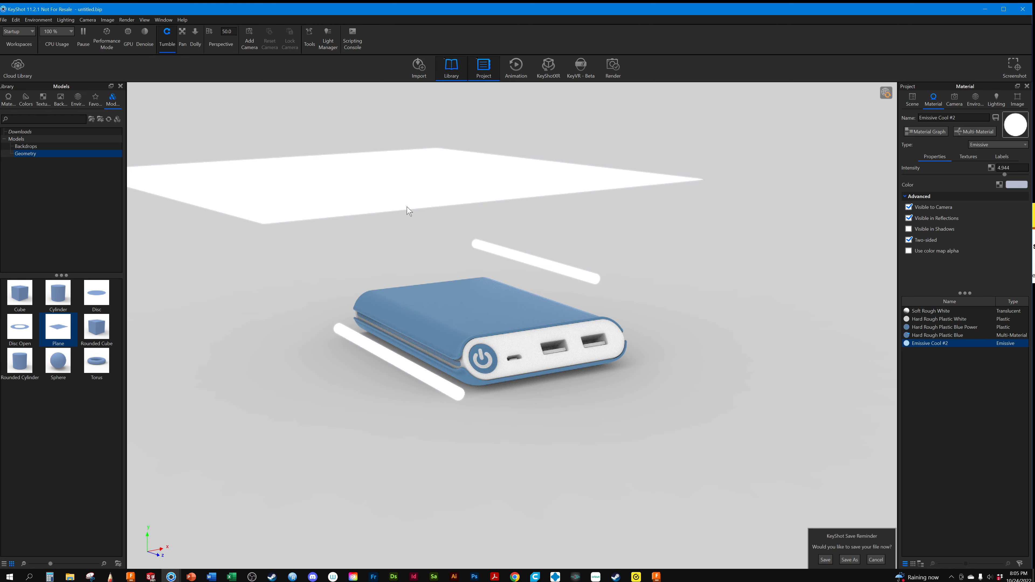
{"action": "left_click_drag", "start_coordinate": [422, 217], "coordinate": [416, 263]}
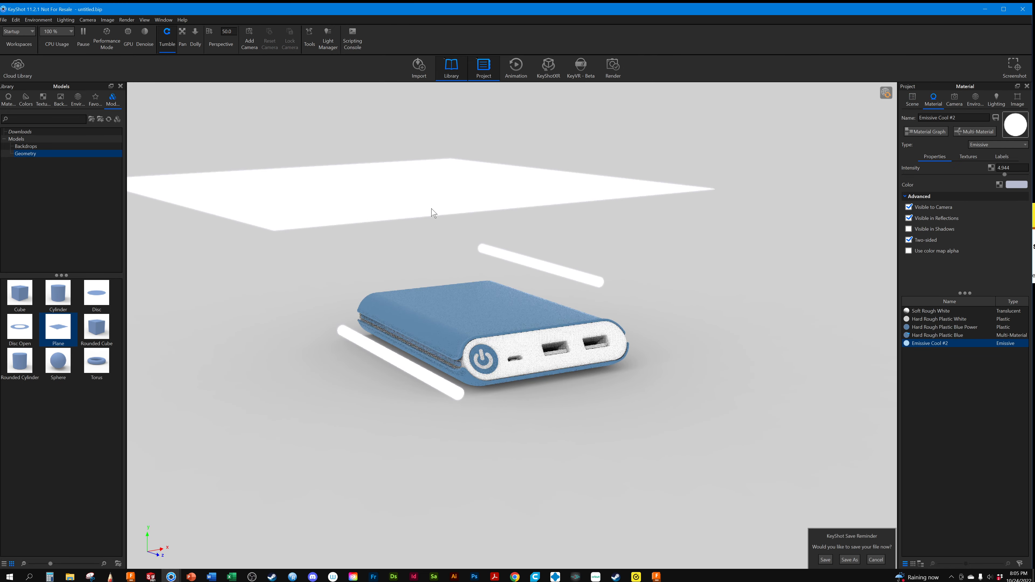
Move the Plane horizontally to the Power Bank, at about X 55.78, Y 0, Z -75.78
{"action": "left_click", "coordinate": [953, 100]}
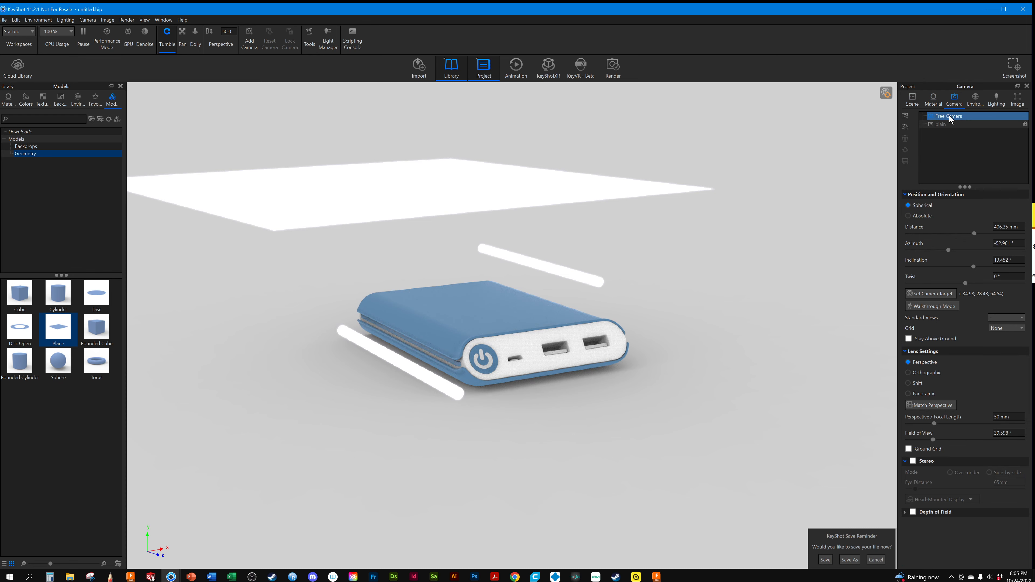
{"action": "left_click", "coordinate": [937, 100]}
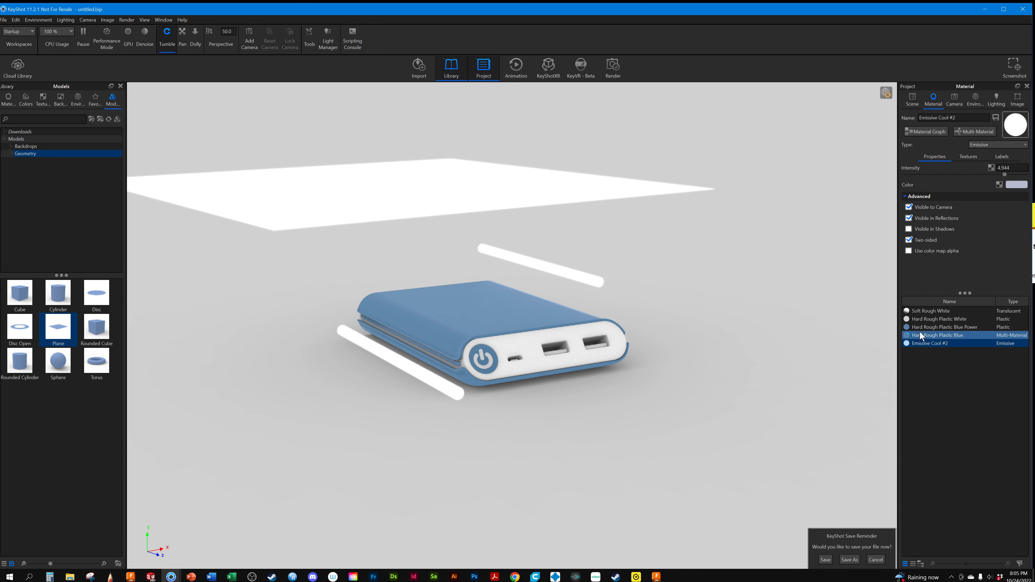
{"action": "left_click", "coordinate": [913, 99]}
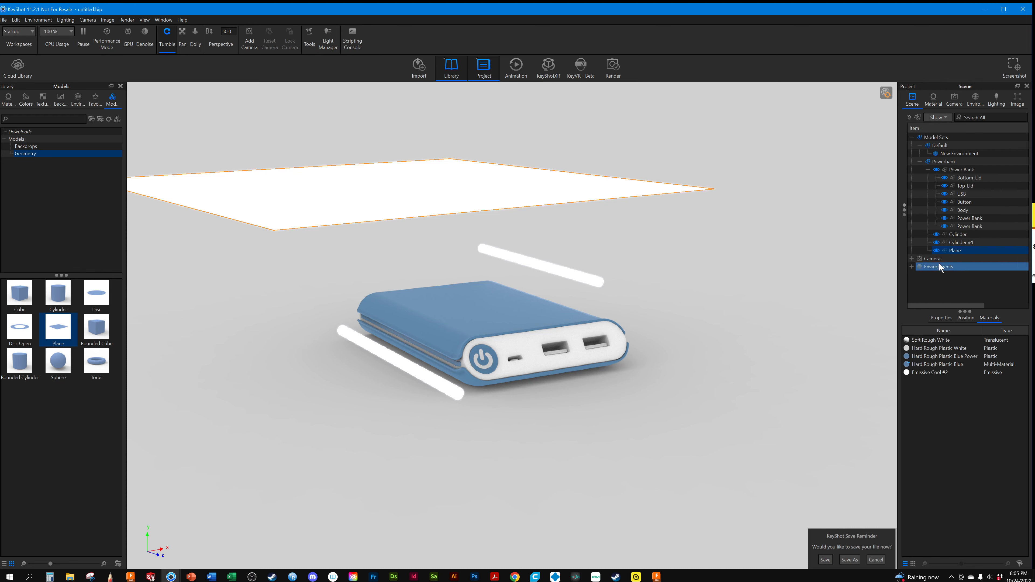
{"action": "left_click", "coordinate": [963, 317]}
{"action": "left_click", "coordinate": [963, 334]}
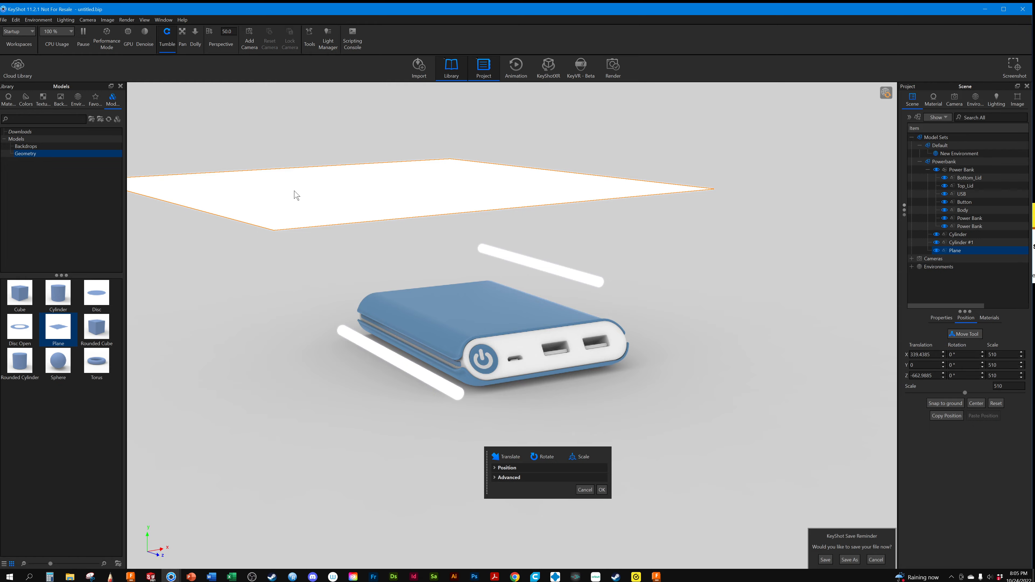
{"action": "left_click_drag", "start_coordinate": [405, 190], "coordinate": [486, 388]}
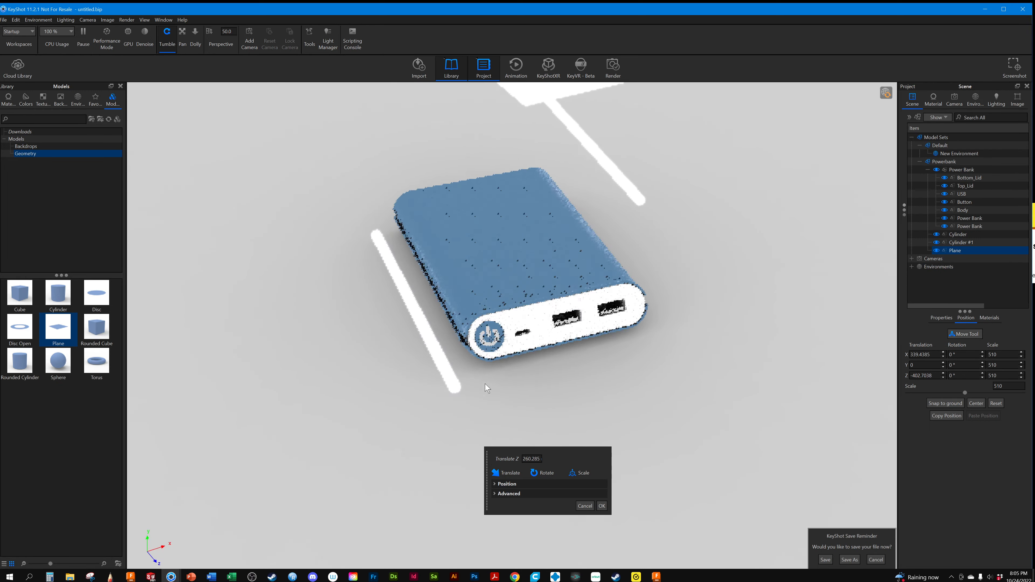
{"action": "scroll", "coordinate": [575, 142], "scroll_direction": "down", "scroll_amount": 10}
{"action": "left_click_drag", "start_coordinate": [556, 269], "coordinate": [494, 392]}
{"action": "left_click_drag", "start_coordinate": [658, 170], "coordinate": [540, 326]}
{"action": "left_click_drag", "start_coordinate": [553, 402], "coordinate": [730, 216]}
{"action": "scroll", "coordinate": [489, 361], "scroll_direction": "up", "scroll_amount": 9}
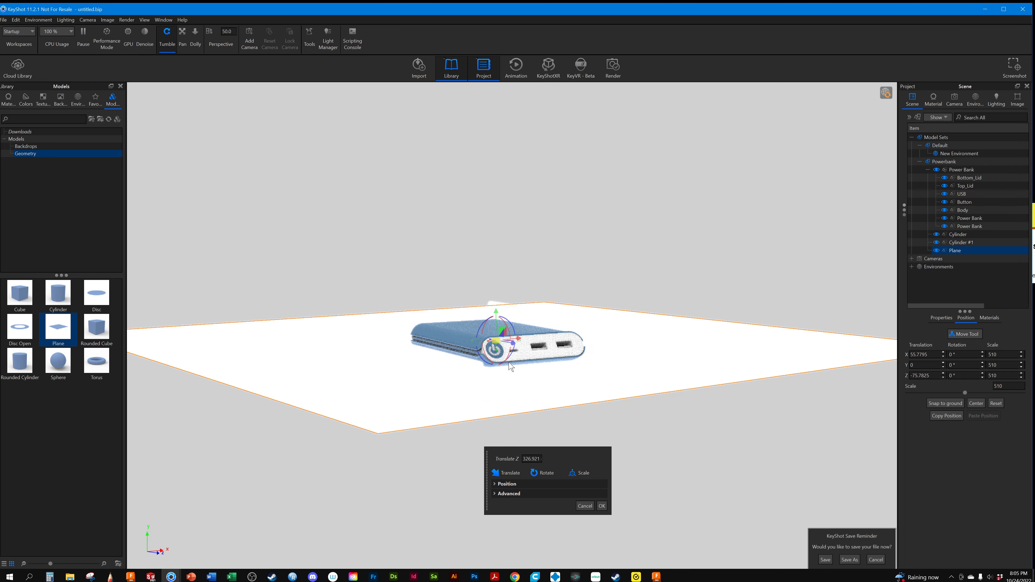
{"action": "middle_click_drag", "start_coordinate": [522, 369], "coordinate": [542, 291]}
{"action": "scroll", "coordinate": [543, 296], "scroll_direction": "up", "scroll_amount": 3}
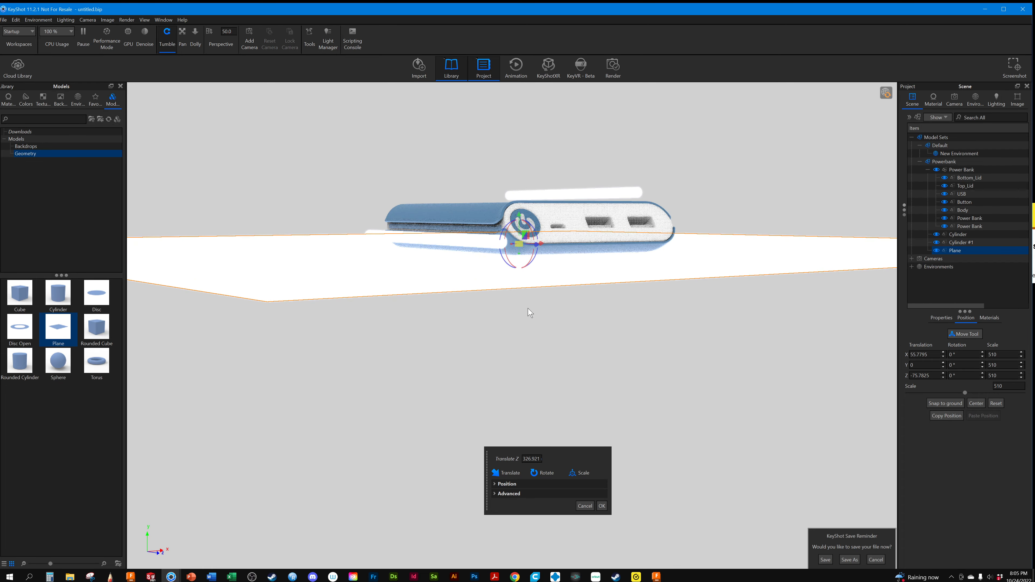
{"action": "scroll", "coordinate": [529, 314], "scroll_direction": "up", "scroll_amount": 3}
{"action": "left_click_drag", "start_coordinate": [550, 314], "coordinate": [611, 515]}
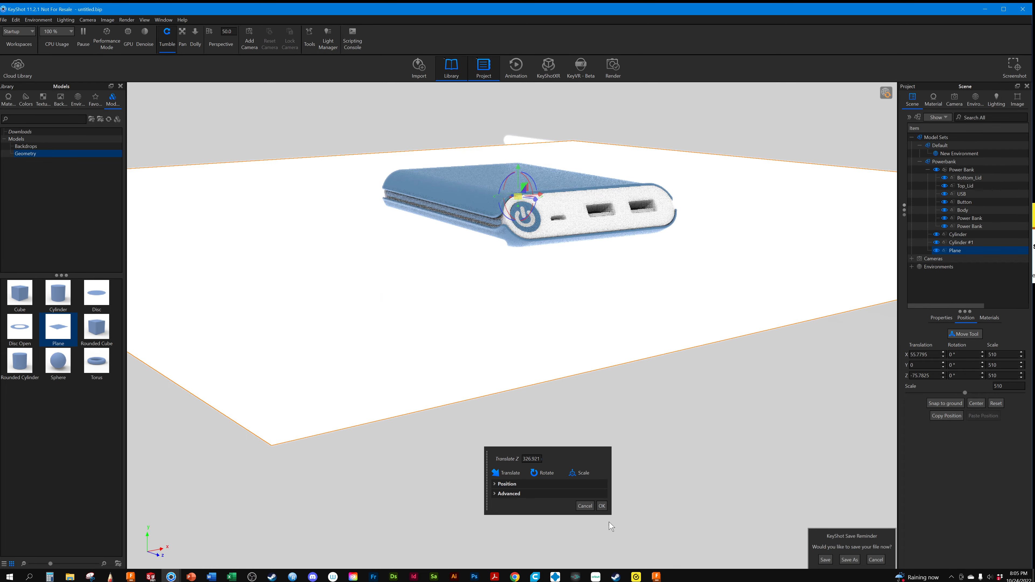
{"action": "left_click", "coordinate": [602, 506]}
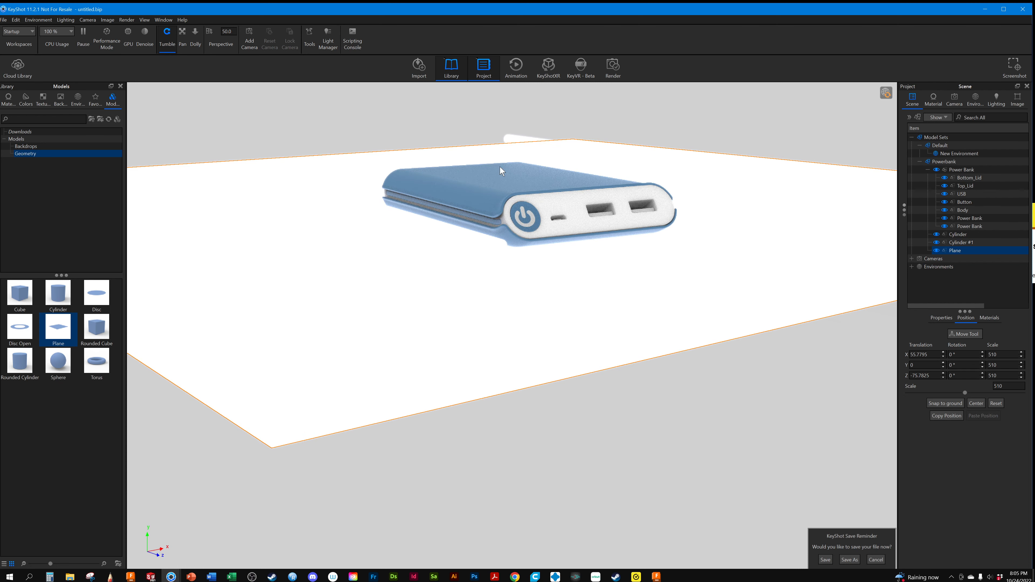
Deselect the Plane and hide both cylinders in the Powerbank model set
{"action": "left_click", "coordinate": [513, 137]}
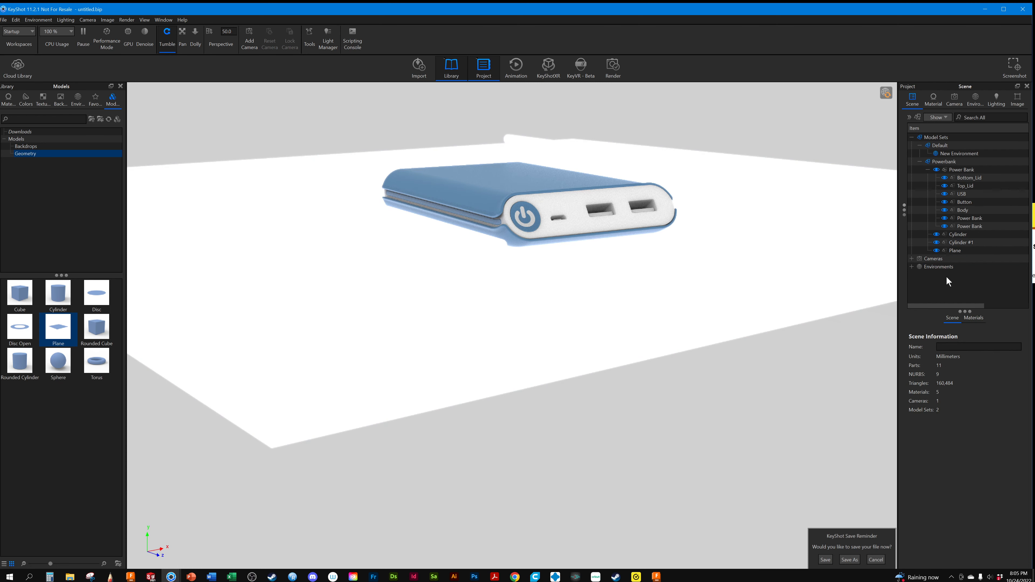
{"action": "left_click", "coordinate": [937, 234]}
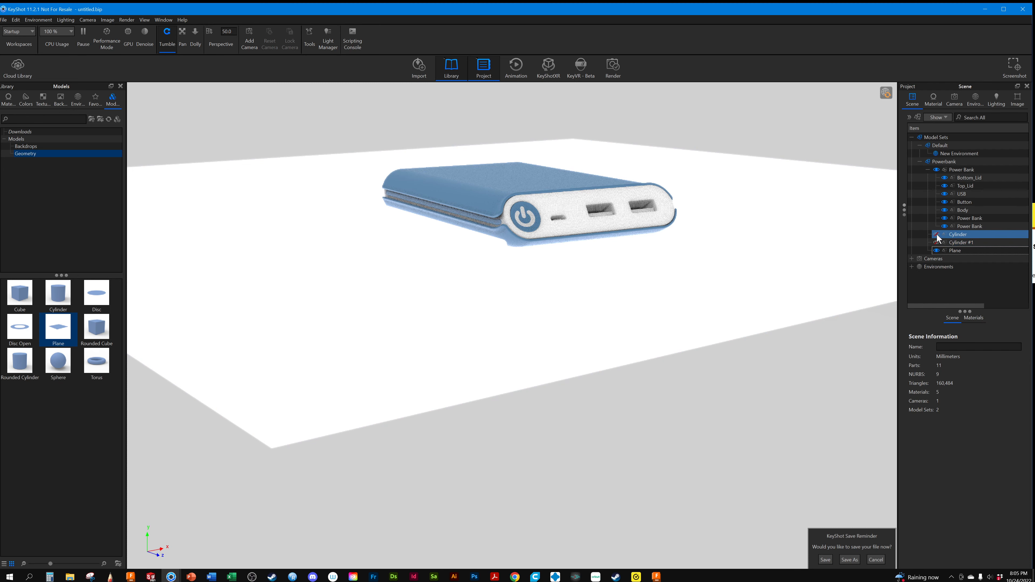
Try the environment background at a brightness of 2.789 and reset it to 1
{"action": "left_click", "coordinate": [979, 316]}
{"action": "left_click", "coordinate": [950, 95]}
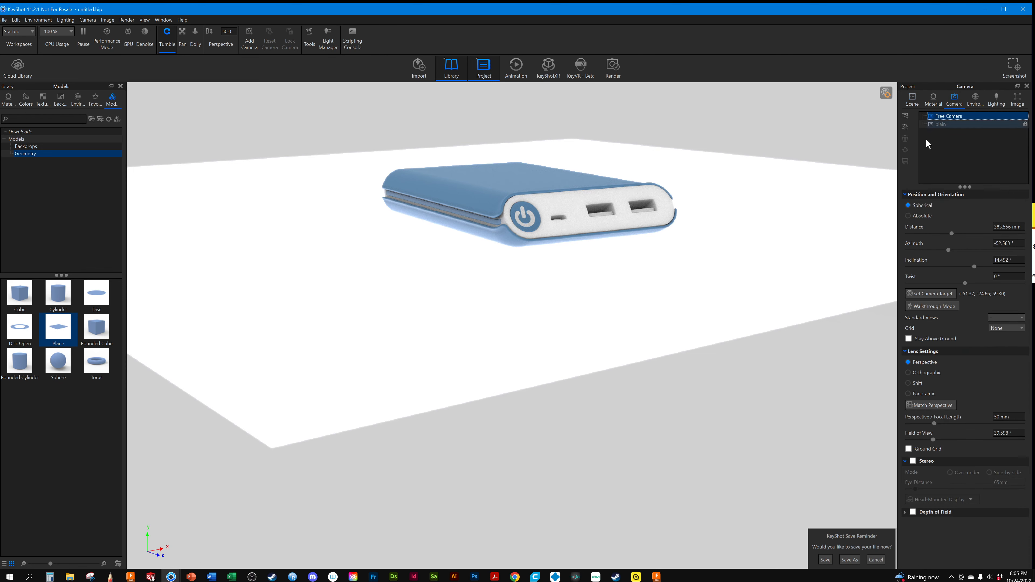
{"action": "left_click", "coordinate": [979, 95]}
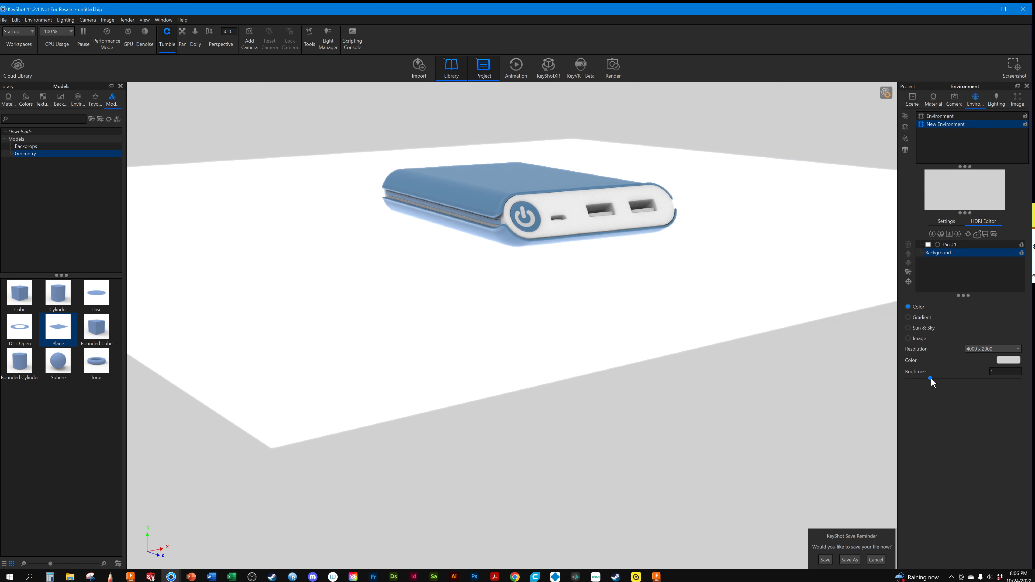
{"action": "left_click_drag", "start_coordinate": [930, 378], "coordinate": [964, 378]}
{"action": "double_click", "coordinate": [997, 372]}
{"action": "type", "text": "1"}
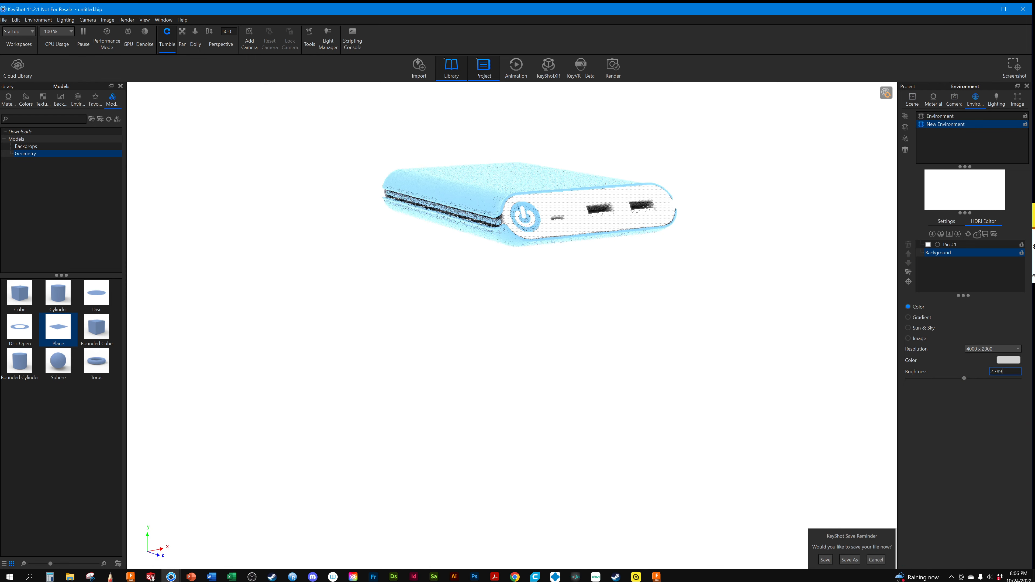
{"action": "key", "text": "Return"}
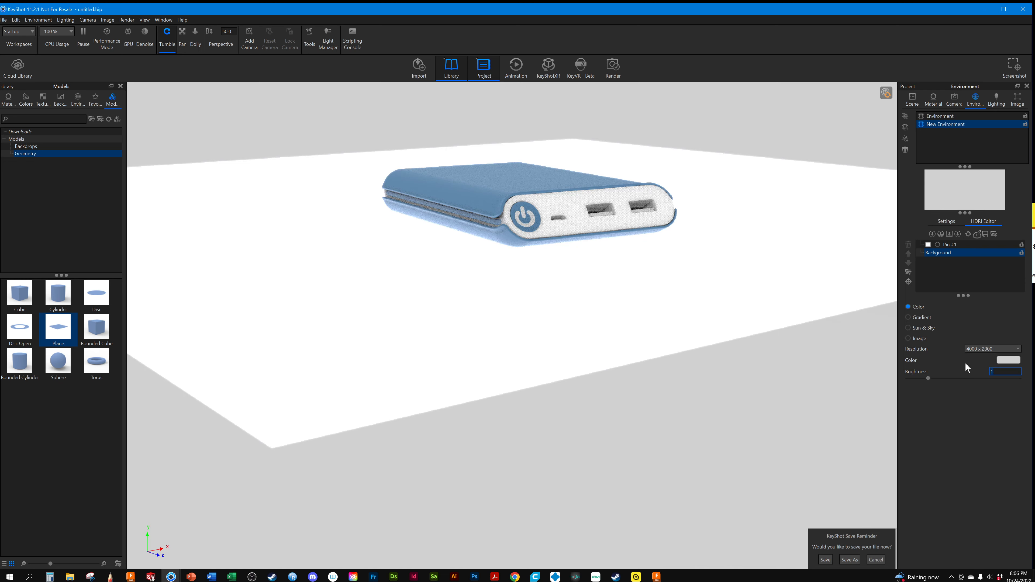
Change the environment background color to black with Black at 100%
{"action": "left_click", "coordinate": [1009, 360]}
{"action": "left_click_drag", "start_coordinate": [978, 426], "coordinate": [1028, 429]}
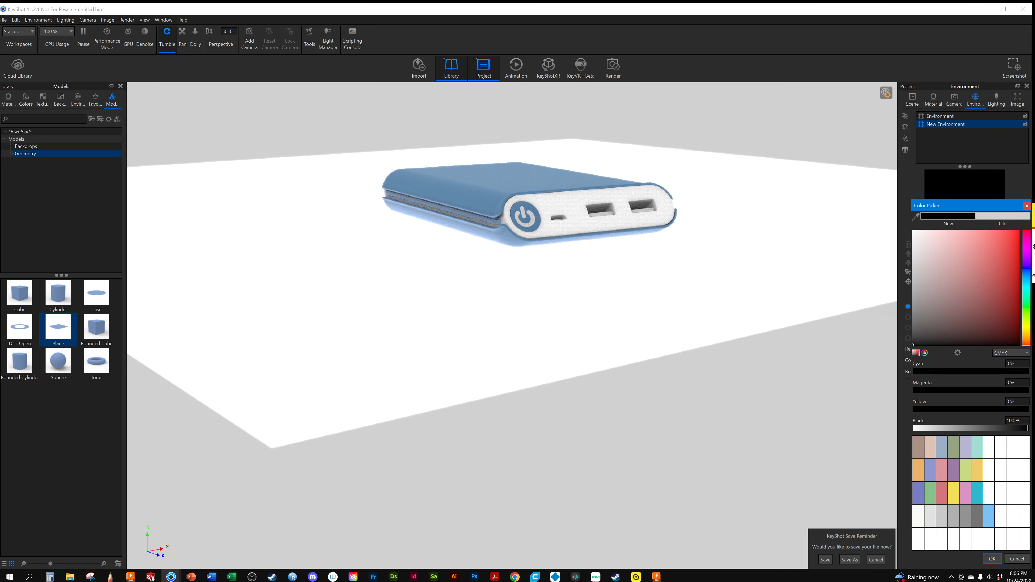
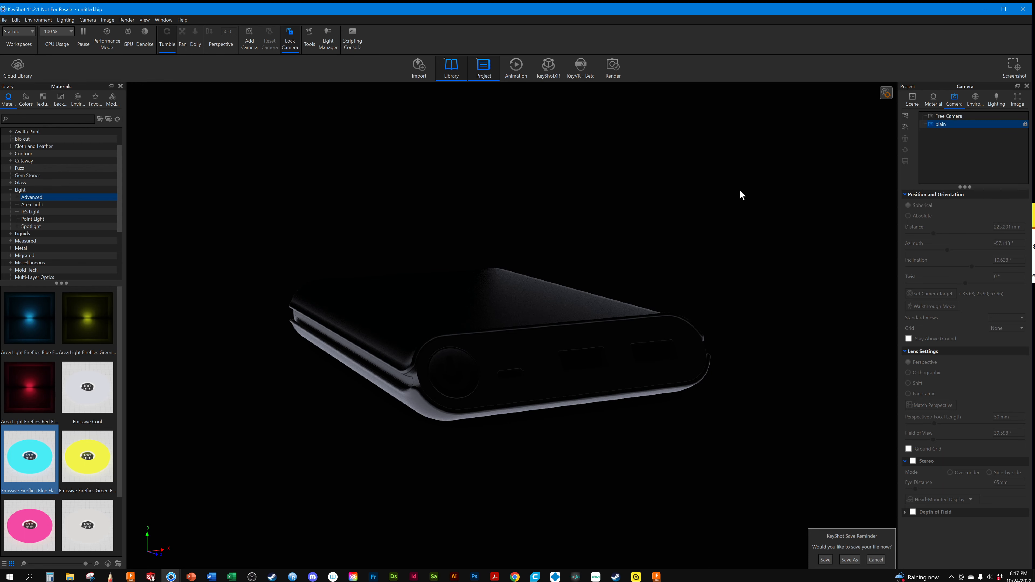
Duplicate Power Bank #1 in the Powerbank model set
{"action": "left_click", "coordinate": [912, 101]}
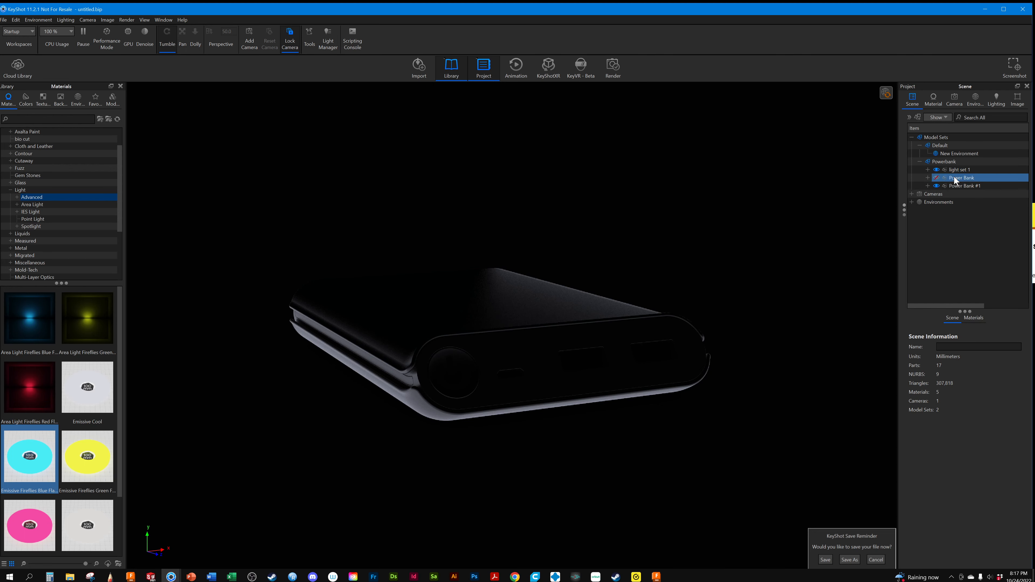
{"action": "left_click", "coordinate": [960, 185]}
{"action": "right_click", "coordinate": [960, 185]}
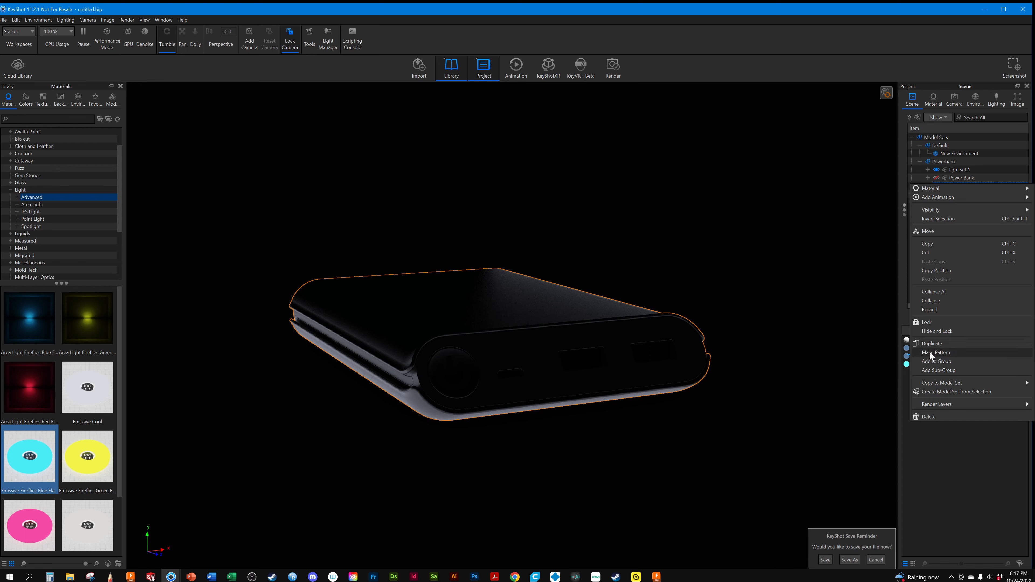
{"action": "left_click", "coordinate": [931, 343]}
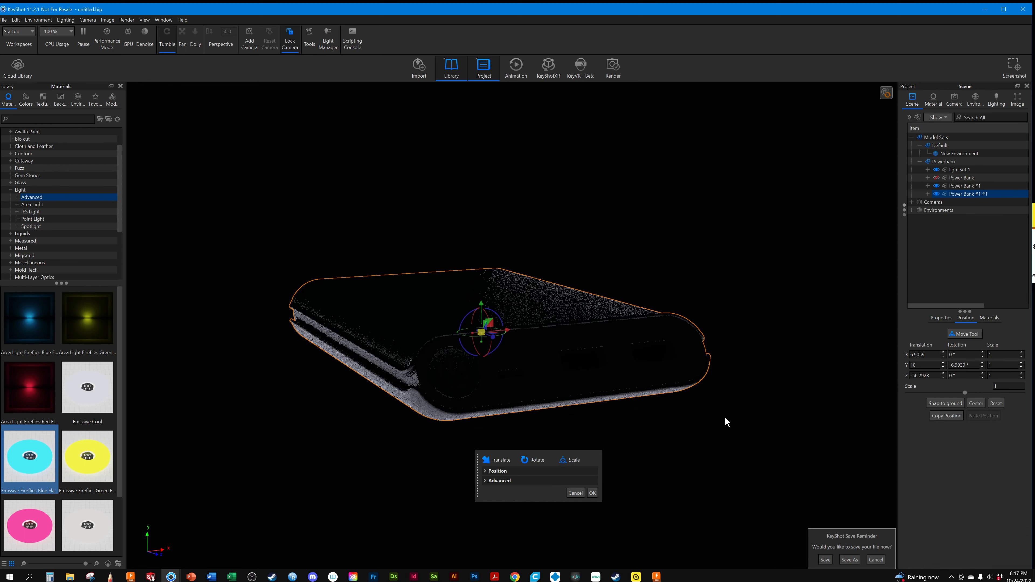
{"action": "left_click", "coordinate": [595, 493]}
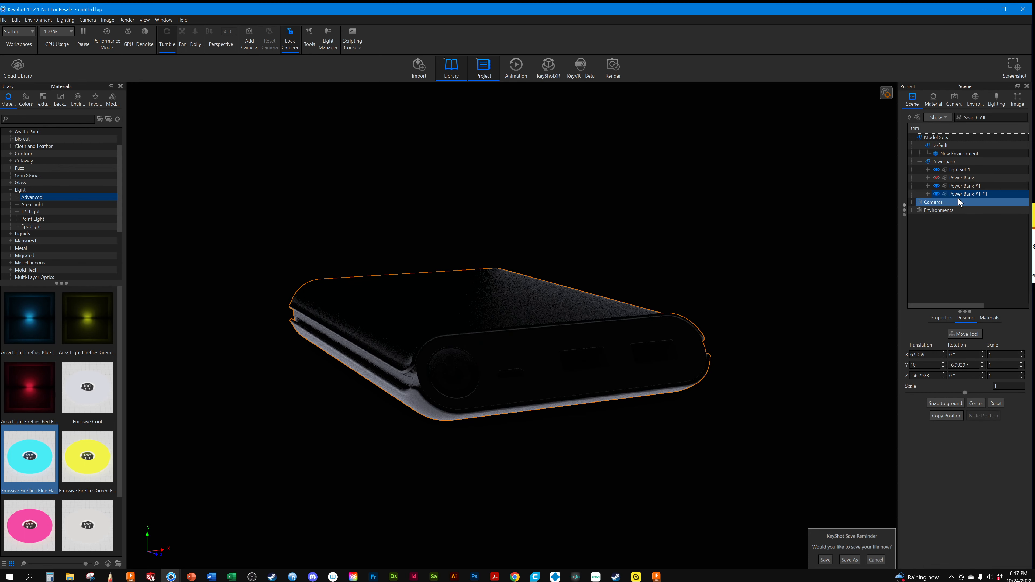
Move the duplicated power bank beside the original to about X 98.78, Z -42.95, rotating it about 15.46° around Y
{"action": "left_click", "coordinate": [965, 333]}
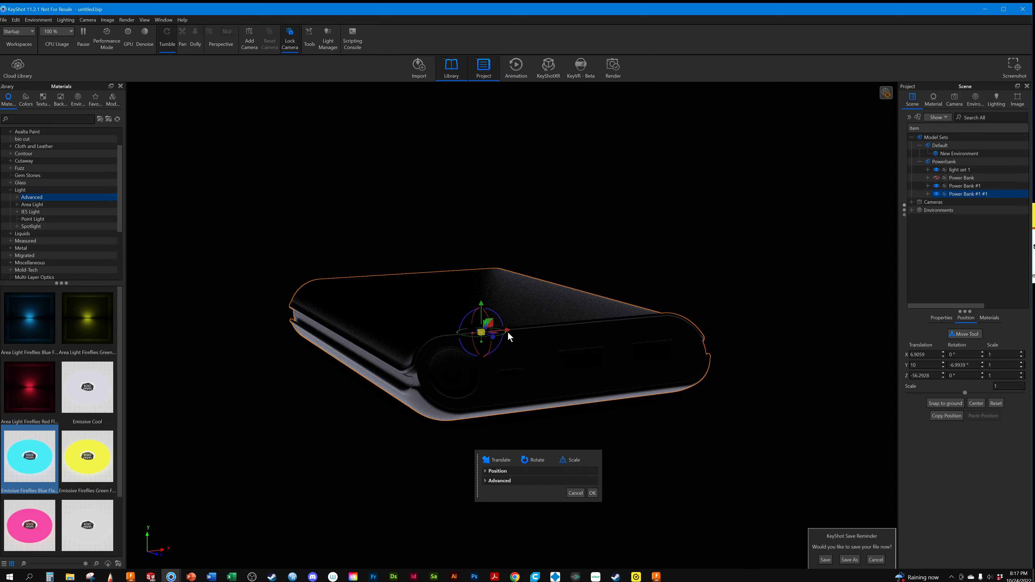
{"action": "left_click_drag", "start_coordinate": [507, 330], "coordinate": [758, 359]}
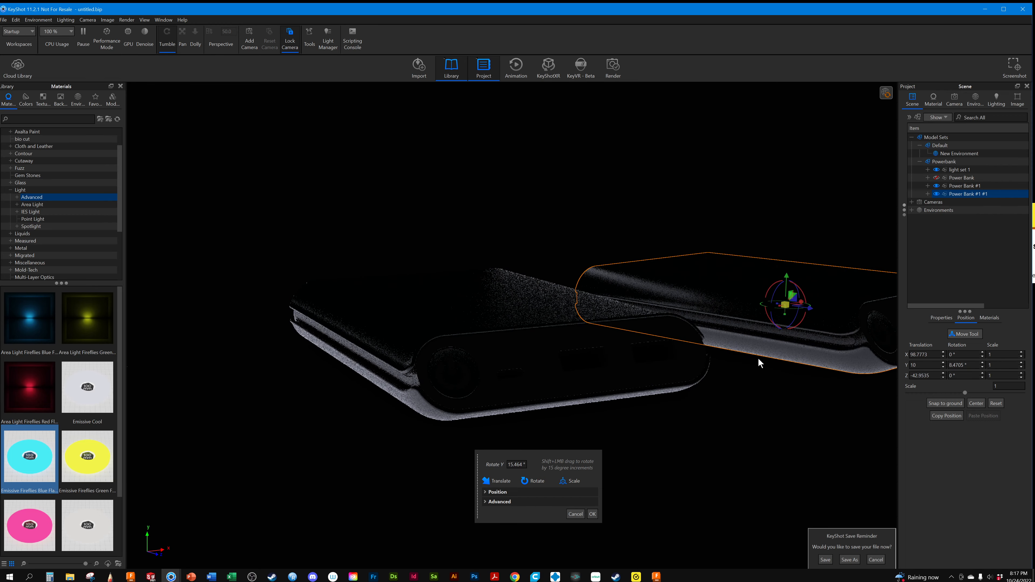
{"action": "left_click", "coordinate": [592, 514]}
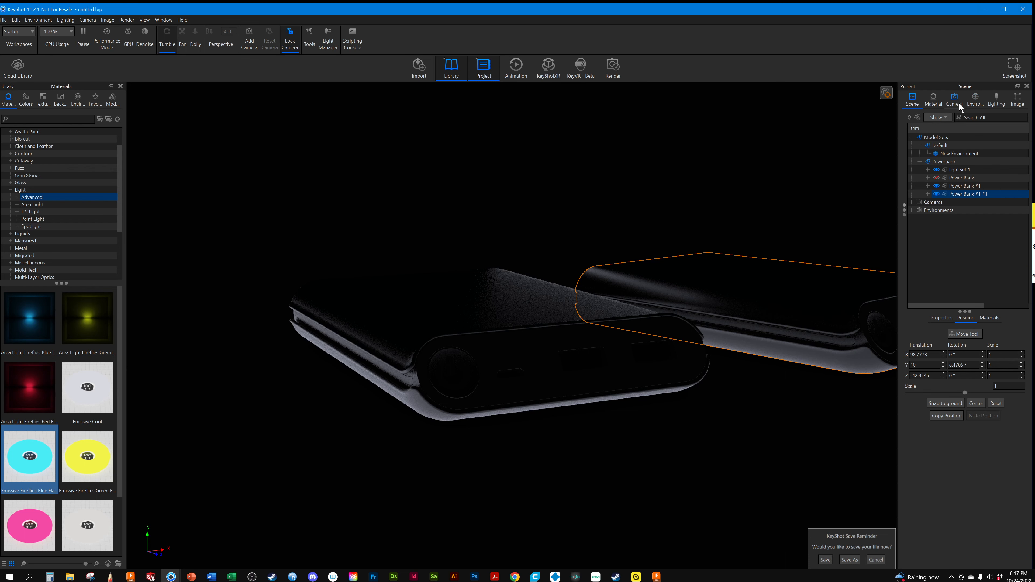
Hide light set 1 in the Powerbank model set, and toggle both visible power banks off and back on
{"action": "left_click", "coordinate": [935, 163]}
{"action": "left_click", "coordinate": [935, 170]}
{"action": "left_click", "coordinate": [945, 202]}
{"action": "left_click", "coordinate": [938, 186]}
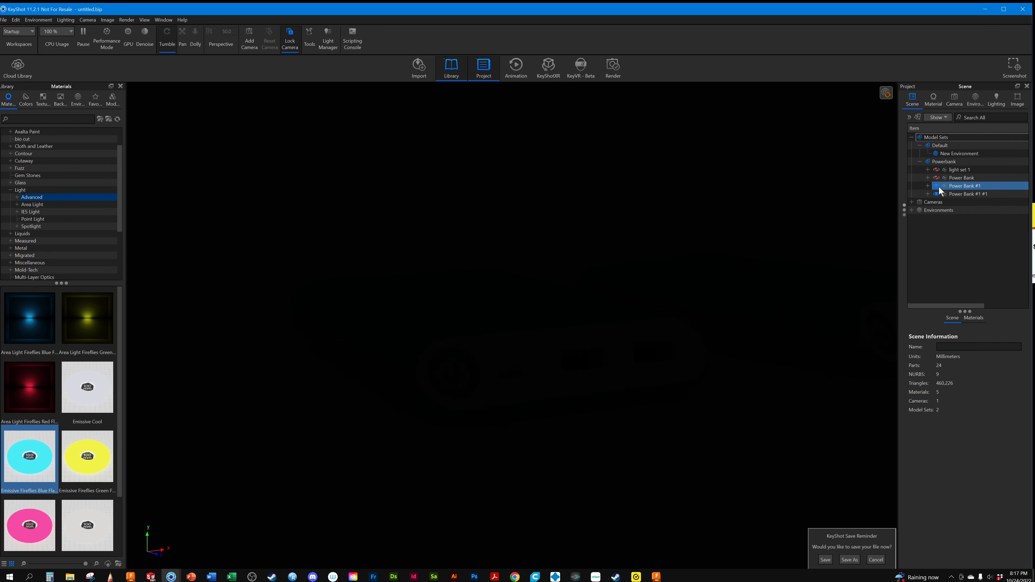
{"action": "left_click", "coordinate": [937, 194]}
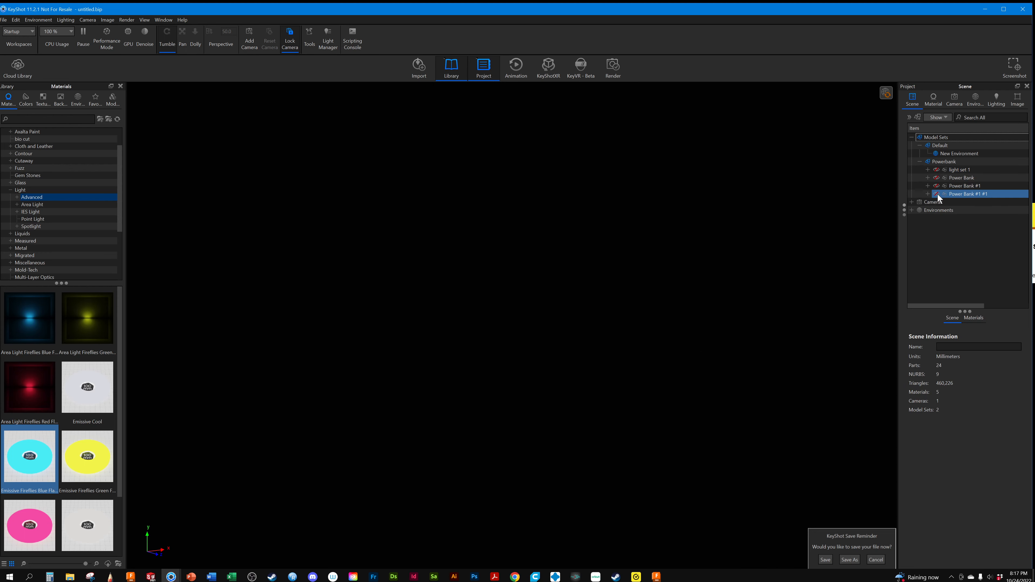
{"action": "left_click", "coordinate": [938, 193]}
{"action": "left_click", "coordinate": [937, 186]}
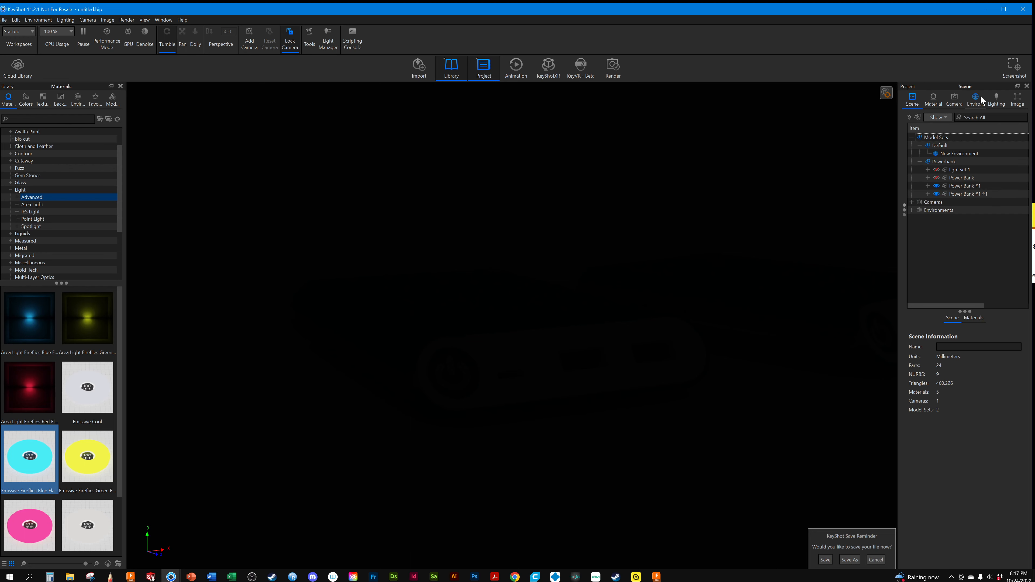
Change the environment background color to white with Black at 0%, and dismiss the save reminder
{"action": "left_click", "coordinate": [974, 100]}
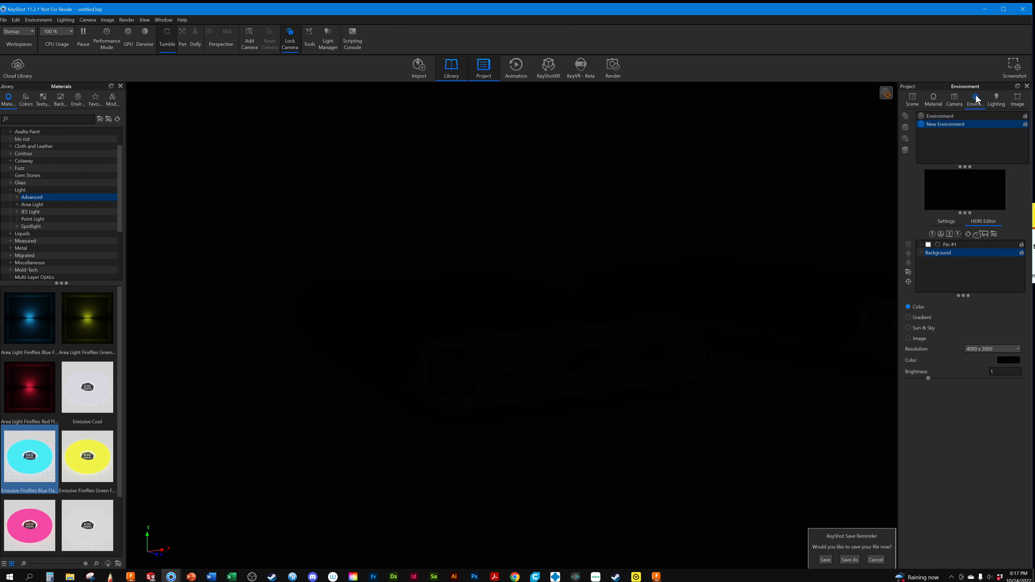
{"action": "left_click", "coordinate": [1008, 360]}
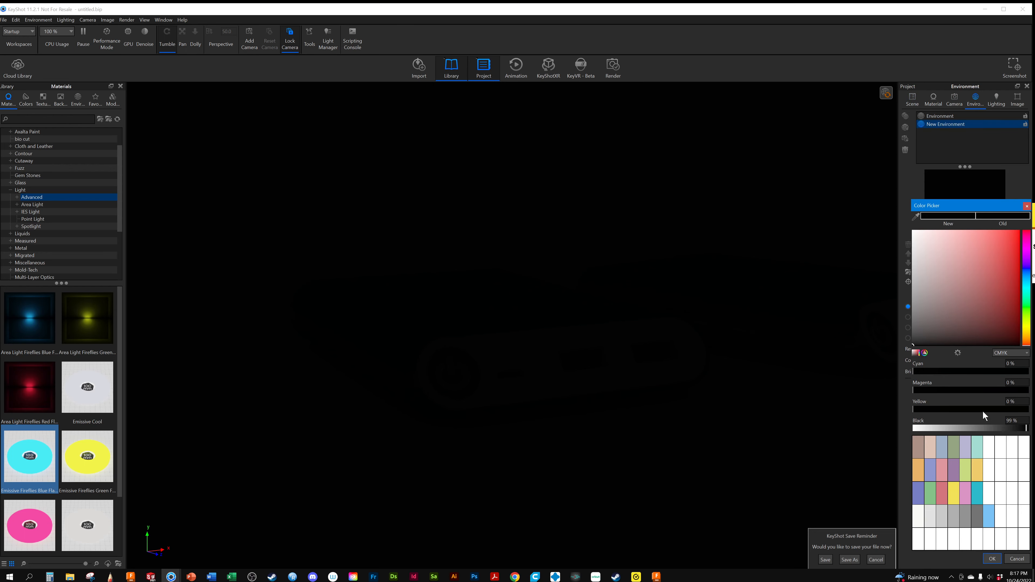
{"action": "left_click_drag", "start_coordinate": [981, 427], "coordinate": [903, 431]}
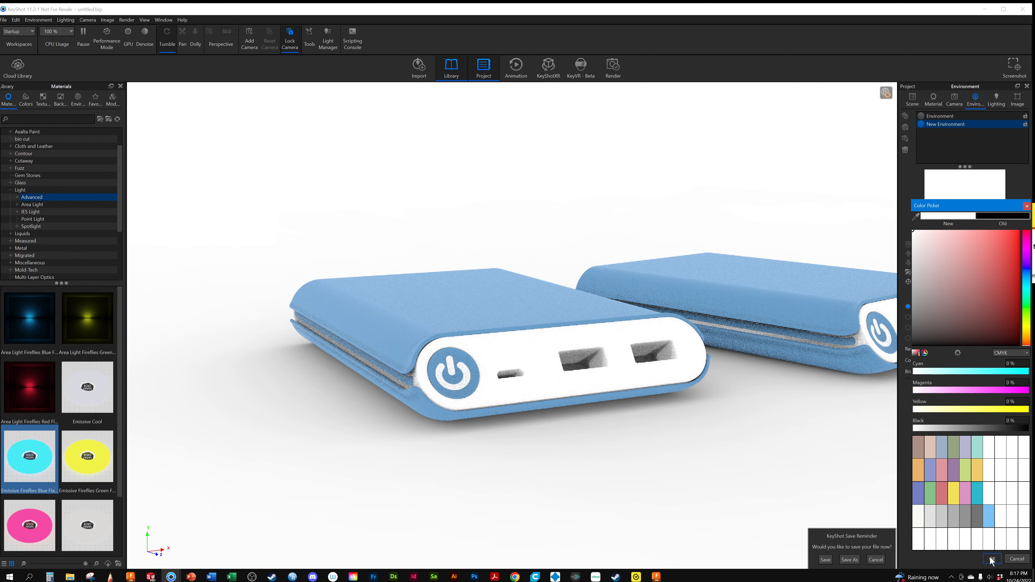
{"action": "left_click", "coordinate": [992, 559]}
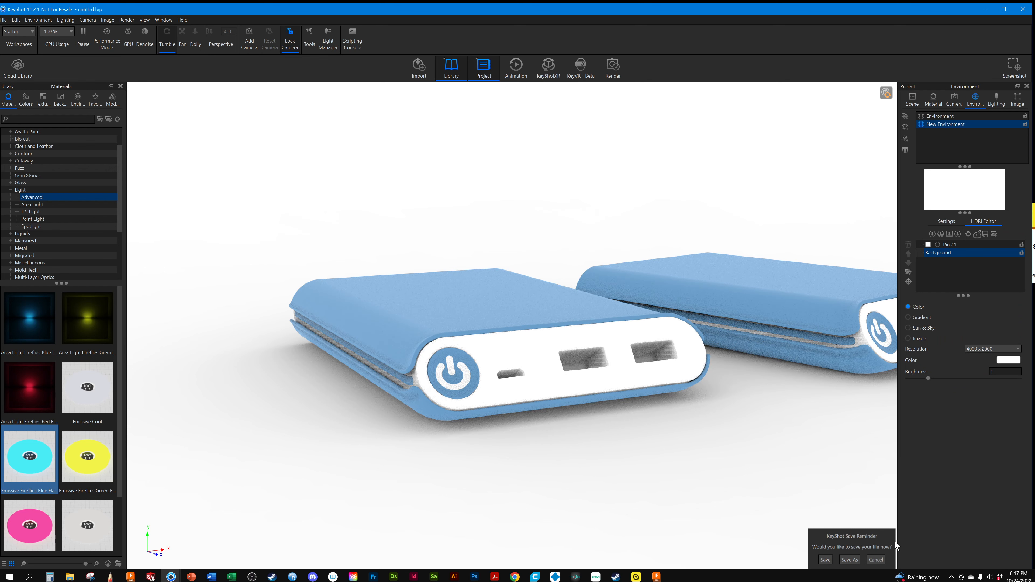
{"action": "left_click", "coordinate": [877, 560]}
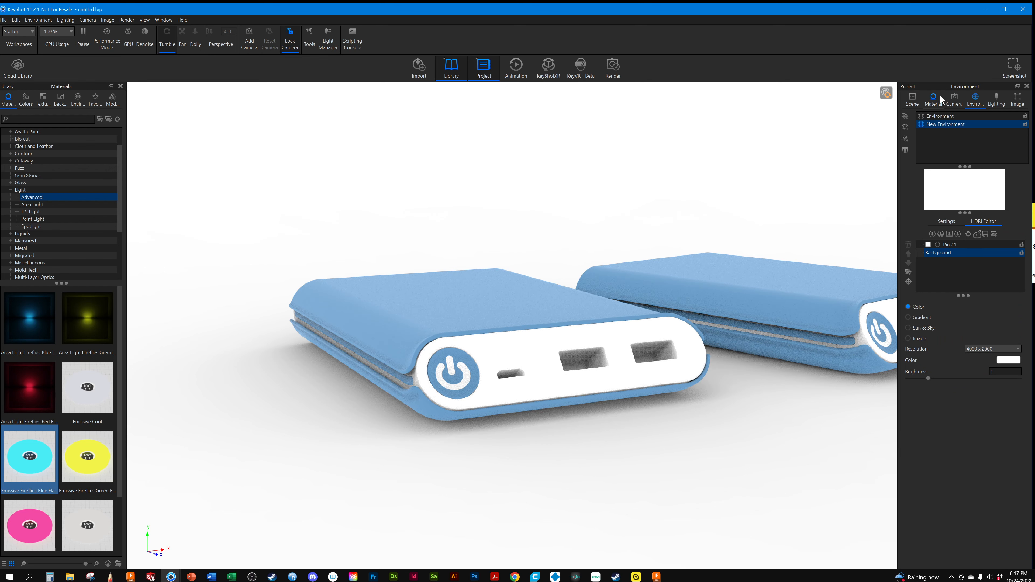
Switch to the Free Camera and frame both power banks at a distance of about 314 mm, azimuth -50.6°, inclination 13.9°
{"action": "left_click", "coordinate": [947, 99]}
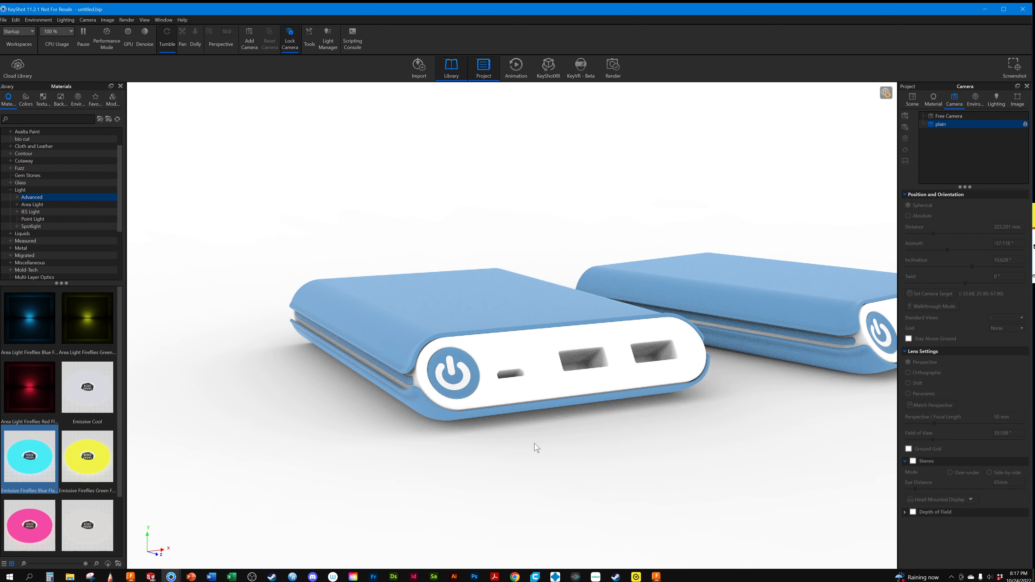
{"action": "left_click", "coordinate": [948, 117]}
{"action": "middle_click_drag", "start_coordinate": [638, 297], "coordinate": [483, 359]}
{"action": "left_click_drag", "start_coordinate": [483, 359], "coordinate": [535, 374]}
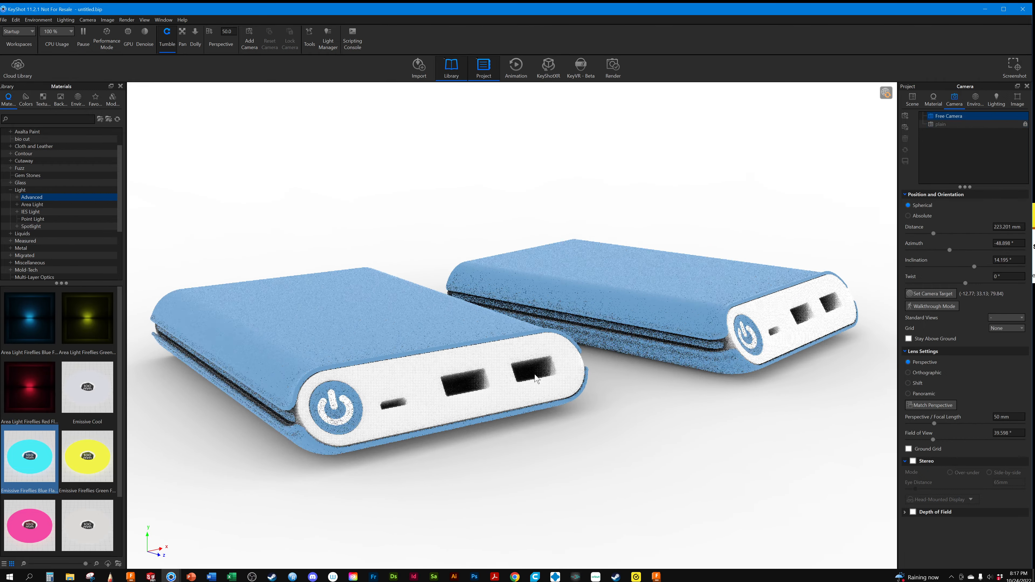
{"action": "scroll", "coordinate": [535, 374], "scroll_direction": "down", "scroll_amount": 5}
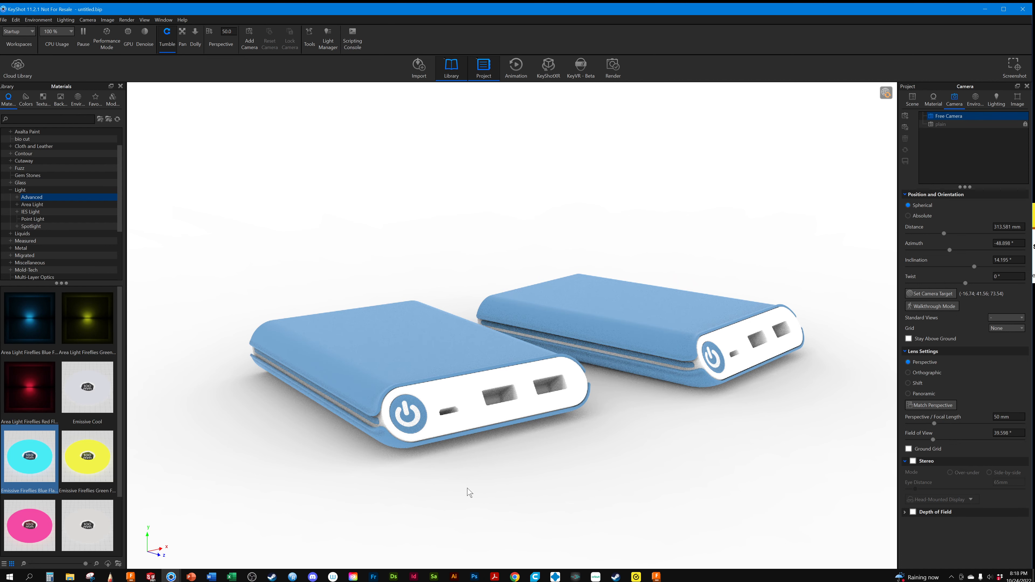
{"action": "left_click_drag", "start_coordinate": [467, 490], "coordinate": [474, 485]}
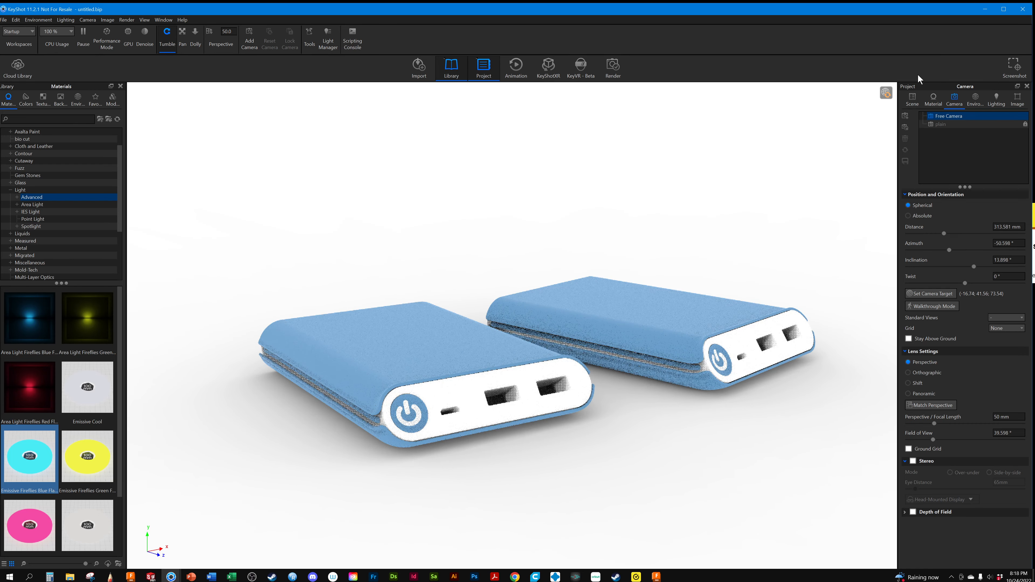
Stand the duplicated power bank upright with its ports on top, rotated to X 90°, about Y 57.13°, Z 180°
{"action": "left_click", "coordinate": [936, 99]}
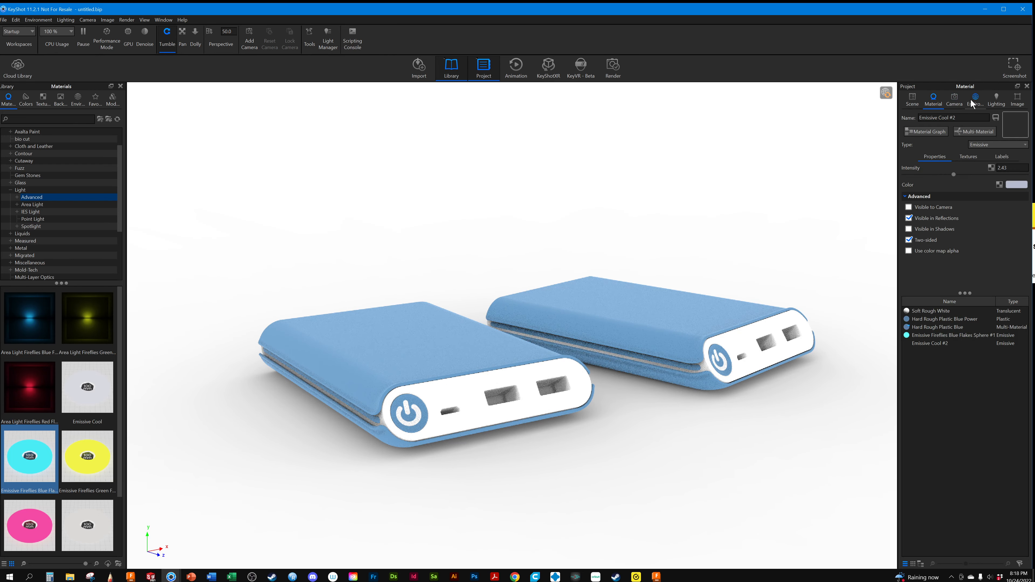
{"action": "left_click", "coordinate": [977, 99]}
{"action": "left_click", "coordinate": [942, 97]}
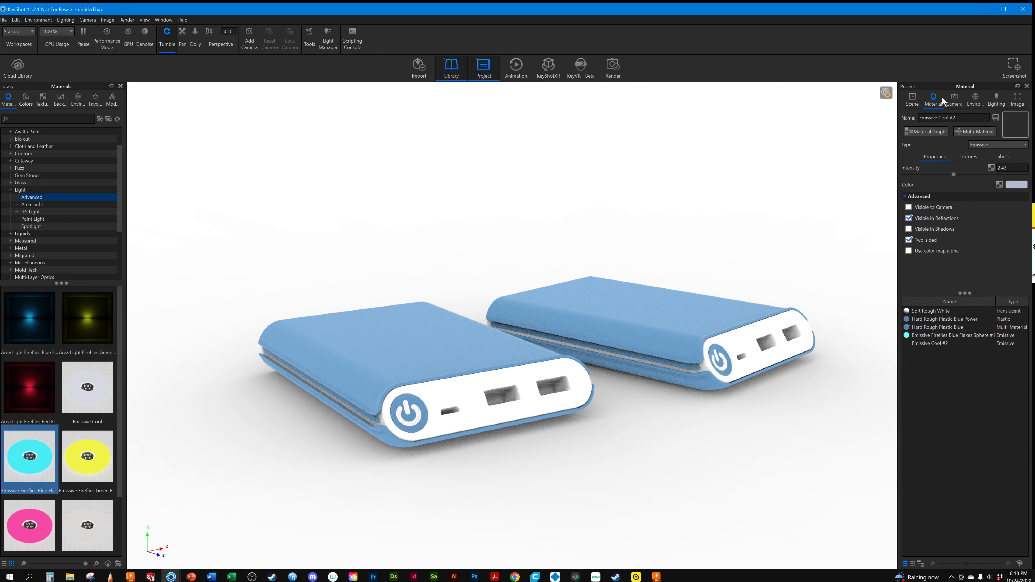
{"action": "left_click", "coordinate": [913, 97]}
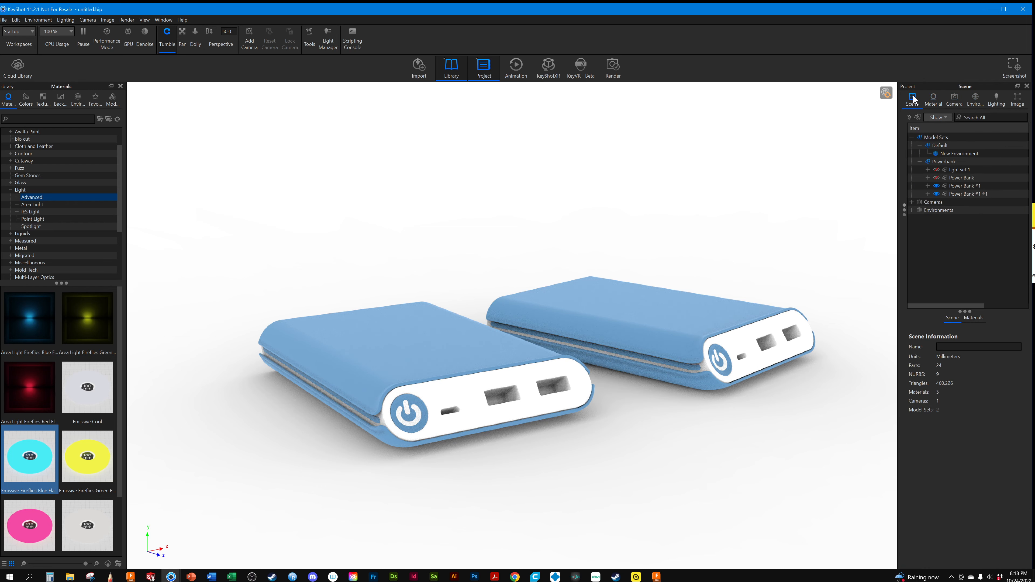
{"action": "left_click", "coordinate": [962, 186]}
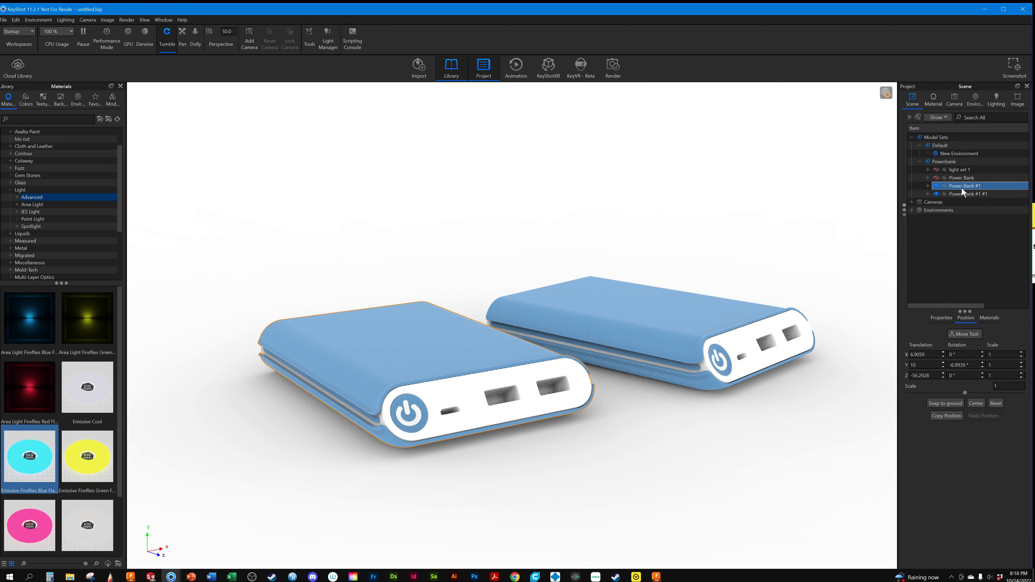
{"action": "left_click", "coordinate": [961, 192]}
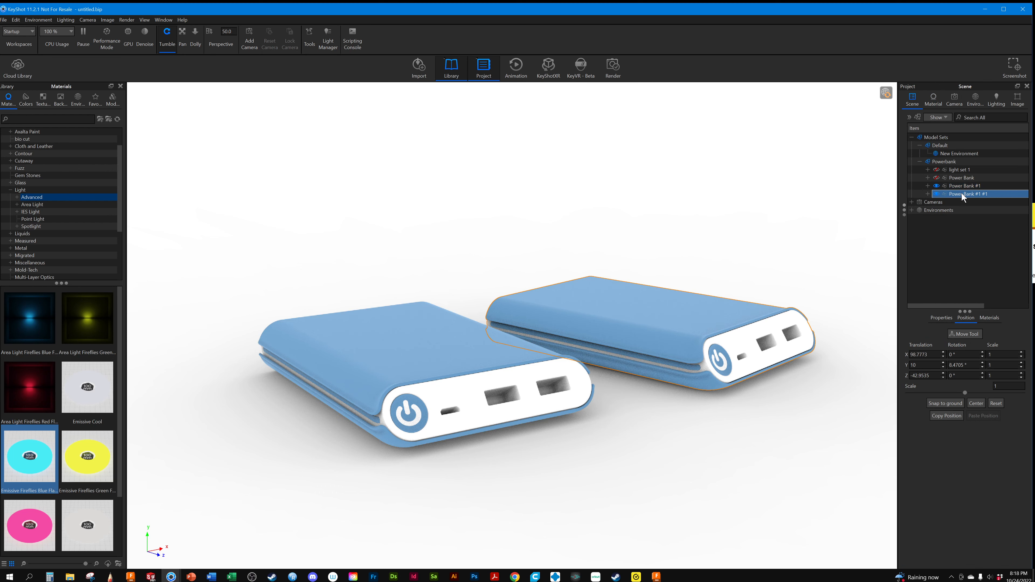
{"action": "left_click", "coordinate": [961, 331]}
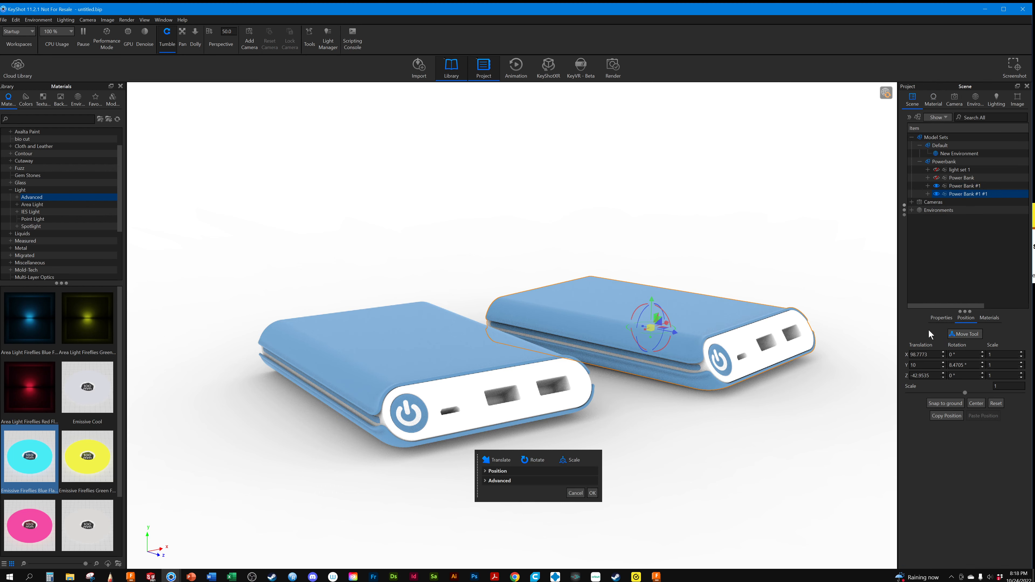
{"action": "left_click_drag", "start_coordinate": [667, 317], "coordinate": [623, 296]}
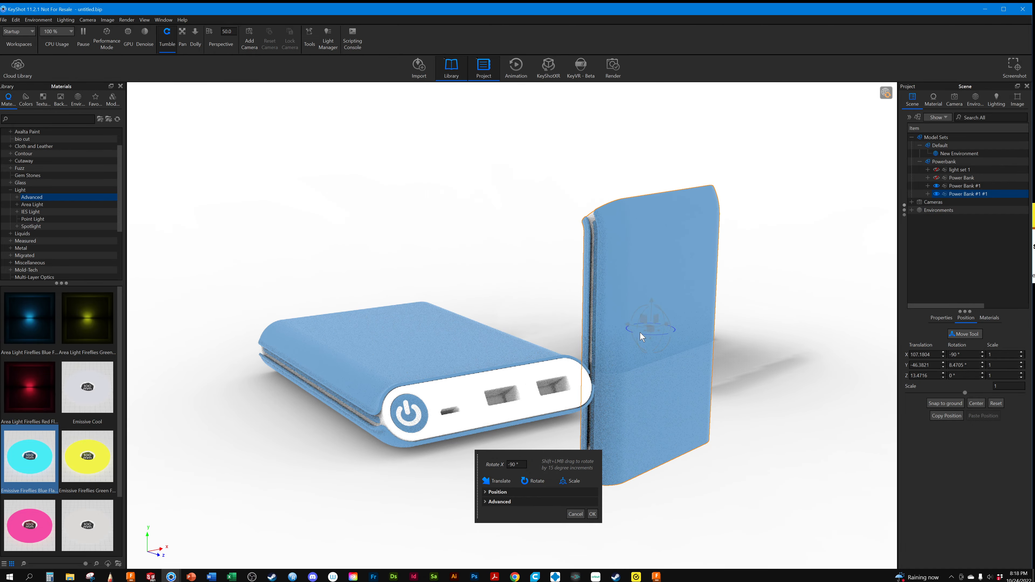
{"action": "left_click_drag", "start_coordinate": [642, 334], "coordinate": [413, 348], "text": "shift"}
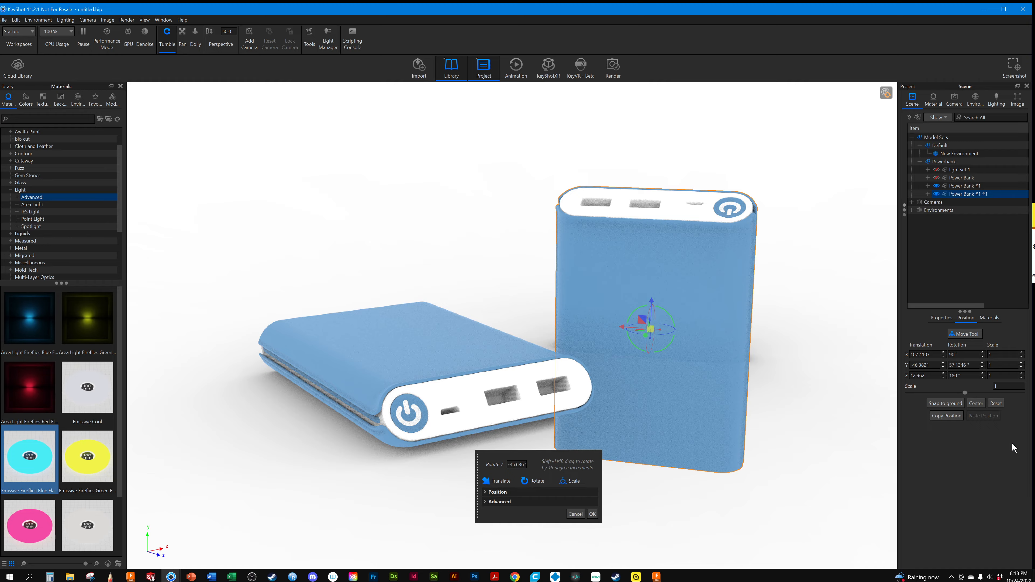
{"action": "left_click", "coordinate": [593, 515]}
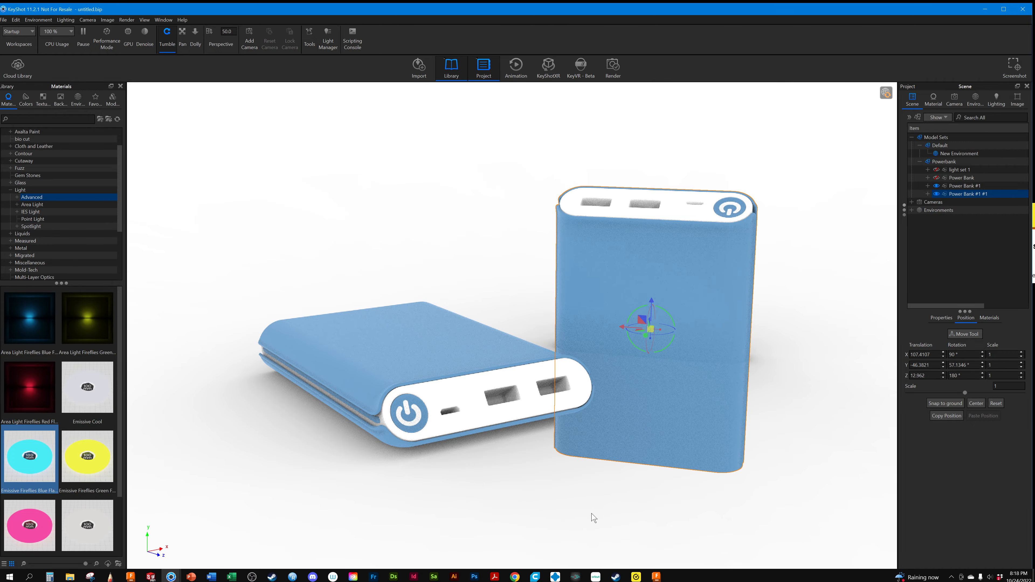
Check the upright power bank from several angles and snap it to the ground
{"action": "left_click_drag", "start_coordinate": [561, 474], "coordinate": [394, 473]}
{"action": "middle_click_drag", "start_coordinate": [684, 435], "coordinate": [249, 414]}
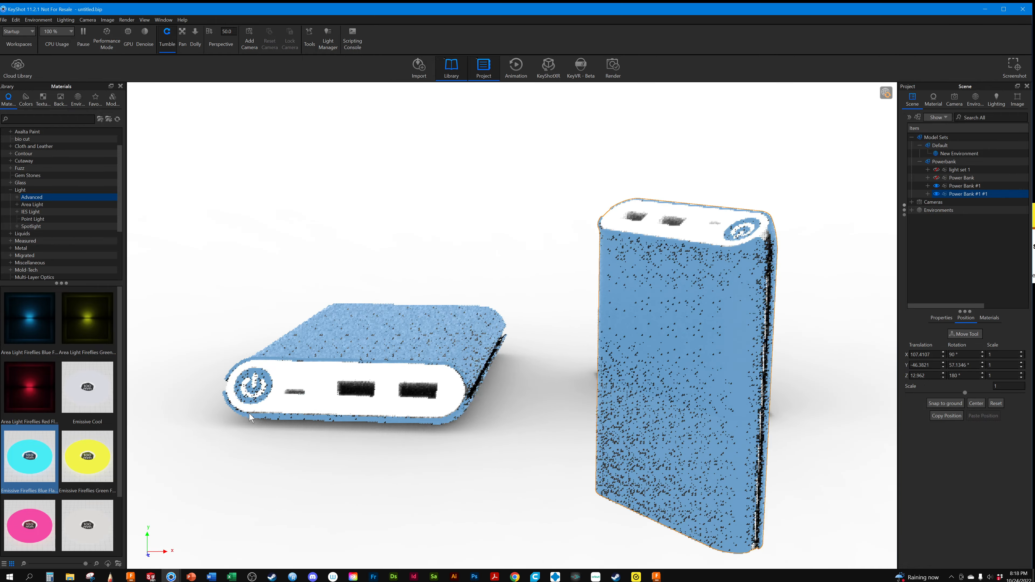
{"action": "left_click_drag", "start_coordinate": [249, 414], "coordinate": [437, 426]}
{"action": "middle_click_drag", "start_coordinate": [437, 426], "coordinate": [697, 346]}
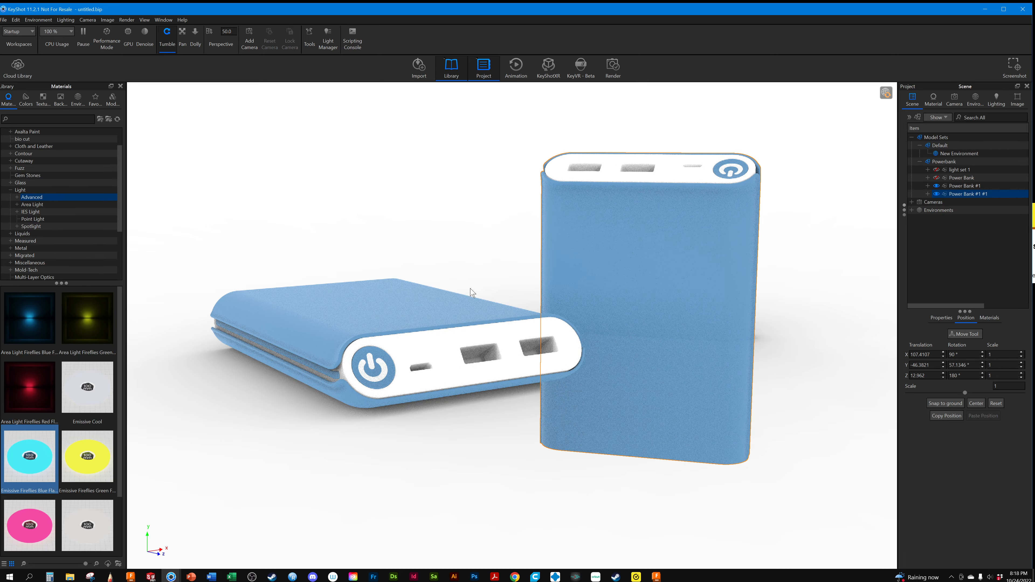
{"action": "mouse_move", "coordinate": [487, 270]}
{"action": "left_mouse_down"}
{"action": "mouse_move", "coordinate": [460, 288]}
{"action": "mouse_move", "coordinate": [492, 282]}
{"action": "left_mouse_up"}
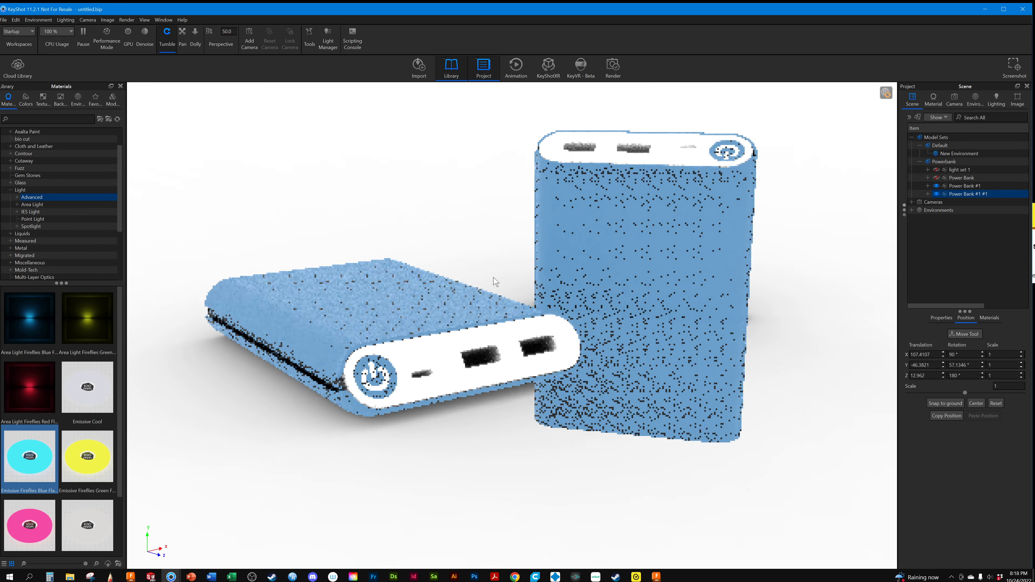
{"action": "left_click", "coordinate": [968, 195]}
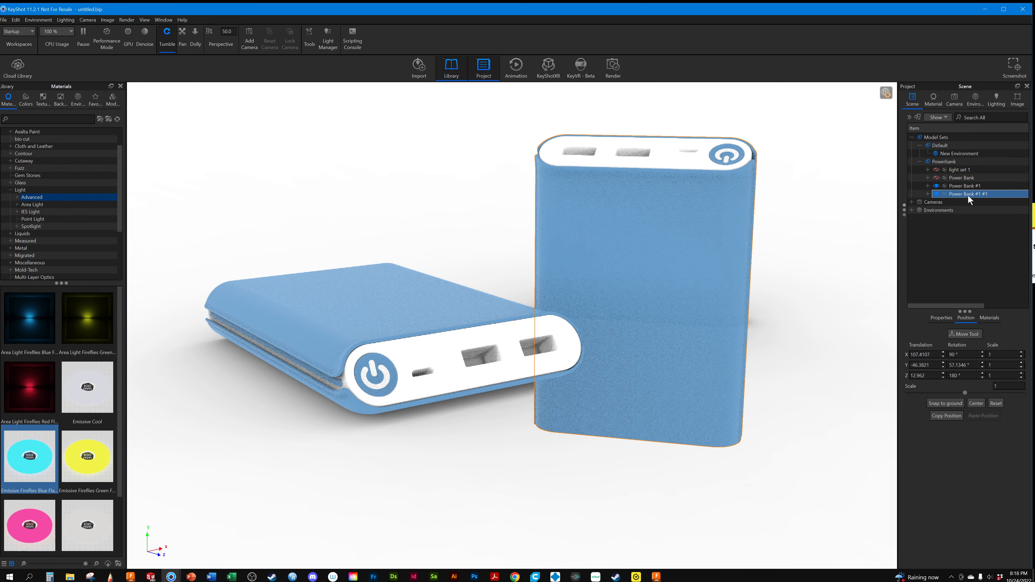
{"action": "left_click", "coordinate": [951, 402]}
Frame both power banks at a distance of about 393 mm, azimuth -37.1°, inclination 11.1°, and open the camera settings
{"action": "scroll", "coordinate": [710, 356], "scroll_direction": "down", "scroll_amount": 5}
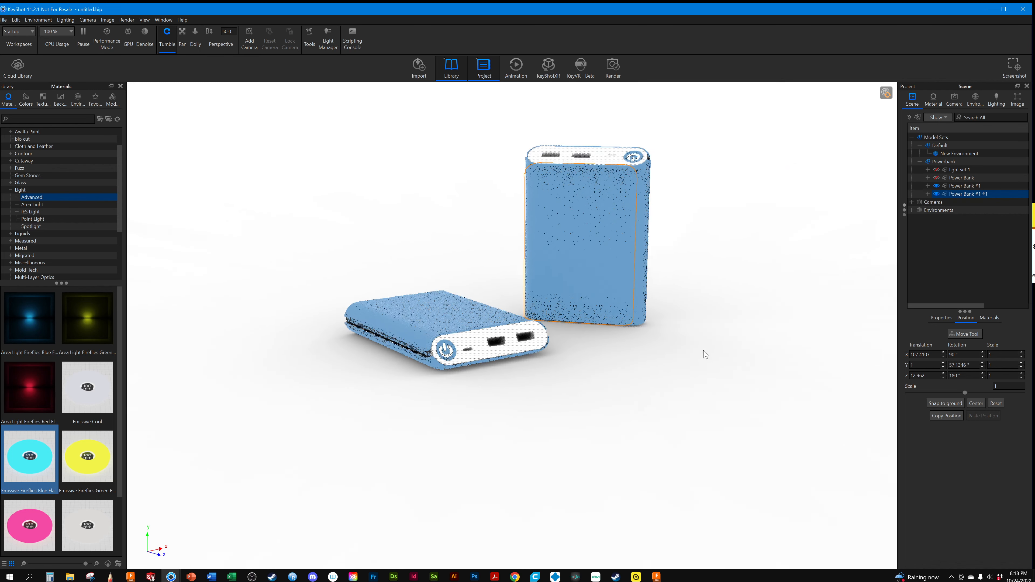
{"action": "left_click_drag", "start_coordinate": [705, 354], "coordinate": [683, 412]}
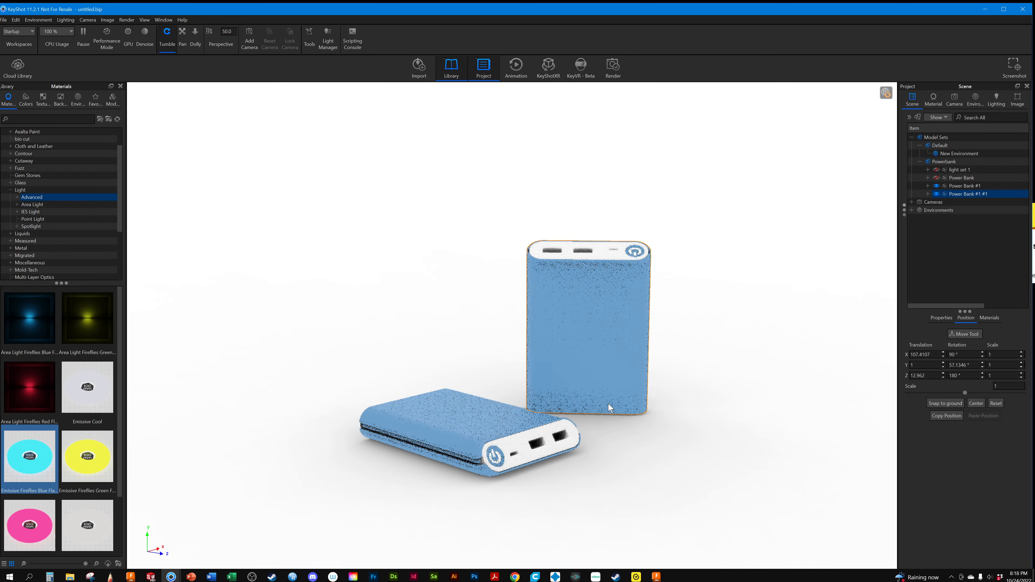
{"action": "scroll", "coordinate": [609, 403], "scroll_direction": "up", "scroll_amount": 3}
{"action": "middle_click_drag", "start_coordinate": [758, 417], "coordinate": [751, 359]}
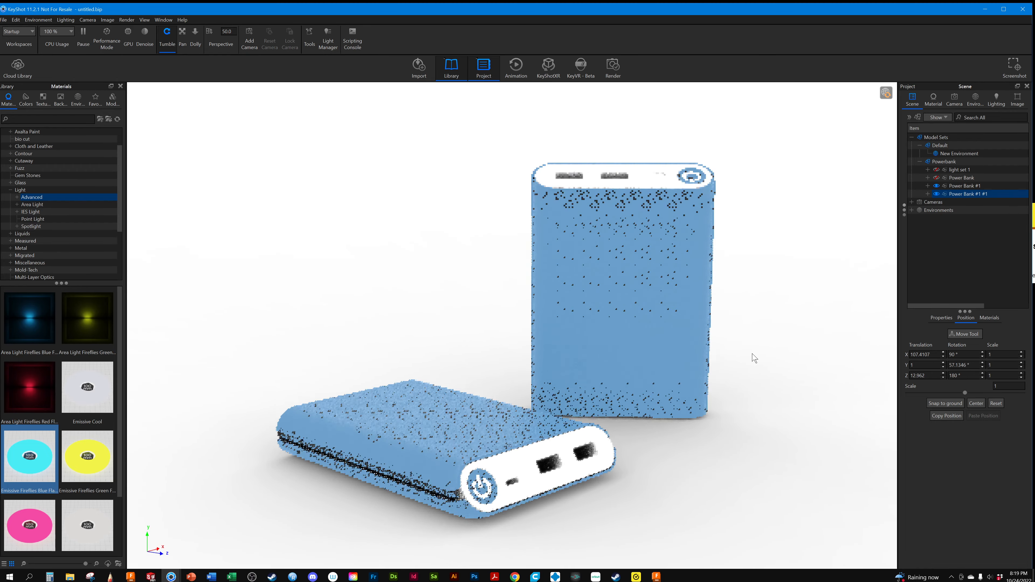
{"action": "left_click", "coordinate": [954, 102]}
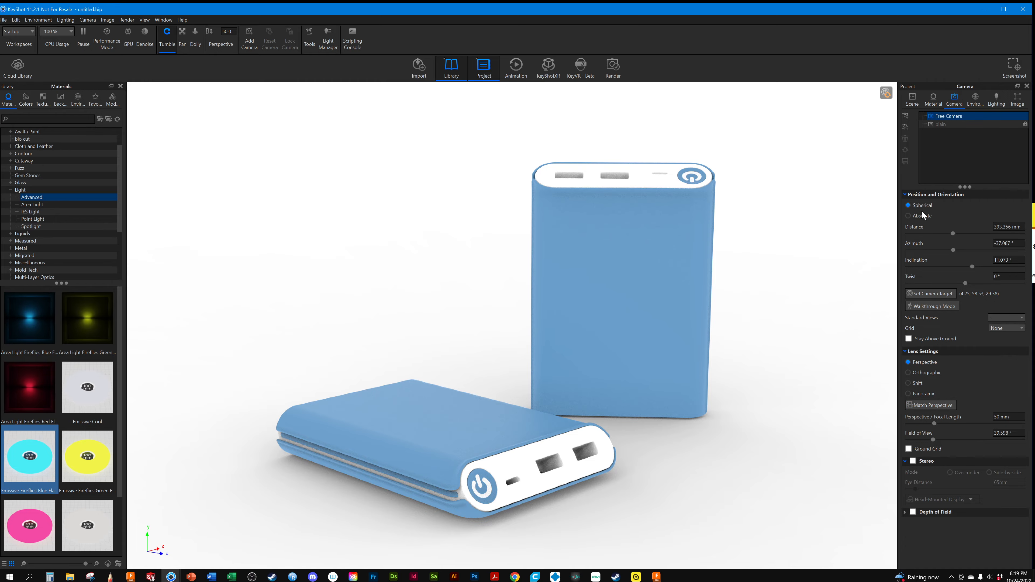
Set the Free Camera distance to 364 mm and turn it to about -43° azimuth and 4° inclination
{"action": "mouse_move", "coordinate": [953, 234]}
{"action": "left_mouse_down"}
{"action": "mouse_move", "coordinate": [990, 233]}
{"action": "mouse_move", "coordinate": [942, 240]}
{"action": "mouse_move", "coordinate": [955, 238]}
{"action": "left_mouse_up"}
{"action": "scroll", "coordinate": [769, 286], "scroll_direction": "down", "scroll_amount": 5}
{"action": "scroll", "coordinate": [771, 290], "scroll_direction": "up", "scroll_amount": 5}
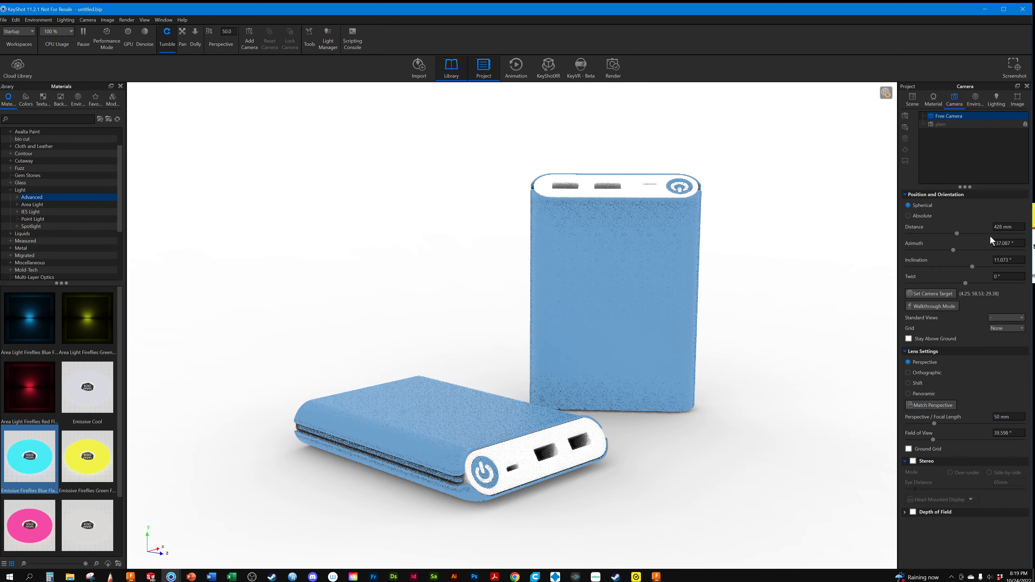
{"action": "left_click_drag", "start_coordinate": [958, 232], "coordinate": [951, 240]}
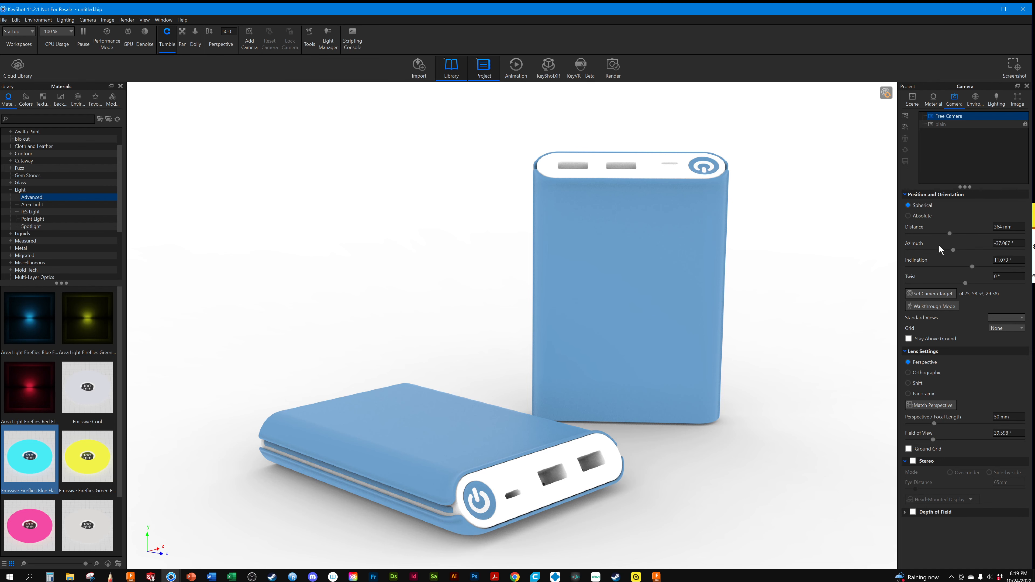
{"action": "left_click_drag", "start_coordinate": [954, 249], "coordinate": [968, 267]}
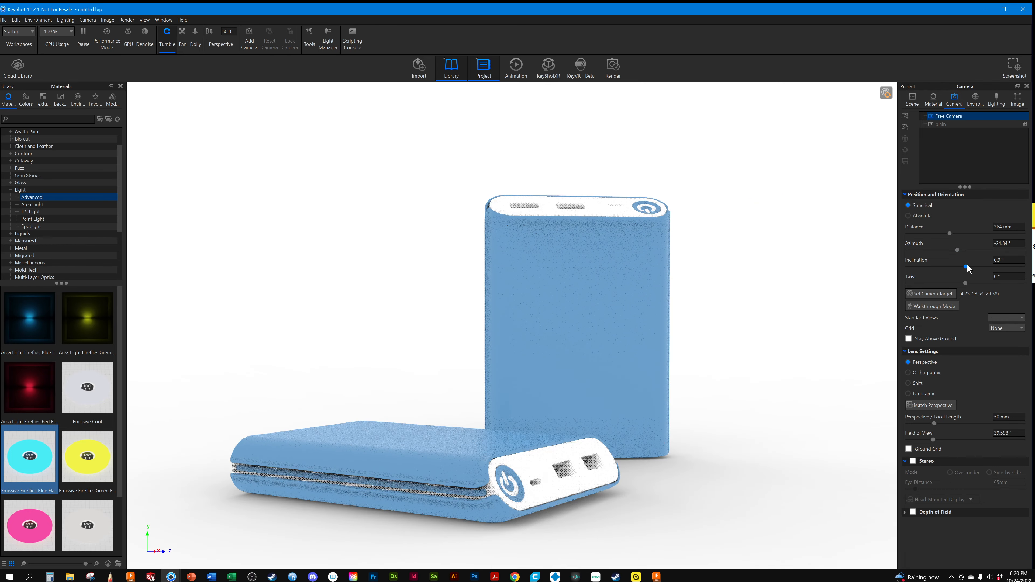
{"action": "left_click_drag", "start_coordinate": [786, 388], "coordinate": [701, 396]}
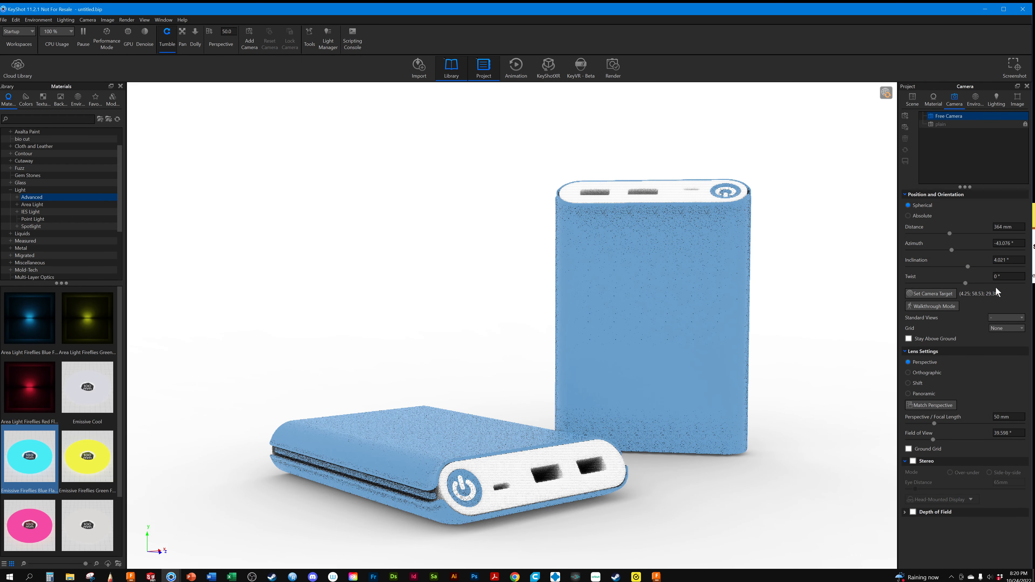
Set the camera inclination to 0°, pan to centre both power banks, and tilt the view to about 1.6° inclination
{"action": "left_click", "coordinate": [995, 260]}
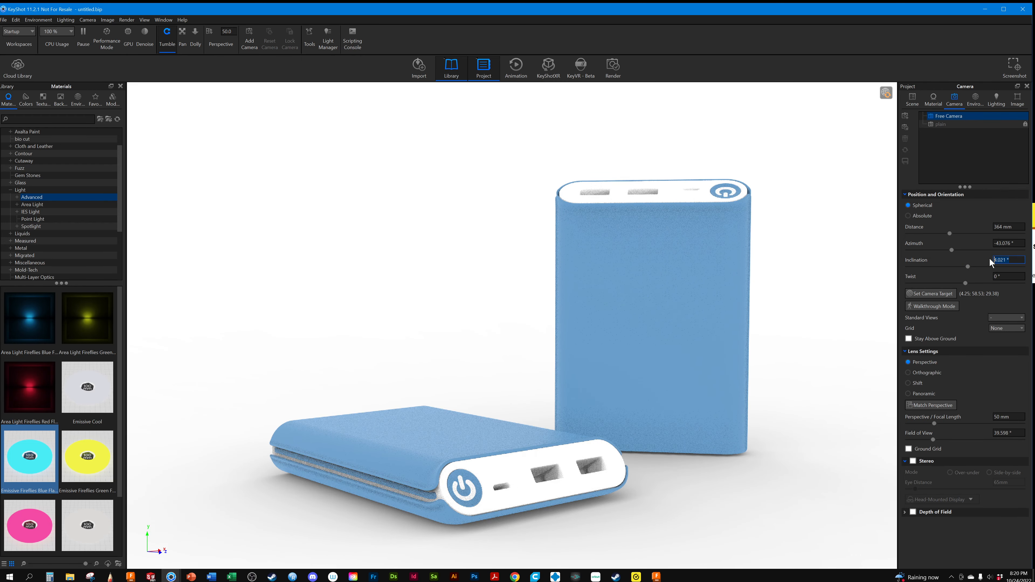
{"action": "type", "text": "0"}
{"action": "key", "text": "Return"}
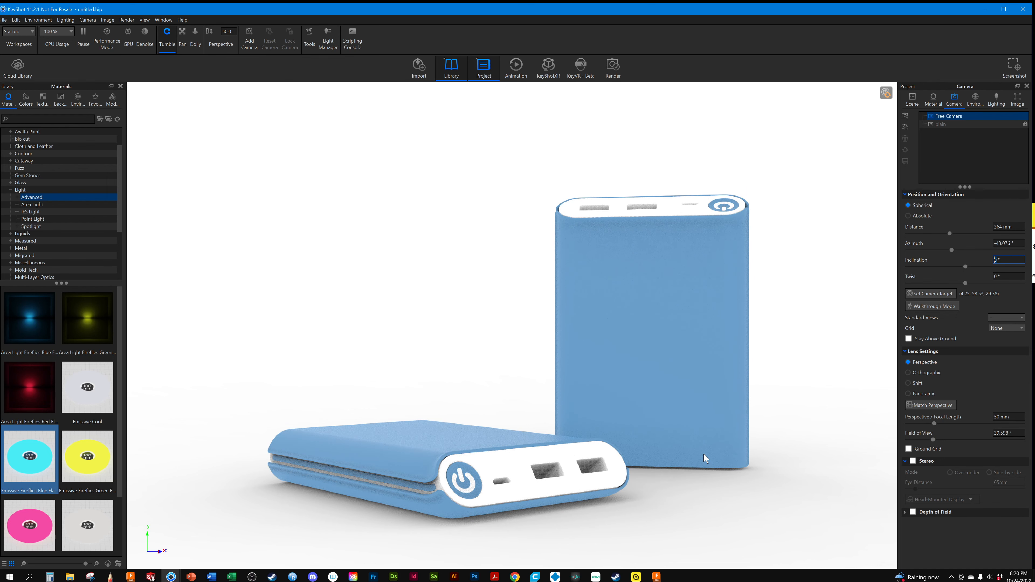
{"action": "middle_click_drag", "start_coordinate": [703, 454], "coordinate": [600, 473]}
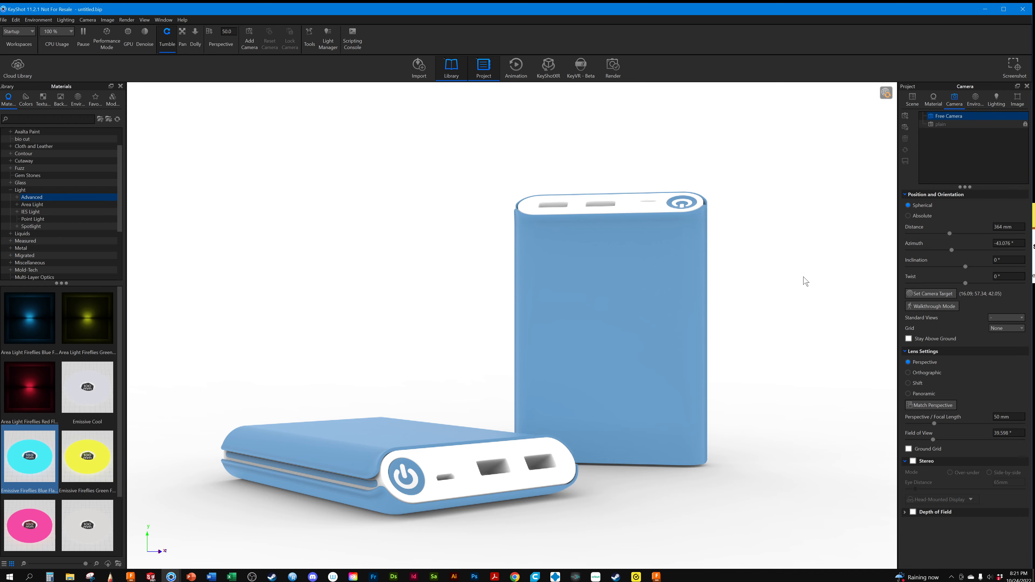
{"action": "left_click_drag", "start_coordinate": [805, 280], "coordinate": [791, 289]}
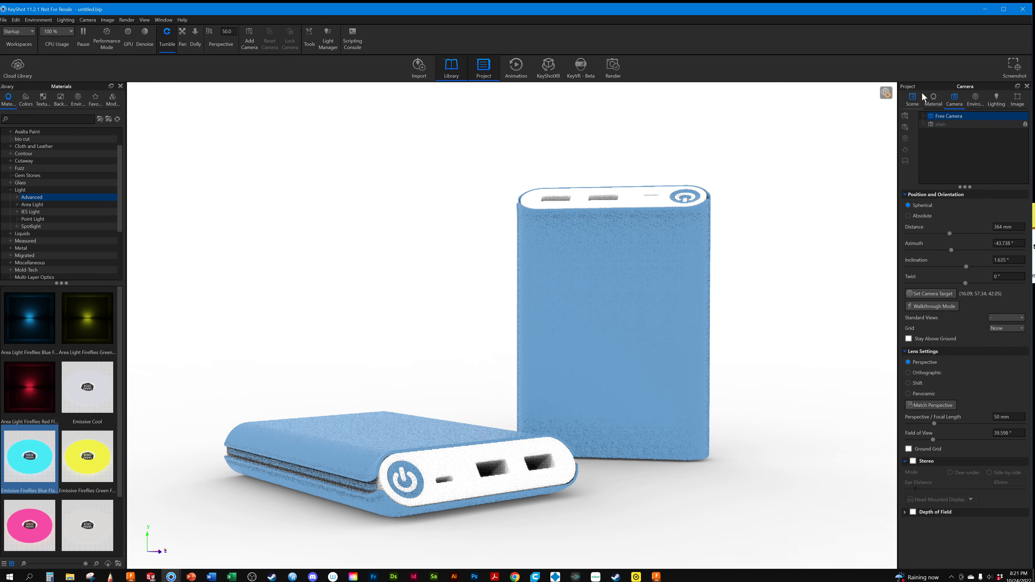
Rotate the upright power bank about -61.5° around its Z axis so its narrow side faces the camera
{"action": "left_click", "coordinate": [916, 98]}
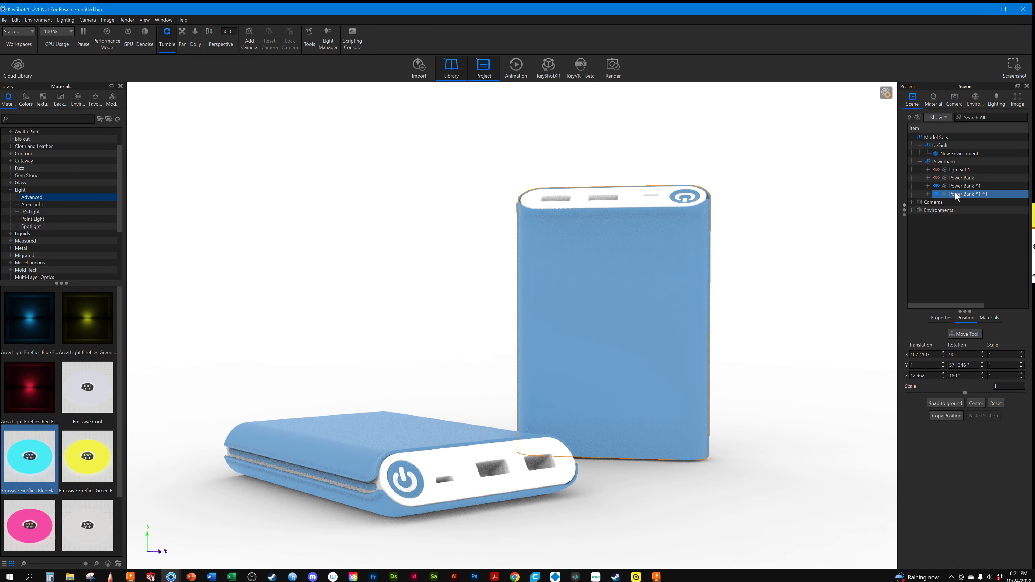
{"action": "left_click", "coordinate": [968, 334]}
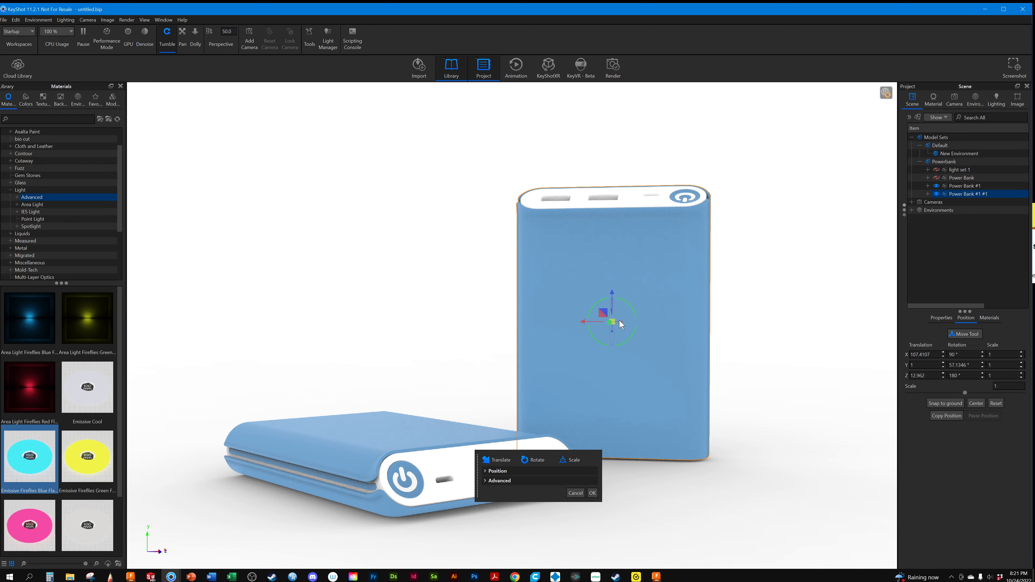
{"action": "left_click_drag", "start_coordinate": [660, 341], "coordinate": [633, 354]}
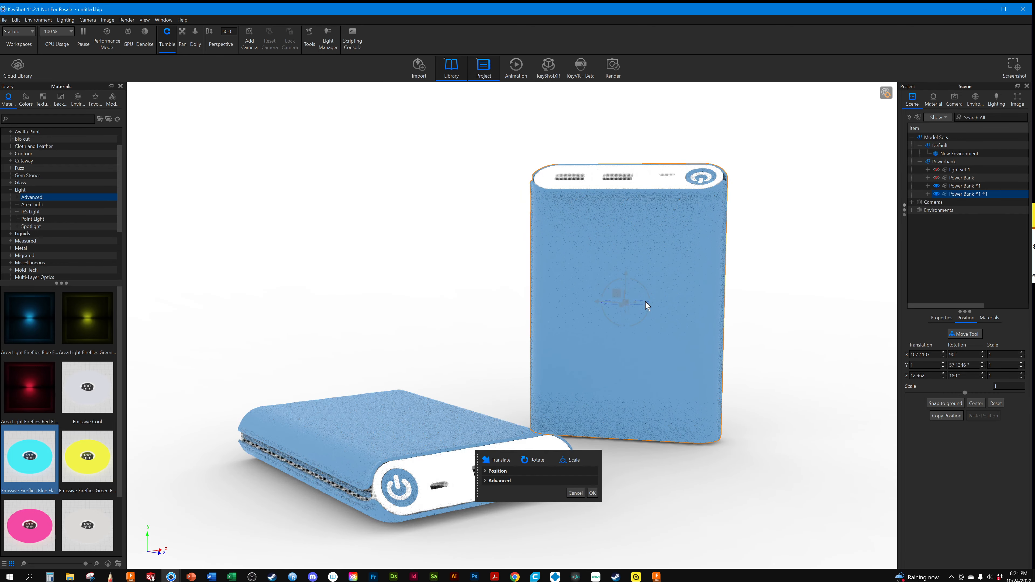
{"action": "mouse_move", "coordinate": [646, 302]}
{"action": "left_mouse_down"}
{"action": "mouse_move", "coordinate": [622, 310]}
{"action": "mouse_move", "coordinate": [632, 309]}
{"action": "left_mouse_up"}
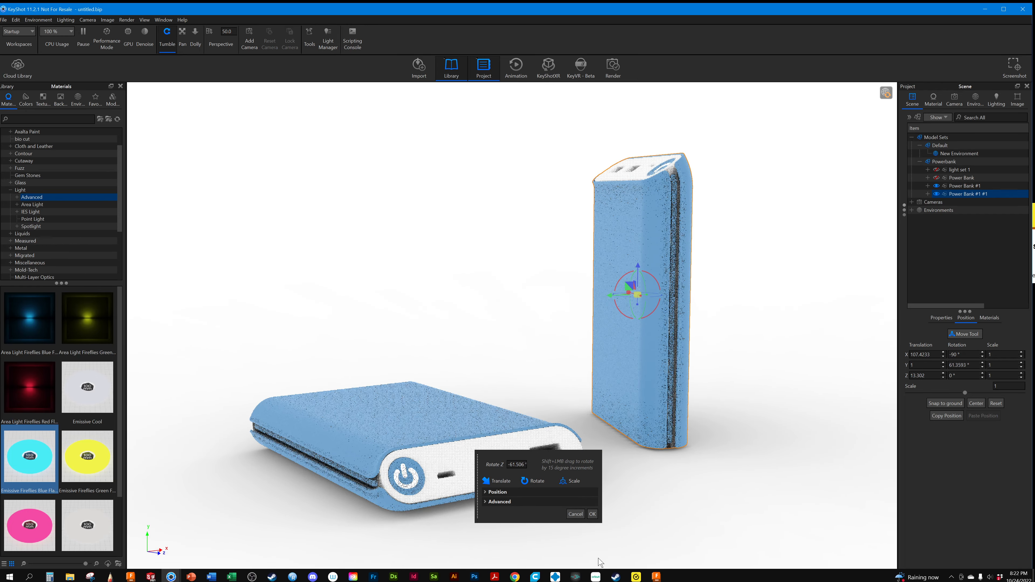
{"action": "left_click", "coordinate": [593, 518]}
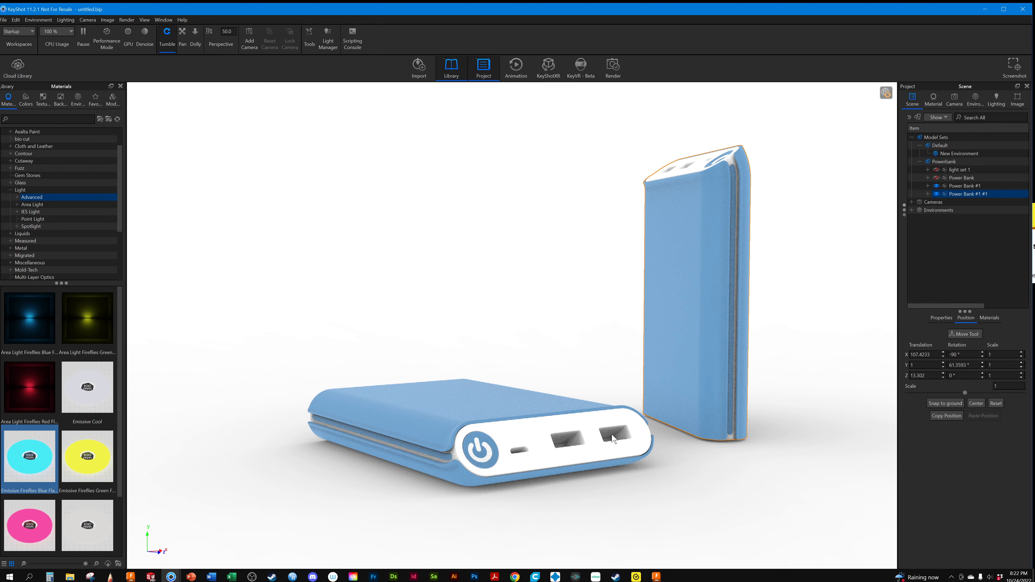
Hide the upright power bank, then duplicate the flat Power Bank #1 and raise the copy to Y about 30.7, stacked above it
{"action": "left_click", "coordinate": [937, 194]}
{"action": "left_click", "coordinate": [952, 187]}
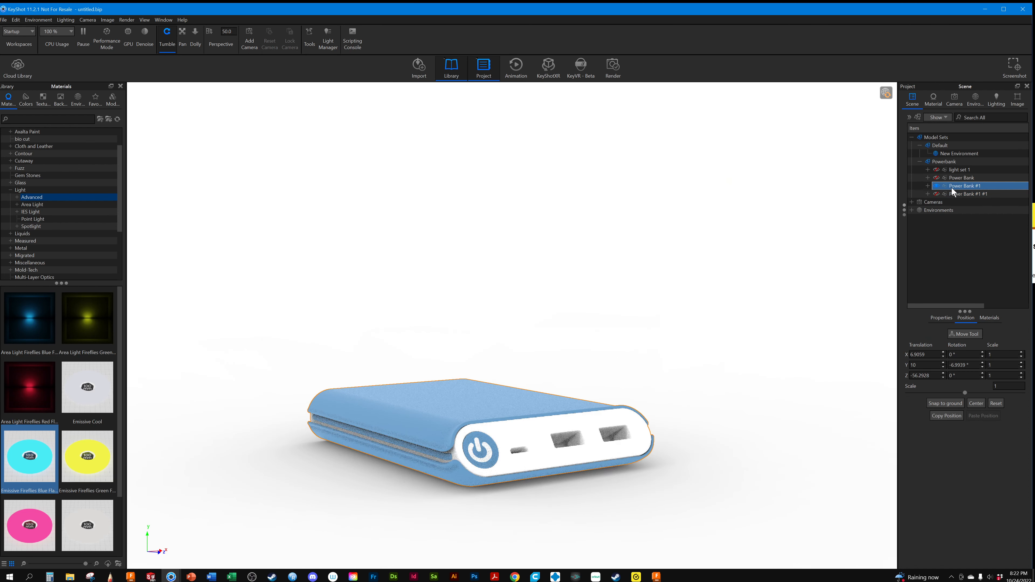
{"action": "right_click", "coordinate": [952, 187]}
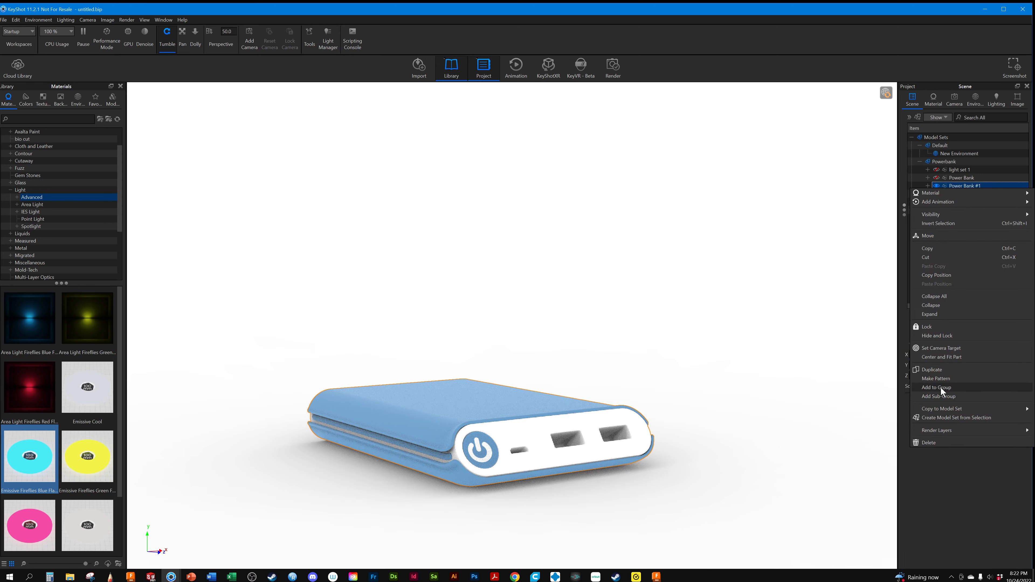
{"action": "left_click", "coordinate": [931, 370]}
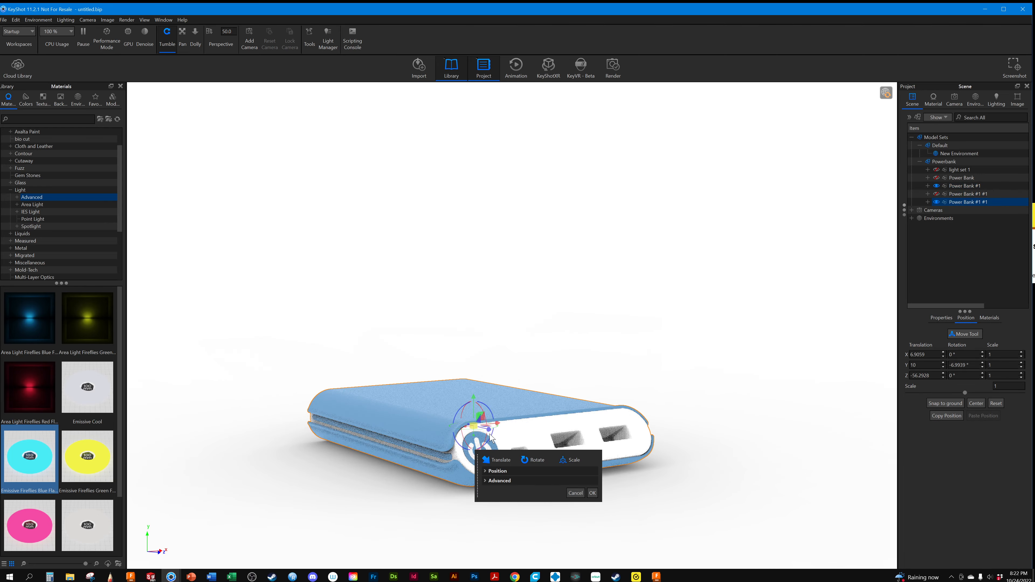
{"action": "left_click_drag", "start_coordinate": [473, 395], "coordinate": [469, 339]}
{"action": "left_click", "coordinate": [593, 509]}
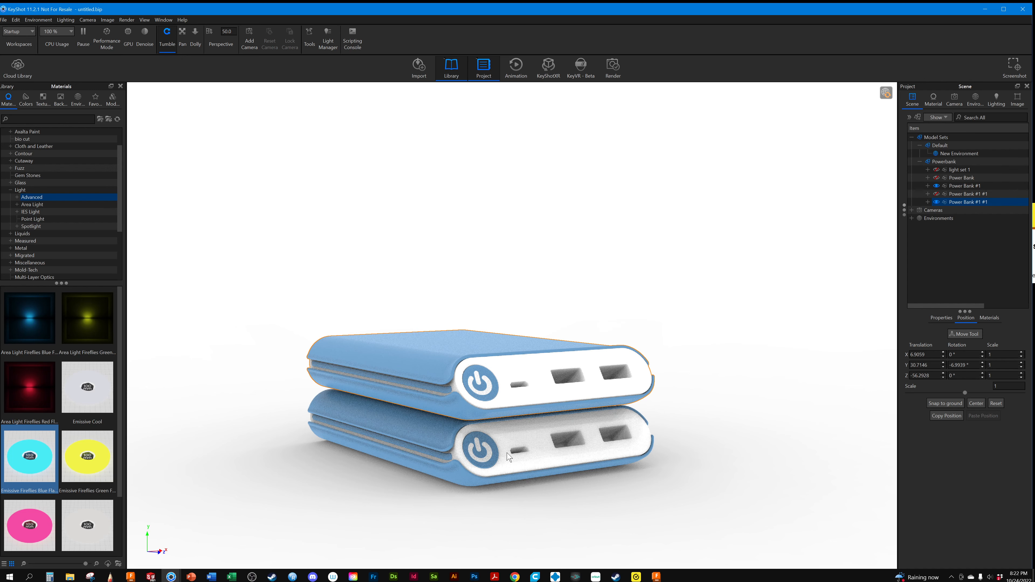
Change the New Environment background colour to 100% black in the HDRI editor
{"action": "left_click", "coordinate": [969, 101]}
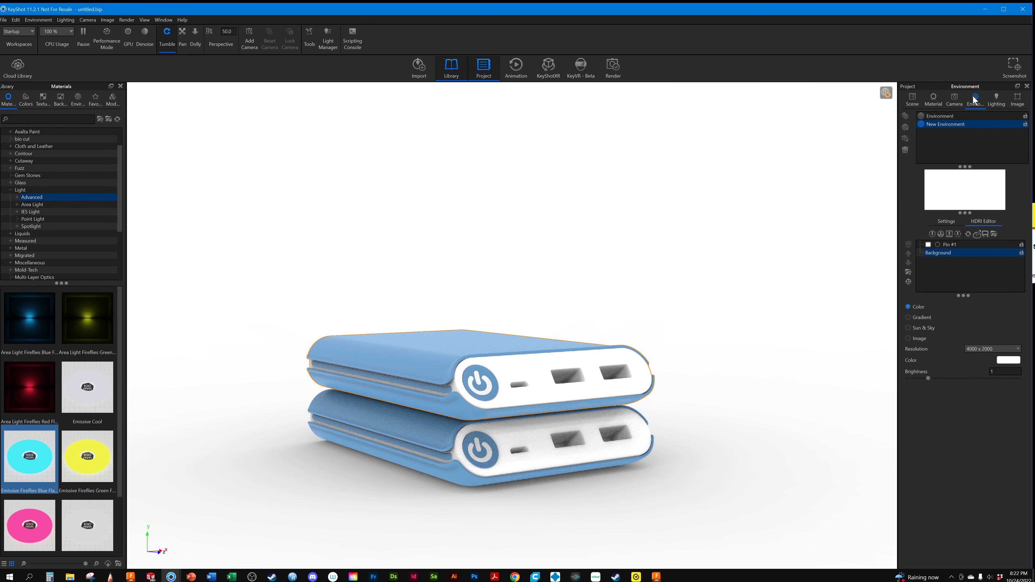
{"action": "left_click", "coordinate": [1009, 360]}
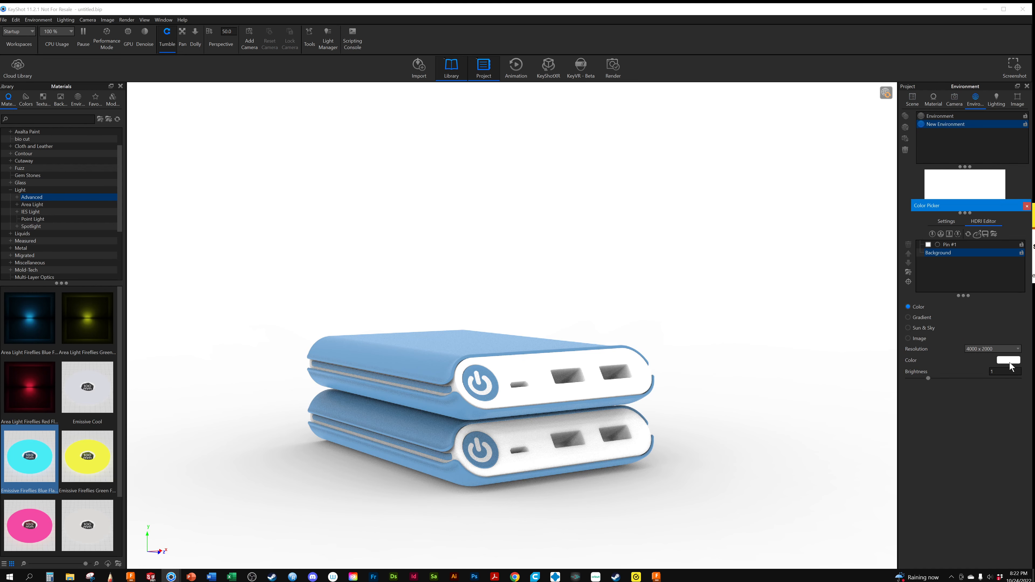
{"action": "left_click_drag", "start_coordinate": [975, 427], "coordinate": [1029, 428]}
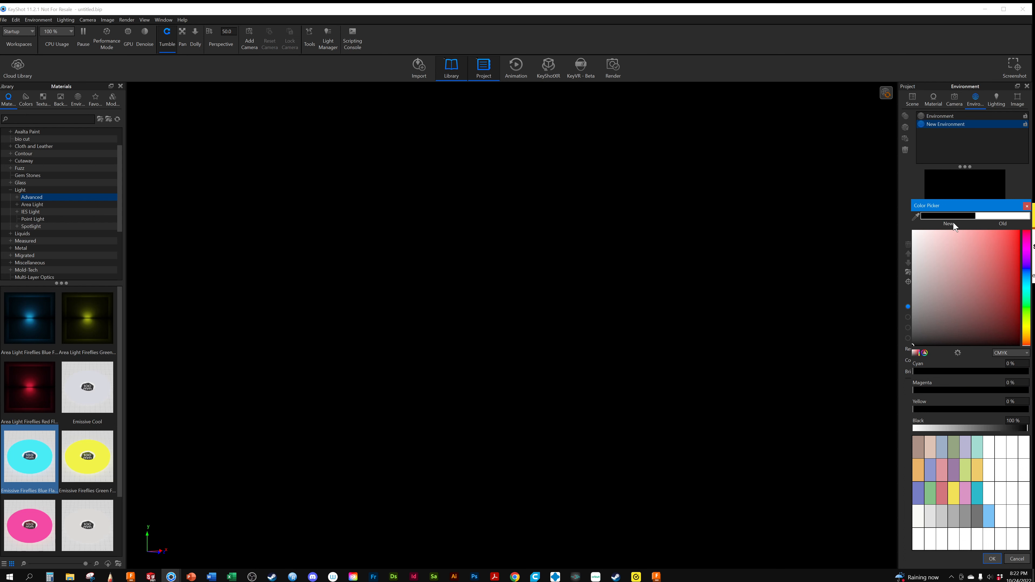
{"action": "left_click", "coordinate": [993, 559]}
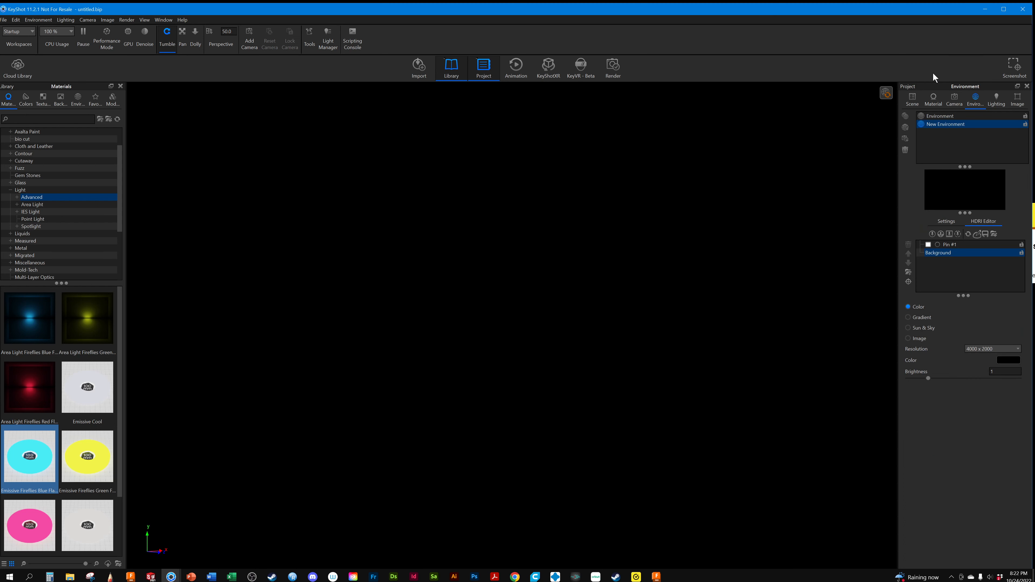
Show the hidden light set 1 in the Powerbank model set
{"action": "left_click", "coordinate": [913, 98]}
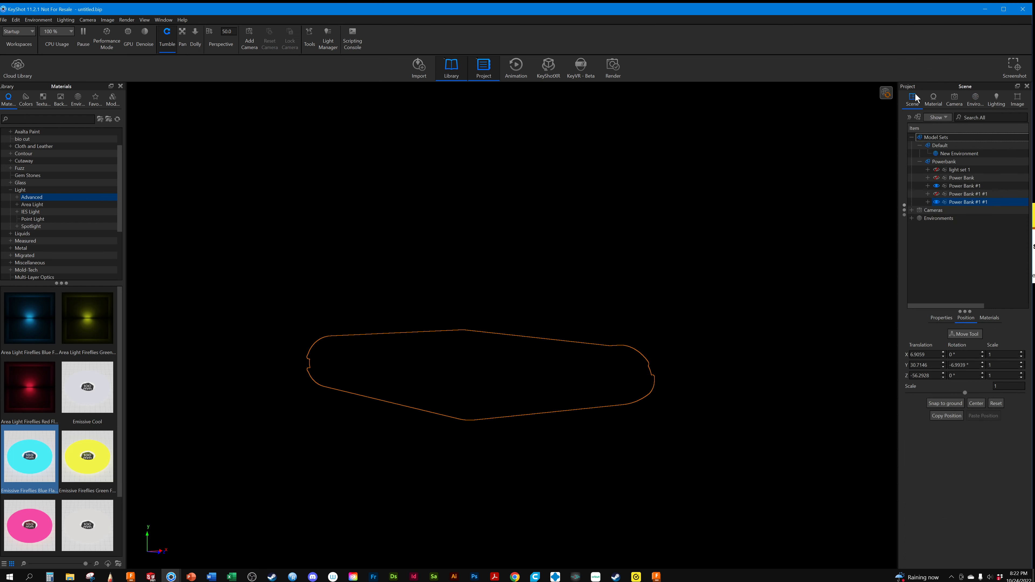
{"action": "left_click", "coordinate": [935, 171]}
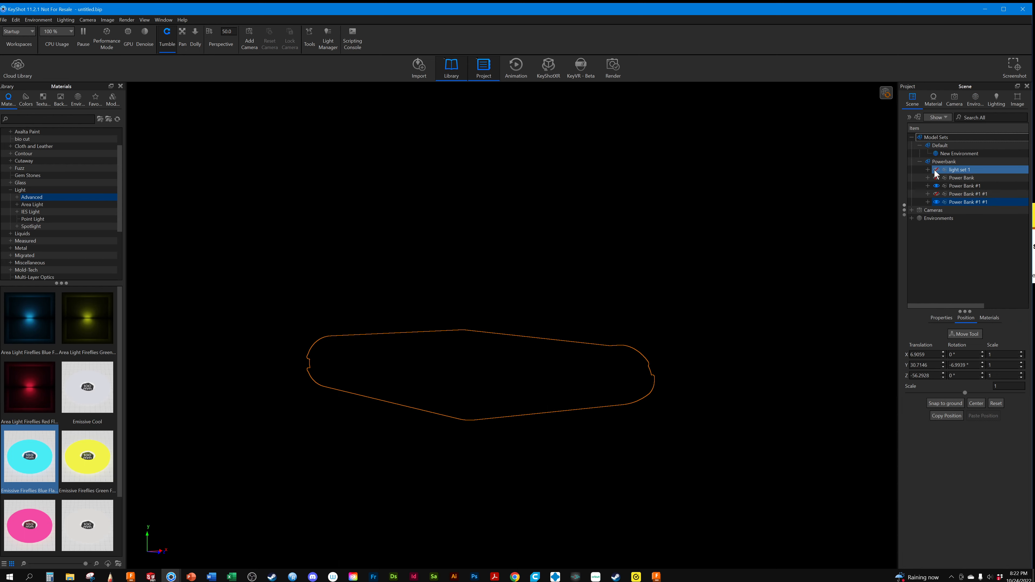
{"action": "left_click", "coordinate": [937, 170]}
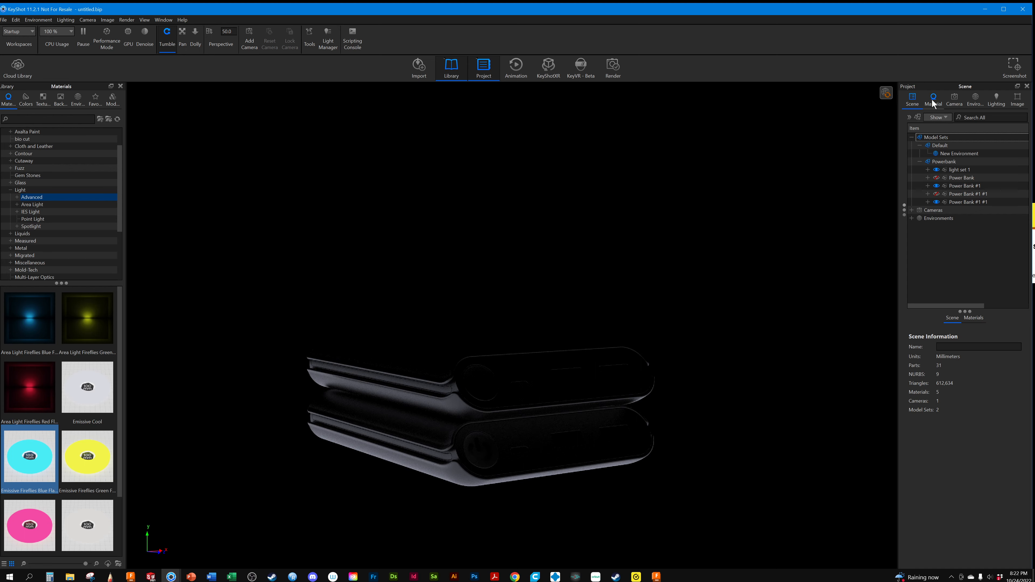
Compare the arrangements under the light set by switching the visibility of the upright and stacked power banks, leaving both shown
{"action": "left_click", "coordinate": [938, 185]}
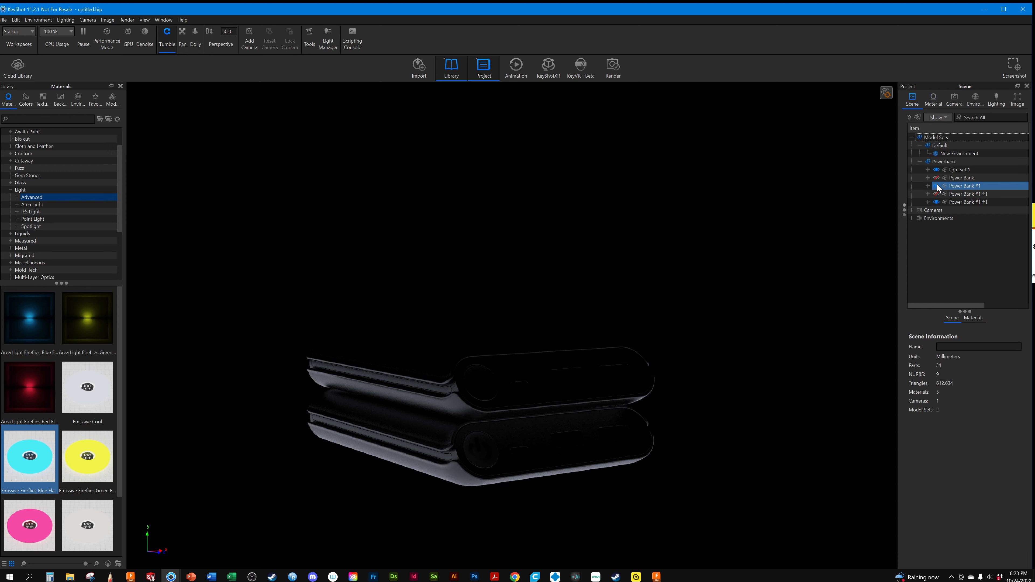
{"action": "left_click", "coordinate": [939, 201]}
{"action": "left_click", "coordinate": [938, 201]}
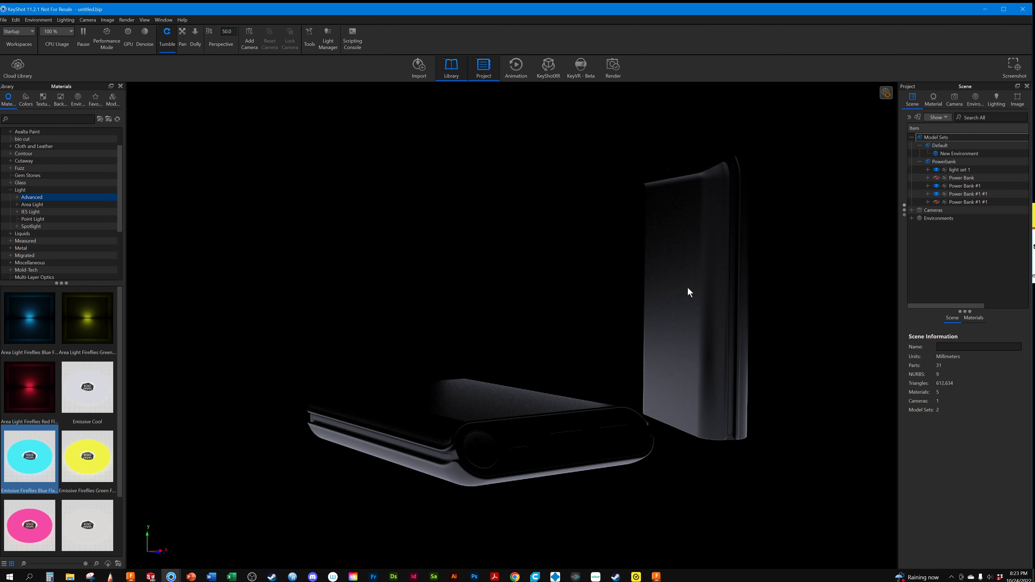
{"action": "left_click", "coordinate": [934, 199]}
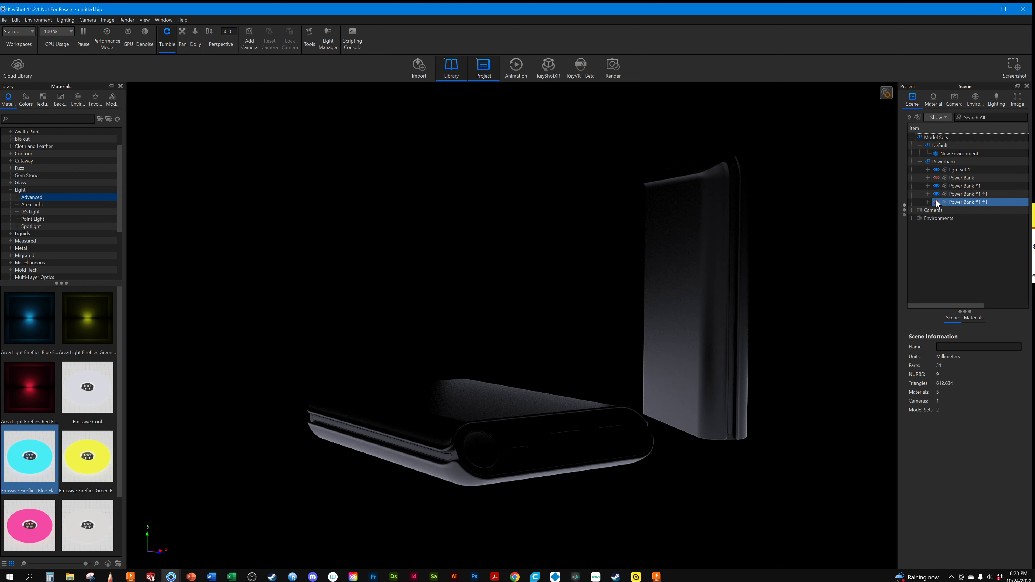
{"action": "left_click", "coordinate": [936, 201]}
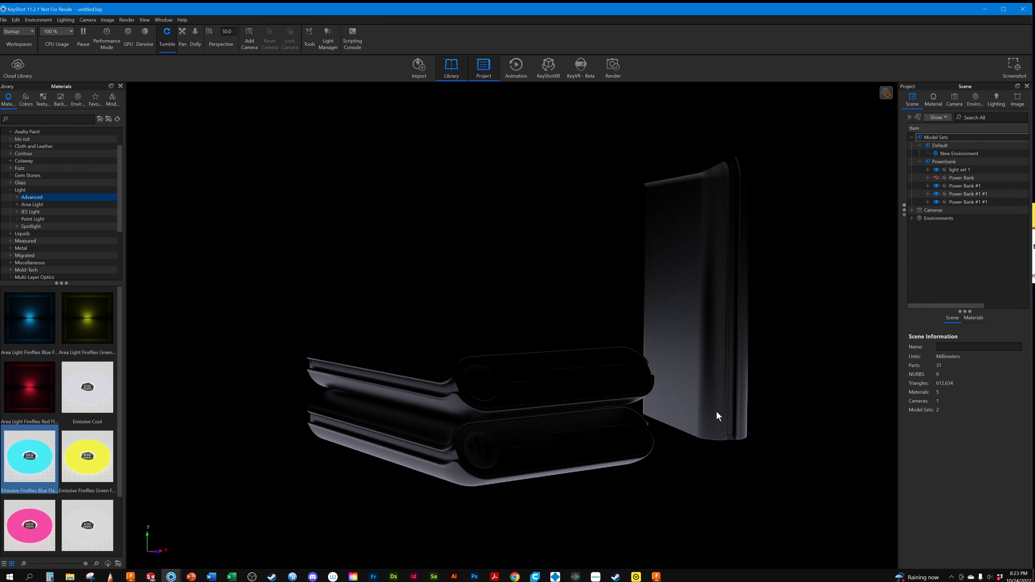
Check the original Power Bank, then hide it and both duplicates so only the flat Power Bank #1 and light set 1 stay shown
{"action": "left_click", "coordinate": [937, 178]}
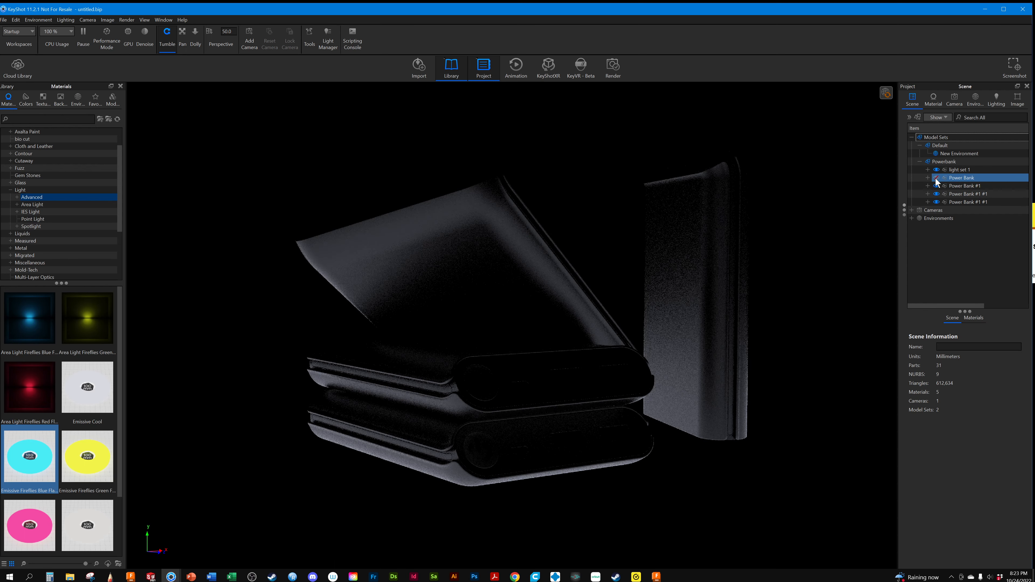
{"action": "left_click", "coordinate": [939, 185]}
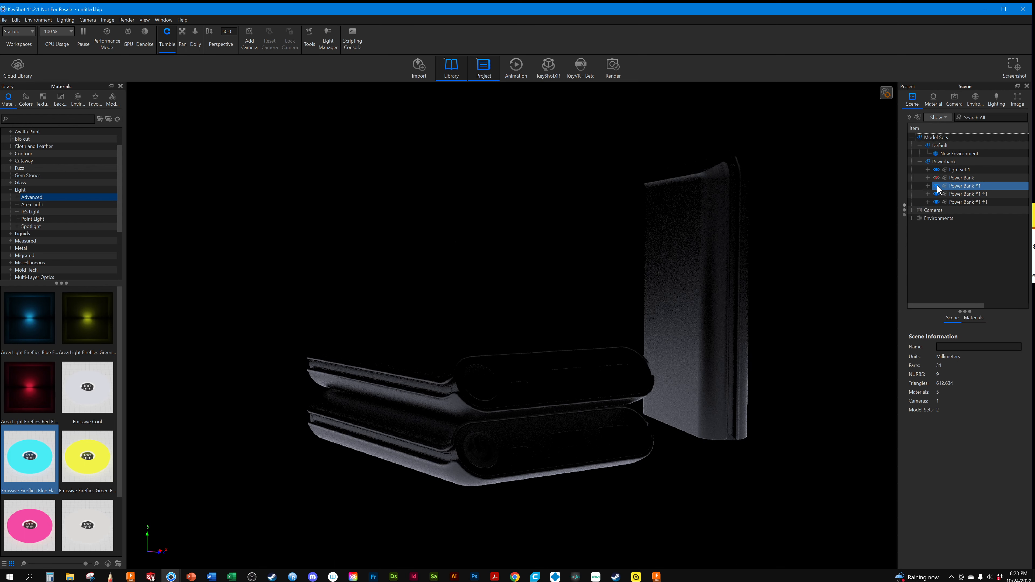
{"action": "left_click", "coordinate": [937, 186]}
{"action": "left_click", "coordinate": [938, 193]}
{"action": "left_click", "coordinate": [937, 186]}
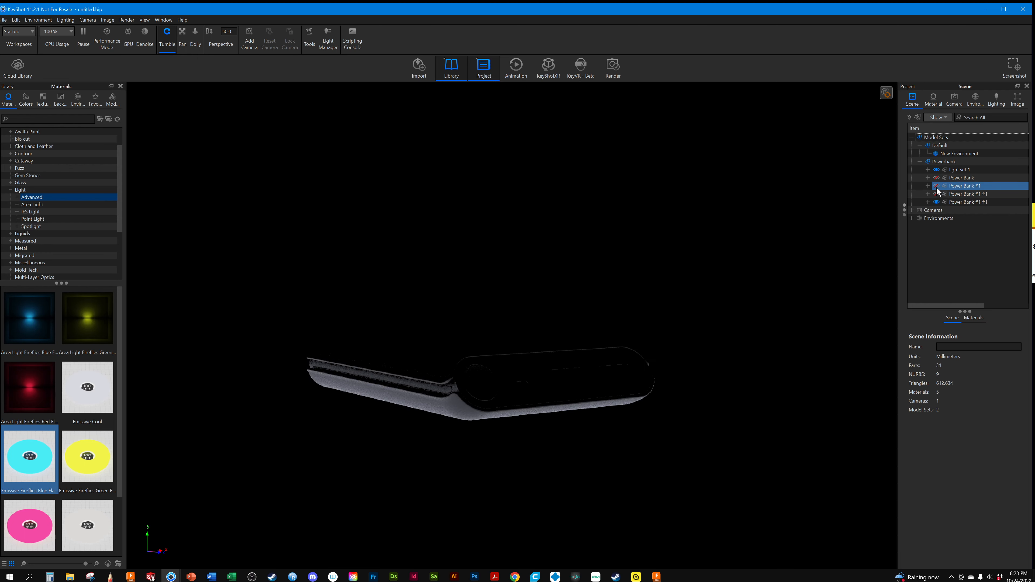
{"action": "left_click", "coordinate": [939, 202]}
{"action": "left_click", "coordinate": [938, 202]}
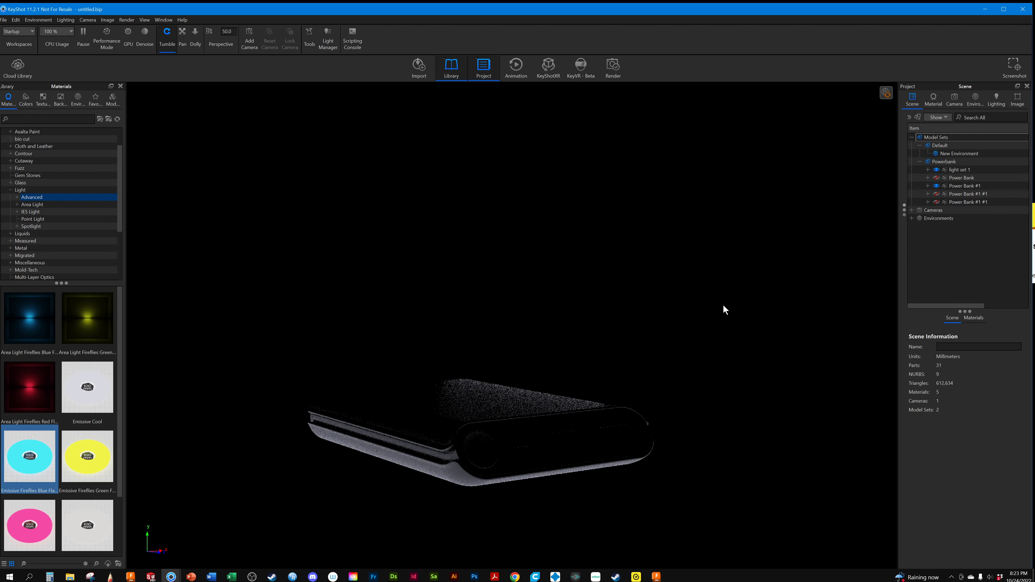
Duplicate the flat Power Bank #1 and rotate the copy to about -80° around Y and -15° around X
{"action": "left_click", "coordinate": [979, 203]}
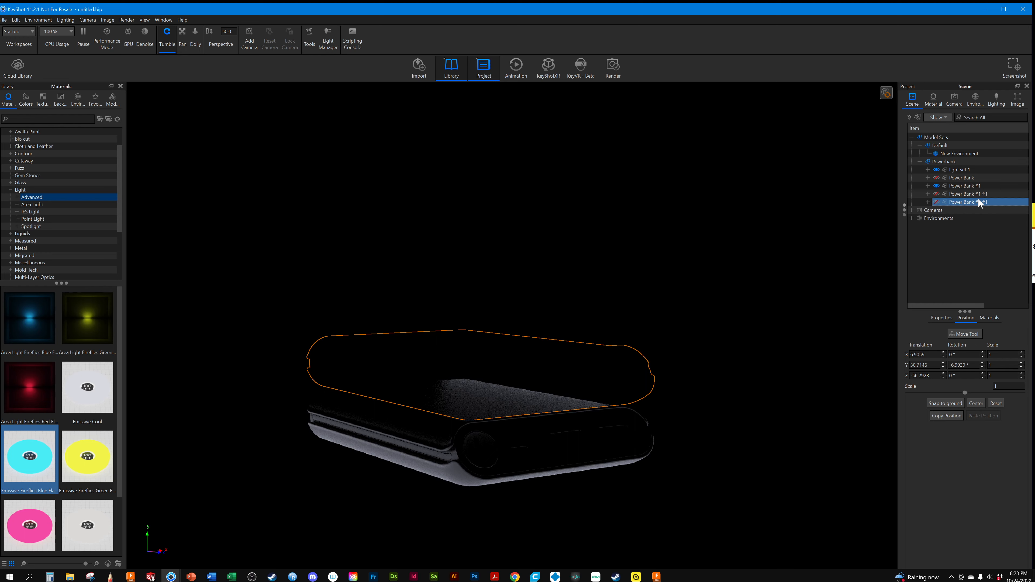
{"action": "left_click", "coordinate": [963, 195]}
{"action": "left_click", "coordinate": [963, 187]}
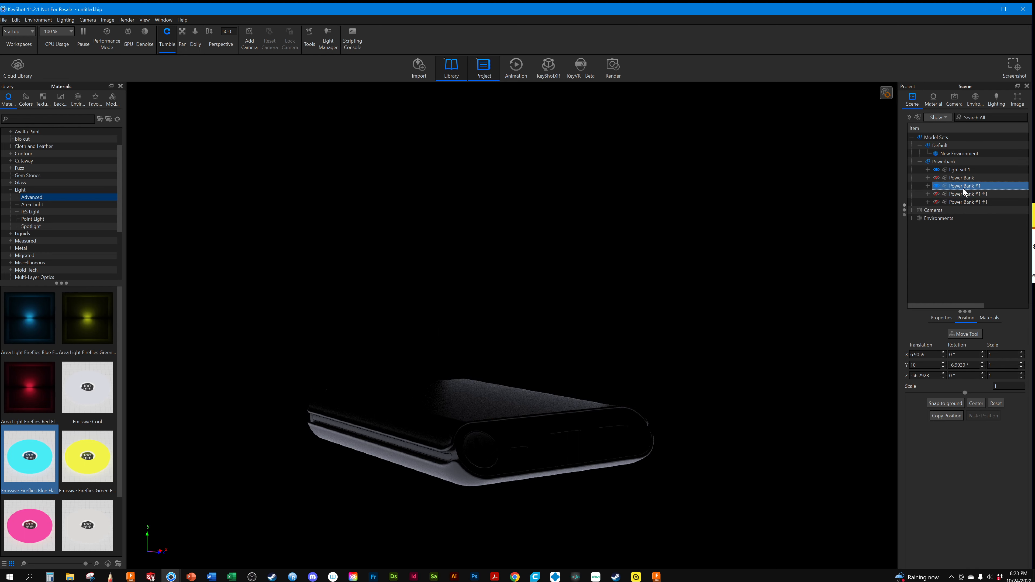
{"action": "right_click", "coordinate": [962, 188]}
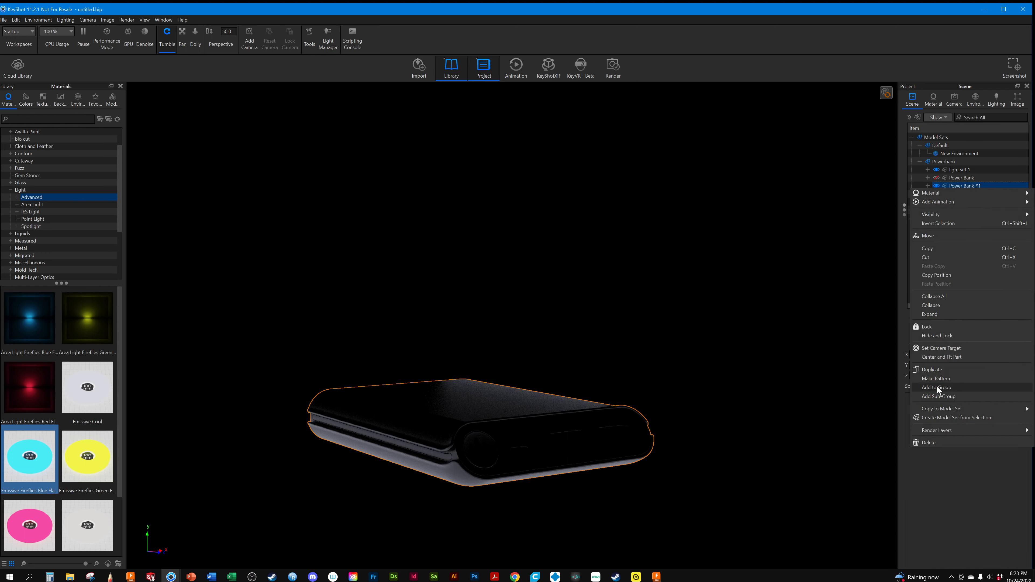
{"action": "left_click", "coordinate": [936, 370]}
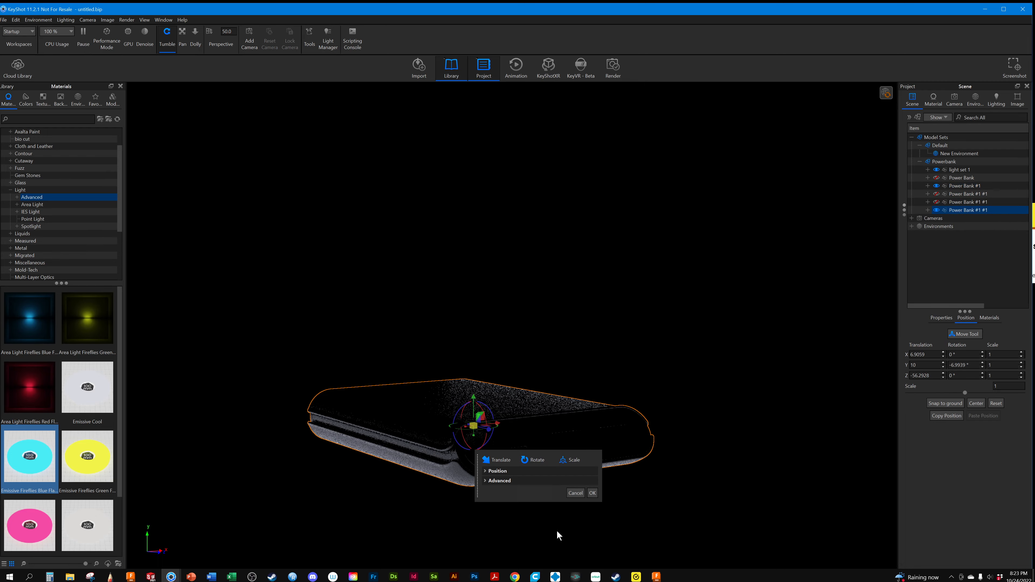
{"action": "left_click_drag", "start_coordinate": [498, 427], "coordinate": [502, 400]}
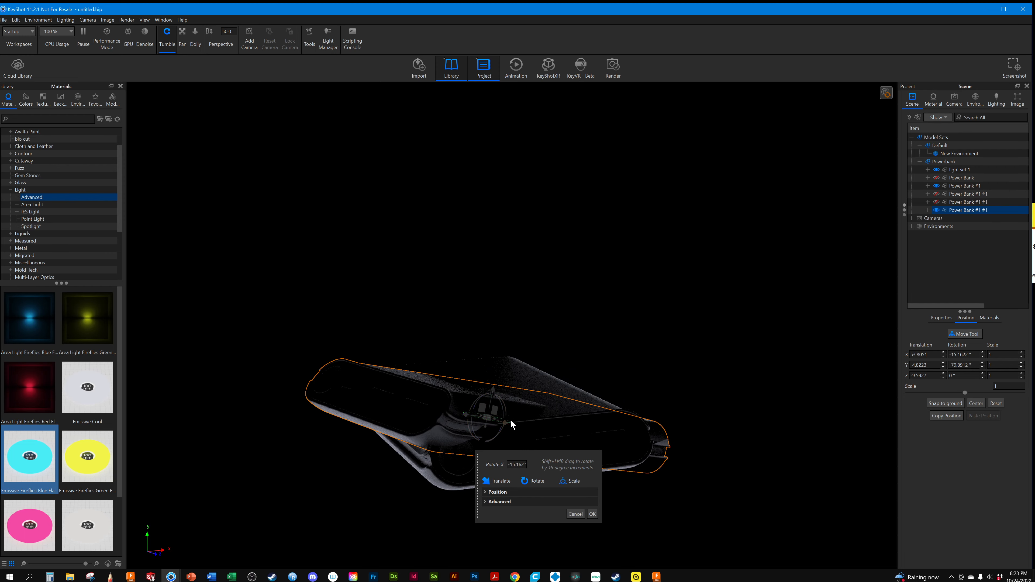
Slide the rotated copy to about X 136.6 beside the flat power bank and snap it to the ground
{"action": "left_click_drag", "start_coordinate": [510, 421], "coordinate": [570, 300]}
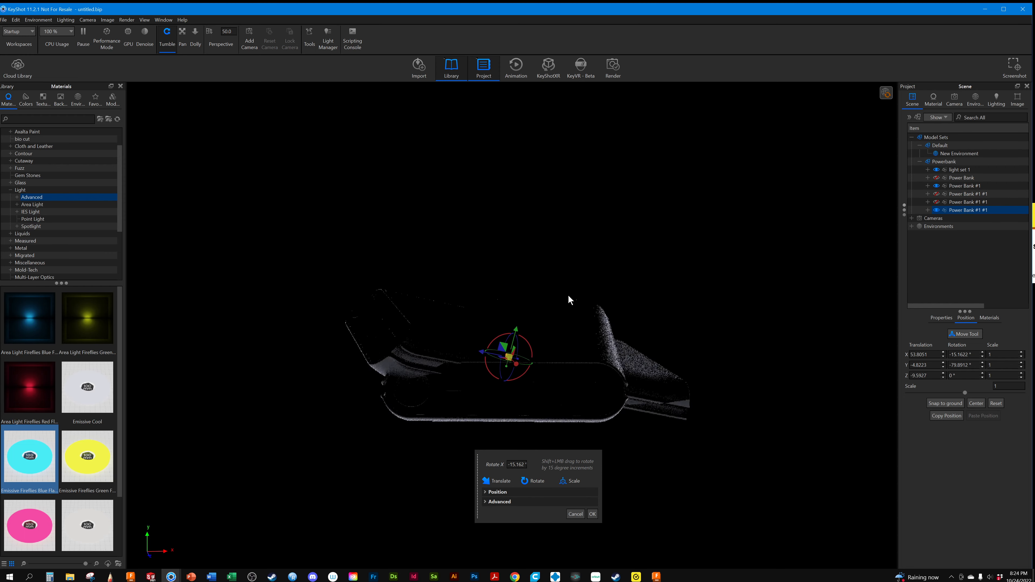
{"action": "left_click_drag", "start_coordinate": [488, 354], "coordinate": [699, 348]}
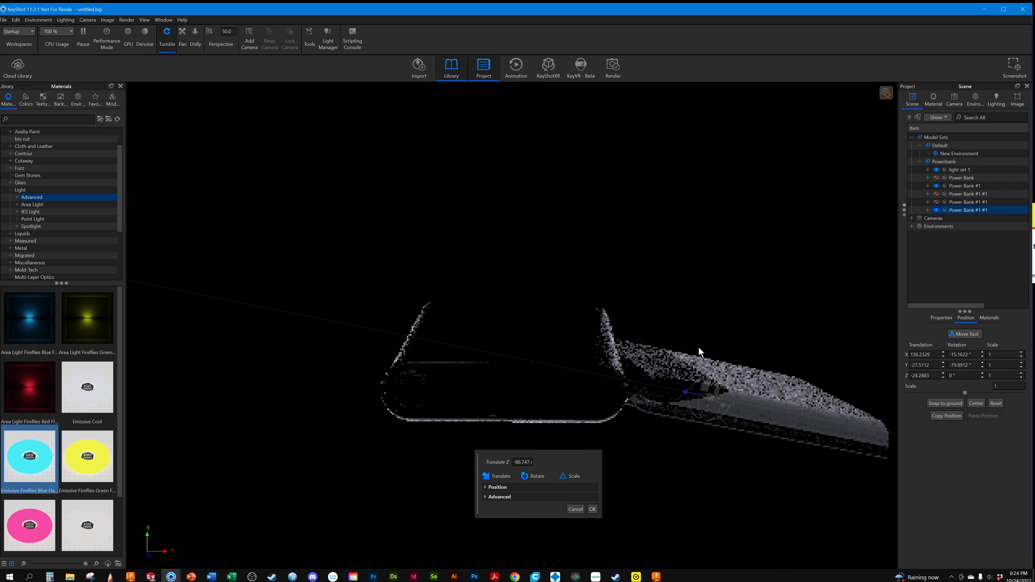
{"action": "left_click", "coordinate": [946, 403]}
{"action": "left_click_drag", "start_coordinate": [747, 395], "coordinate": [729, 423]}
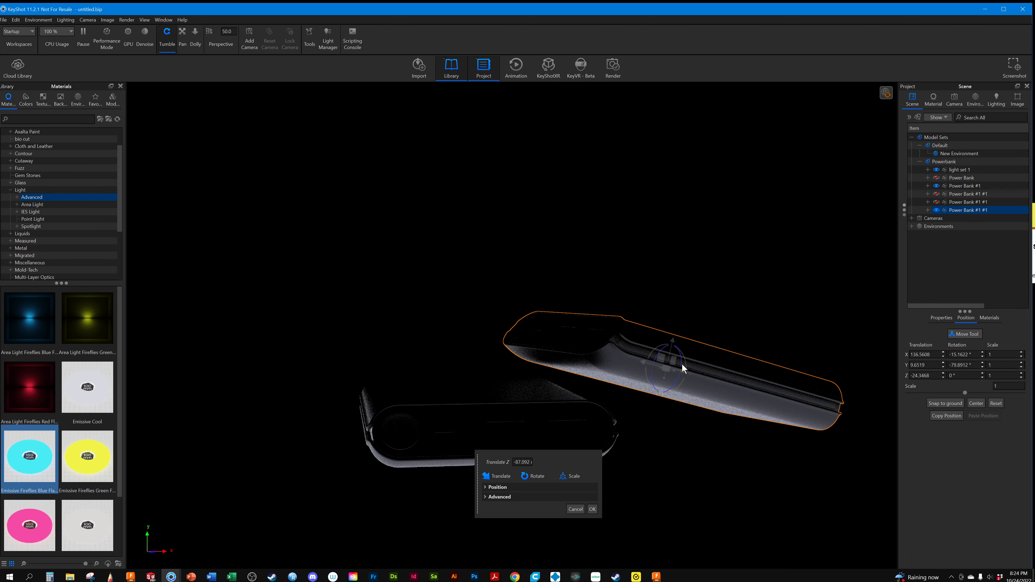
Reduce the copy's tilt to about -10° around X, shift it to about X 123.9 so it leans on the flat one, and finish the move
{"action": "left_click_drag", "start_coordinate": [686, 355], "coordinate": [612, 365]}
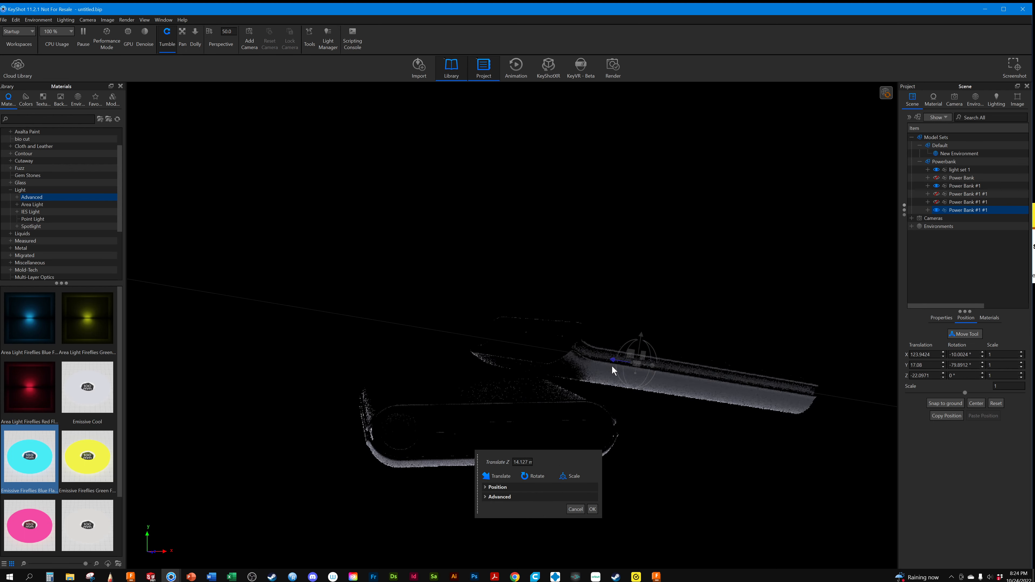
{"action": "left_click", "coordinate": [930, 403]}
{"action": "left_click_drag", "start_coordinate": [809, 464], "coordinate": [947, 469]}
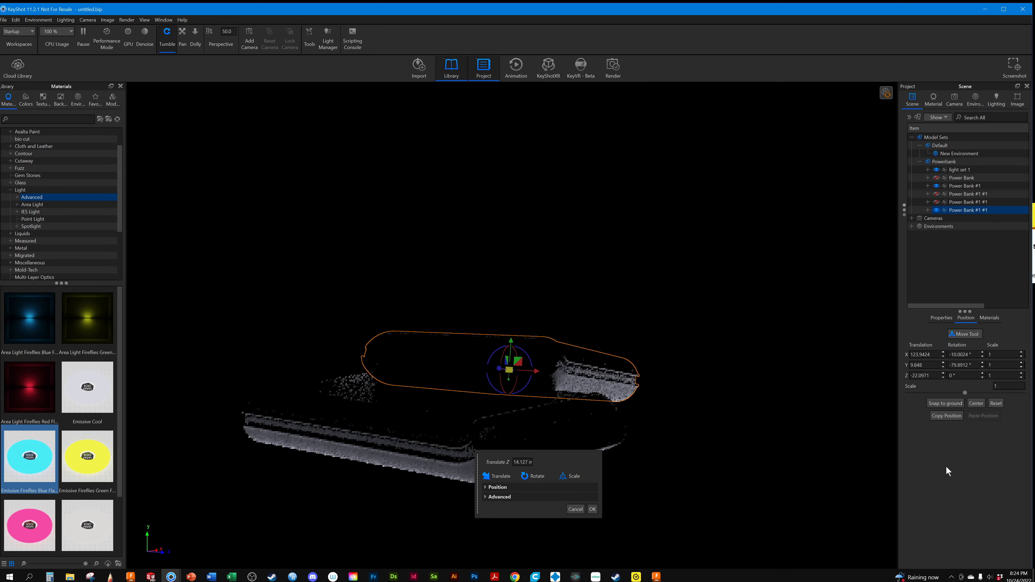
{"action": "left_click_drag", "start_coordinate": [845, 457], "coordinate": [716, 473]}
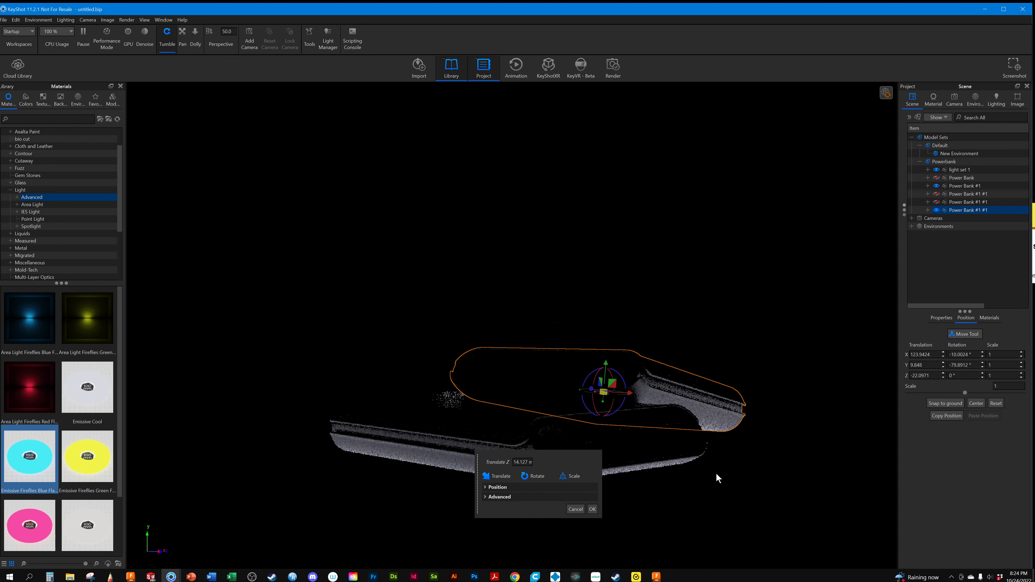
{"action": "left_click", "coordinate": [592, 510]}
{"action": "left_click", "coordinate": [602, 319]}
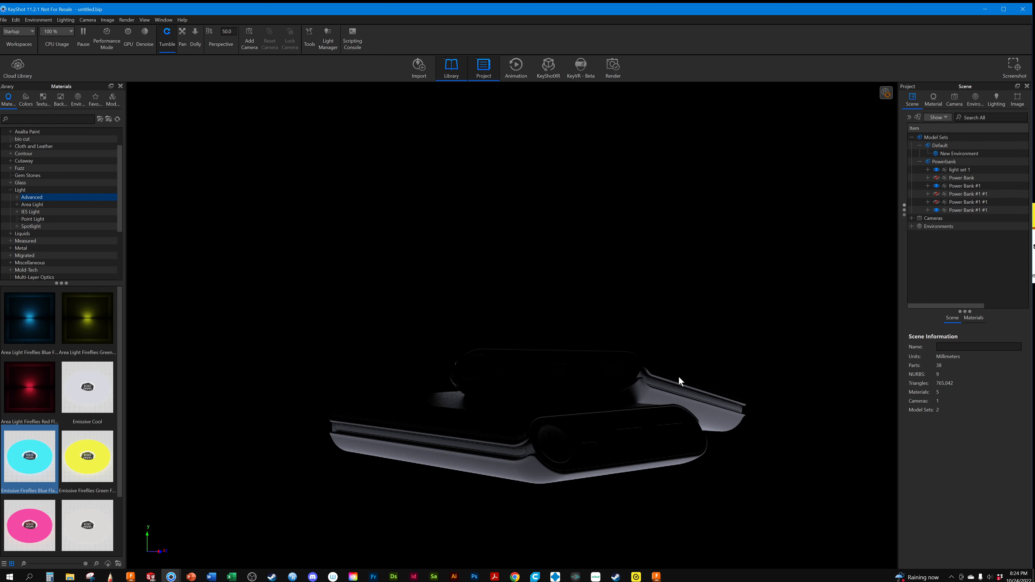
Set the New Environment background colour to 81% black and inspect the leaning arrangement against it
{"action": "left_click", "coordinate": [966, 186]}
{"action": "left_click", "coordinate": [975, 317]}
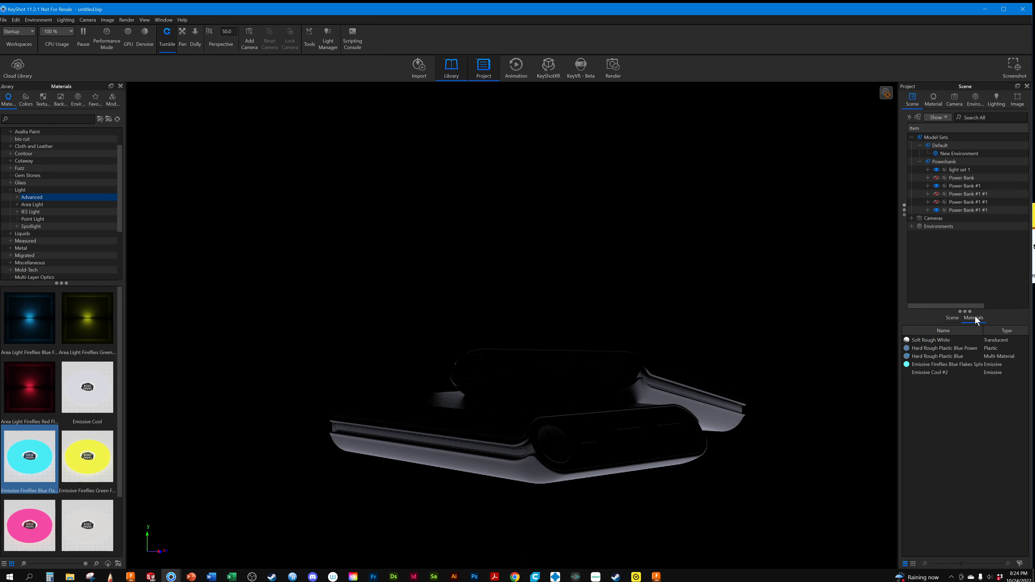
{"action": "left_click", "coordinate": [952, 218]}
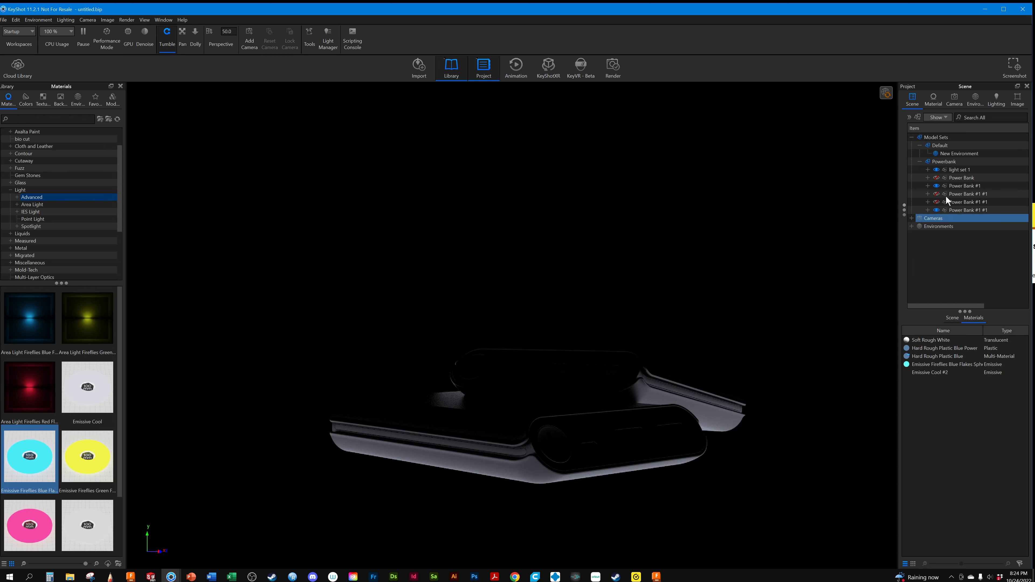
{"action": "left_click", "coordinate": [975, 97]}
{"action": "left_click", "coordinate": [983, 348]}
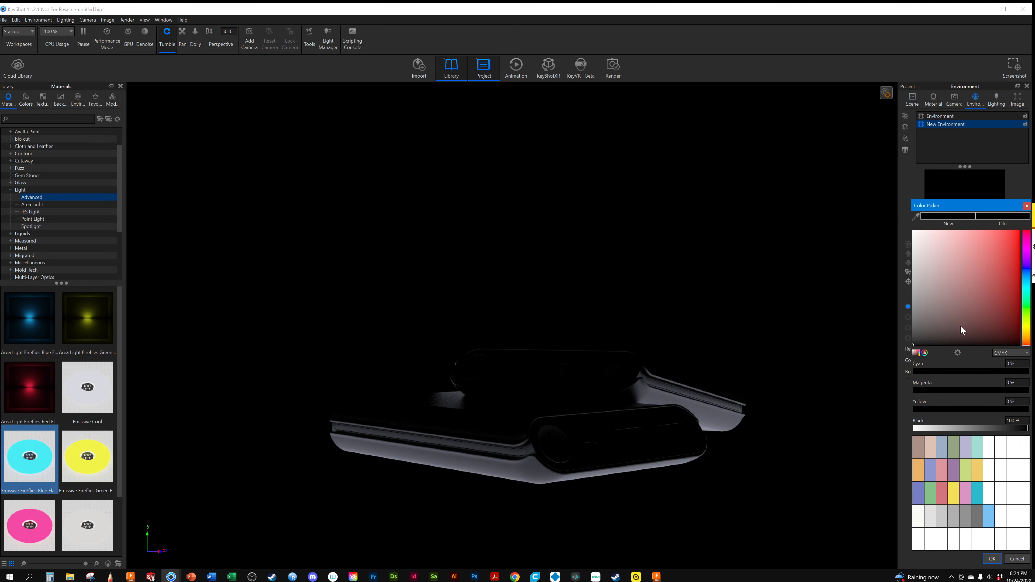
{"action": "left_click_drag", "start_coordinate": [1028, 429], "coordinate": [1006, 432]}
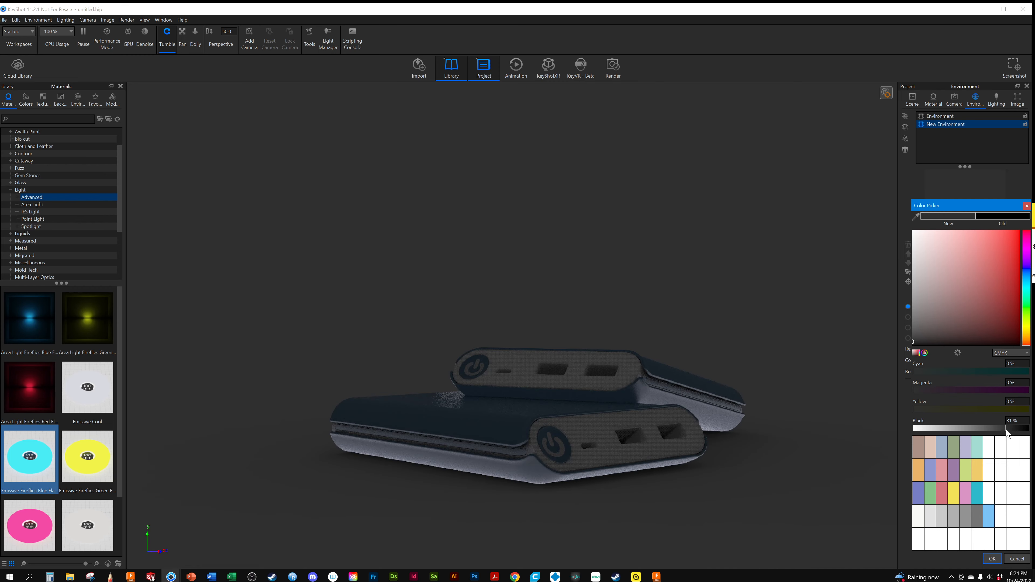
{"action": "mouse_move", "coordinate": [594, 464]}
{"action": "left_mouse_down"}
{"action": "mouse_move", "coordinate": [634, 468]}
{"action": "mouse_move", "coordinate": [597, 466]}
{"action": "left_mouse_up"}
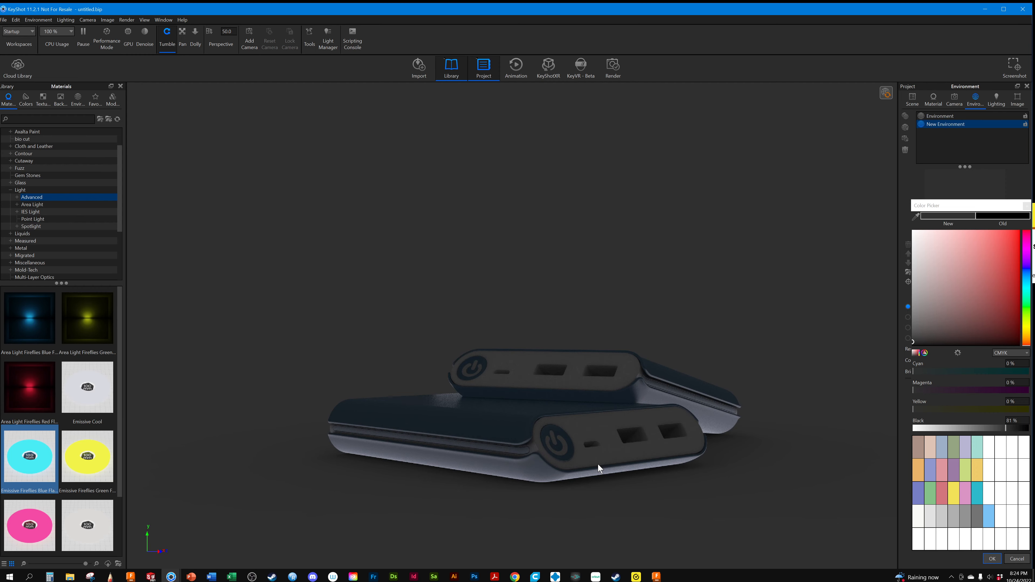
{"action": "left_click_drag", "start_coordinate": [587, 445], "coordinate": [511, 459]}
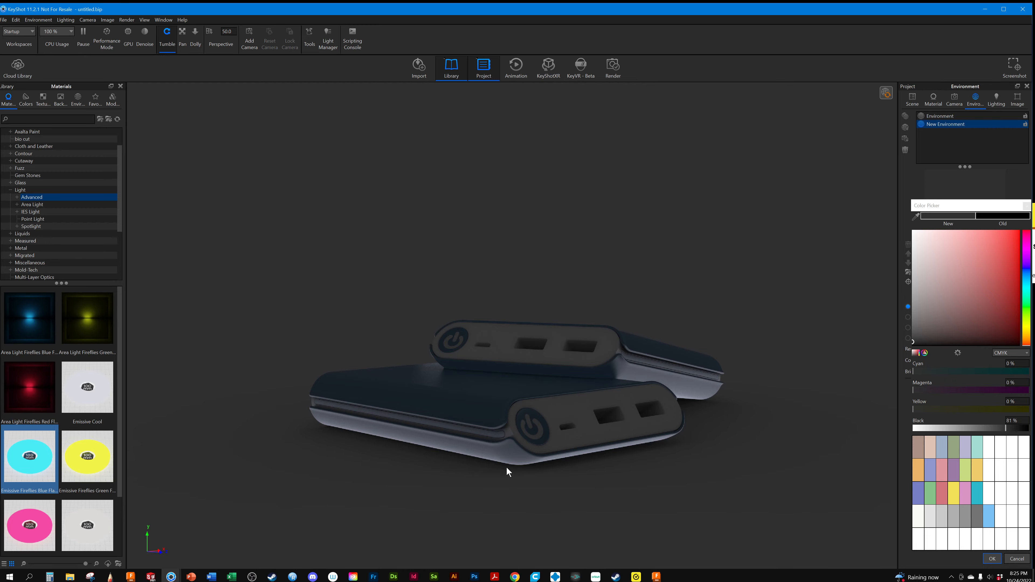
{"action": "left_click_drag", "start_coordinate": [506, 467], "coordinate": [454, 401]}
Hide the leaning power bank copy, leaving only the flat Power Bank #1 and light set 1 shown
{"action": "left_click", "coordinate": [913, 99]}
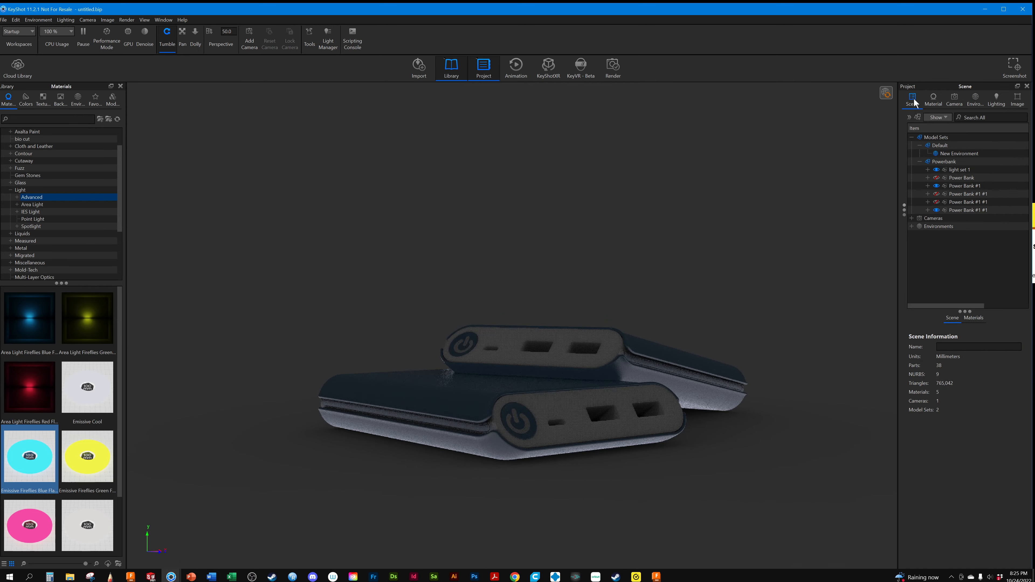
{"action": "left_click", "coordinate": [936, 177]}
{"action": "left_click", "coordinate": [936, 211]}
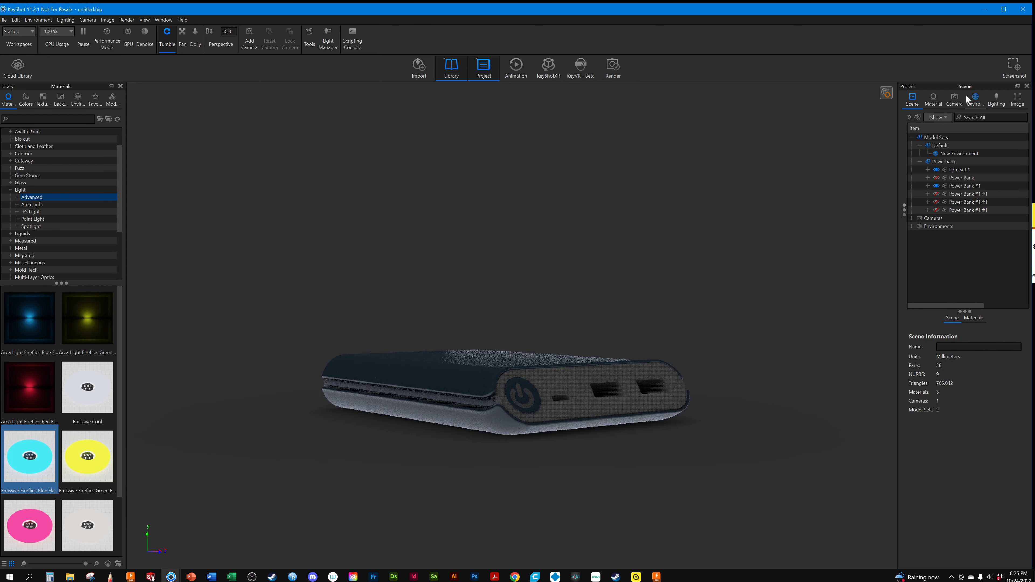
Apply the saved plain camera view and switch to the Free Camera from that viewpoint
{"action": "left_click", "coordinate": [956, 99]}
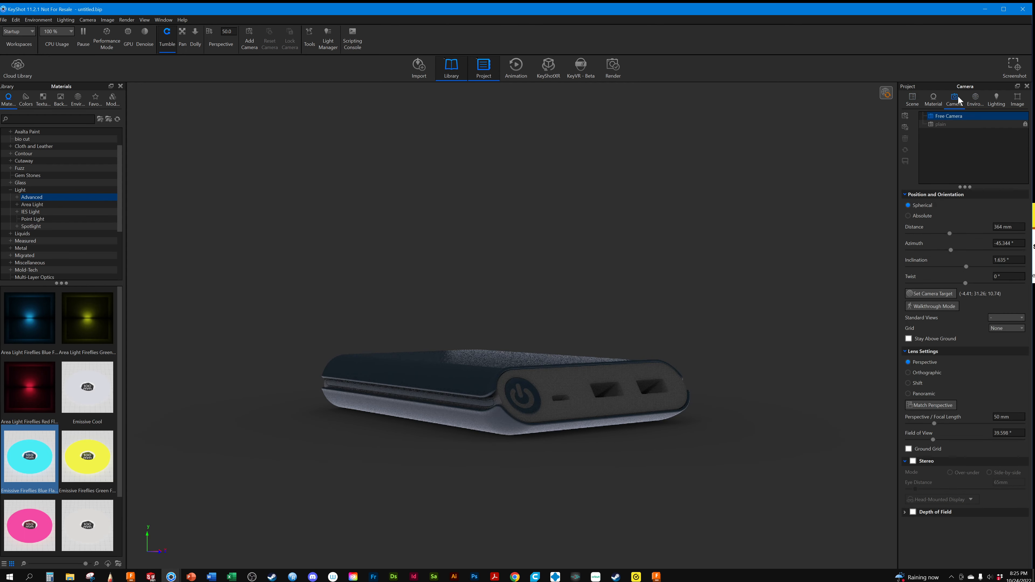
{"action": "left_click", "coordinate": [933, 125]}
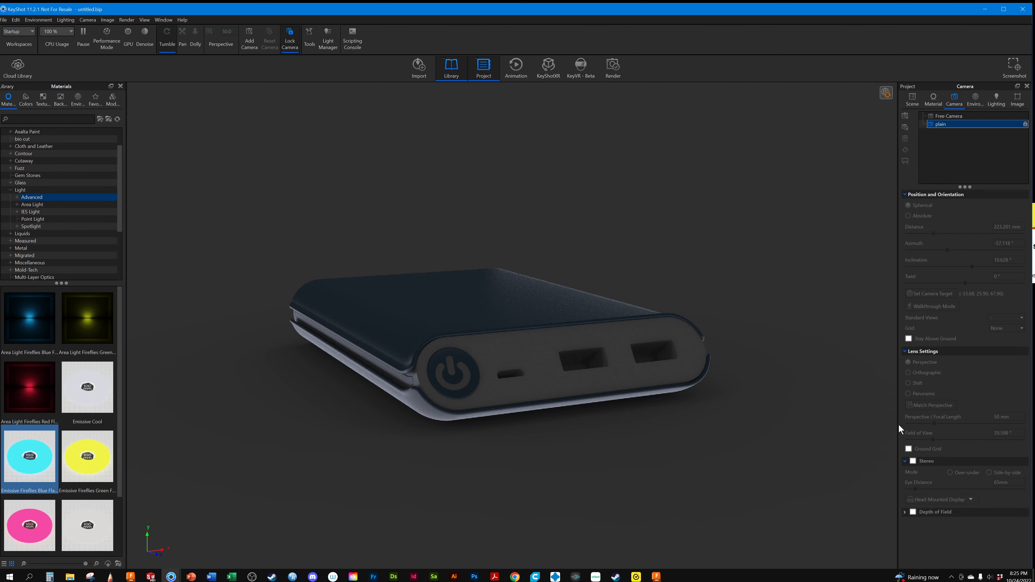
{"action": "left_click", "coordinate": [953, 116]}
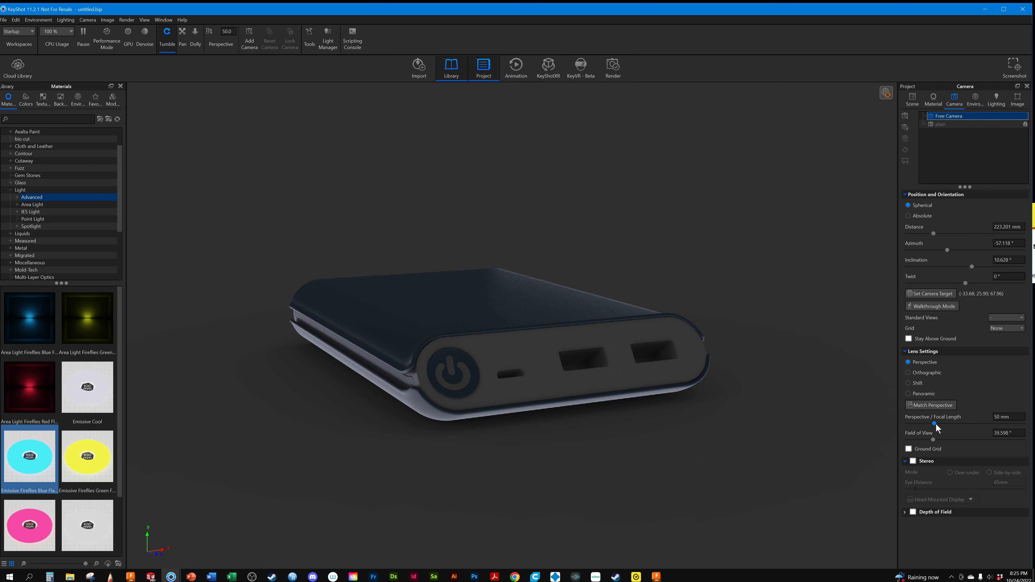
Enable depth of field on the Free Camera and pick the port face edge above the power button as focal point
{"action": "left_click", "coordinate": [914, 513]}
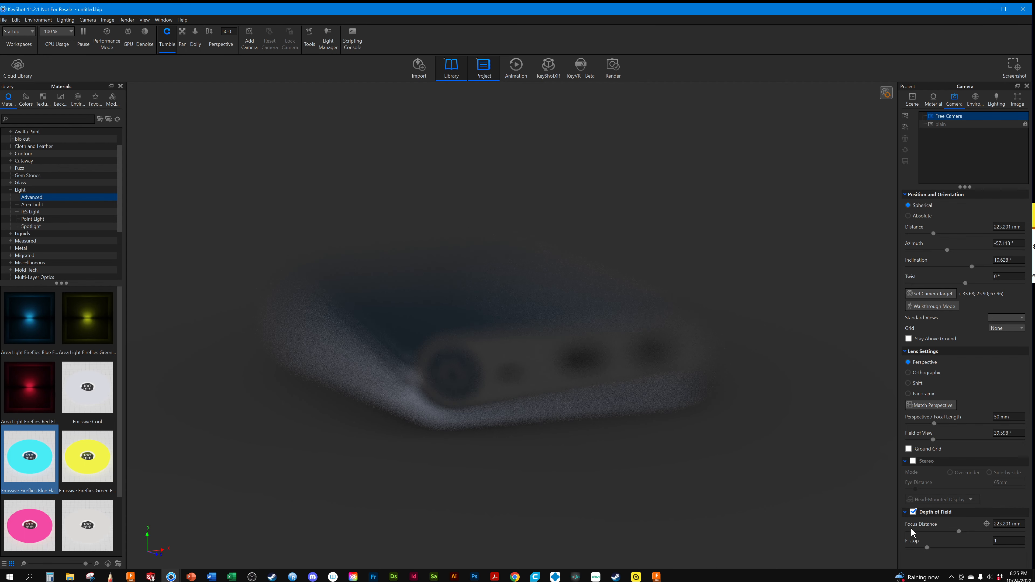
{"action": "left_click", "coordinate": [987, 524]}
{"action": "left_click", "coordinate": [435, 342]}
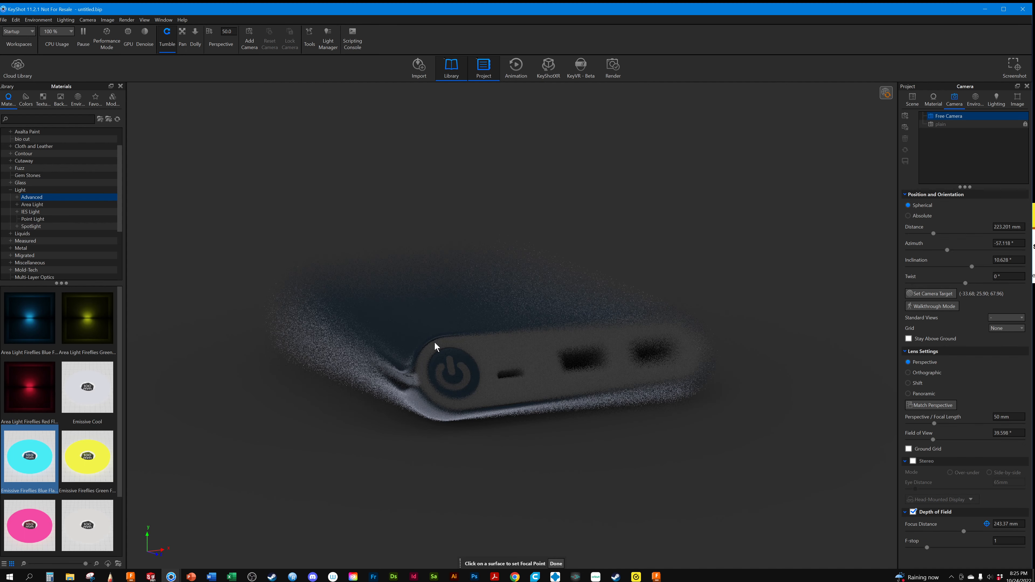
Raise the depth-of-field f-stop to 9 to soften the blur
{"action": "type", "text": "1"}
{"action": "left_click_drag", "start_coordinate": [928, 547], "coordinate": [1024, 550]}
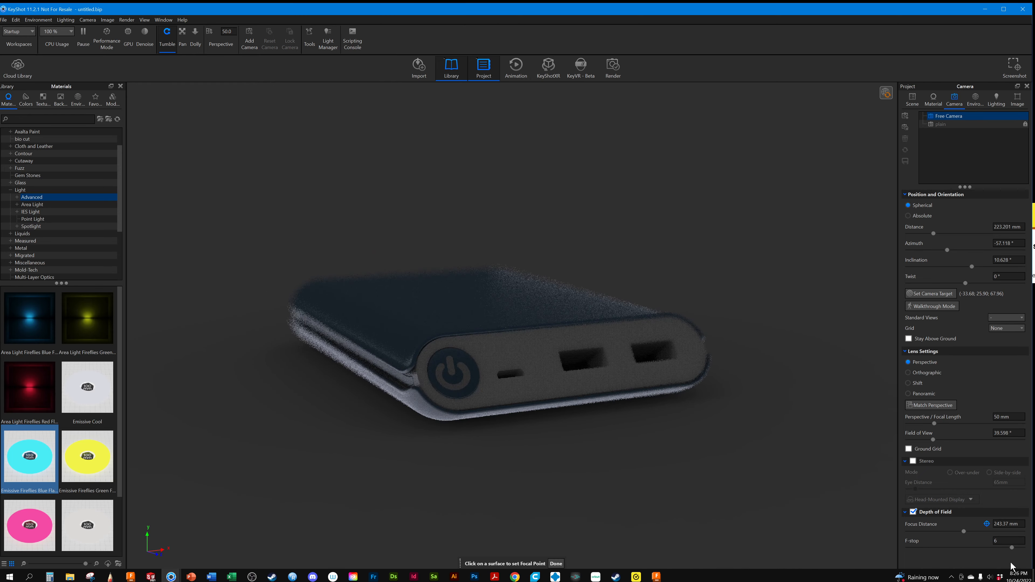
{"action": "left_click", "coordinate": [996, 541]}
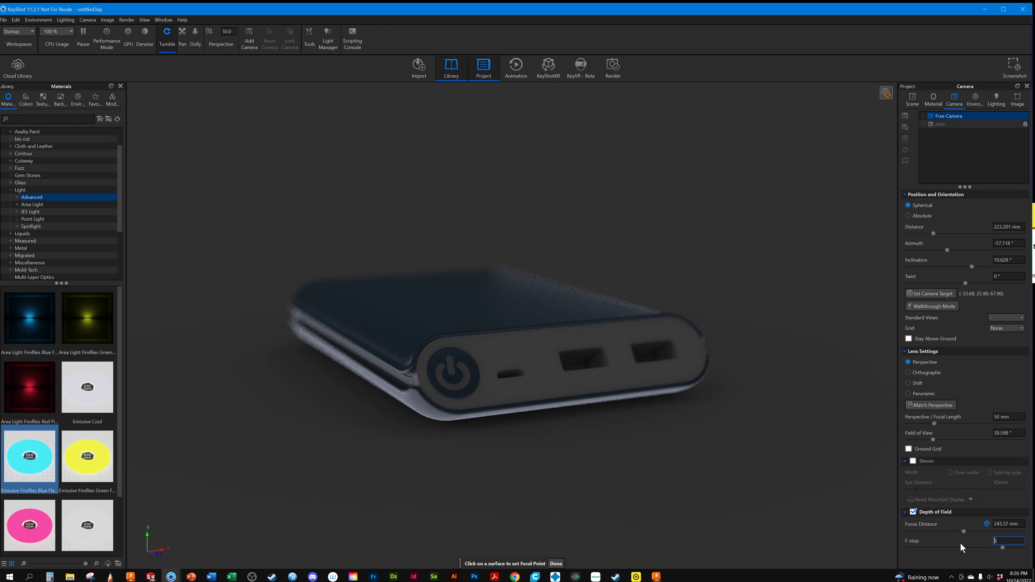
{"action": "type", "text": "9"}
Move the camera closer to the port face, try f-stops of 25 and 50, settle on 60, and end focal point picking
{"action": "left_click_drag", "start_coordinate": [437, 387], "coordinate": [483, 351]}
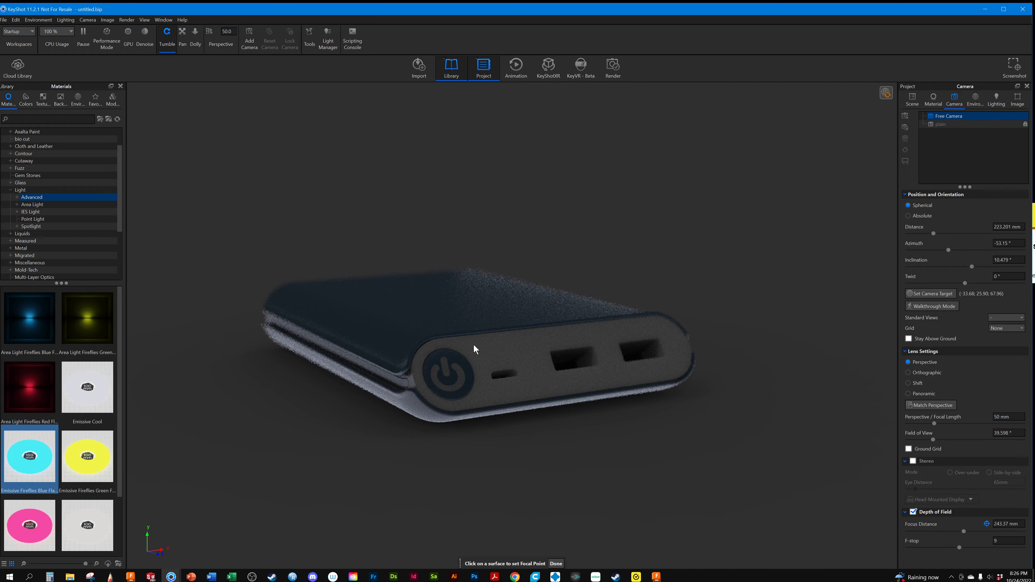
{"action": "scroll", "coordinate": [468, 351], "scroll_direction": "up", "scroll_amount": 5}
{"action": "middle_click_drag", "start_coordinate": [492, 364], "coordinate": [569, 332]}
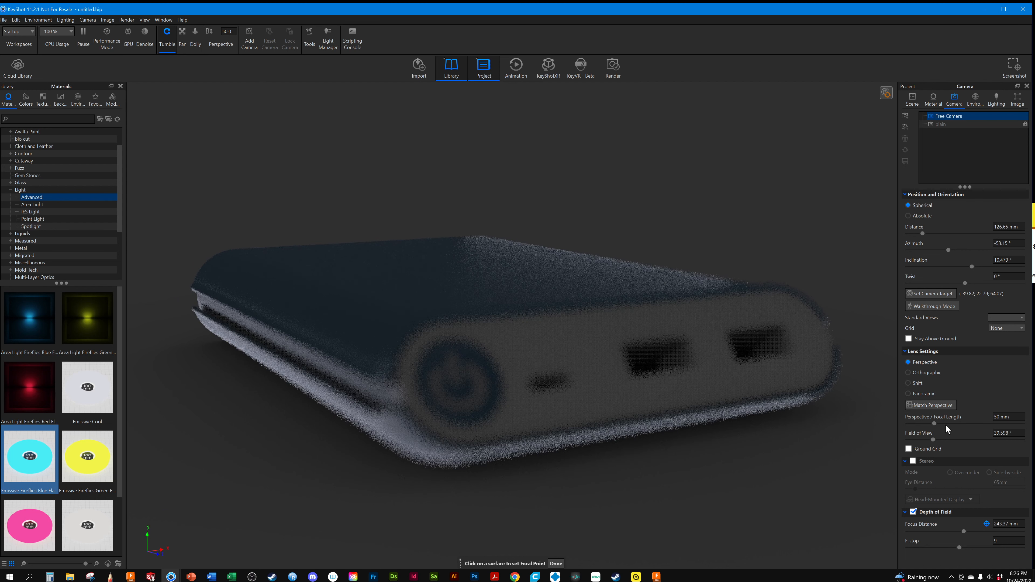
{"action": "left_click", "coordinate": [1007, 541]}
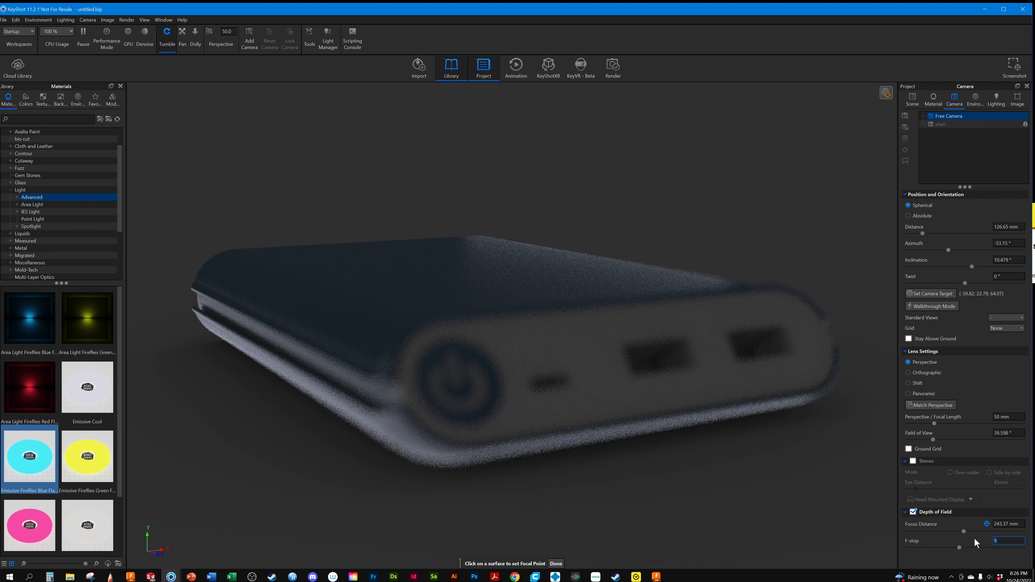
{"action": "type", "text": "25"}
{"action": "key", "text": "Return"}
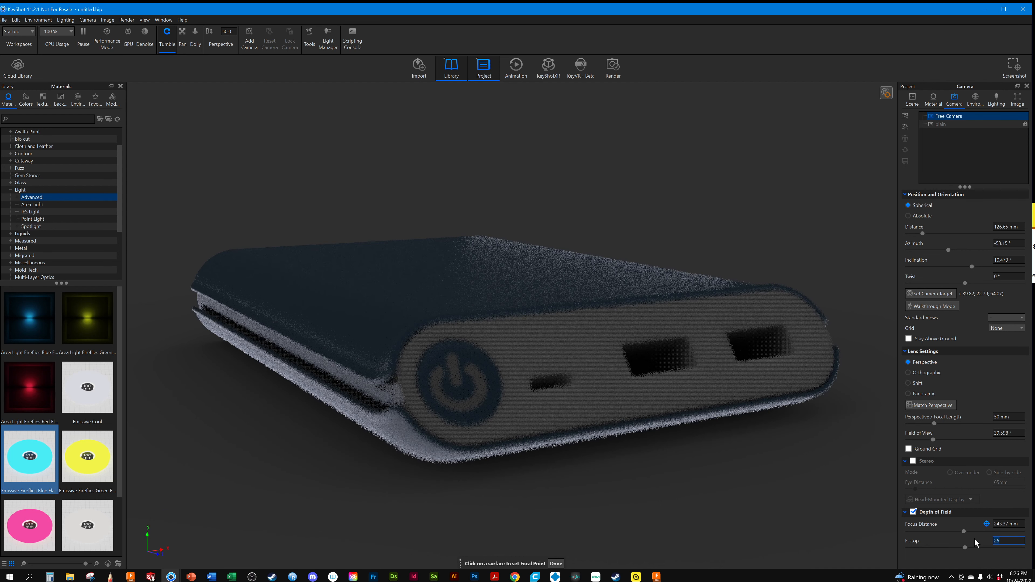
{"action": "type", "text": "50"}
{"action": "key", "text": "Return"}
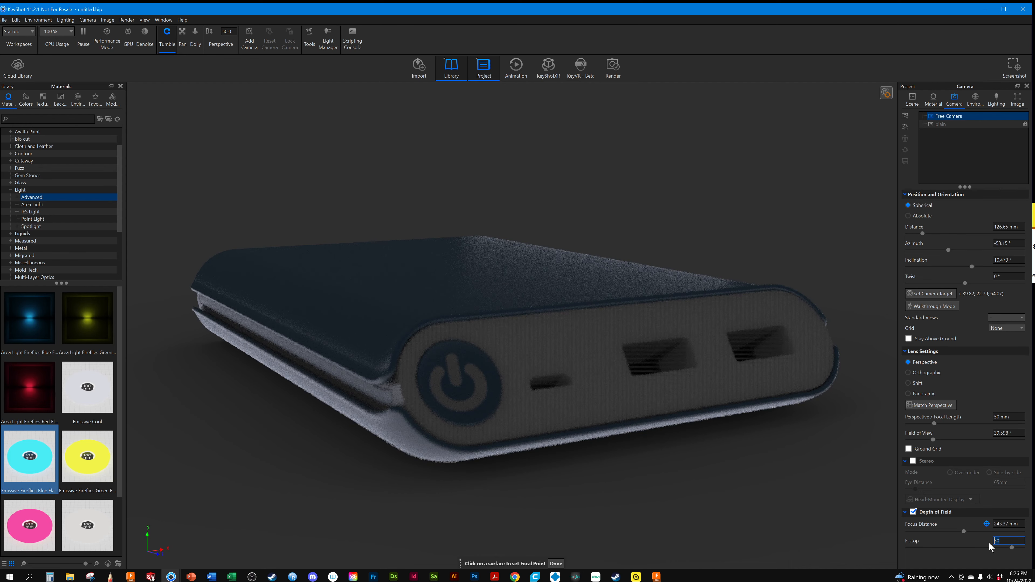
{"action": "type", "text": "60"}
{"action": "key", "text": "Return"}
{"action": "left_click", "coordinate": [536, 410]}
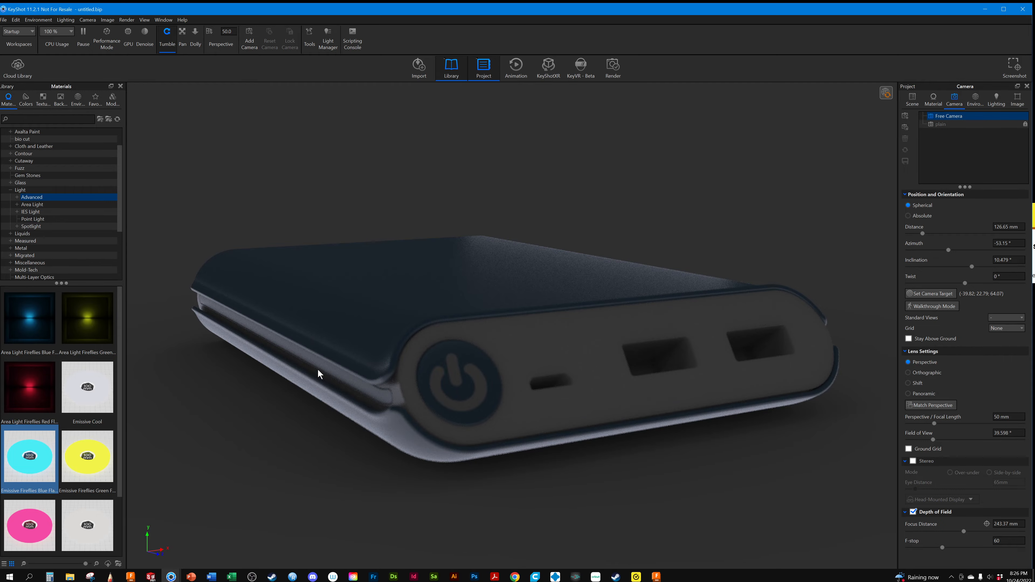
{"action": "left_click_drag", "start_coordinate": [318, 385], "coordinate": [293, 387]}
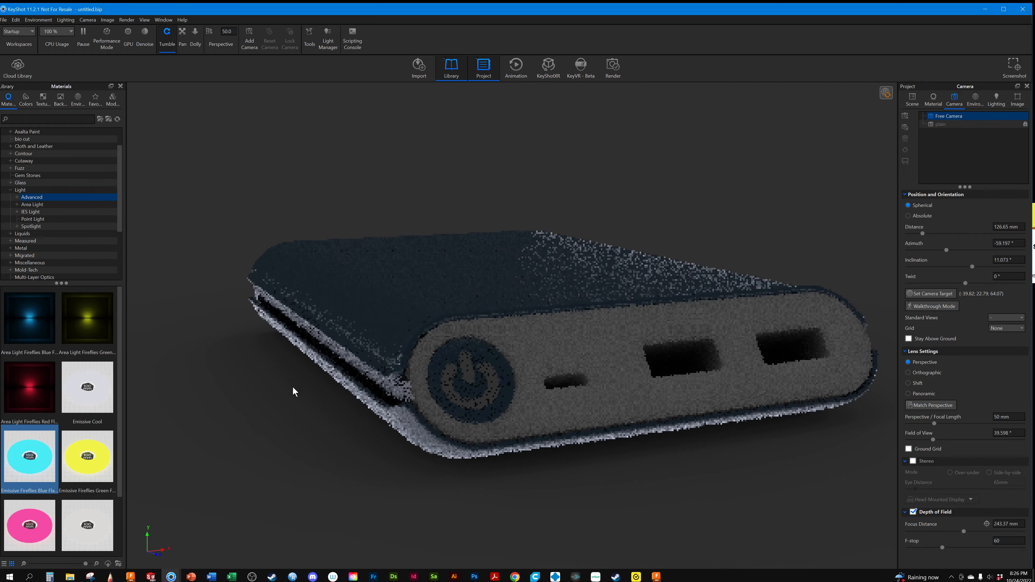
{"action": "middle_click_drag", "start_coordinate": [293, 387], "coordinate": [512, 371]}
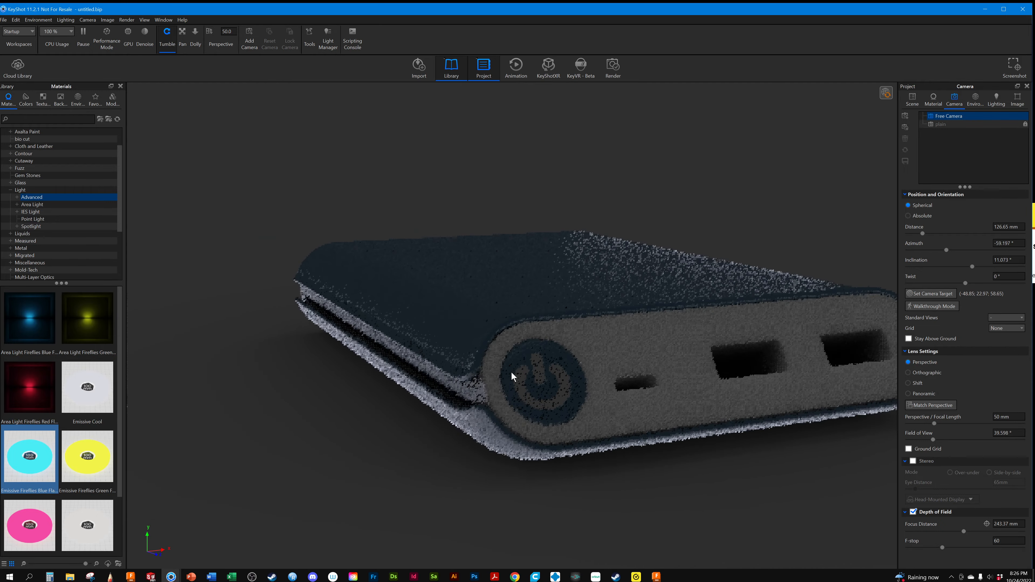
Swing the Free Camera around to the power bank's side and port face, and disable its depth of field
{"action": "left_click_drag", "start_coordinate": [368, 386], "coordinate": [615, 383]}
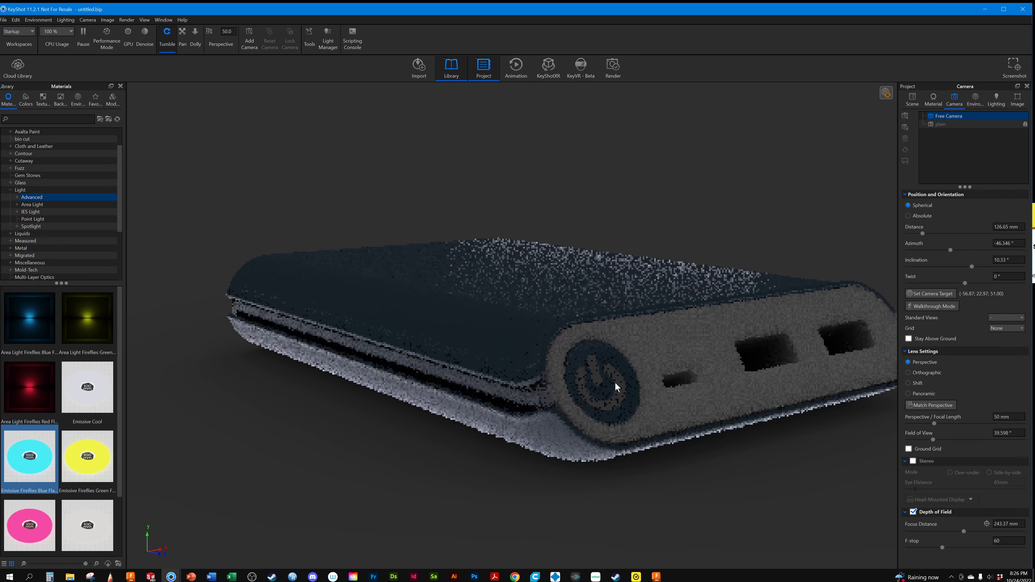
{"action": "middle_click_drag", "start_coordinate": [615, 382], "coordinate": [634, 373]}
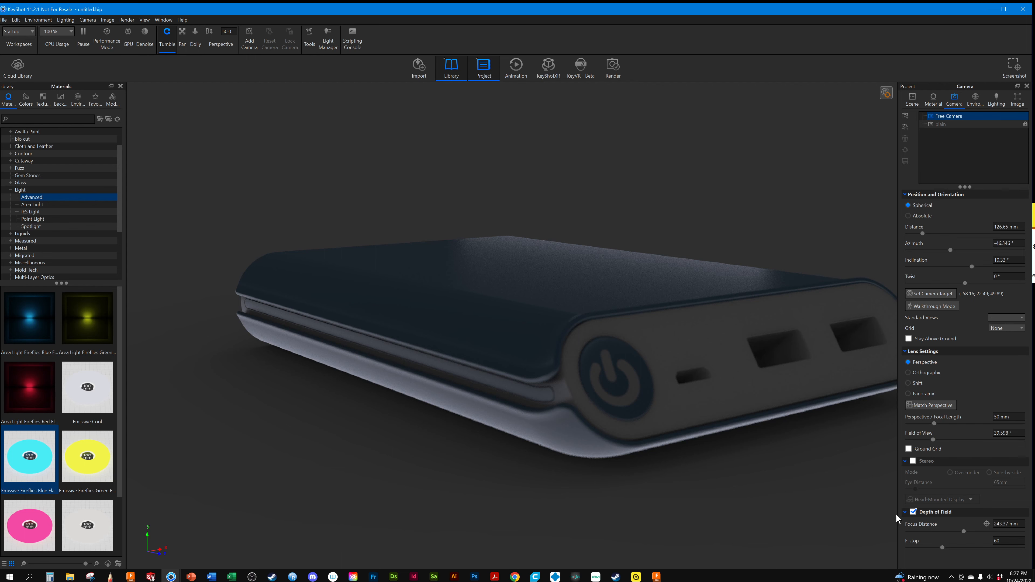
{"action": "left_click", "coordinate": [914, 512]}
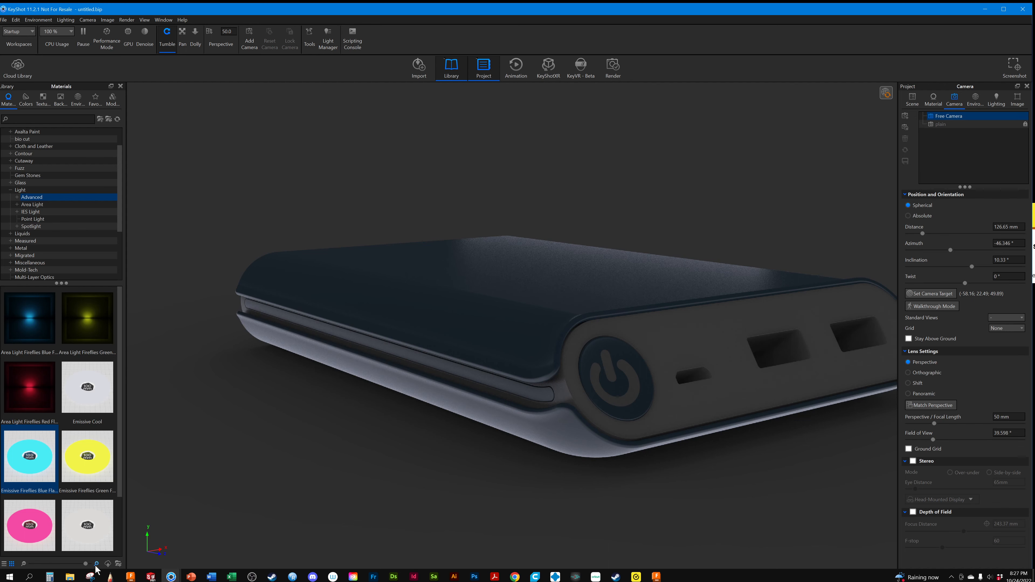
Switch to Chrome and search Google for "golden triangle photography" in a new tab
{"action": "mouse_move", "coordinate": [515, 577]}
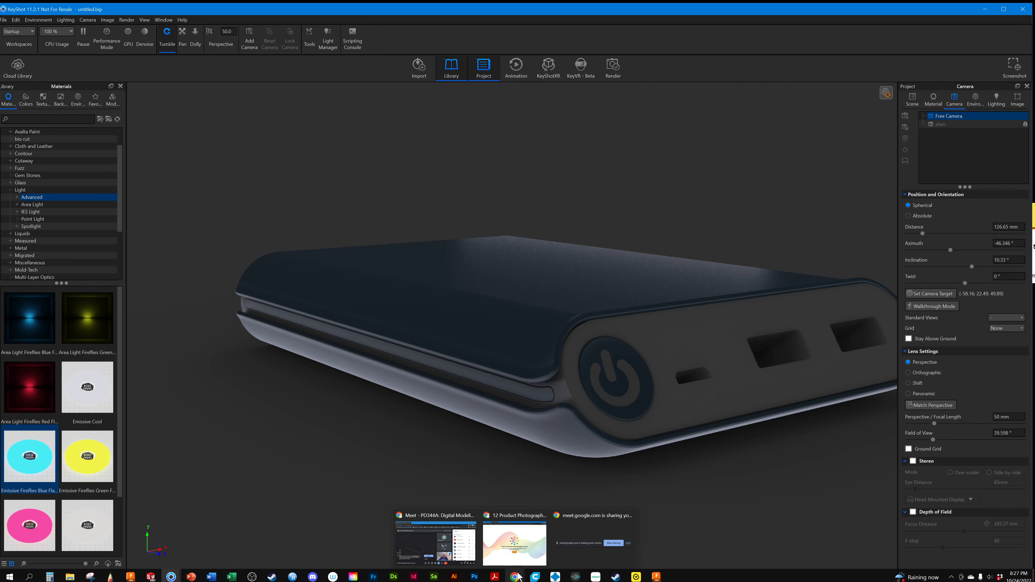
{"action": "left_click", "coordinate": [515, 520]}
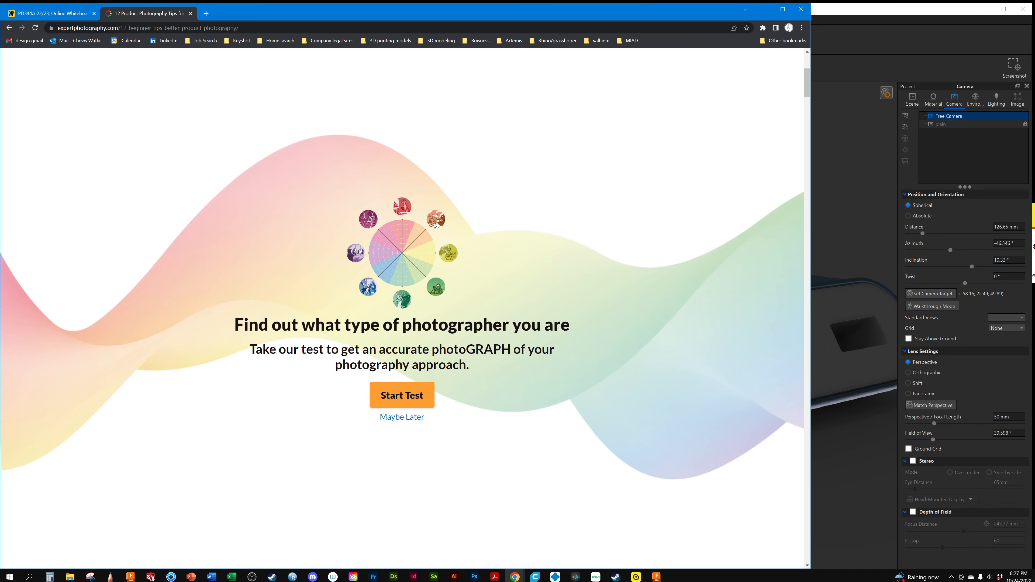
{"action": "left_click", "coordinate": [206, 13]}
{"action": "type", "text": "golde"}
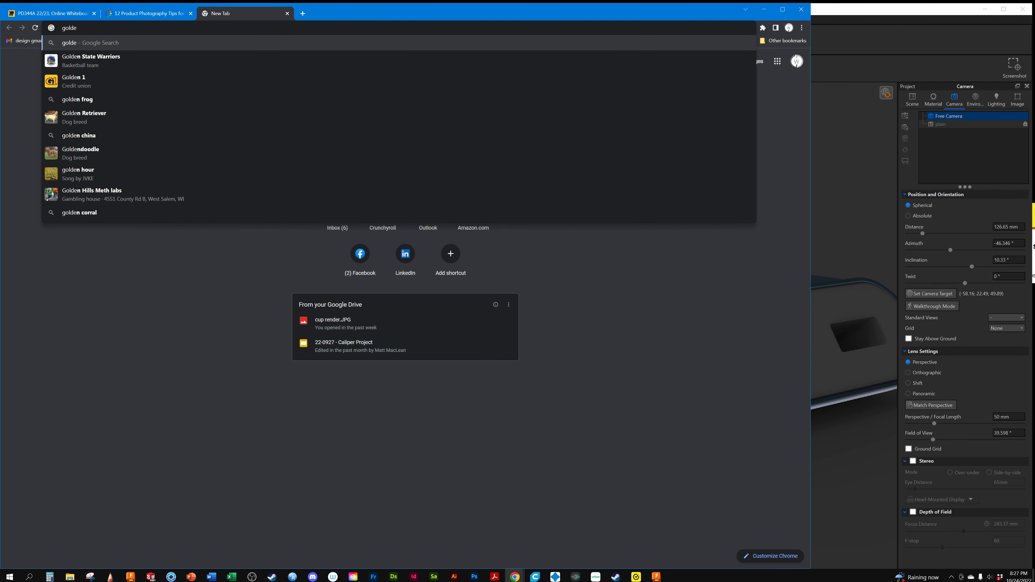
{"action": "type", "text": "n circle"}
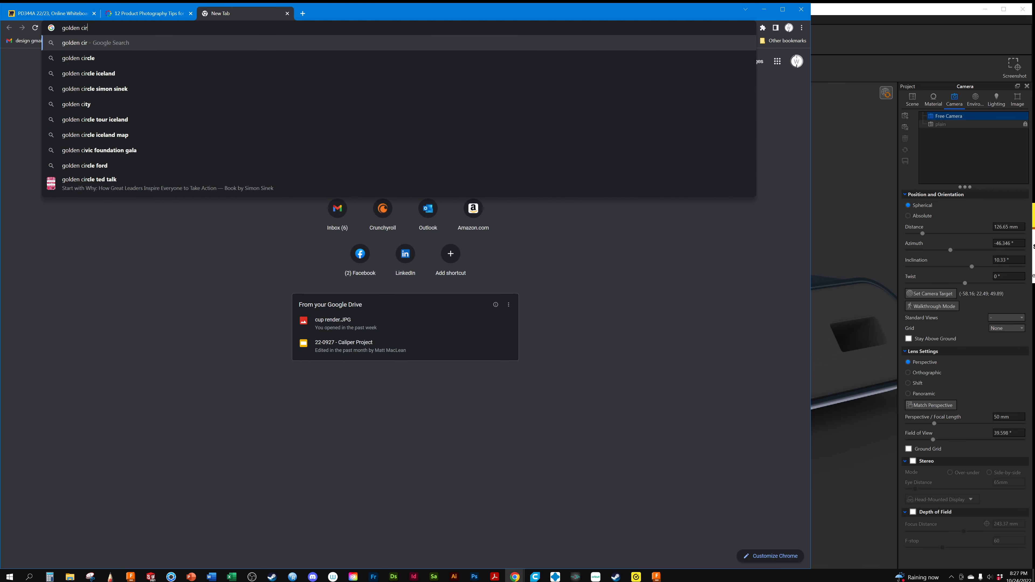
{"action": "key", "text": "BackSpace"}
{"action": "key", "text": "BackSpace"}
{"action": "key", "text": "BackSpace"}
{"action": "key", "text": "BackSpace"}
{"action": "key", "text": "BackSpace"}
{"action": "key", "text": "BackSpace"}
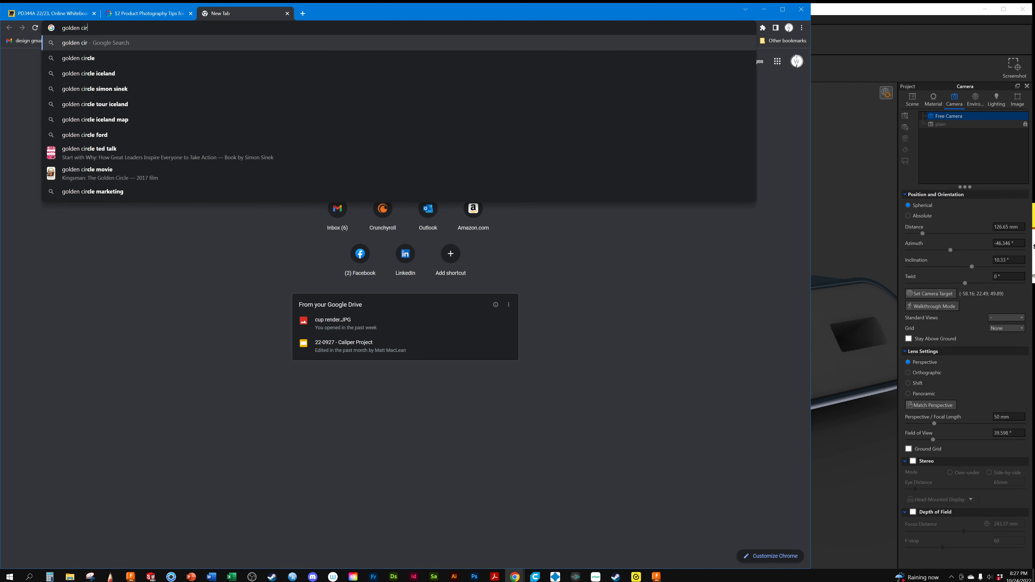
{"action": "type", "text": "tria"}
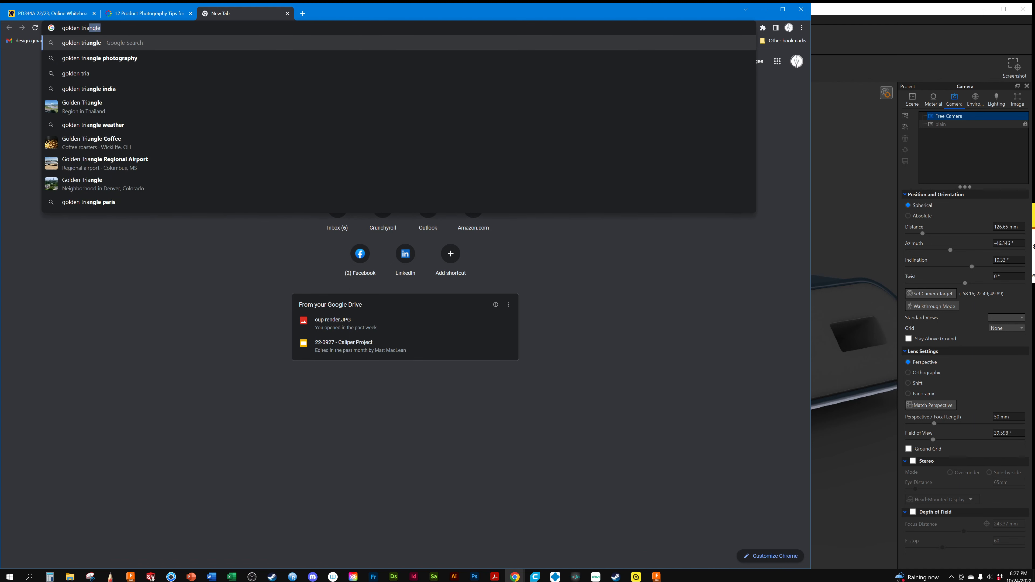
{"action": "key", "text": "Down"}
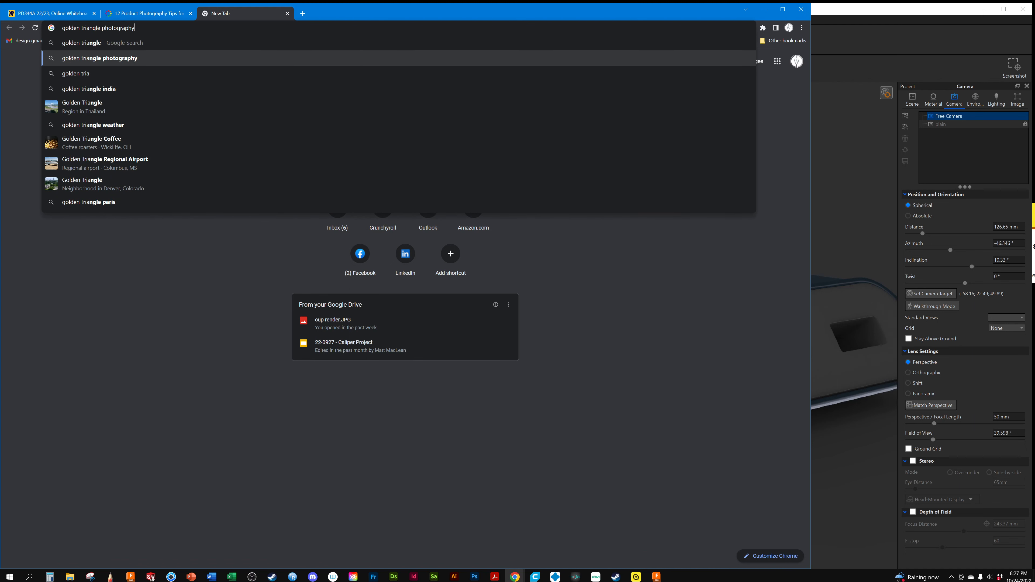
{"action": "key", "text": "Return"}
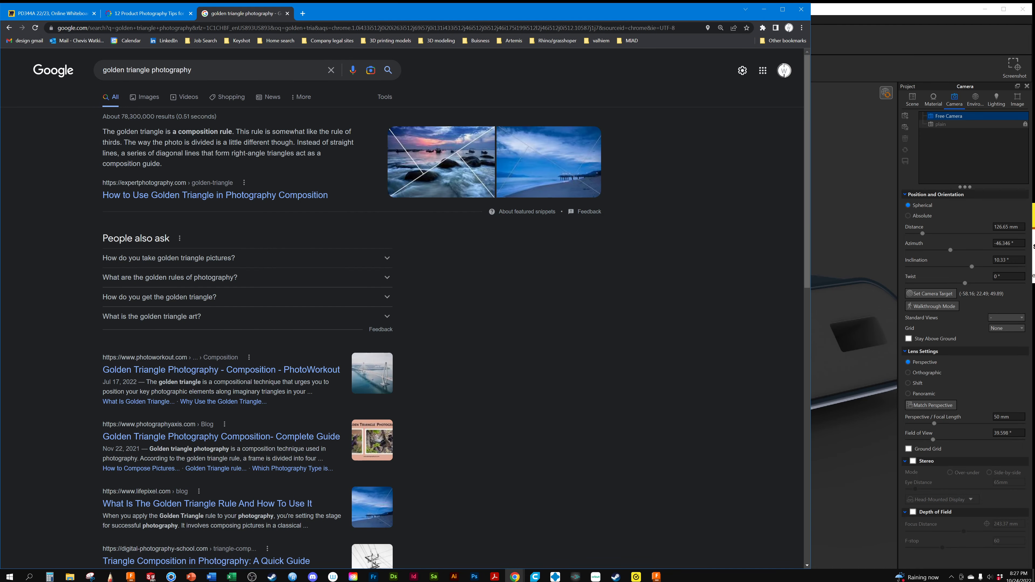
Open the expertphotography.com article "How to Use Golden Triangle in Photography Composition" and look over its explanation and example photo
{"action": "left_click", "coordinate": [122, 197]}
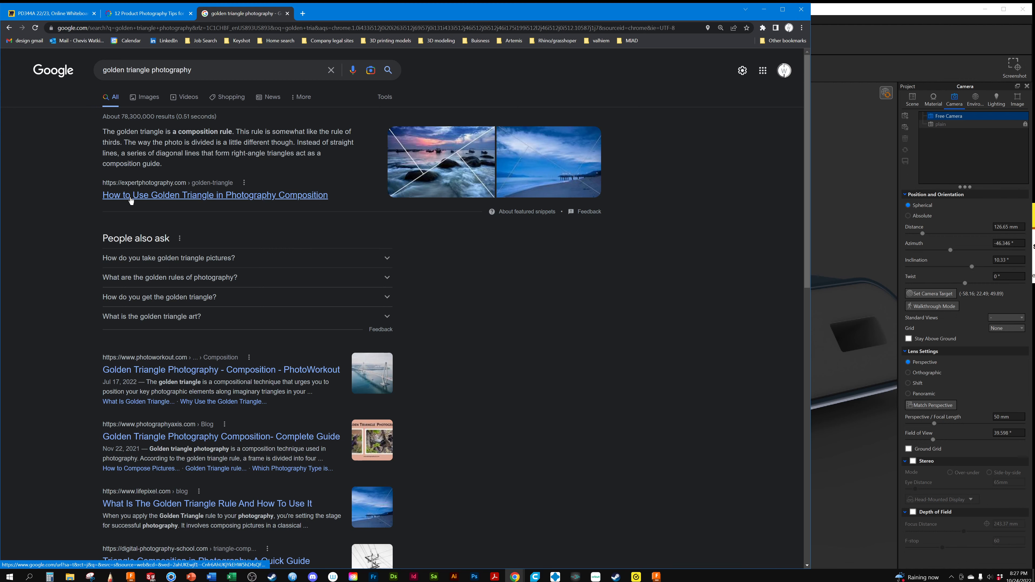
{"action": "scroll", "coordinate": [332, 165], "scroll_direction": "up", "scroll_amount": 3}
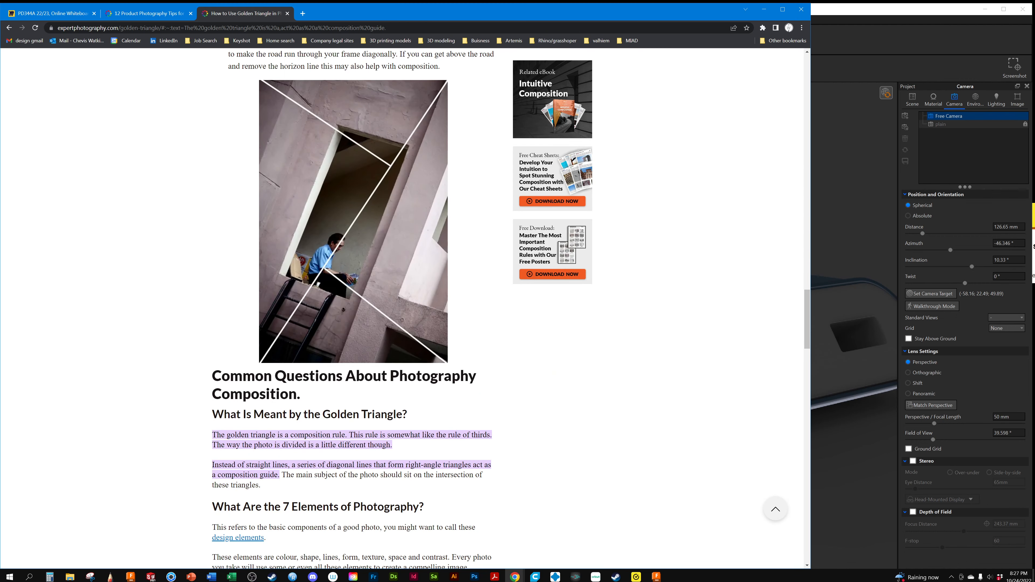
{"action": "scroll", "coordinate": [309, 386], "scroll_direction": "down", "scroll_amount": 8}
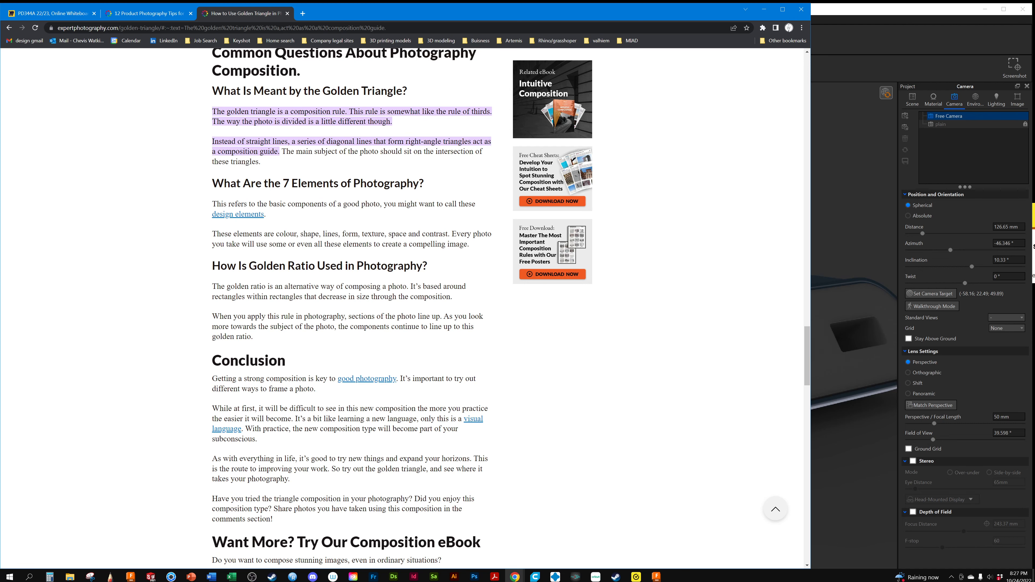
{"action": "scroll", "coordinate": [306, 265], "scroll_direction": "up", "scroll_amount": 14}
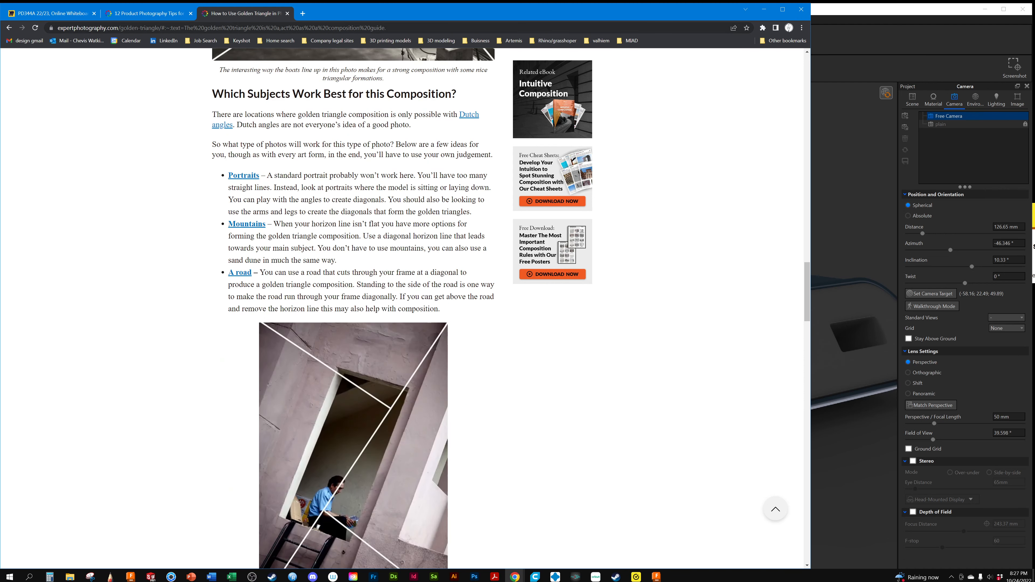
Copy the golden triangle article's web address and paste it onto the PD344A 22/23 Miro board beside the Sketches & Illustrations chart
{"action": "left_click", "coordinate": [149, 28]}
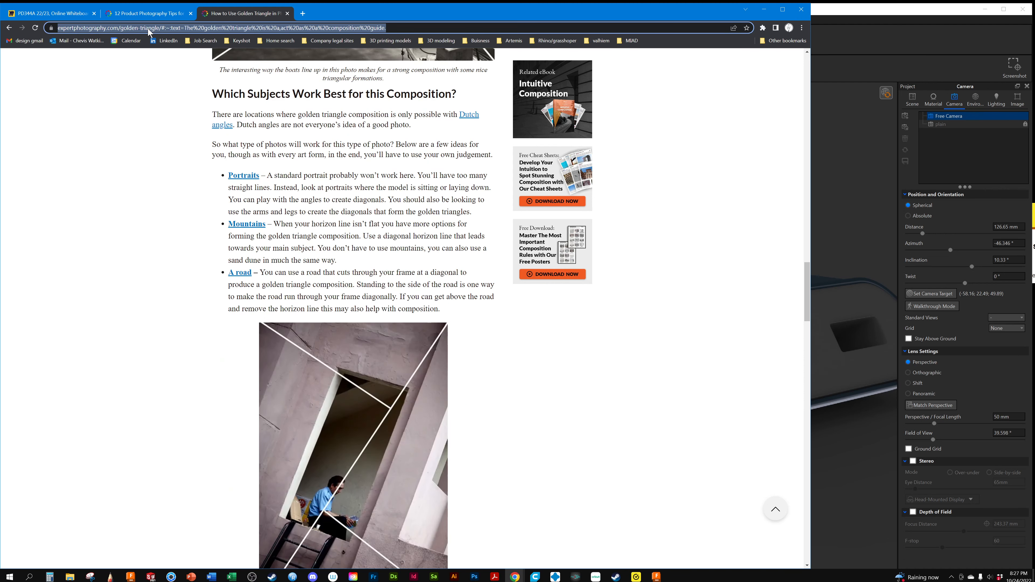
{"action": "right_click", "coordinate": [149, 31]}
{"action": "left_click", "coordinate": [167, 85]}
{"action": "left_click", "coordinate": [81, 14]}
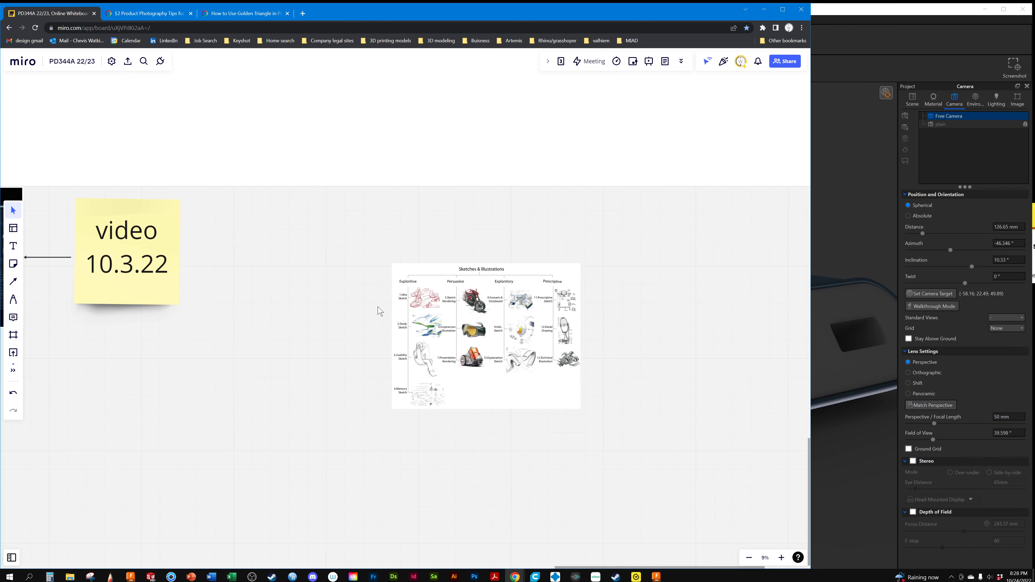
{"action": "scroll", "coordinate": [380, 313], "scroll_direction": "up", "scroll_amount": 10}
{"action": "scroll", "coordinate": [380, 314], "scroll_direction": "up", "scroll_amount": 5}
{"action": "key", "text": "ctrl+v"}
{"action": "scroll", "coordinate": [433, 235], "scroll_direction": "down", "scroll_amount": 7}
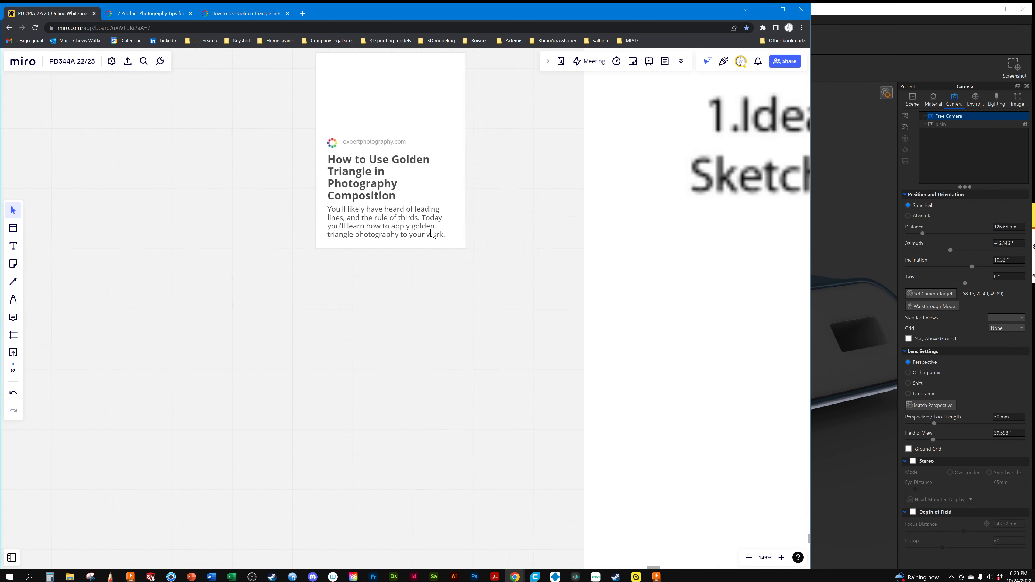
Enlarge the pasted golden triangle link card to a readable size beside the Sketches & Illustrations chart
{"action": "left_click", "coordinate": [430, 221]}
{"action": "left_click_drag", "start_coordinate": [400, 182], "coordinate": [160, 61]}
{"action": "scroll", "coordinate": [342, 330], "scroll_direction": "down", "scroll_amount": 5}
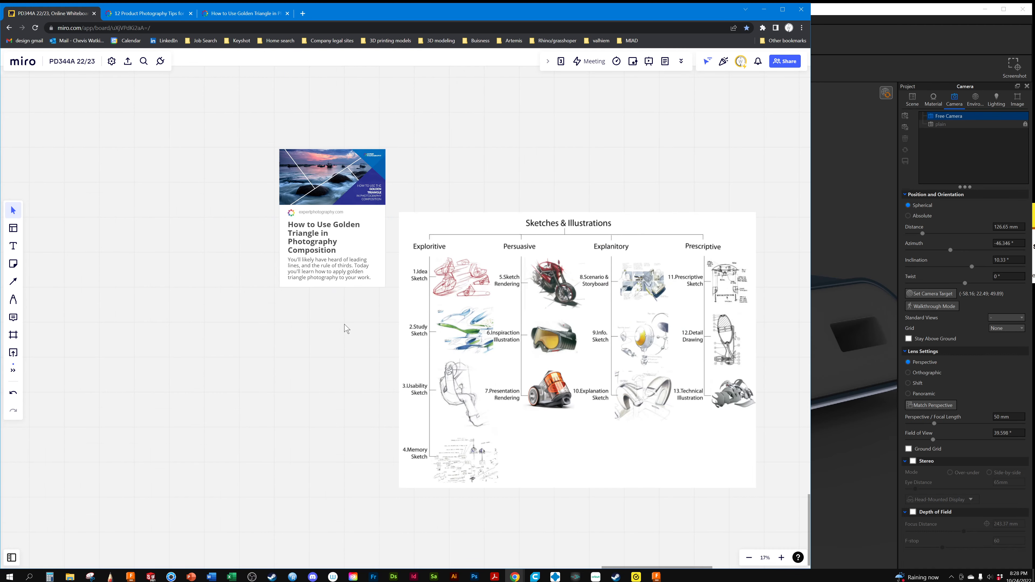
Switch back to KeyShot and reframe the power bank from a higher angle, with its long edge running diagonally toward the power button
{"action": "left_click", "coordinate": [898, 24]}
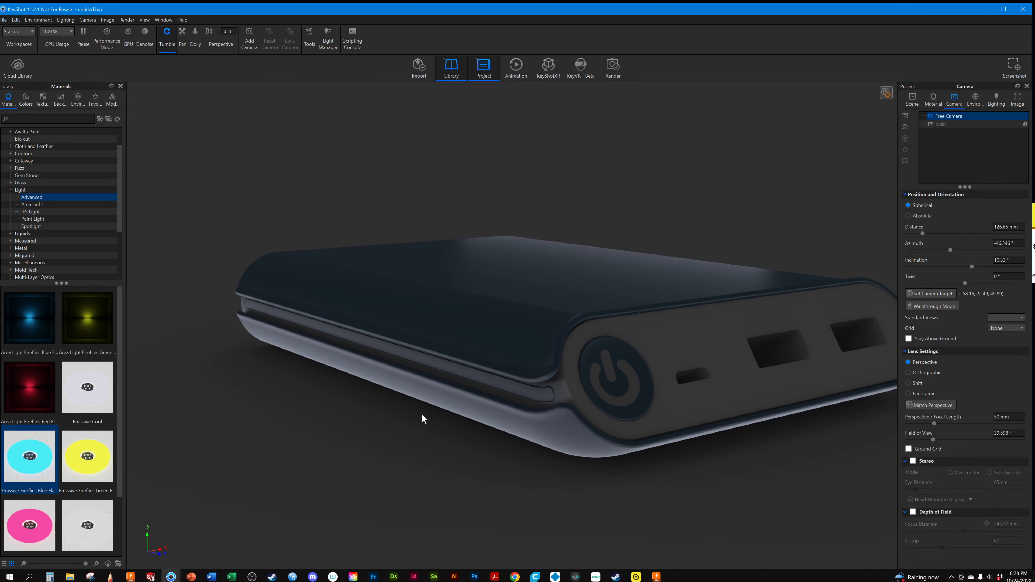
{"action": "middle_click_drag", "start_coordinate": [477, 417], "coordinate": [675, 402]}
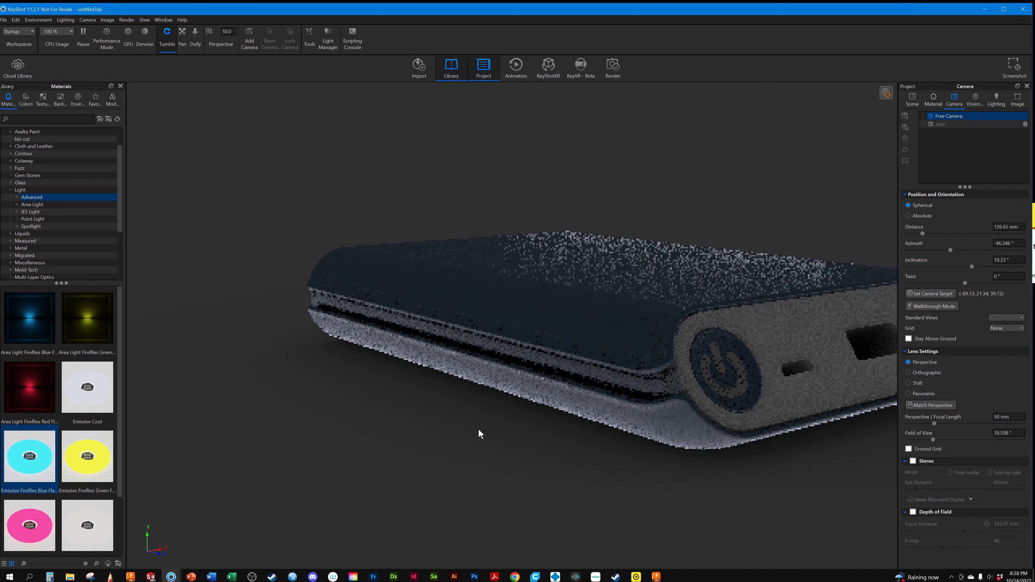
{"action": "left_click_drag", "start_coordinate": [485, 434], "coordinate": [442, 467]}
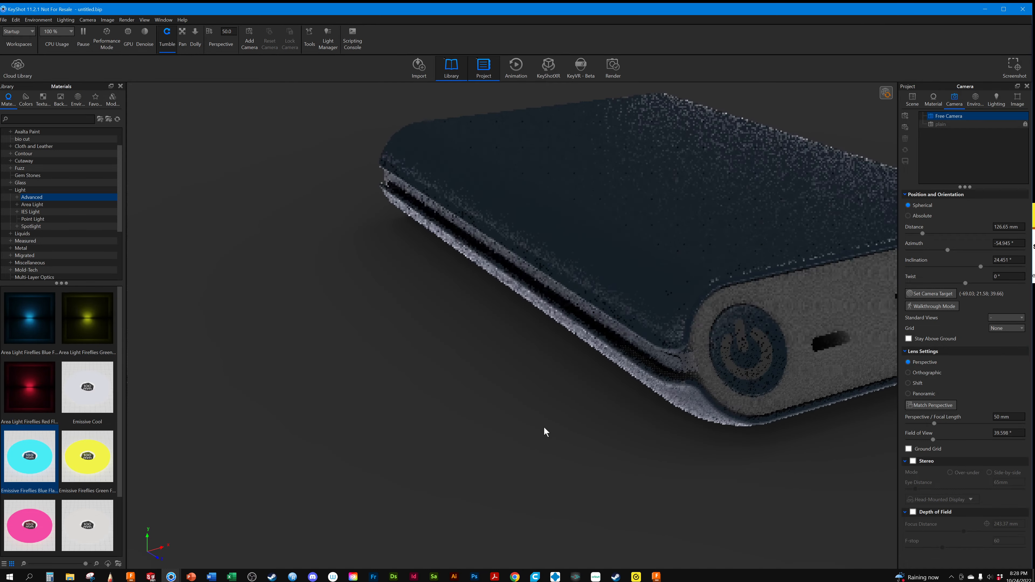
{"action": "middle_click_drag", "start_coordinate": [544, 427], "coordinate": [543, 445]}
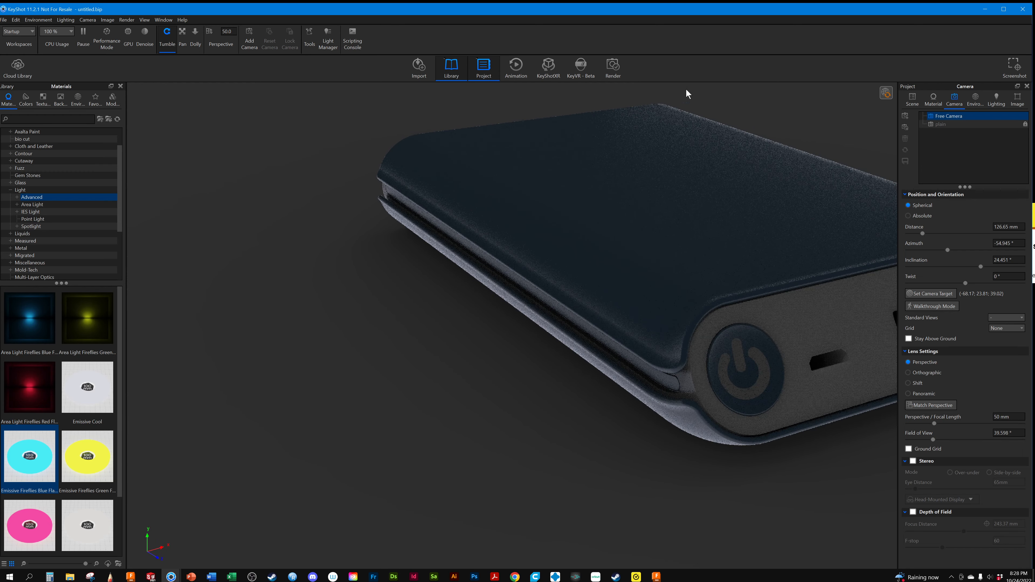
{"action": "middle_click_drag", "start_coordinate": [618, 259], "coordinate": [631, 324]}
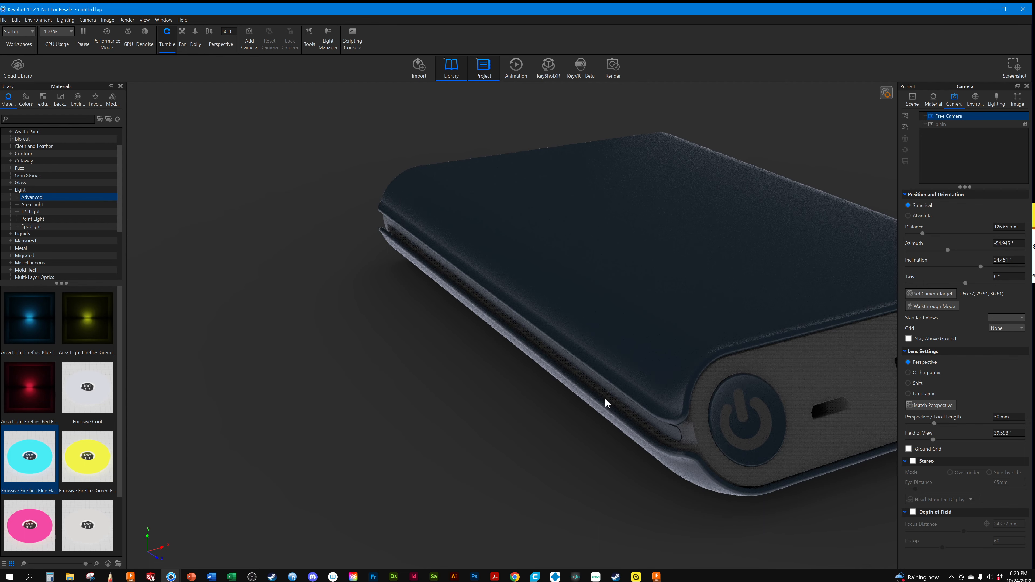
Show the upright Power Bank #1 #1 copy and widen the camera view to include it behind the flat Power Bank #1
{"action": "left_click", "coordinate": [913, 99]}
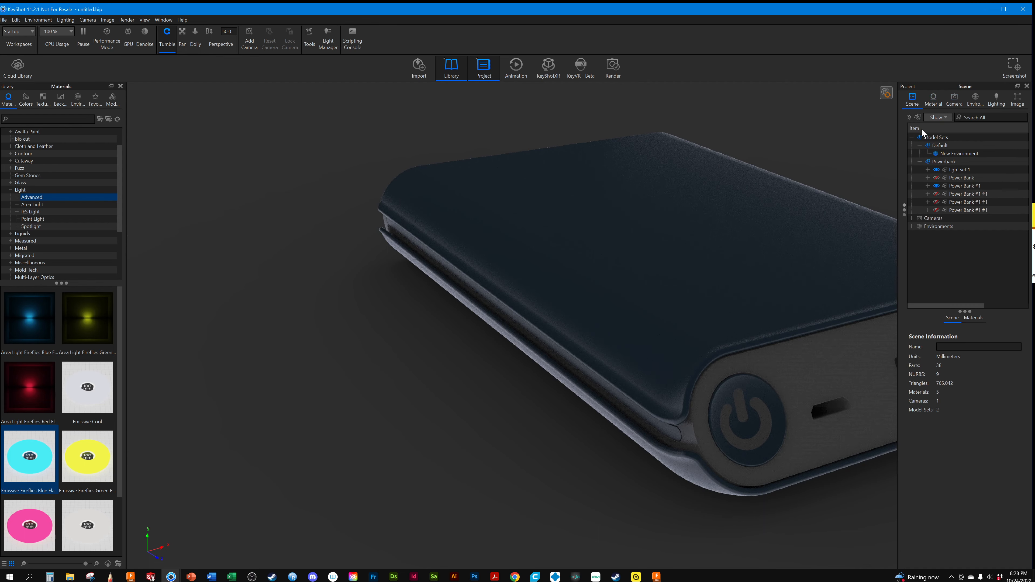
{"action": "left_click", "coordinate": [937, 193]}
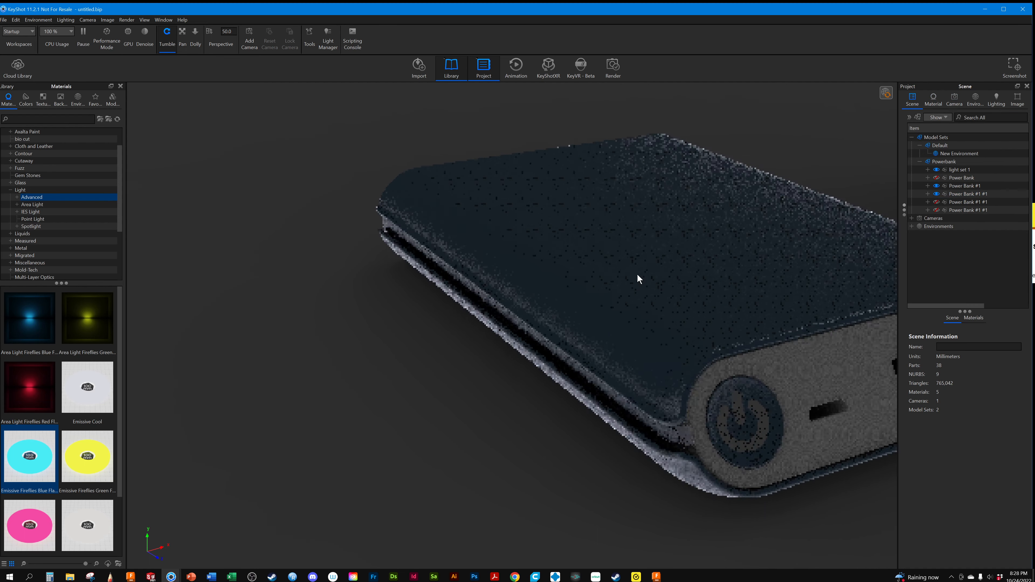
{"action": "middle_click_drag", "start_coordinate": [638, 274], "coordinate": [487, 349]}
{"action": "scroll", "coordinate": [488, 349], "scroll_direction": "down", "scroll_amount": 5}
{"action": "middle_click_drag", "start_coordinate": [571, 327], "coordinate": [417, 398]}
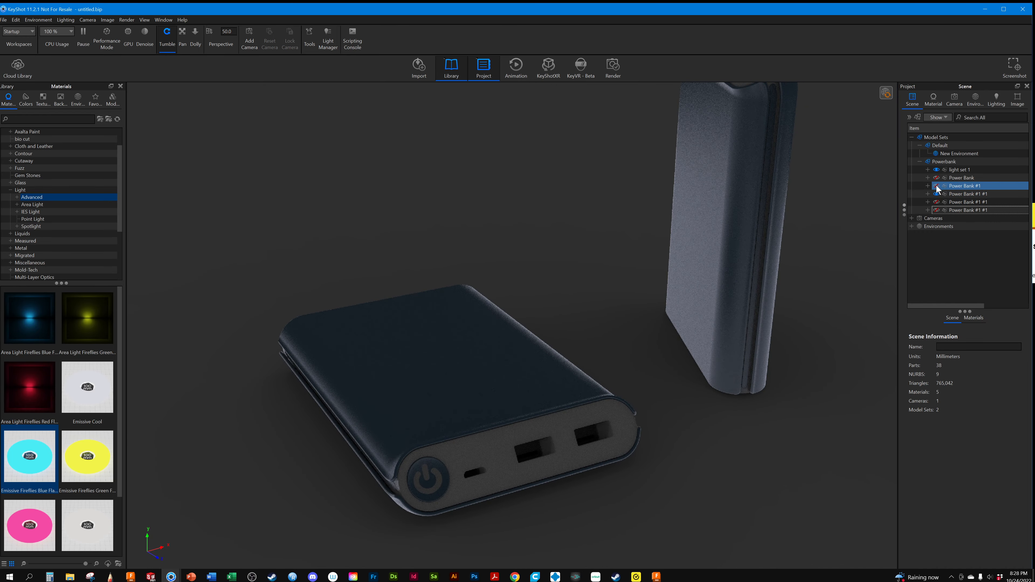
Try the other two Power Bank #1 #1 copies in turn beside the upright one, and restore the flat Power Bank #1 instead
{"action": "left_click", "coordinate": [936, 203]}
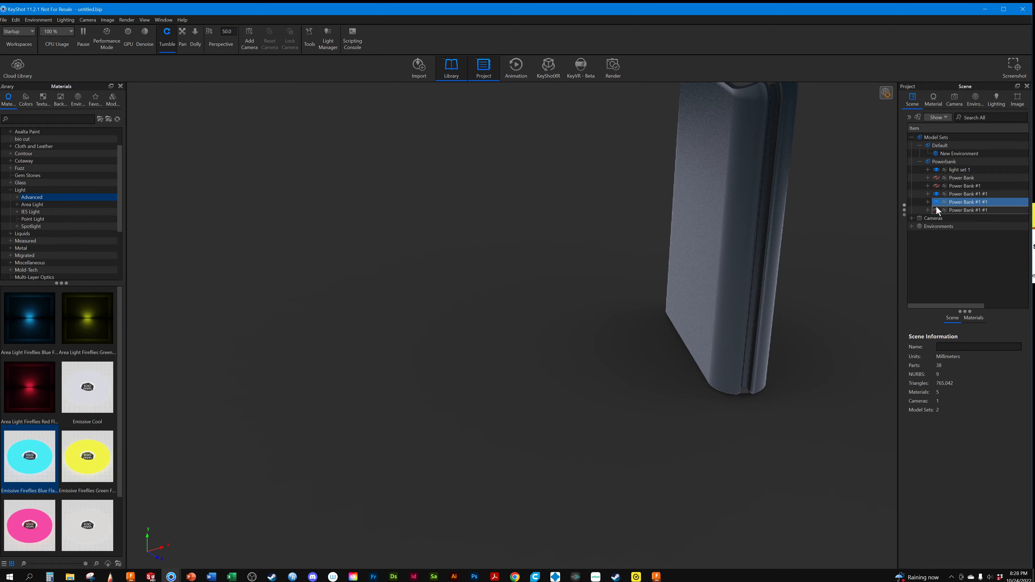
{"action": "left_click_drag", "start_coordinate": [797, 273], "coordinate": [830, 223]}
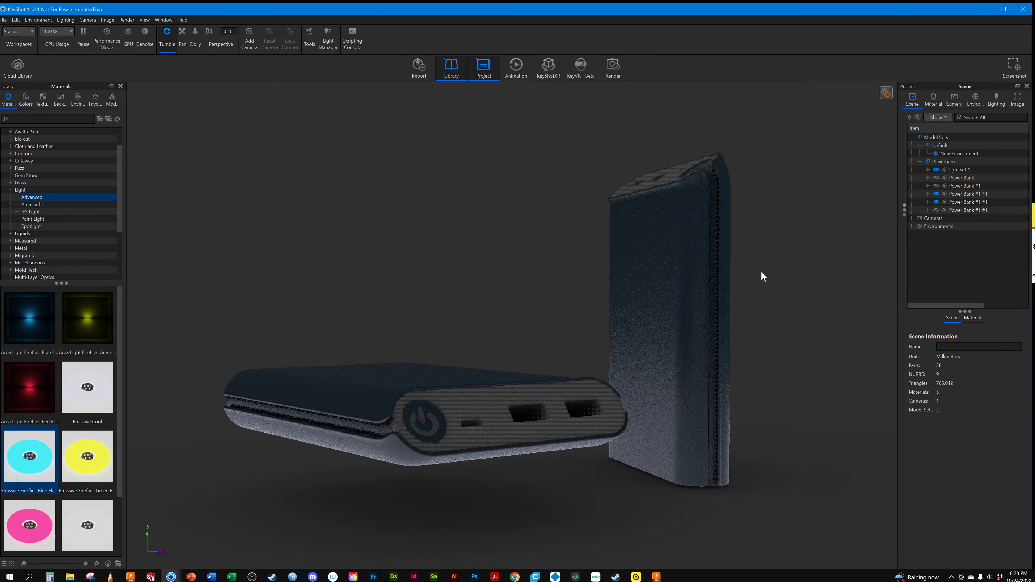
{"action": "left_click_drag", "start_coordinate": [761, 271], "coordinate": [717, 253]}
{"action": "left_click", "coordinate": [938, 202]}
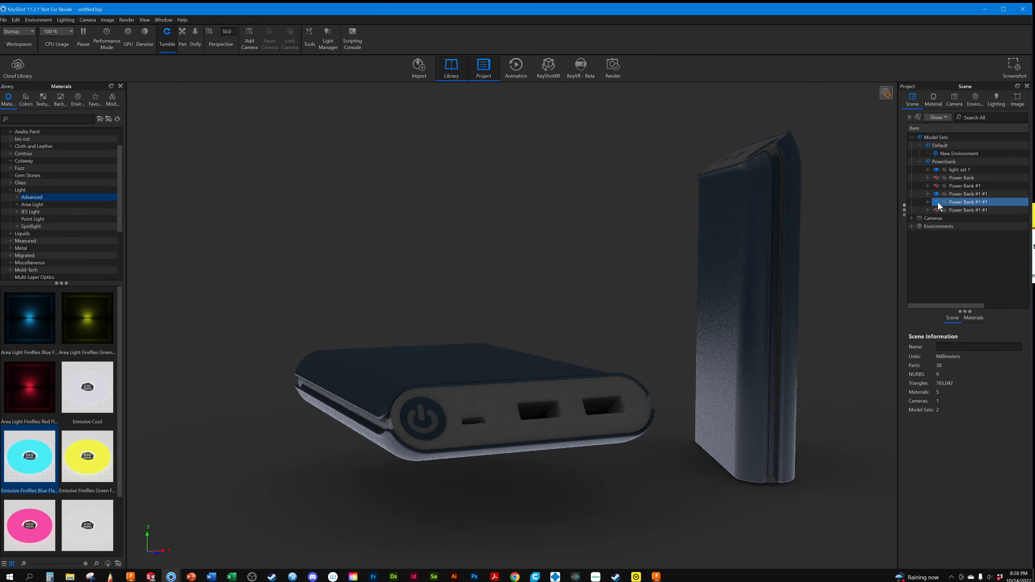
{"action": "left_click", "coordinate": [938, 209]}
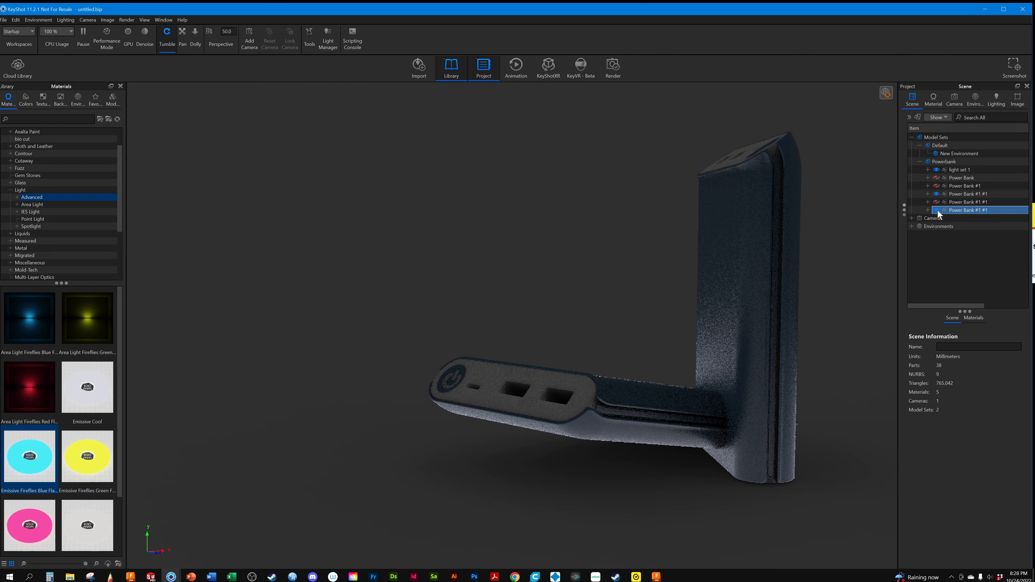
{"action": "left_click", "coordinate": [936, 185]}
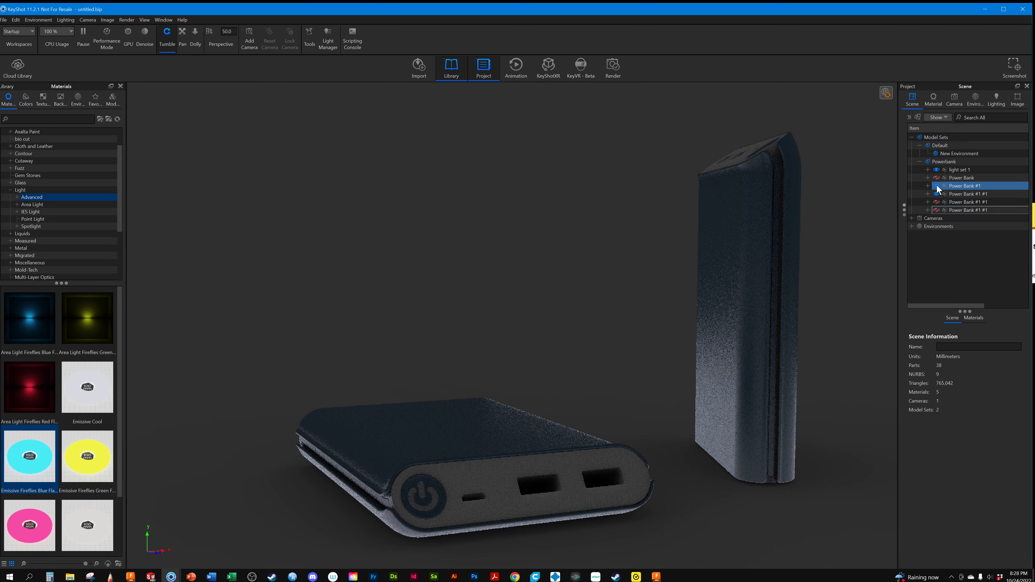
Lower the camera and move it closer, framing the flat power bank's port face with the upright copy behind it
{"action": "left_click_drag", "start_coordinate": [693, 355], "coordinate": [720, 225]}
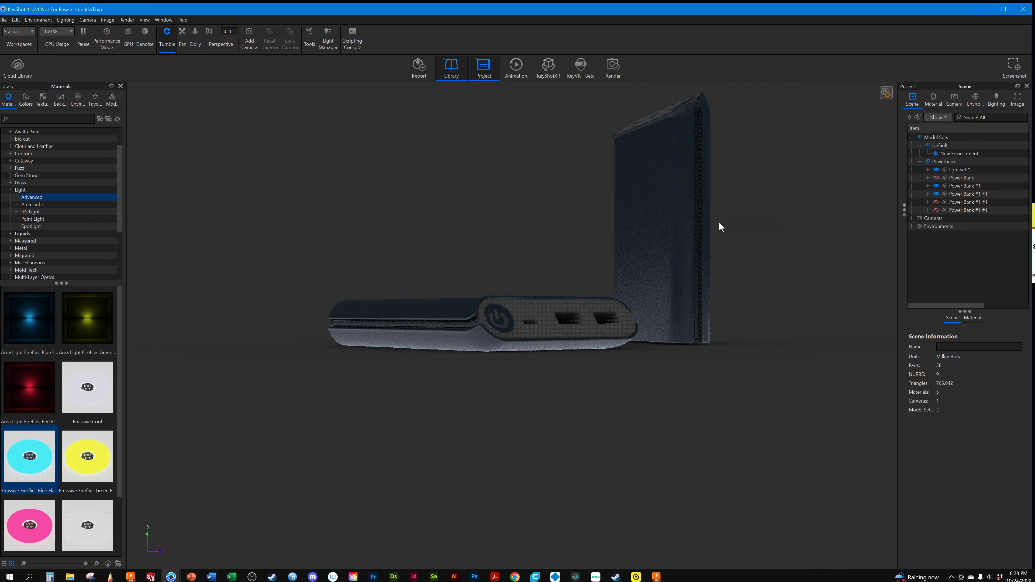
{"action": "scroll", "coordinate": [720, 227], "scroll_direction": "up", "scroll_amount": 6}
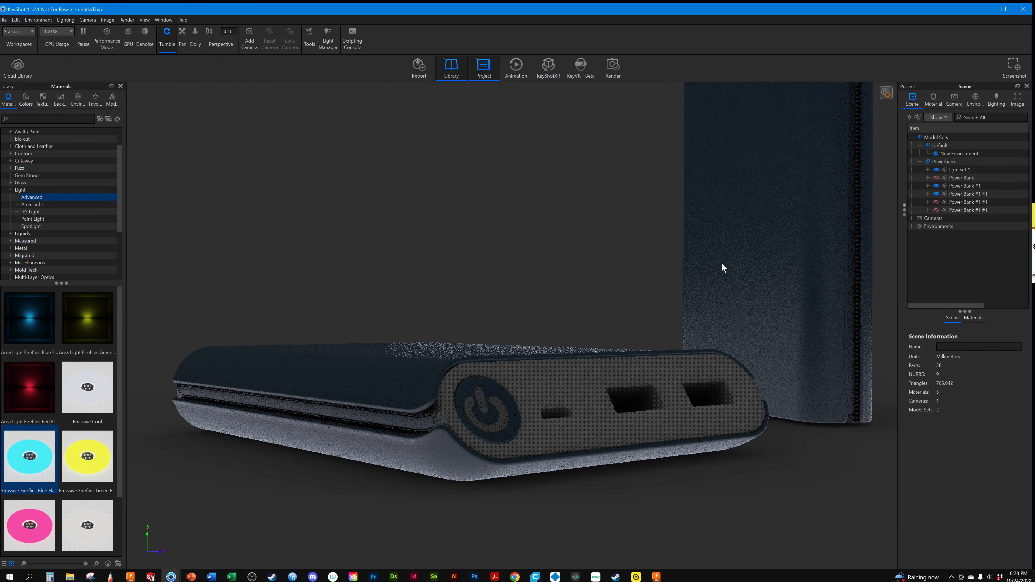
{"action": "left_click_drag", "start_coordinate": [722, 267], "coordinate": [715, 323]}
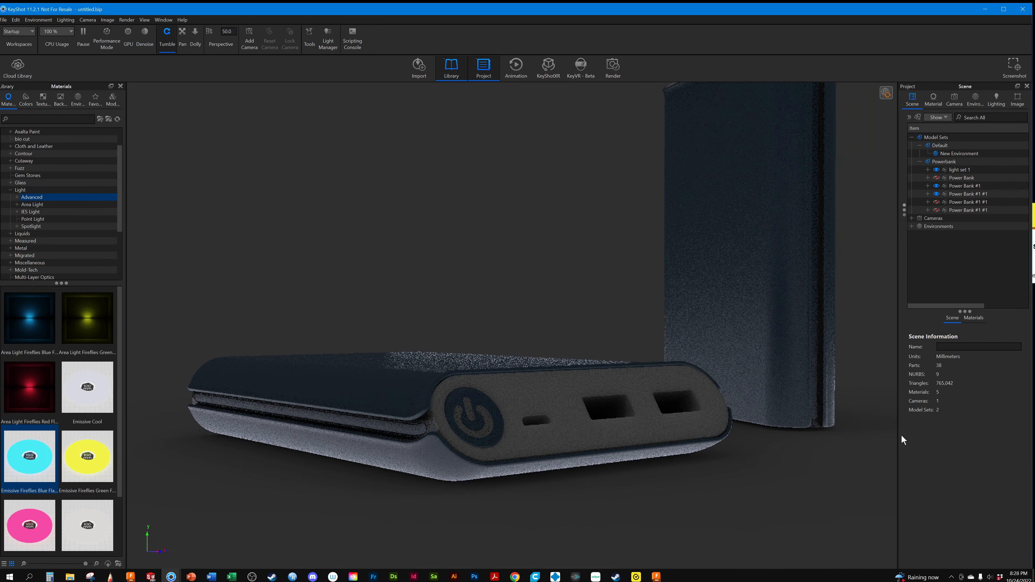
Compare closer and wider framings of the flat power bank's port face with the upright copy standing behind it
{"action": "scroll", "coordinate": [516, 411], "scroll_direction": "up", "scroll_amount": 5}
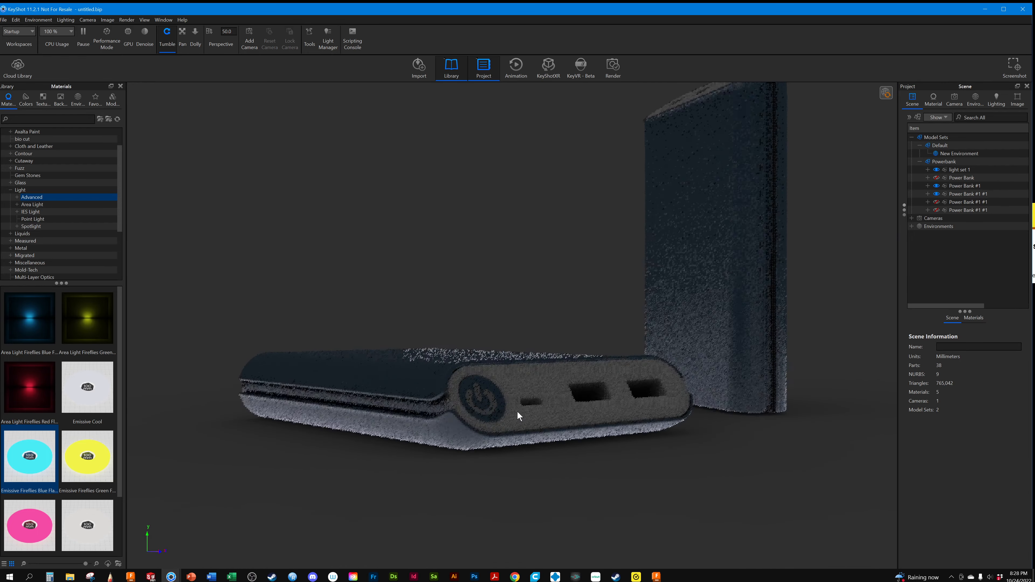
{"action": "scroll", "coordinate": [524, 410], "scroll_direction": "up", "scroll_amount": 1}
{"action": "middle_click_drag", "start_coordinate": [561, 403], "coordinate": [589, 320]}
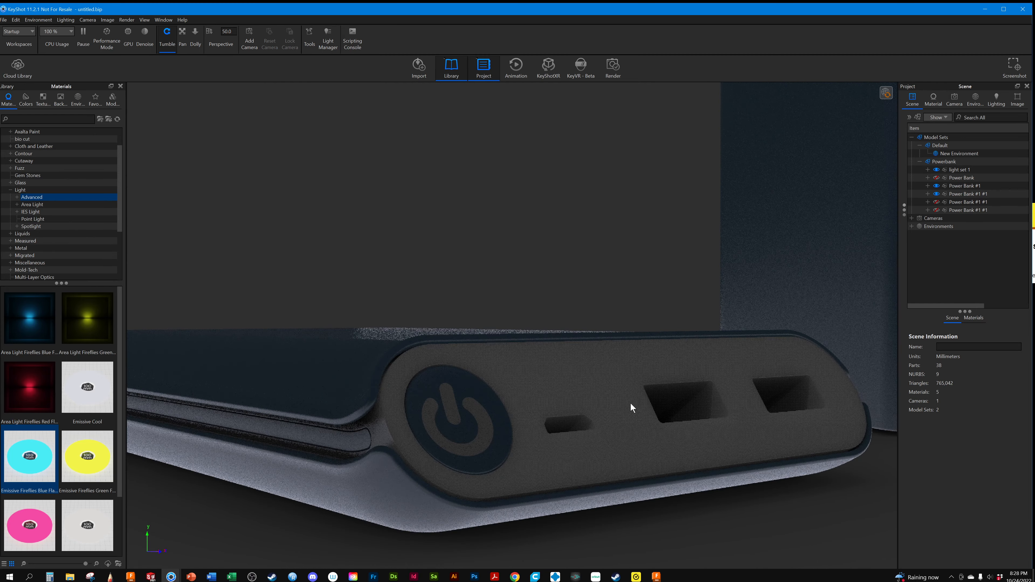
{"action": "scroll", "coordinate": [593, 441], "scroll_direction": "down", "scroll_amount": 3}
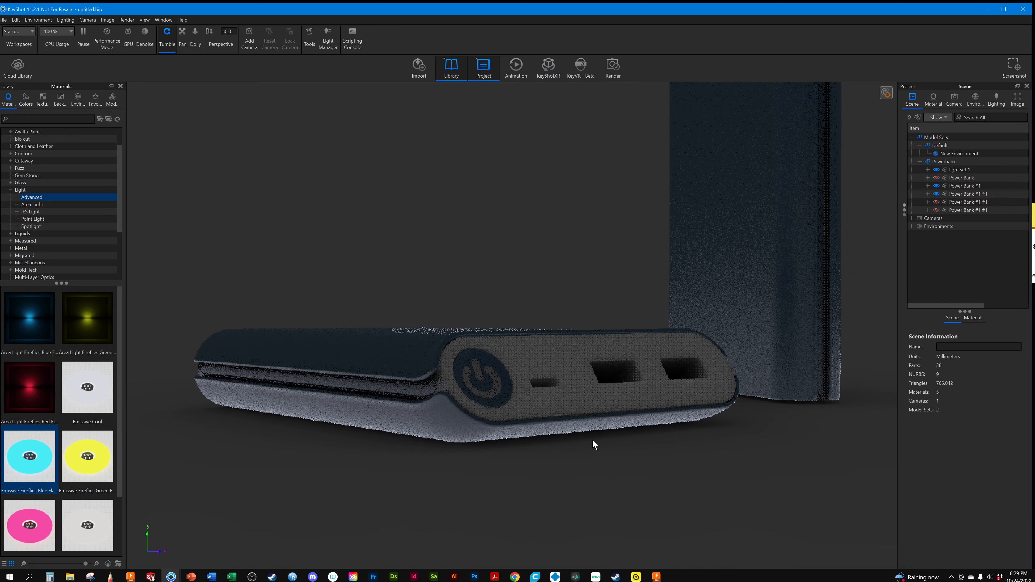
{"action": "scroll", "coordinate": [561, 446], "scroll_direction": "up", "scroll_amount": 3}
{"action": "scroll", "coordinate": [558, 448], "scroll_direction": "down", "scroll_amount": 1}
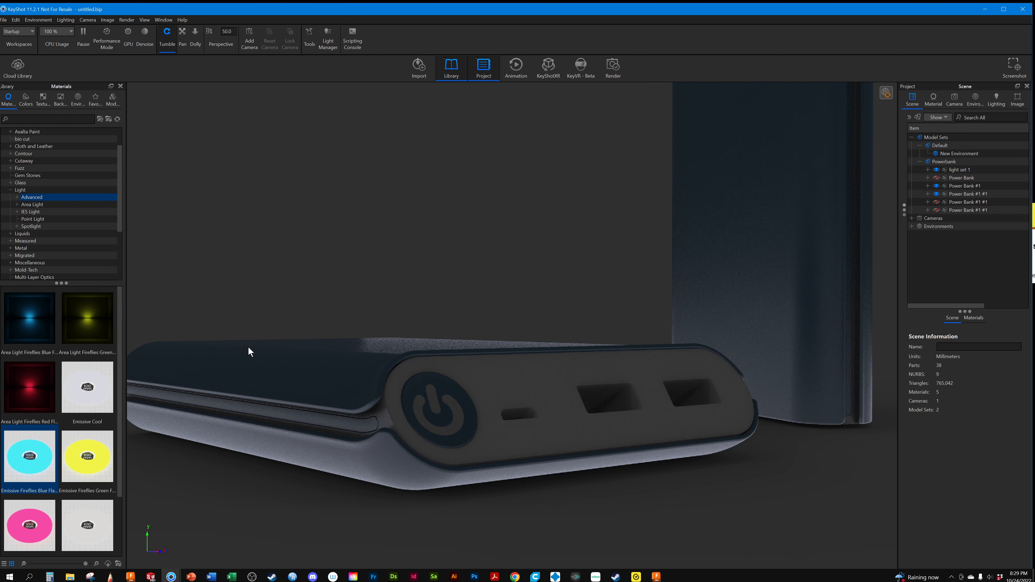
{"action": "scroll", "coordinate": [497, 436], "scroll_direction": "up", "scroll_amount": 3}
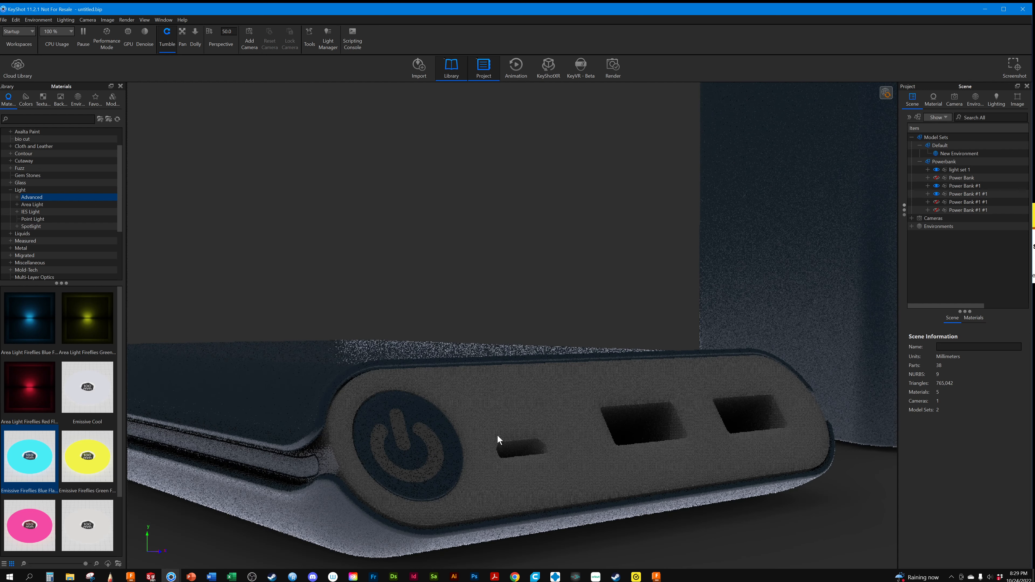
{"action": "middle_click_drag", "start_coordinate": [498, 434], "coordinate": [505, 350]}
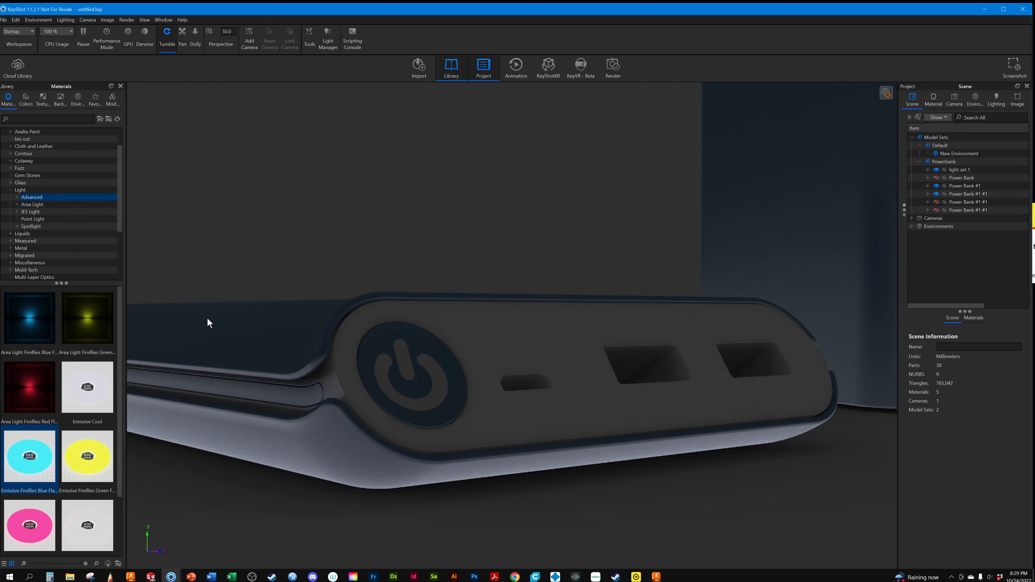
{"action": "scroll", "coordinate": [213, 326], "scroll_direction": "down", "scroll_amount": 5}
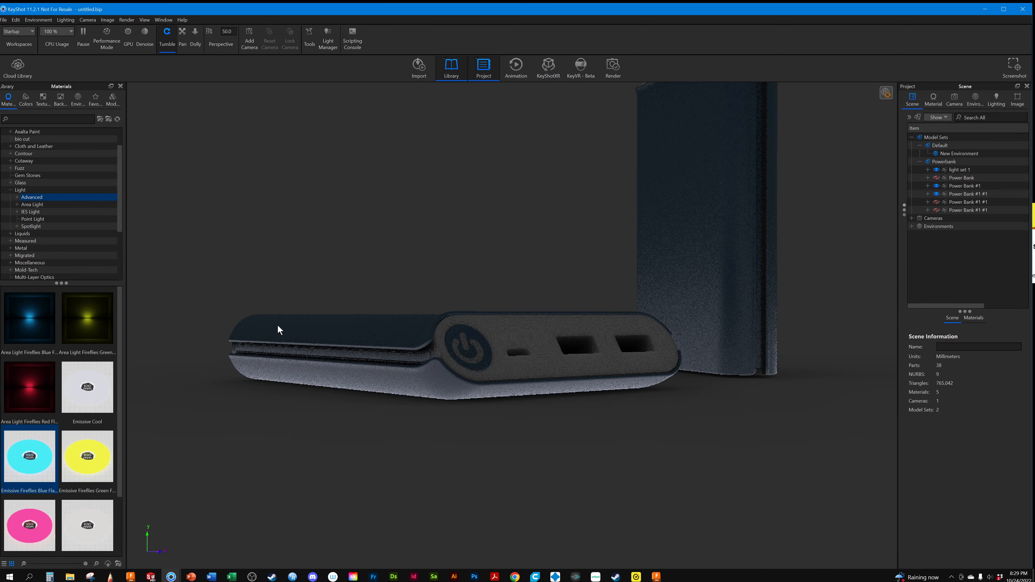
{"action": "scroll", "coordinate": [278, 327], "scroll_direction": "up", "scroll_amount": 5}
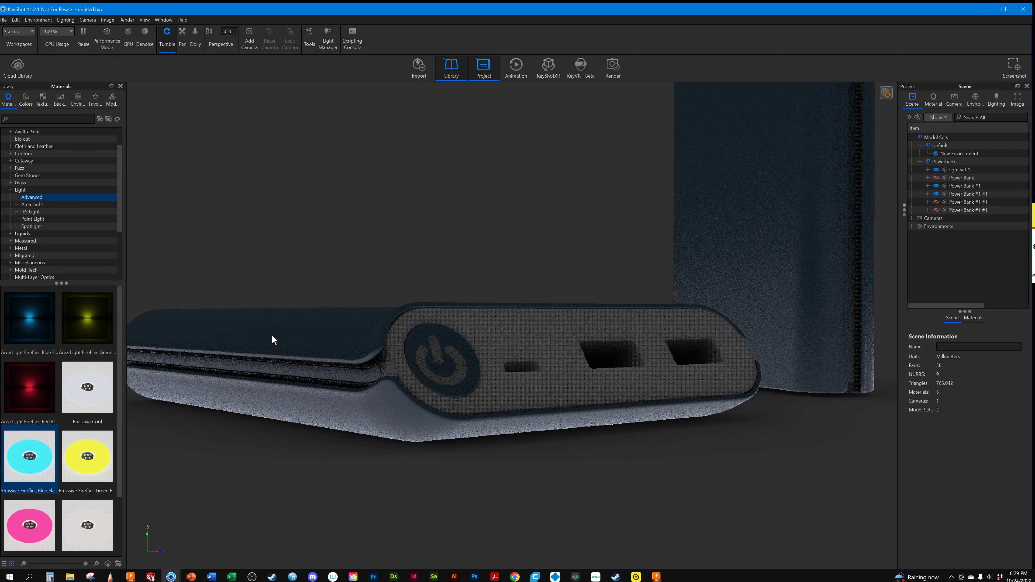
{"action": "scroll", "coordinate": [272, 335], "scroll_direction": "up", "scroll_amount": 3}
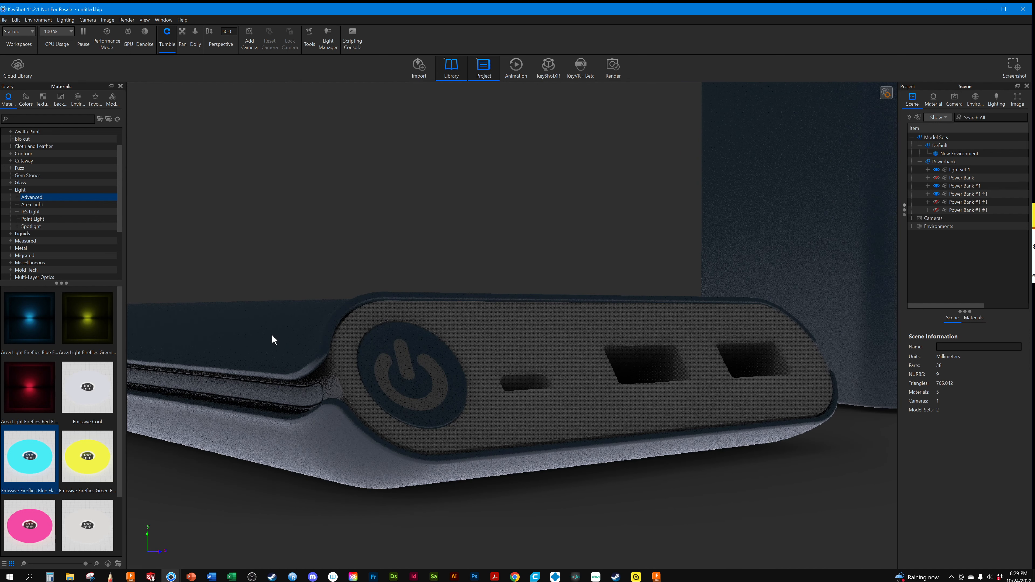
{"action": "scroll", "coordinate": [272, 336], "scroll_direction": "down", "scroll_amount": 3}
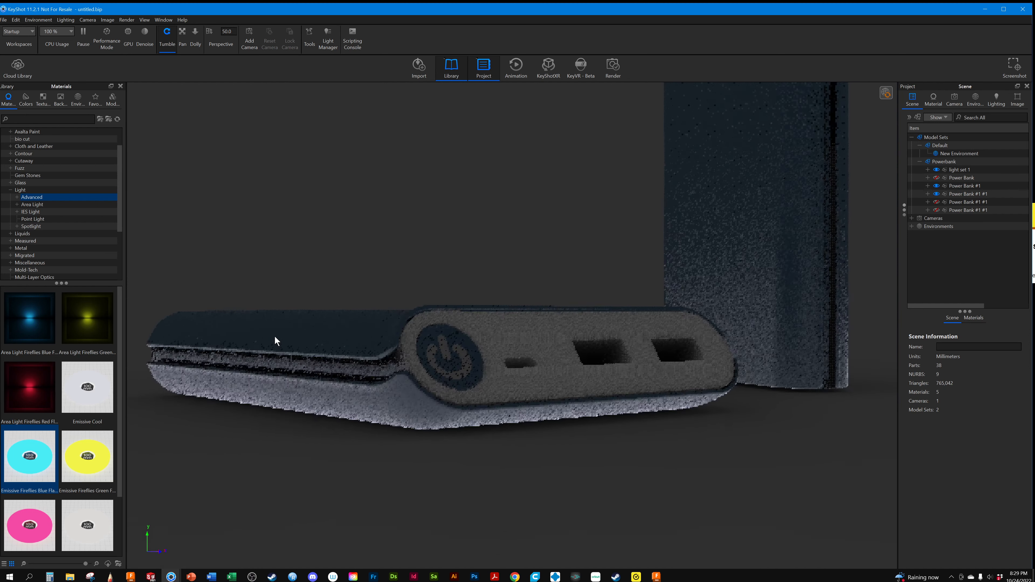
{"action": "scroll", "coordinate": [274, 336], "scroll_direction": "up", "scroll_amount": 4}
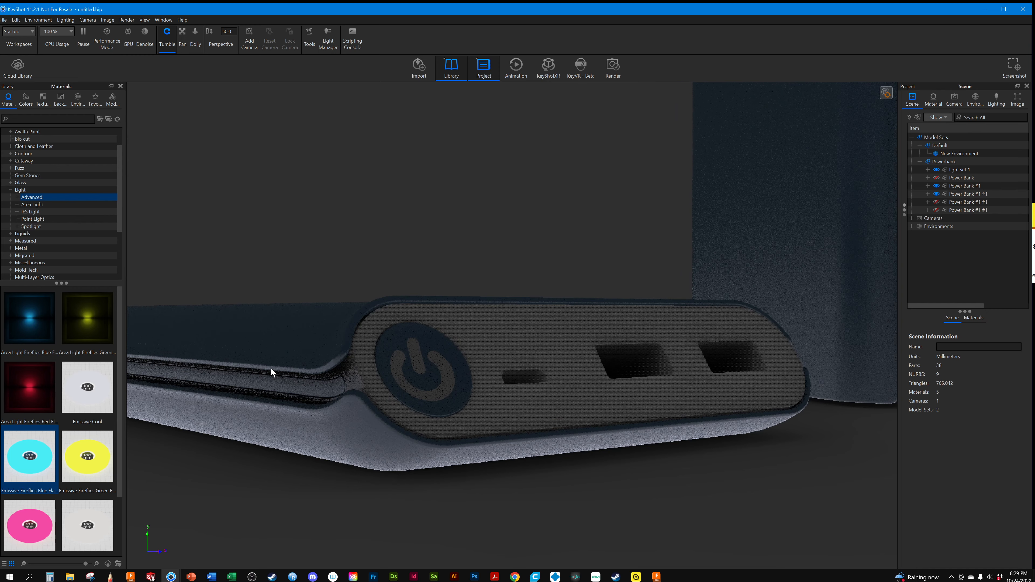
Move the camera in close on the power button and angle it so the port face recedes diagonally toward the USB ports
{"action": "scroll", "coordinate": [307, 337], "scroll_direction": "up", "scroll_amount": 5}
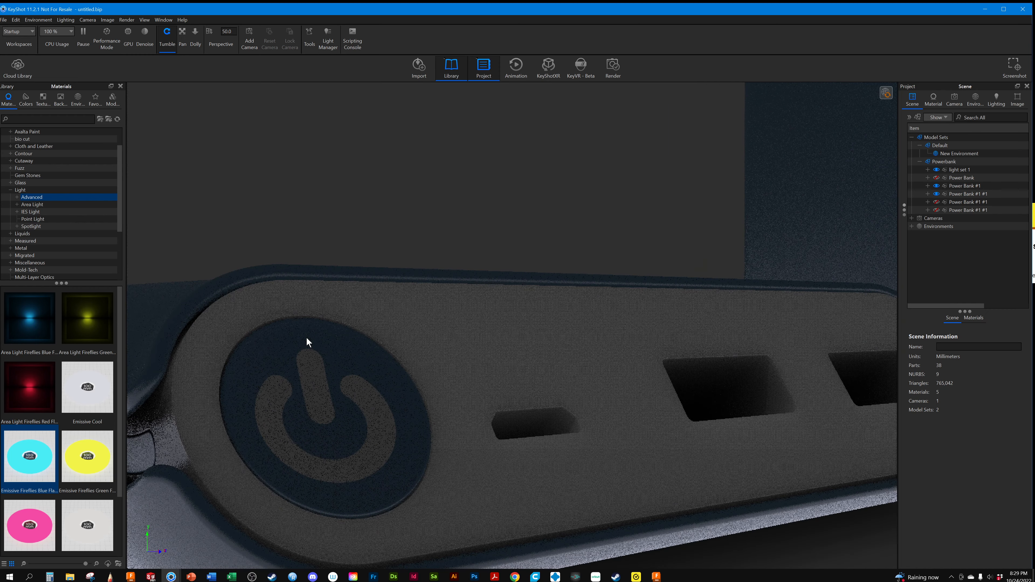
{"action": "left_click_drag", "start_coordinate": [306, 337], "coordinate": [376, 209]}
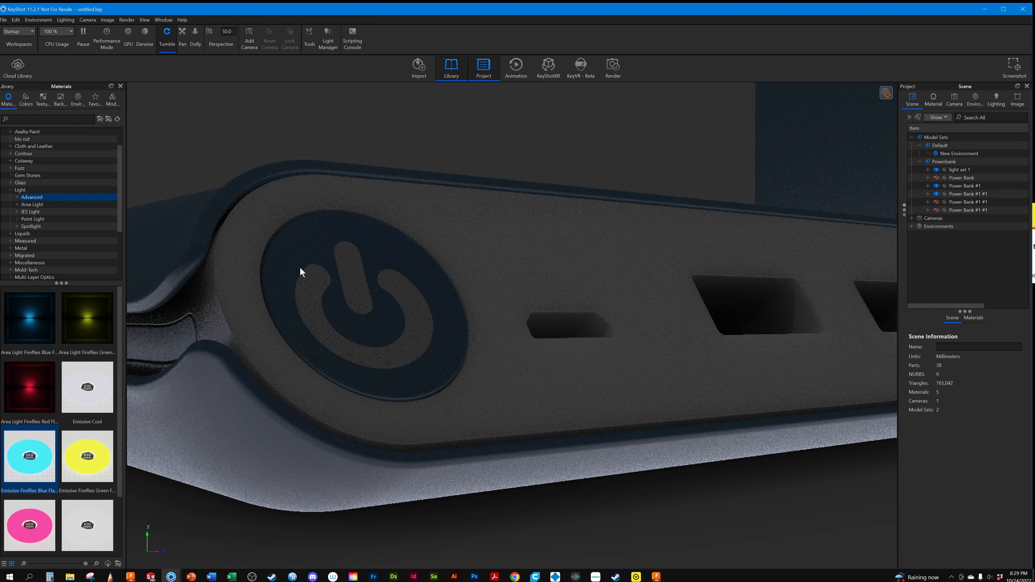
{"action": "scroll", "coordinate": [313, 258], "scroll_direction": "up", "scroll_amount": 3}
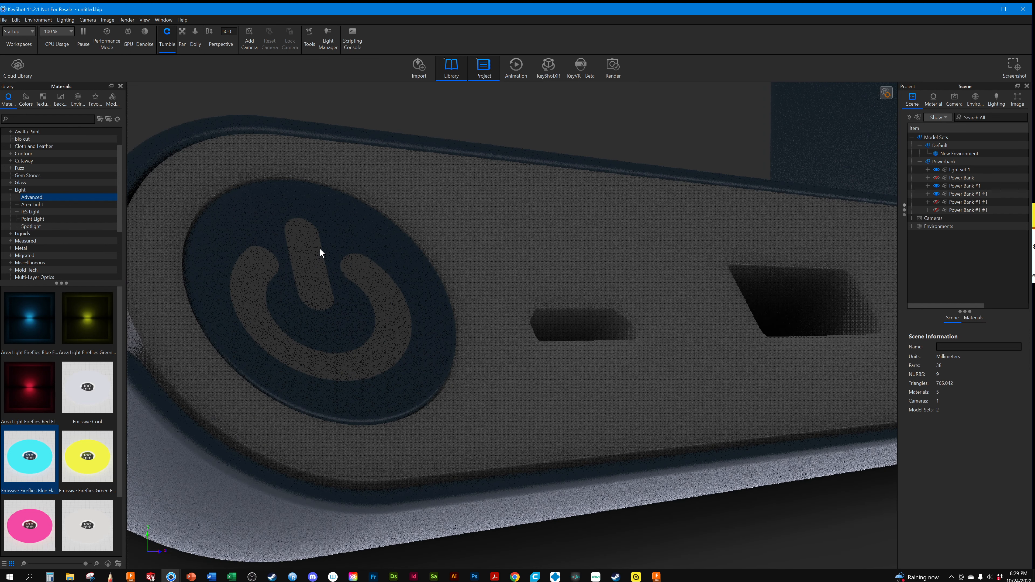
{"action": "scroll", "coordinate": [285, 357], "scroll_direction": "down", "scroll_amount": 3}
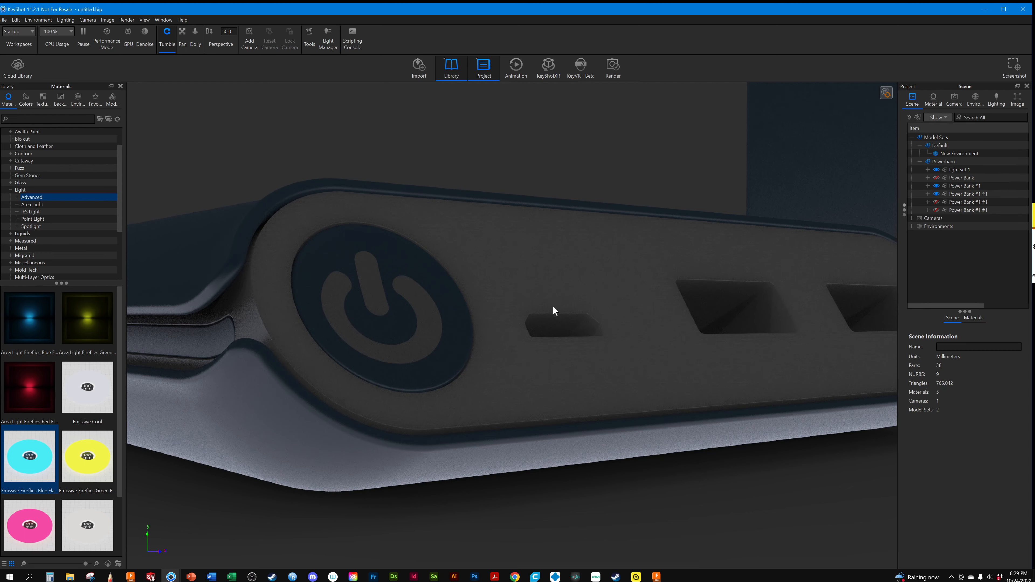
{"action": "left_click_drag", "start_coordinate": [553, 310], "coordinate": [523, 319]}
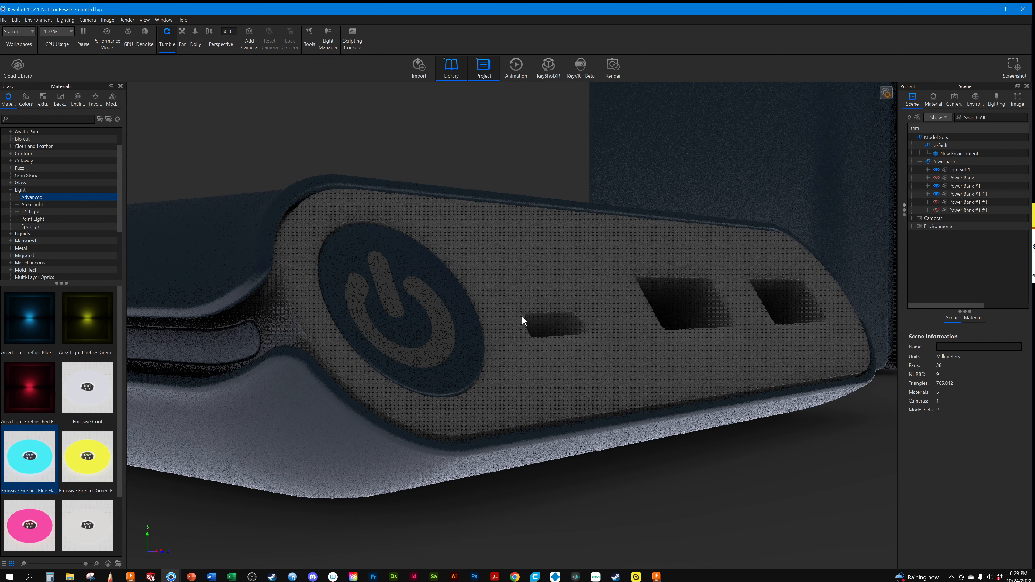
{"action": "left_click_drag", "start_coordinate": [469, 272], "coordinate": [513, 282]}
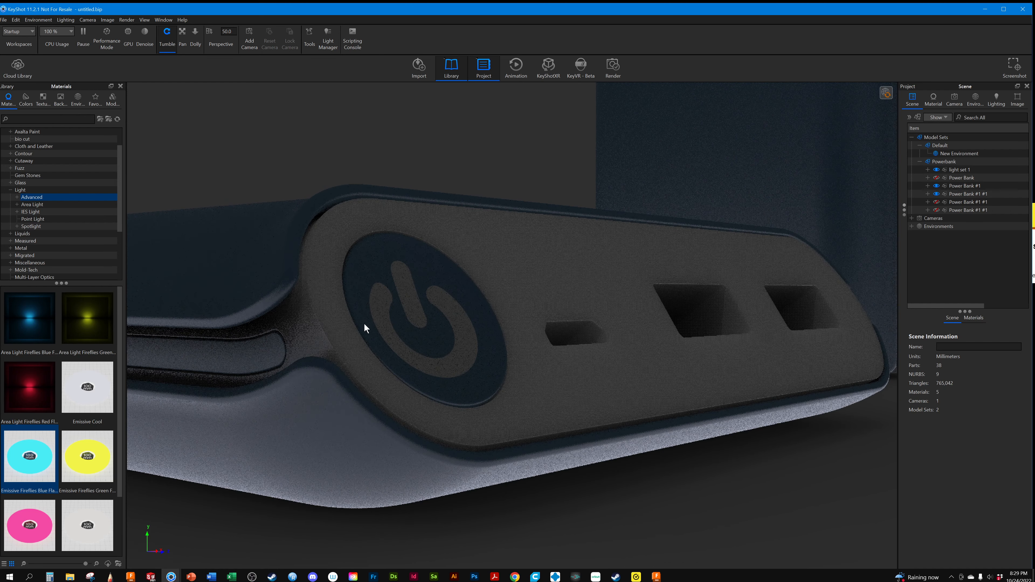
Hide the upright Power Bank #1 #1 copy and set the New Environment's HDRI background color to 100% black
{"action": "left_click", "coordinate": [936, 194]}
{"action": "left_click", "coordinate": [936, 194]}
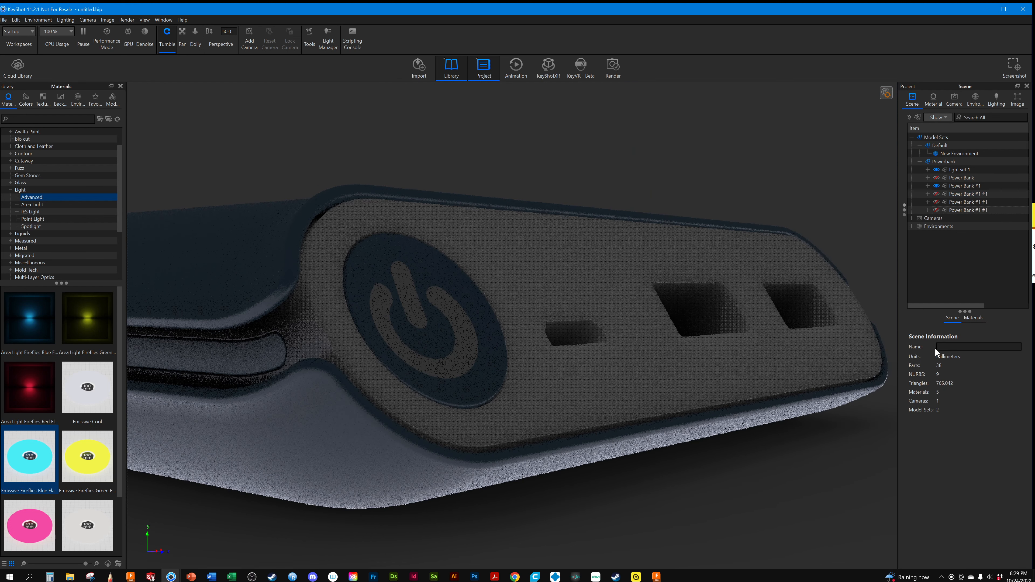
{"action": "left_click", "coordinate": [975, 97]}
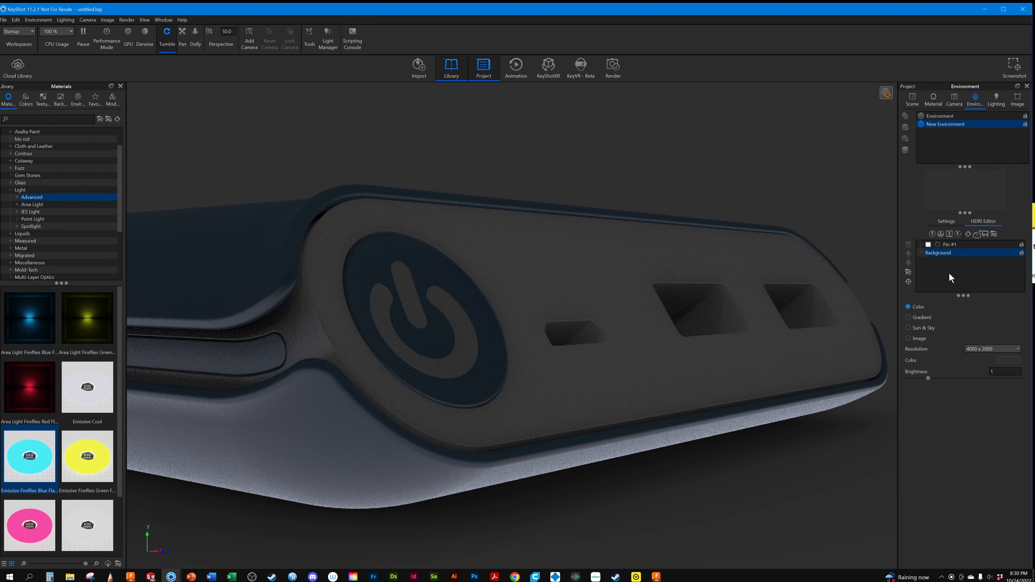
{"action": "left_click", "coordinate": [1016, 360]}
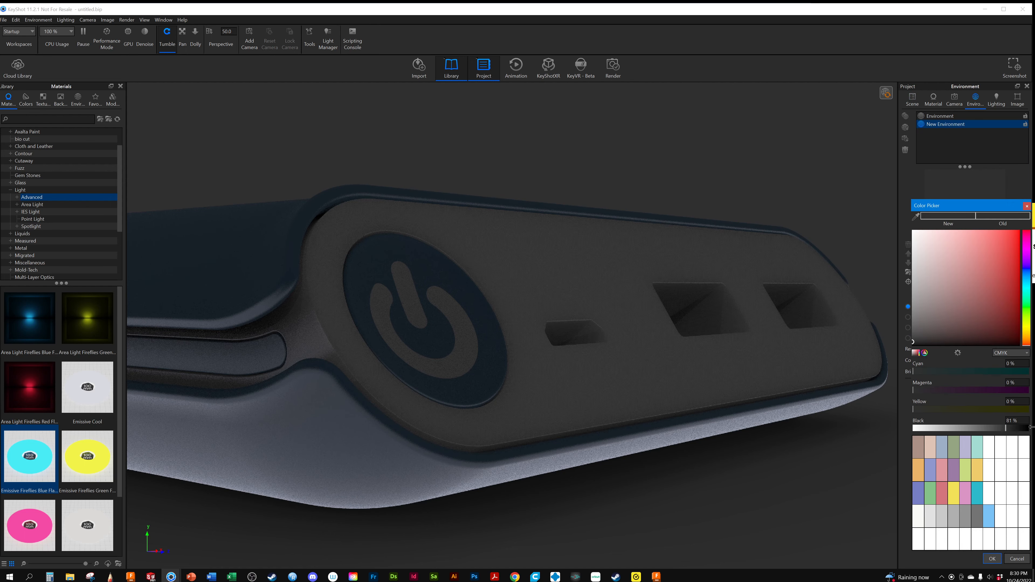
{"action": "left_click_drag", "start_coordinate": [1010, 428], "coordinate": [1031, 428]}
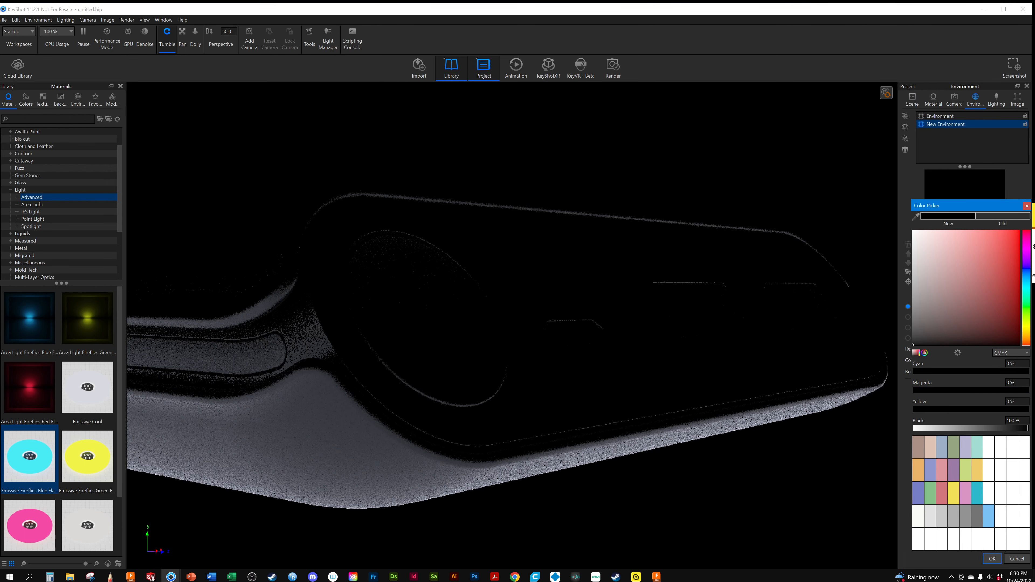
Examine the rim highlights along the power bank's side and port face from several low angles against the black background
{"action": "left_click_drag", "start_coordinate": [372, 334], "coordinate": [373, 343]}
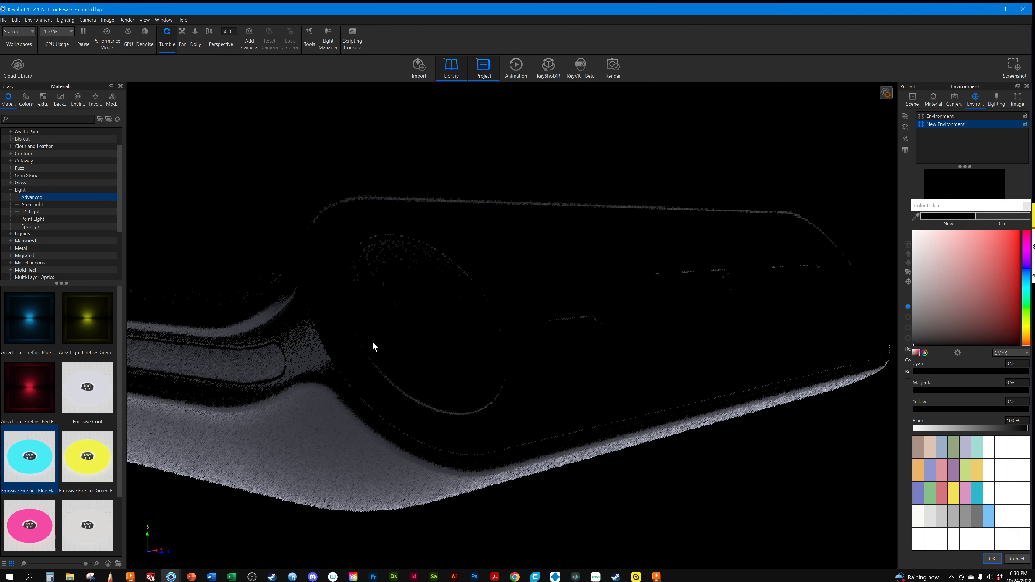
{"action": "left_click_drag", "start_coordinate": [402, 395], "coordinate": [364, 431]}
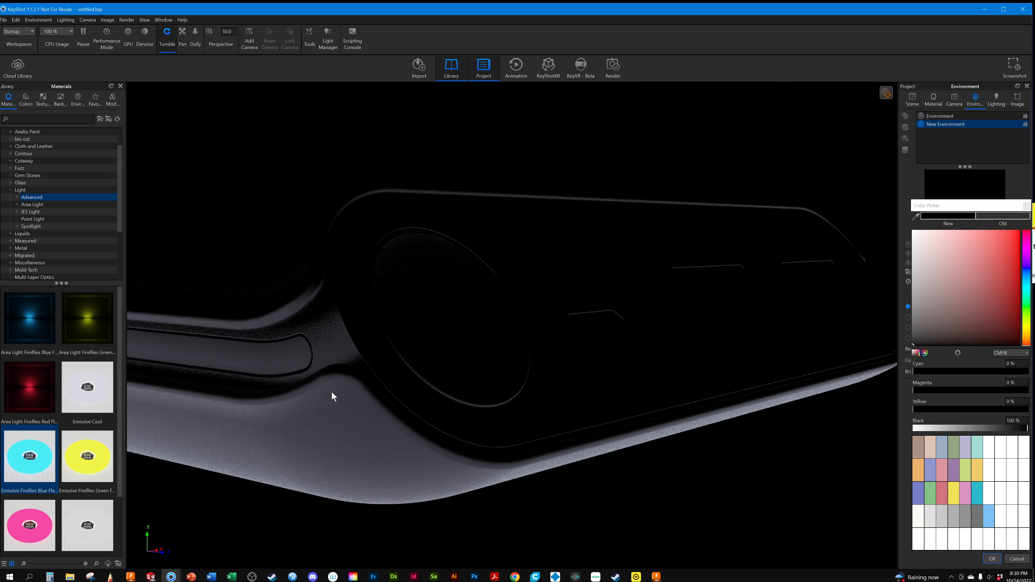
{"action": "left_click_drag", "start_coordinate": [404, 355], "coordinate": [344, 391]}
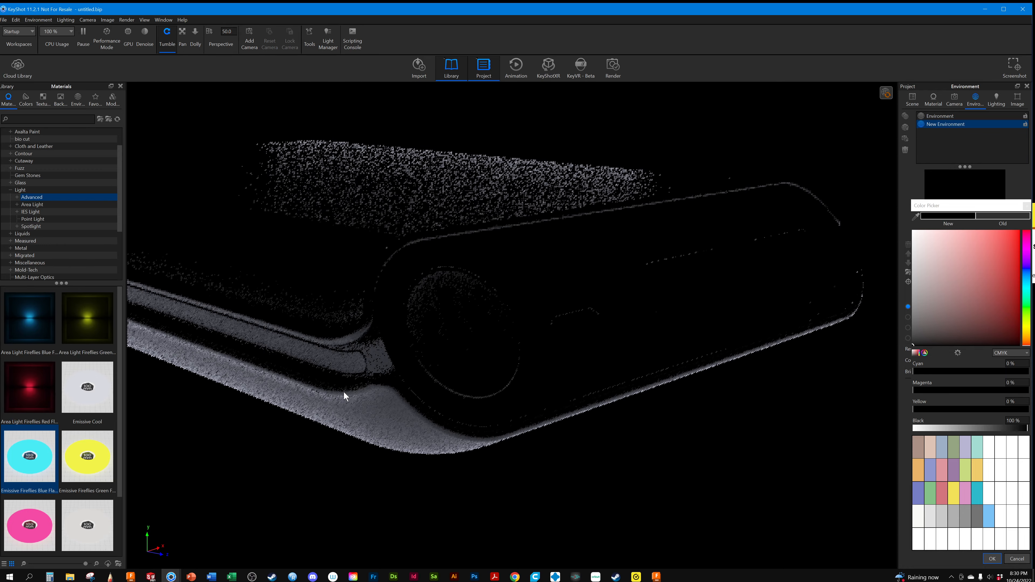
{"action": "left_click_drag", "start_coordinate": [492, 385], "coordinate": [464, 414]}
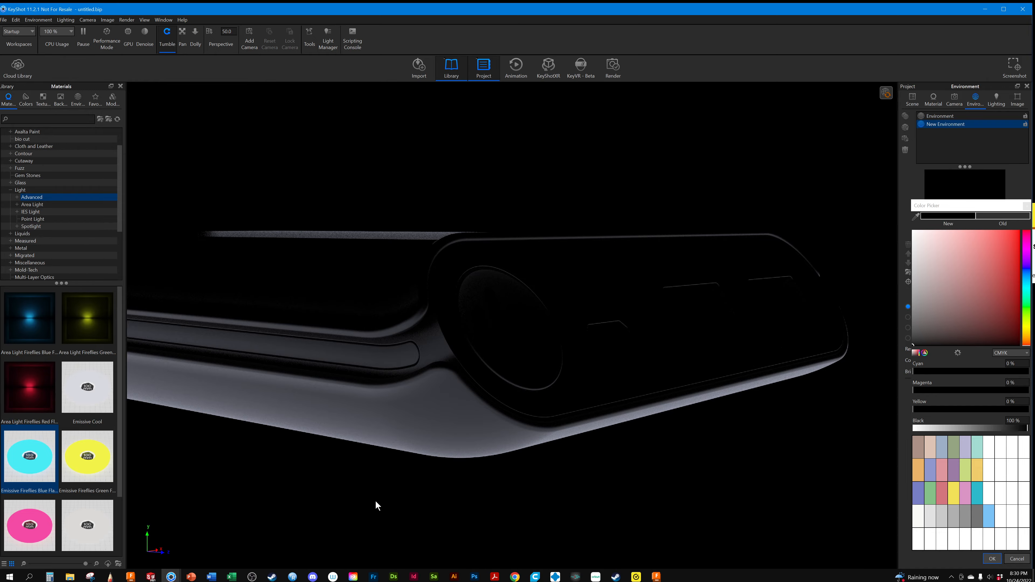
{"action": "scroll", "coordinate": [363, 443], "scroll_direction": "down", "scroll_amount": 5}
{"action": "left_click_drag", "start_coordinate": [390, 358], "coordinate": [511, 377]}
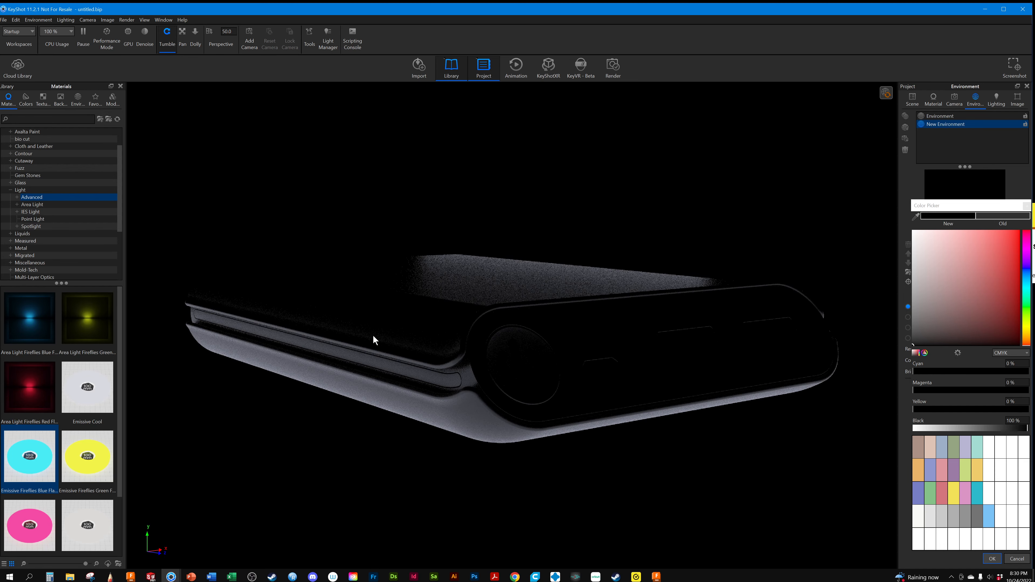
Reframe the power bank from a slightly raised corner angle showing its top and port faces, and lock the New Environment
{"action": "left_click_drag", "start_coordinate": [499, 397], "coordinate": [360, 487]}
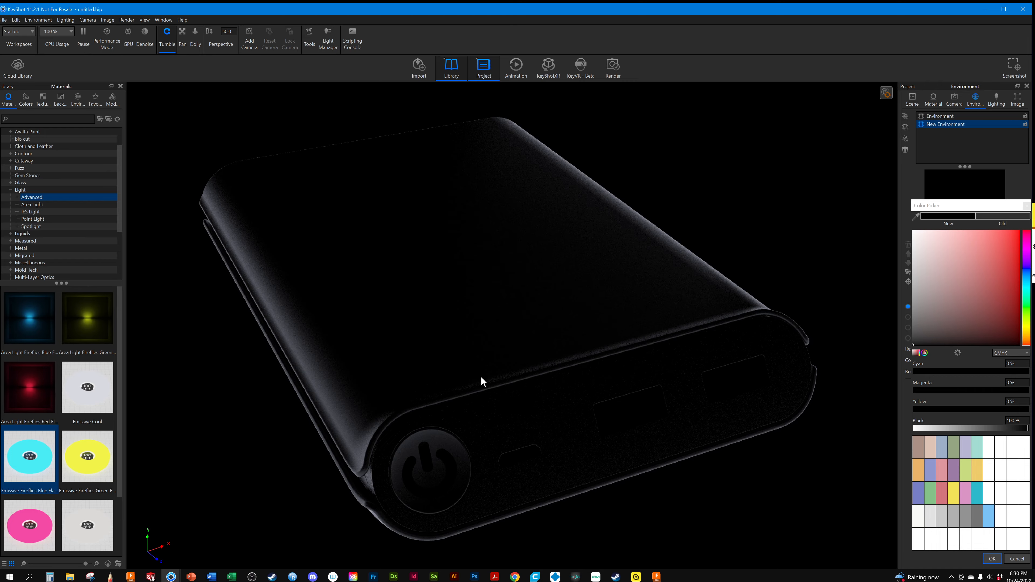
{"action": "left_click_drag", "start_coordinate": [480, 379], "coordinate": [400, 428]}
{"action": "left_click_drag", "start_coordinate": [593, 417], "coordinate": [424, 463]}
{"action": "left_click_drag", "start_coordinate": [351, 329], "coordinate": [391, 305]}
{"action": "left_click_drag", "start_coordinate": [375, 454], "coordinate": [610, 428]}
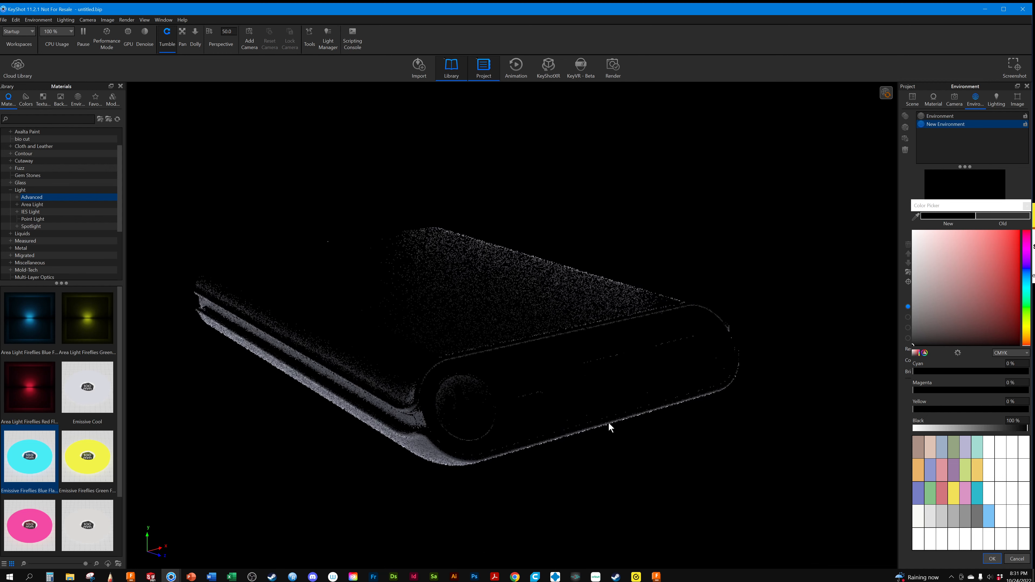
{"action": "left_click", "coordinate": [1025, 125]}
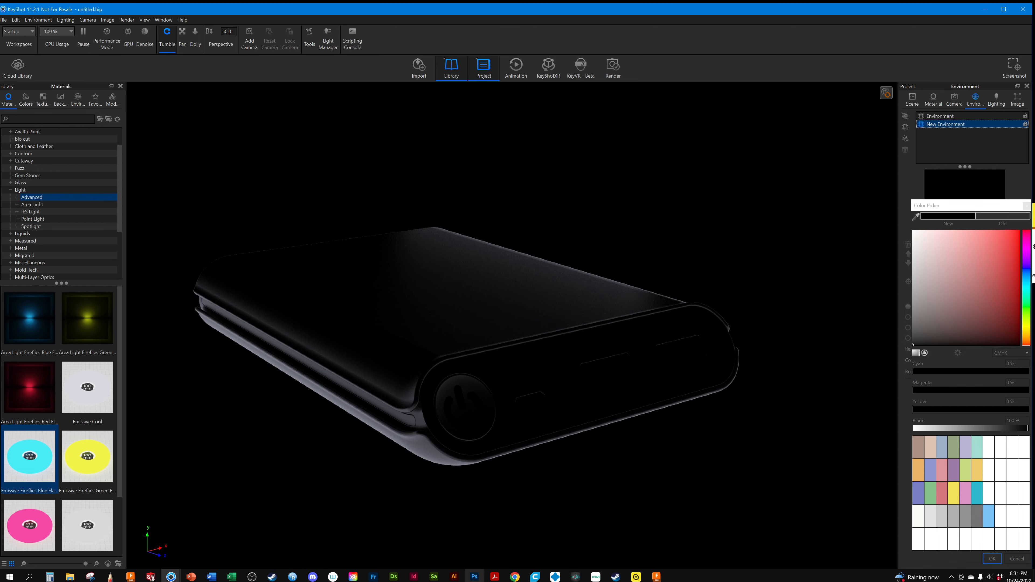
Switch to Chrome and run a Google image search for "products with dynamic lighting" in a new tab
{"action": "mouse_move", "coordinate": [515, 576]}
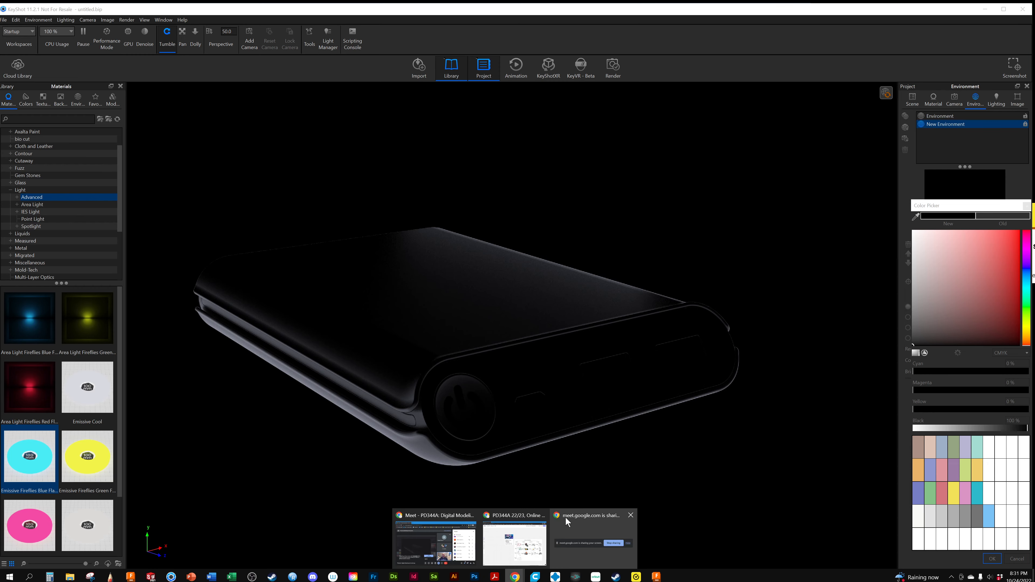
{"action": "left_click", "coordinate": [519, 524]}
{"action": "left_click", "coordinate": [302, 14]}
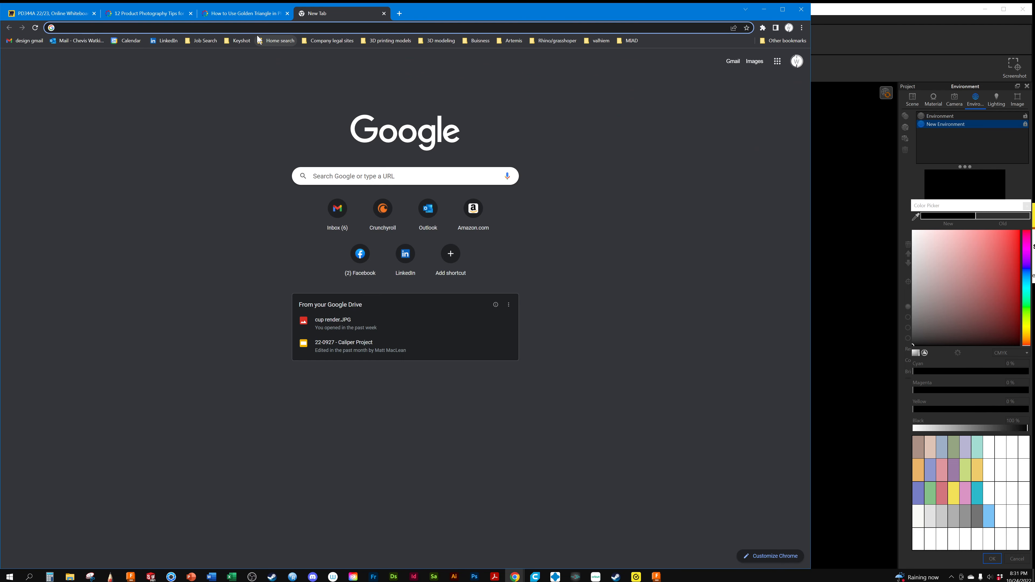
{"action": "type", "text": "products"}
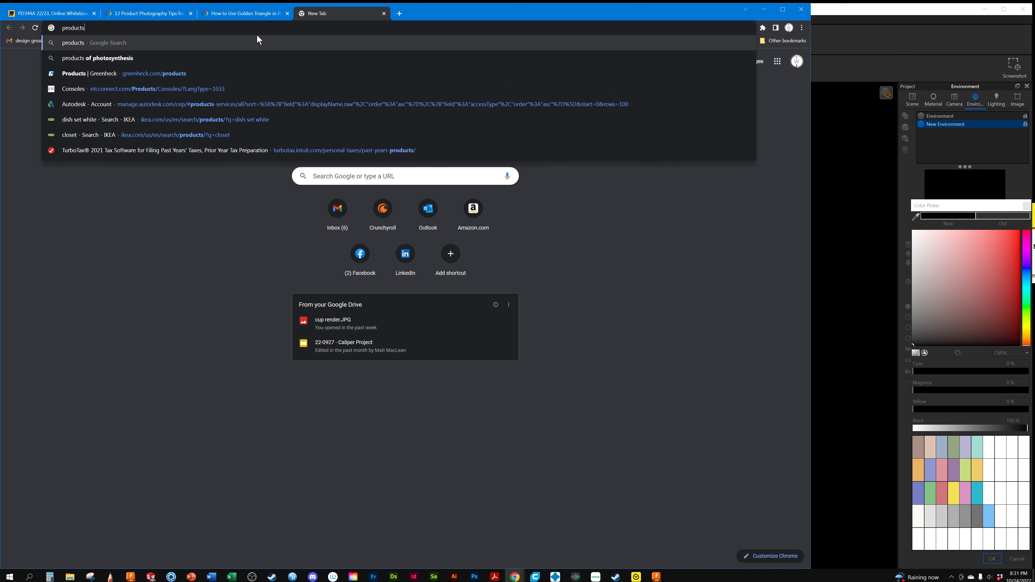
{"action": "type", "text": " wi"}
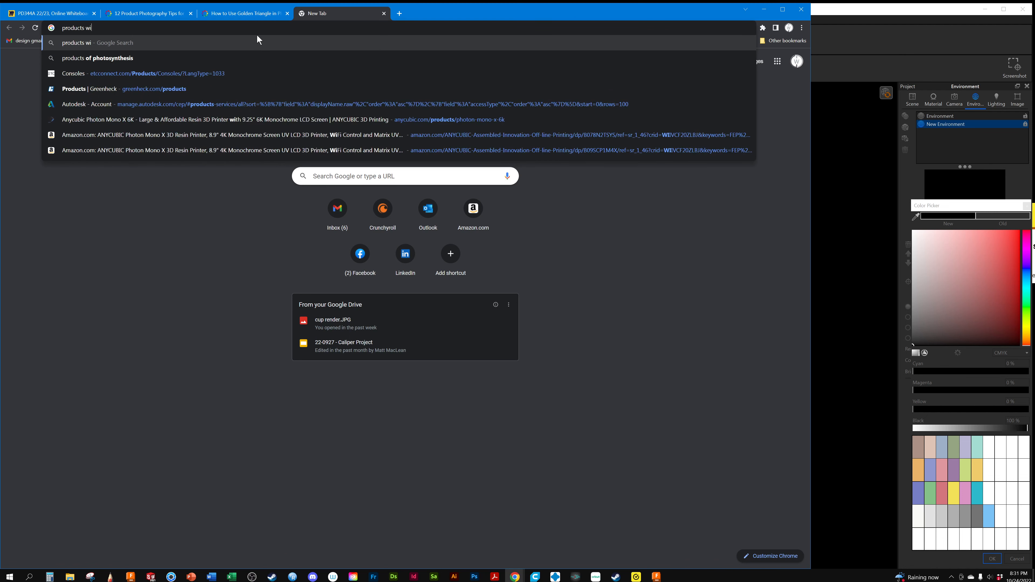
{"action": "type", "text": "th dynamic"}
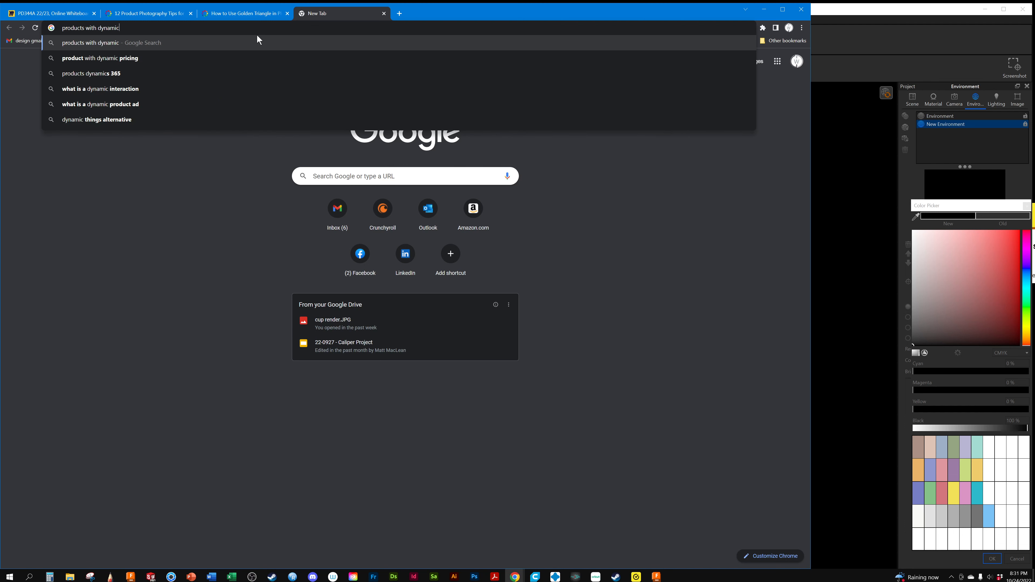
{"action": "type", "text": " li"}
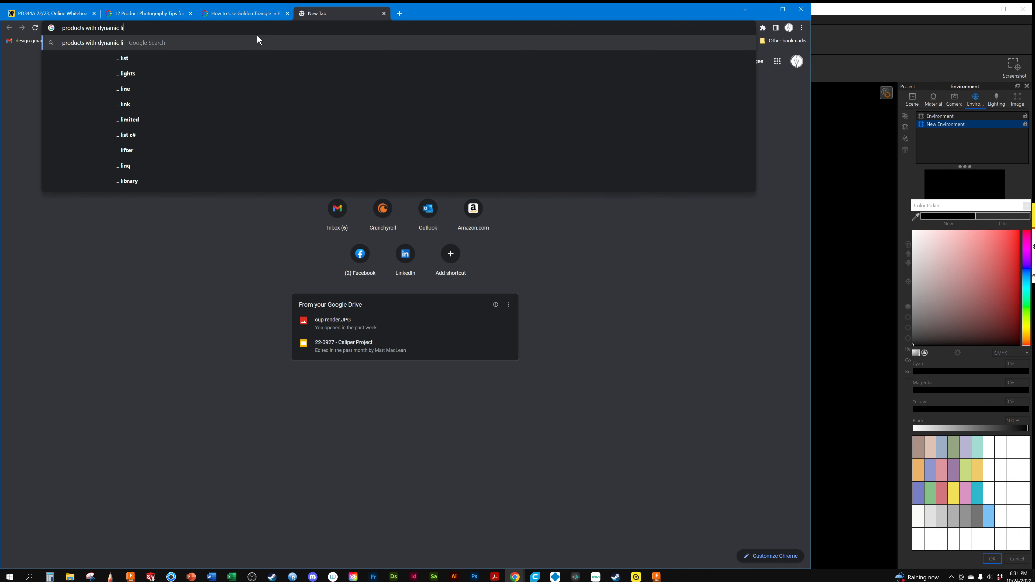
{"action": "type", "text": "ghting"}
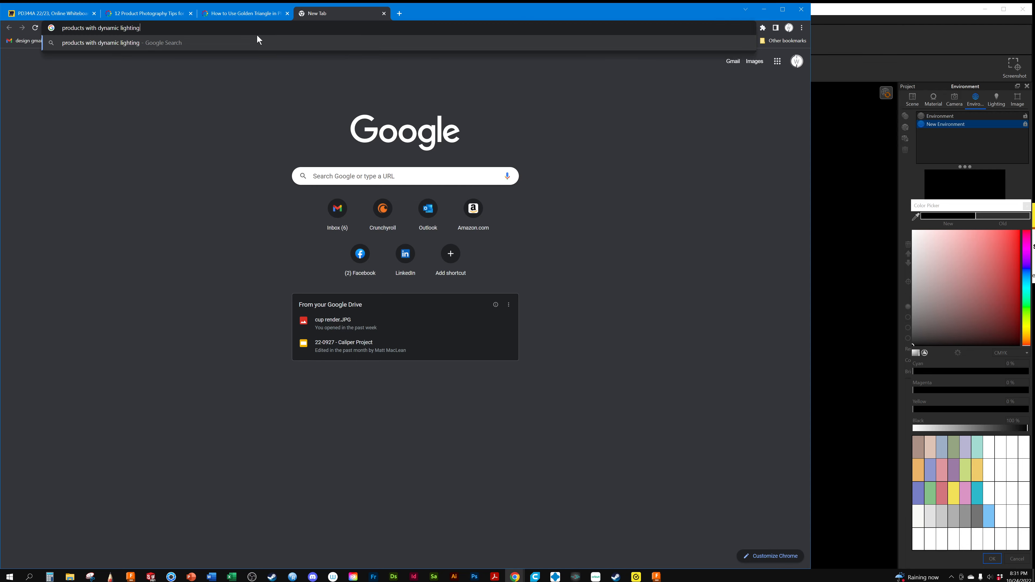
{"action": "key", "text": "Return"}
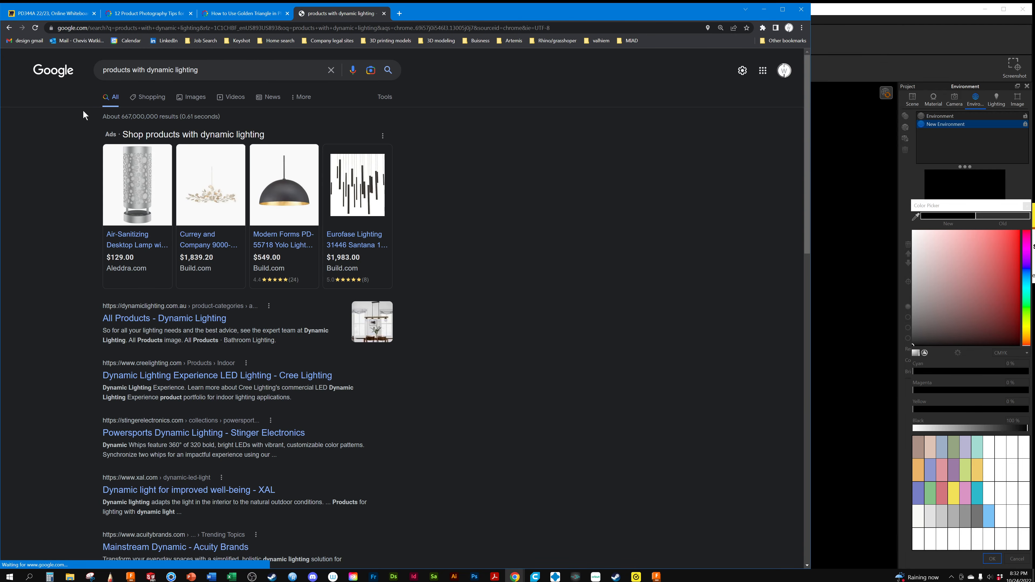
{"action": "left_click", "coordinate": [190, 98]}
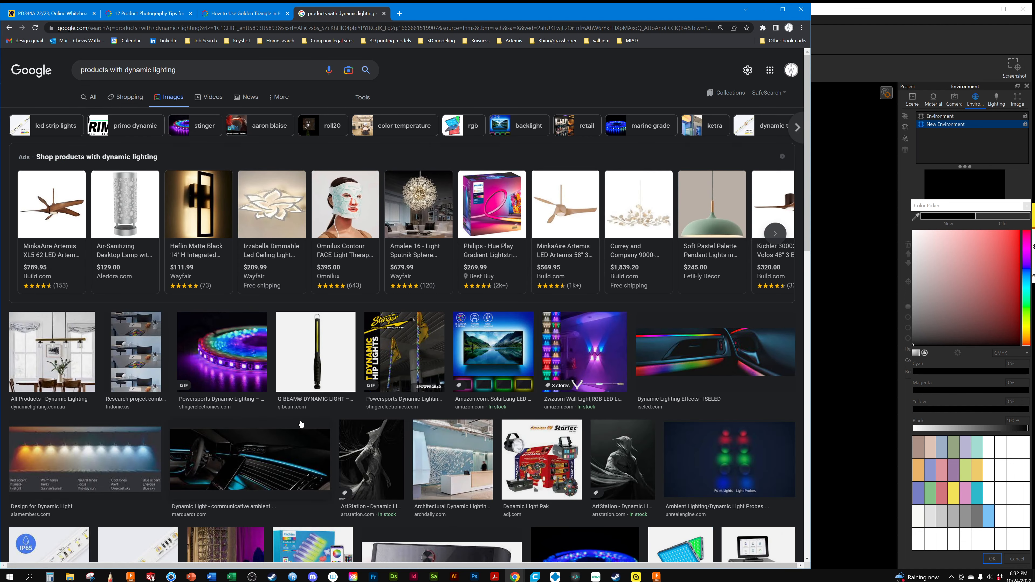
Browse the image results, previewing the dark car interior with ambient lighting and the Redragon soundbar shots
{"action": "scroll", "coordinate": [301, 425], "scroll_direction": "down", "scroll_amount": 4}
{"action": "left_click", "coordinate": [275, 325]}
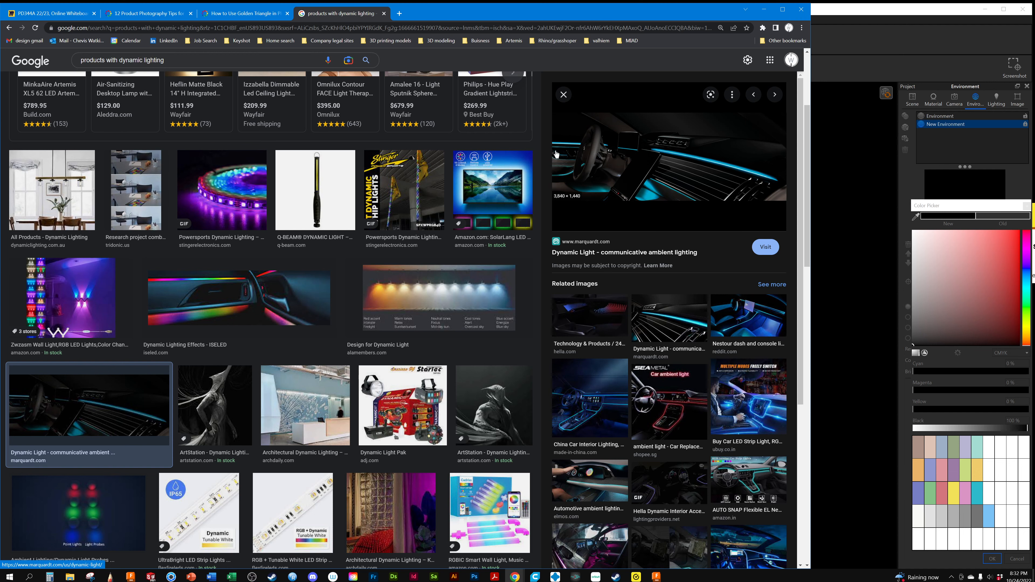
{"action": "scroll", "coordinate": [88, 222], "scroll_direction": "down", "scroll_amount": 10}
{"action": "scroll", "coordinate": [88, 221], "scroll_direction": "down", "scroll_amount": 7}
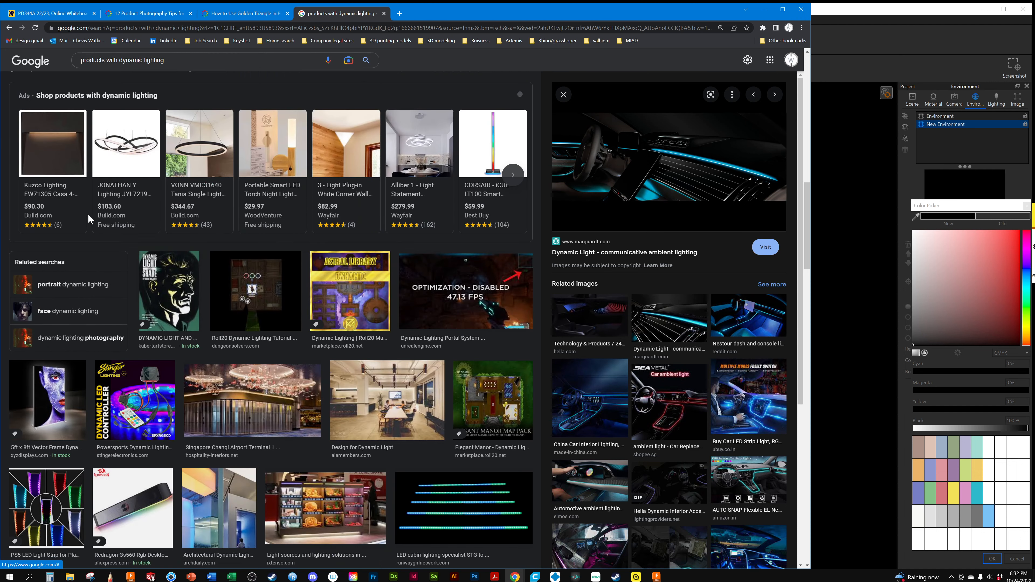
{"action": "left_click", "coordinate": [143, 311]}
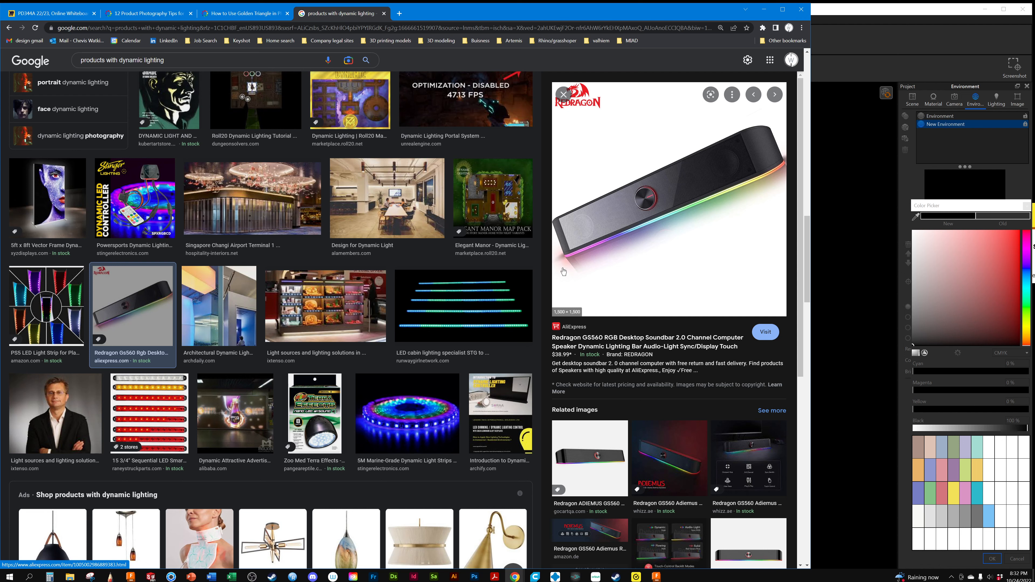
{"action": "left_click", "coordinate": [732, 442]}
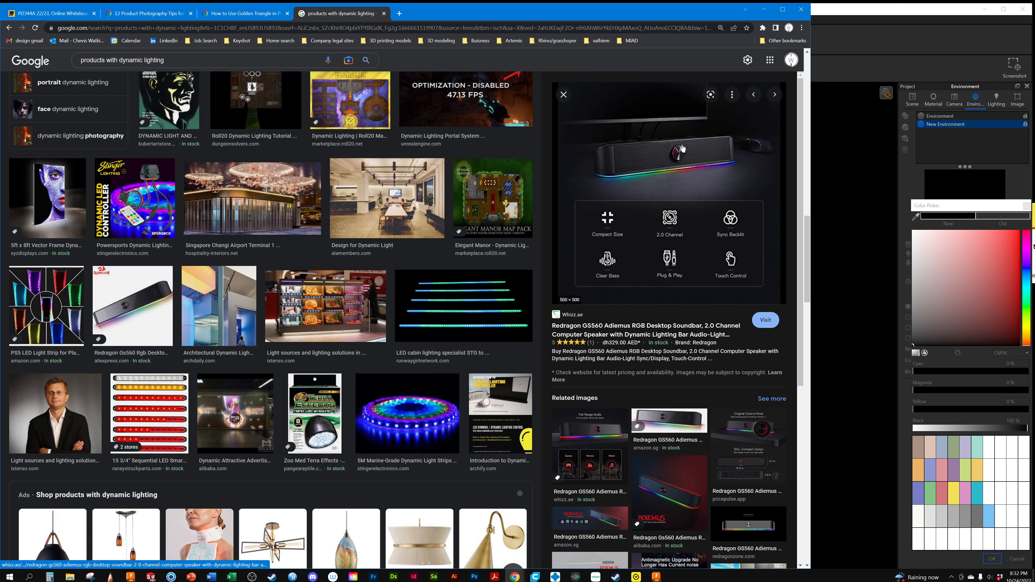
{"action": "scroll", "coordinate": [294, 296], "scroll_direction": "down", "scroll_amount": 10}
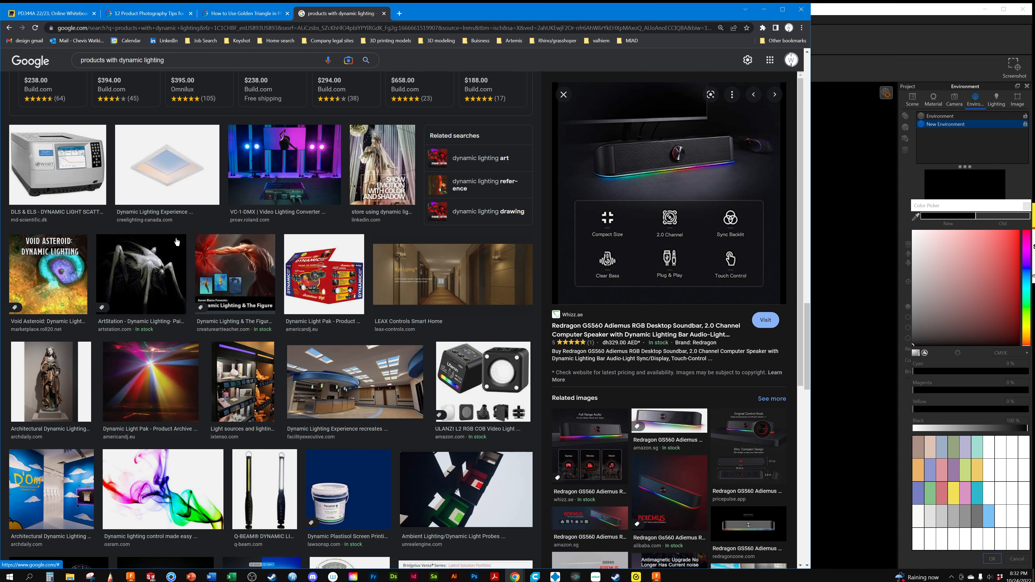
Replace the image search query with "black lable booze" and run the search
{"action": "scroll", "coordinate": [177, 242], "scroll_direction": "up", "scroll_amount": 20}
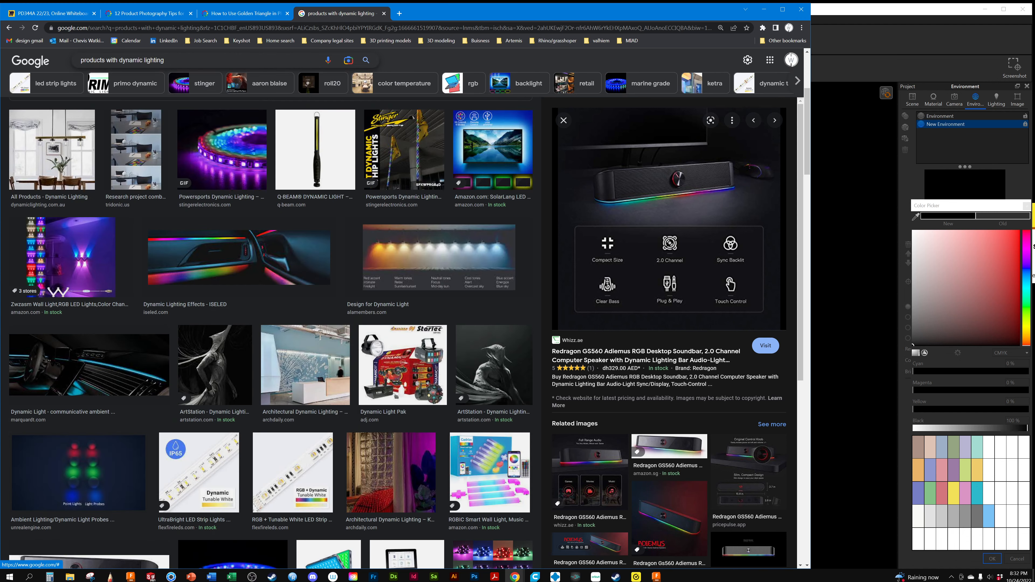
{"action": "left_click_drag", "start_coordinate": [173, 61], "coordinate": [74, 61]}
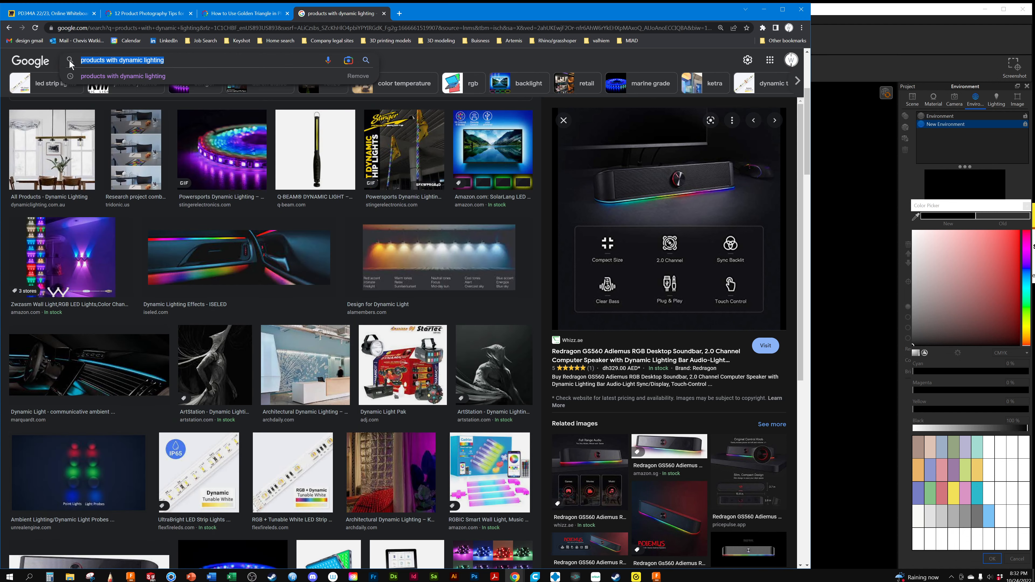
{"action": "type", "text": "bla"}
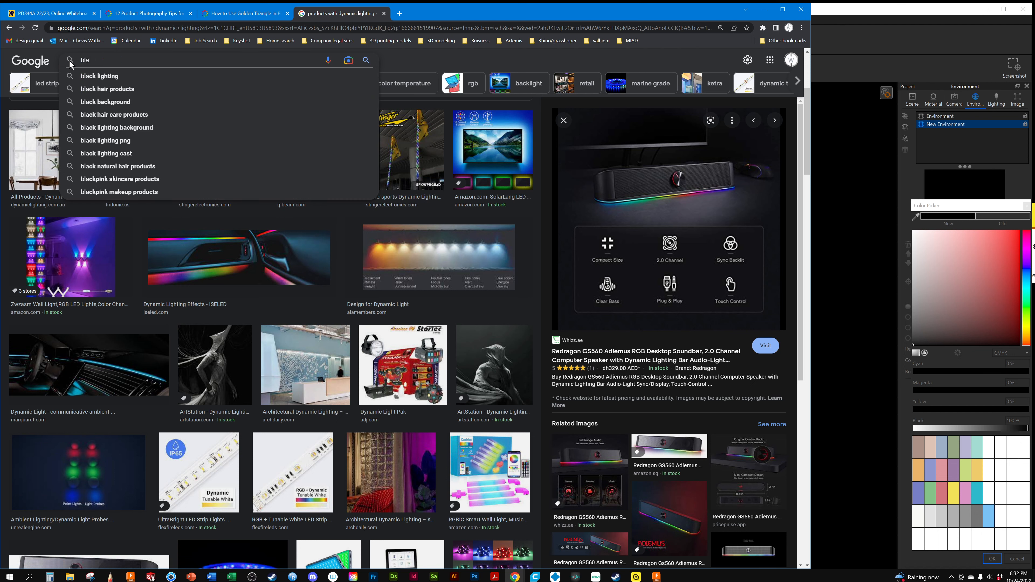
{"action": "type", "text": "ck lable "}
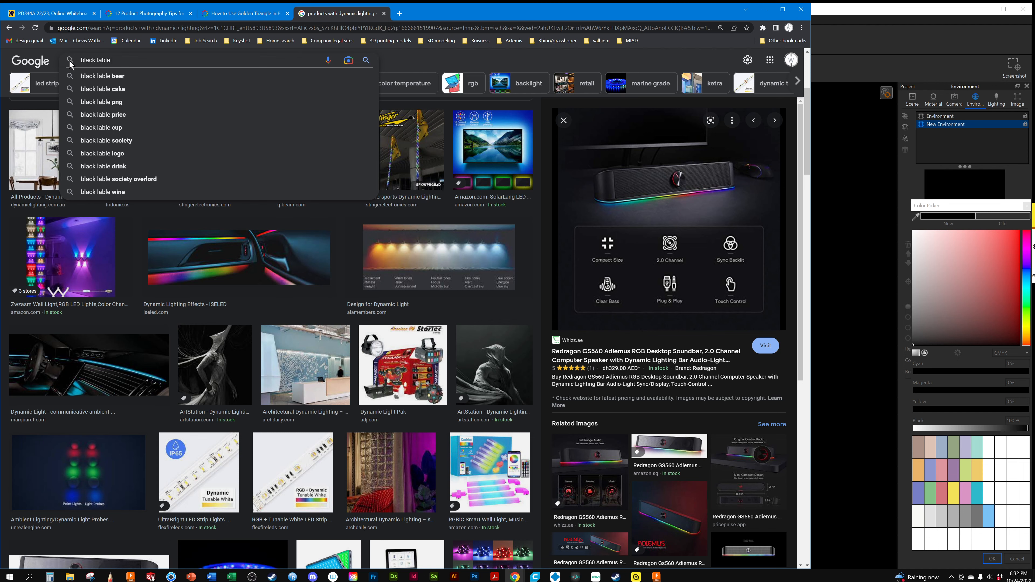
{"action": "type", "text": "booze"}
{"action": "key", "text": "Return"}
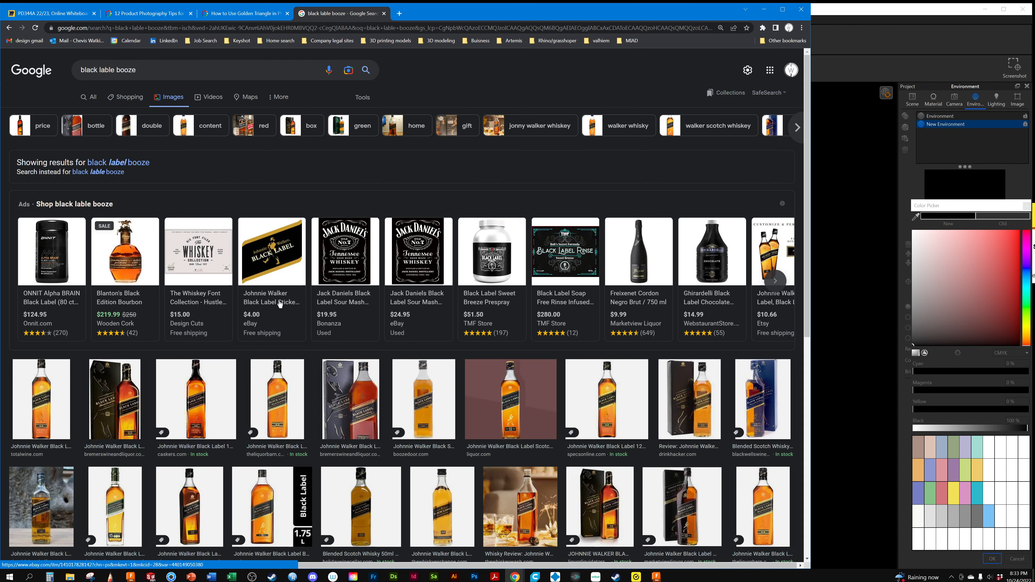
Browse the whisky results and preview Johnnie Walker Black Label shots of the single bottle and the bottle with its box
{"action": "scroll", "coordinate": [219, 318], "scroll_direction": "down", "scroll_amount": 2}
{"action": "scroll", "coordinate": [219, 318], "scroll_direction": "down", "scroll_amount": 4}
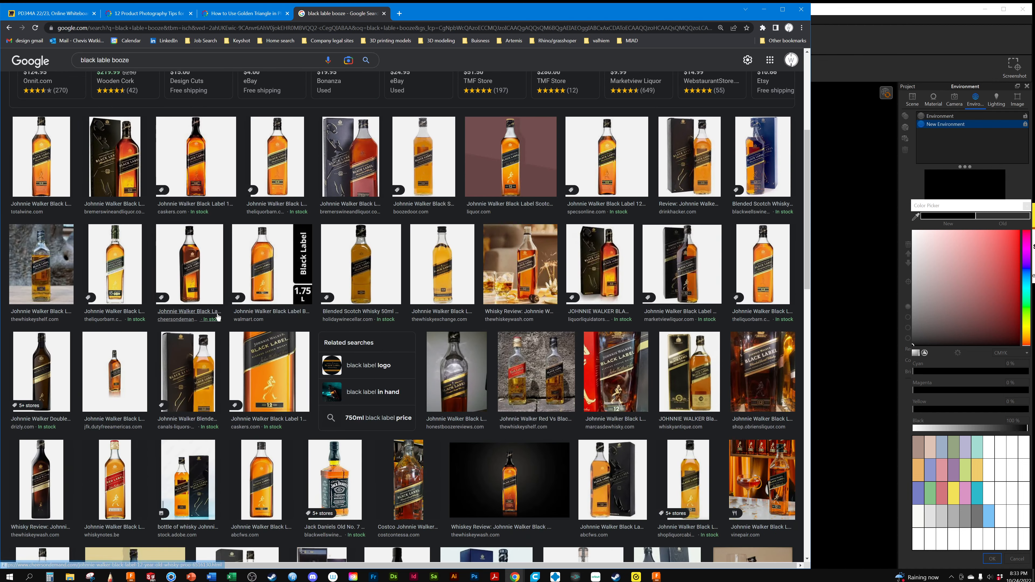
{"action": "scroll", "coordinate": [219, 319], "scroll_direction": "down", "scroll_amount": 4}
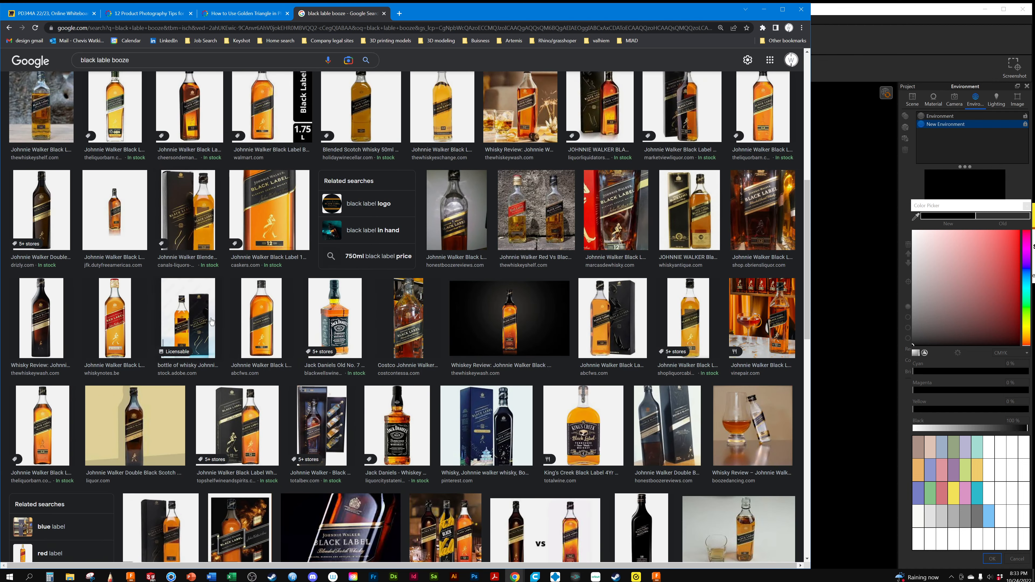
{"action": "scroll", "coordinate": [218, 317], "scroll_direction": "down", "scroll_amount": 1}
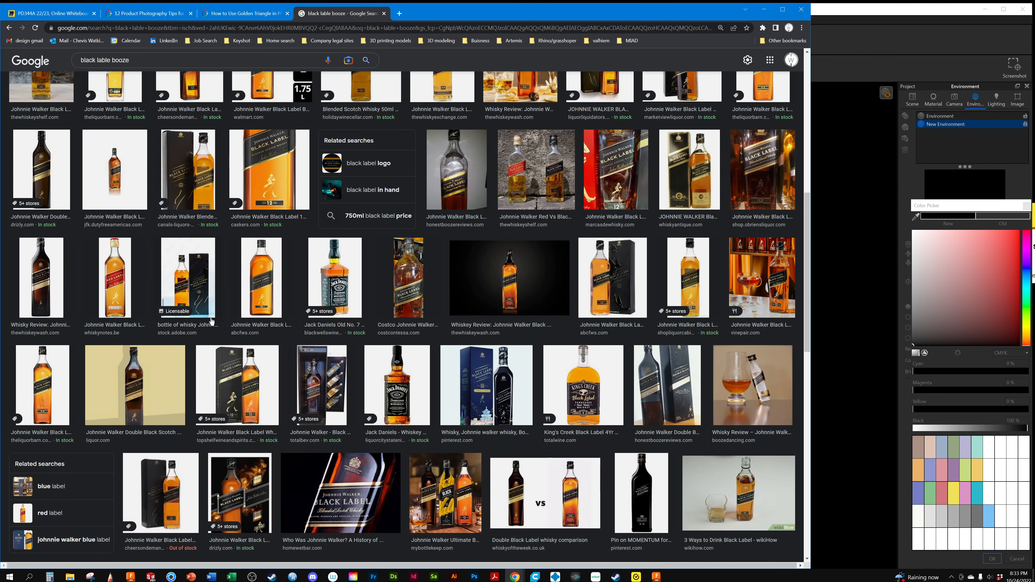
{"action": "left_click", "coordinate": [262, 283]}
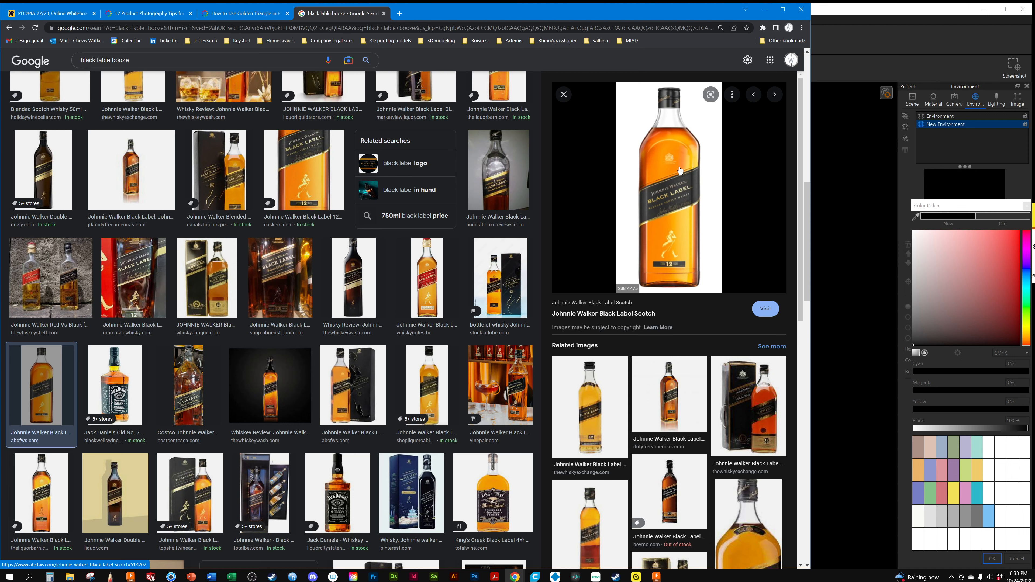
{"action": "scroll", "coordinate": [676, 193], "scroll_direction": "down", "scroll_amount": 1}
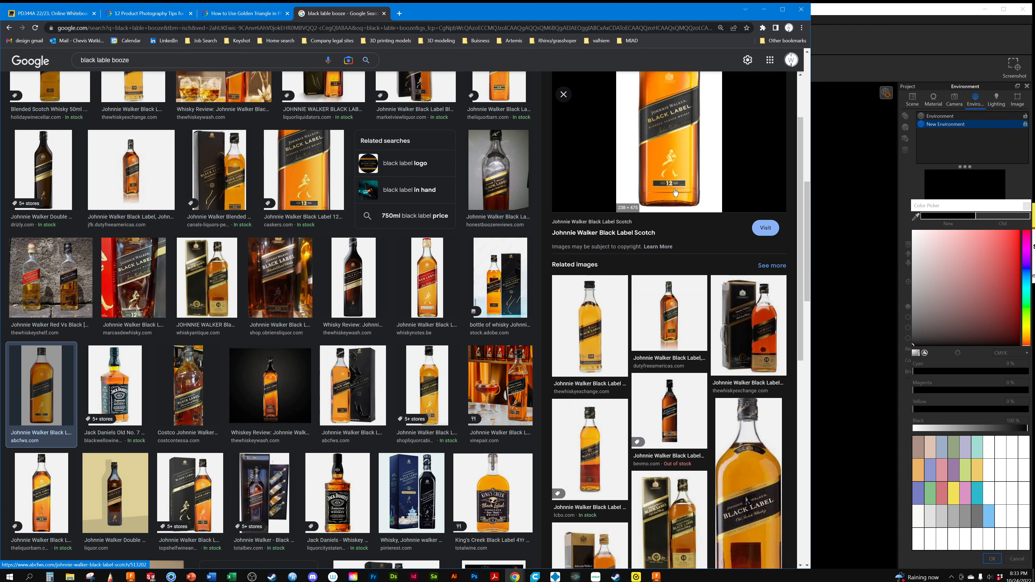
{"action": "left_click", "coordinate": [756, 342]}
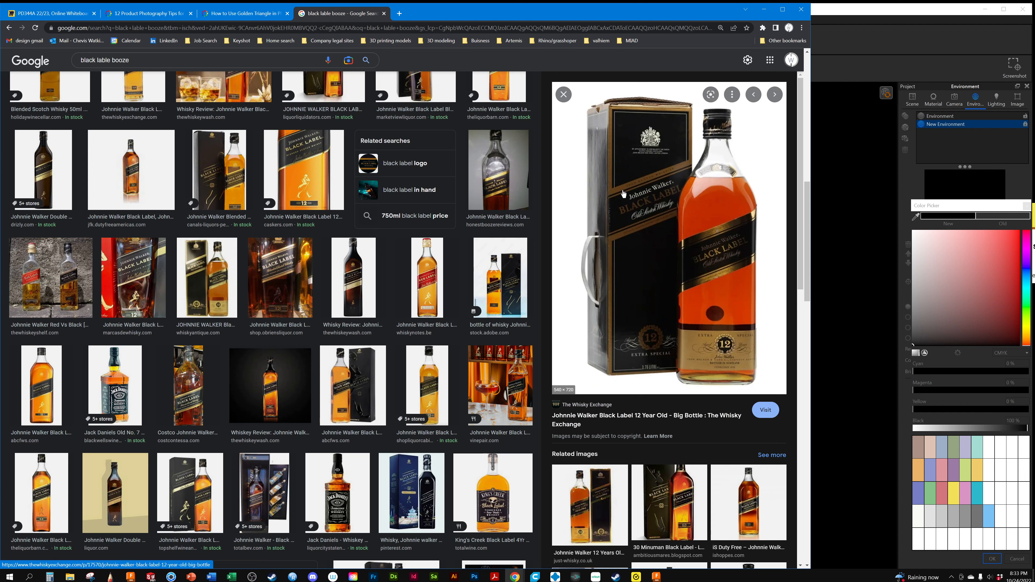
{"action": "left_click", "coordinate": [349, 390]}
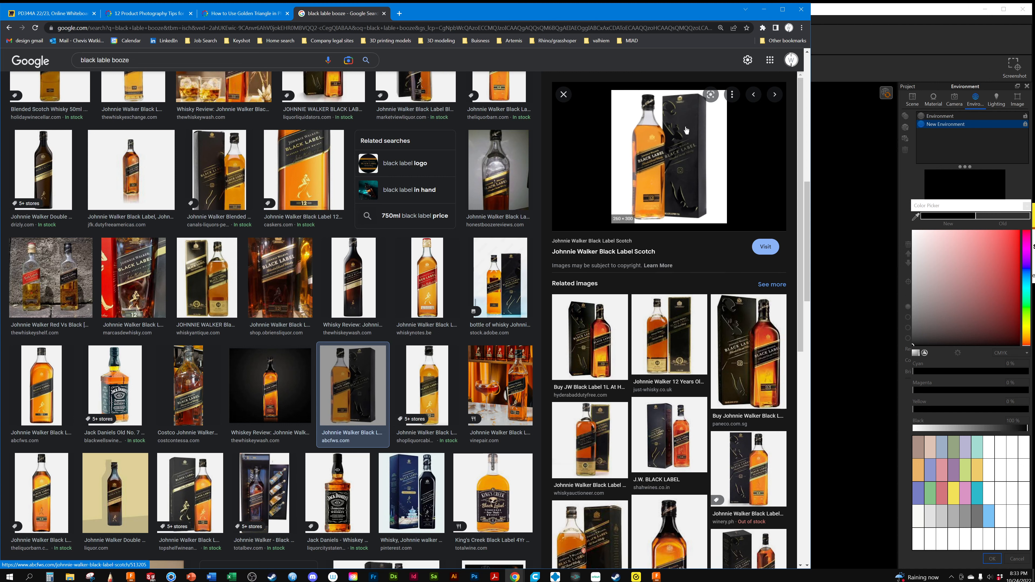
Find the Johnnie Walker lineup photo on a dark blue background and open its Luxe Digital source page
{"action": "scroll", "coordinate": [292, 414], "scroll_direction": "down", "scroll_amount": 8}
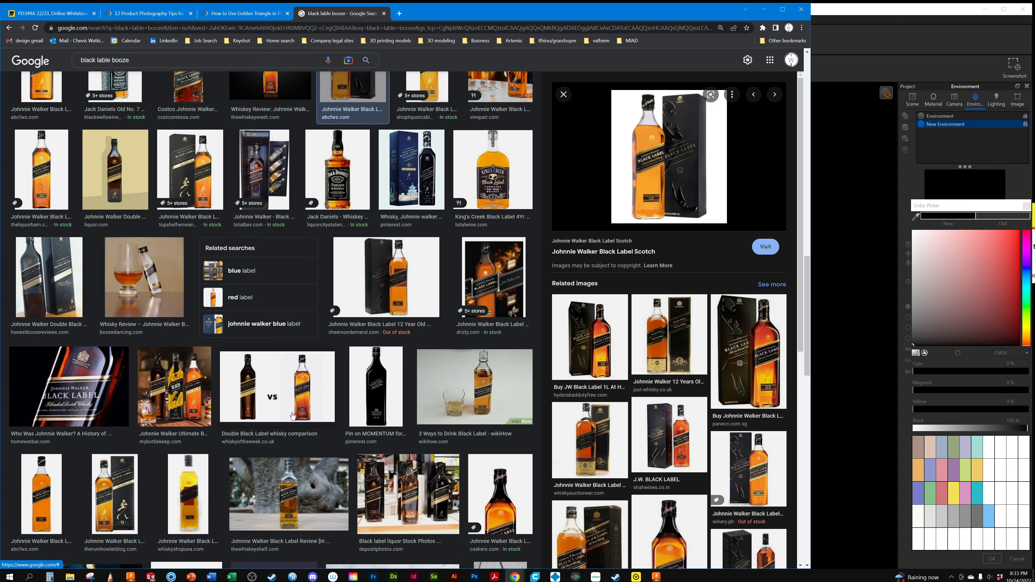
{"action": "scroll", "coordinate": [292, 416], "scroll_direction": "down", "scroll_amount": 6}
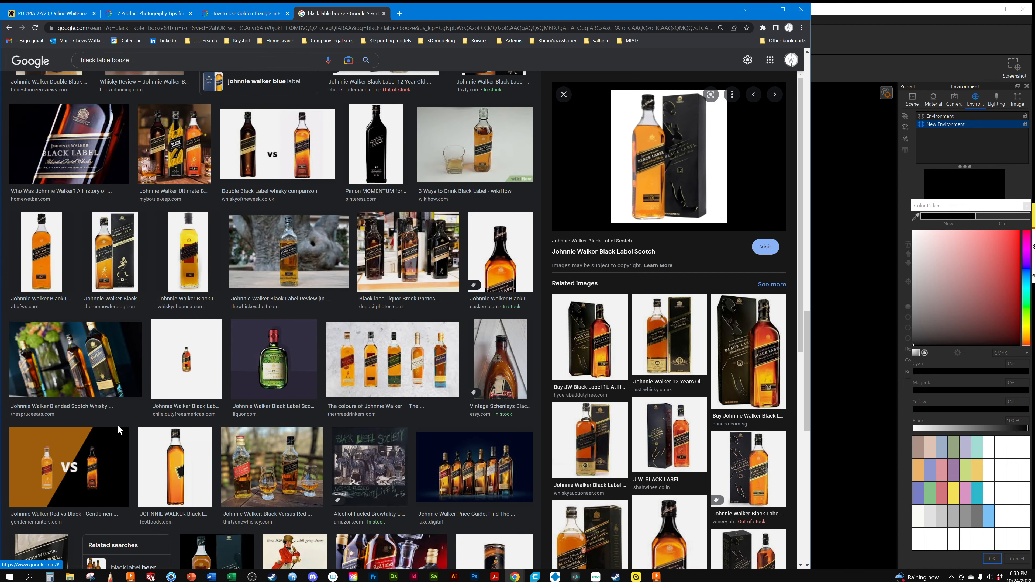
{"action": "scroll", "coordinate": [284, 360], "scroll_direction": "down", "scroll_amount": 5}
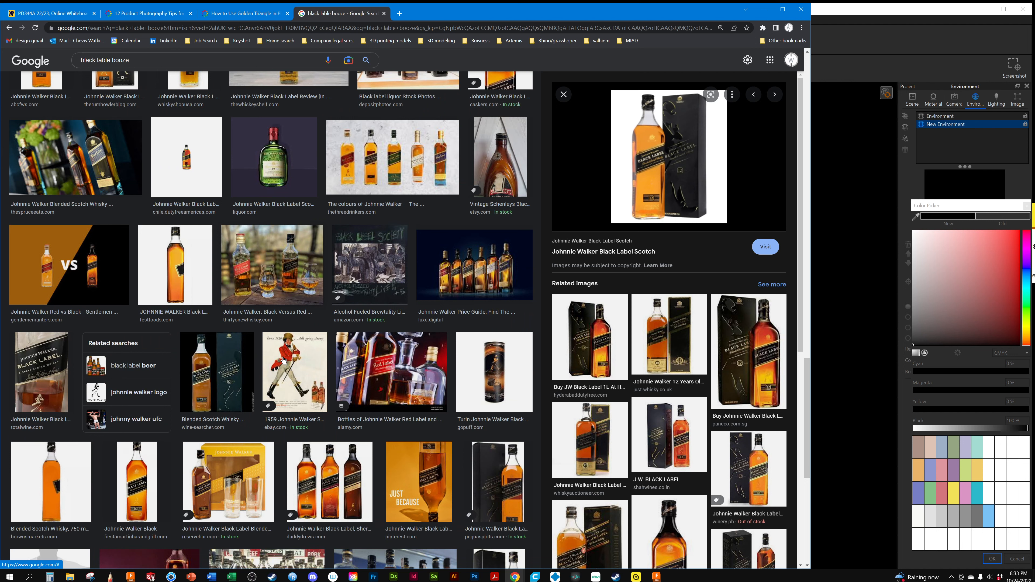
{"action": "scroll", "coordinate": [284, 360], "scroll_direction": "down", "scroll_amount": 1}
{"action": "left_click", "coordinate": [474, 233]}
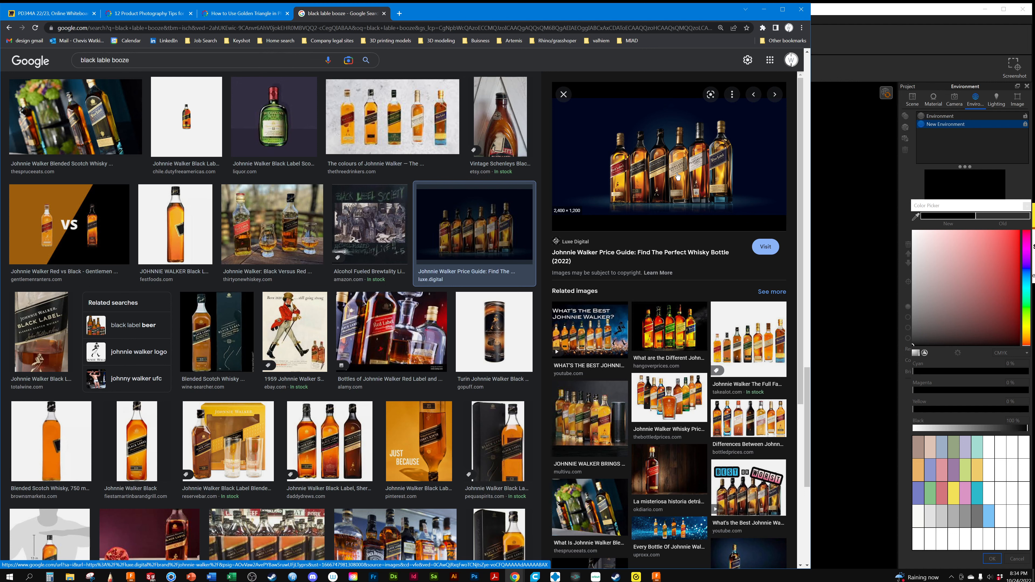
{"action": "left_click", "coordinate": [766, 248]}
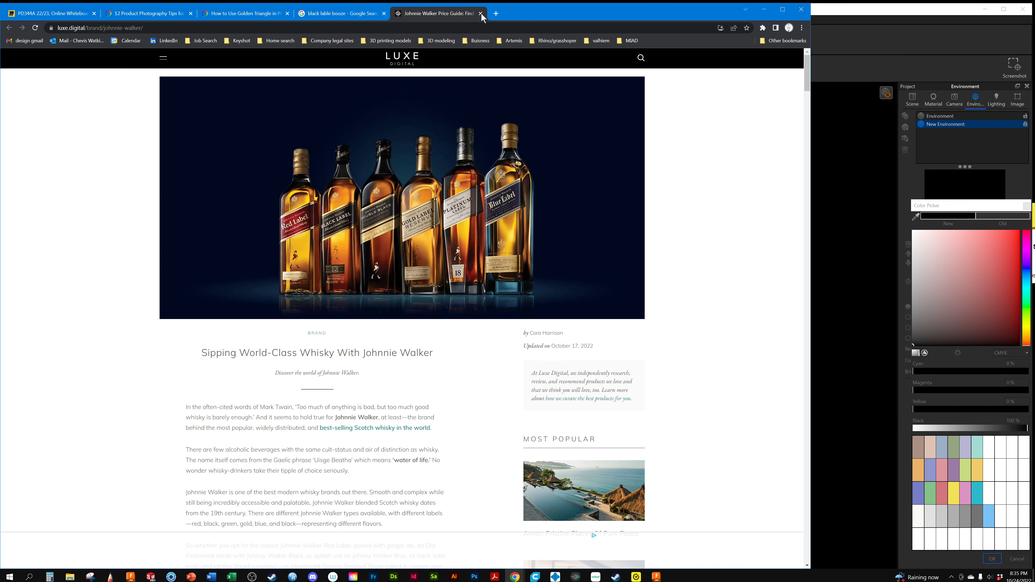
Return to the image results and open the Mashed article showing the Black Label bottle between two glasses on black
{"action": "left_click", "coordinate": [333, 13]}
{"action": "scroll", "coordinate": [138, 288], "scroll_direction": "down", "scroll_amount": 1}
{"action": "scroll", "coordinate": [138, 288], "scroll_direction": "down", "scroll_amount": 7}
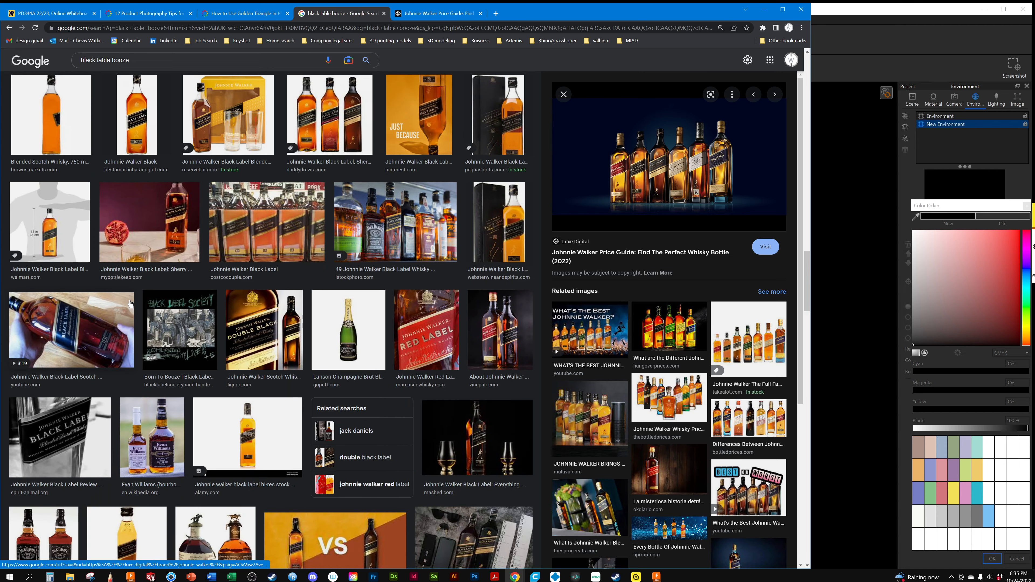
{"action": "left_click", "coordinate": [469, 429]}
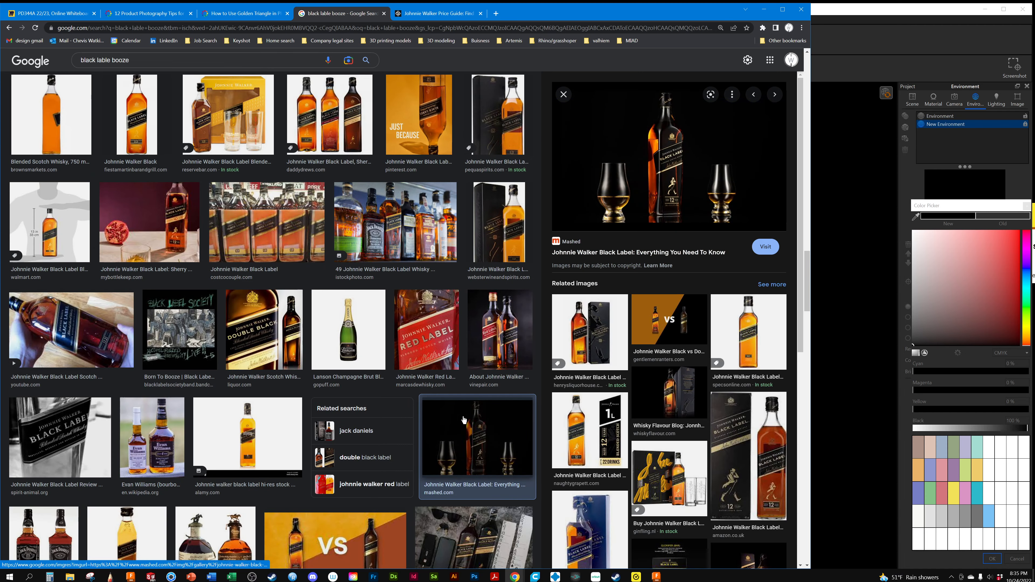
{"action": "left_click", "coordinate": [766, 247]}
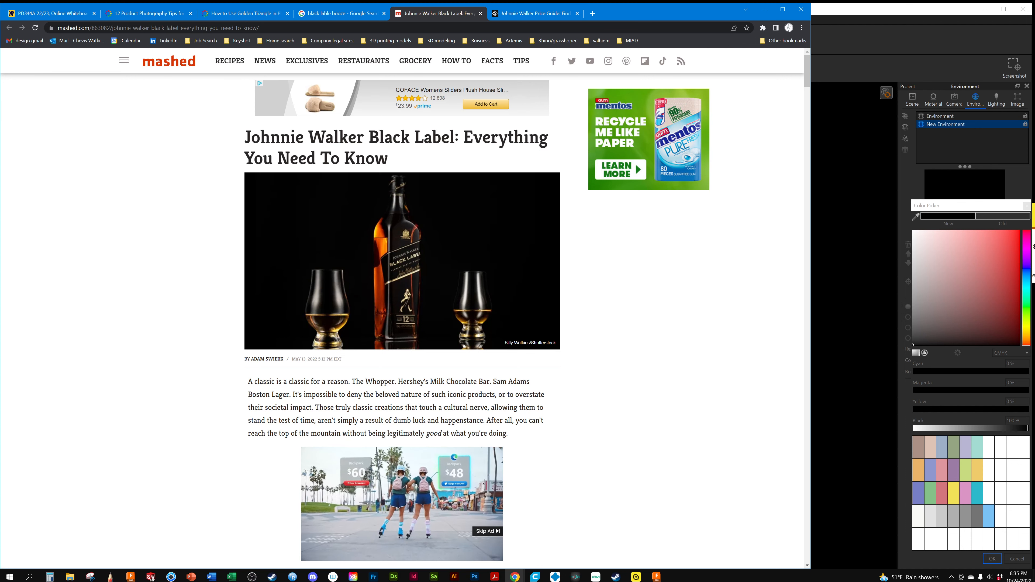
{"action": "scroll", "coordinate": [143, 290], "scroll_direction": "down", "scroll_amount": 10}
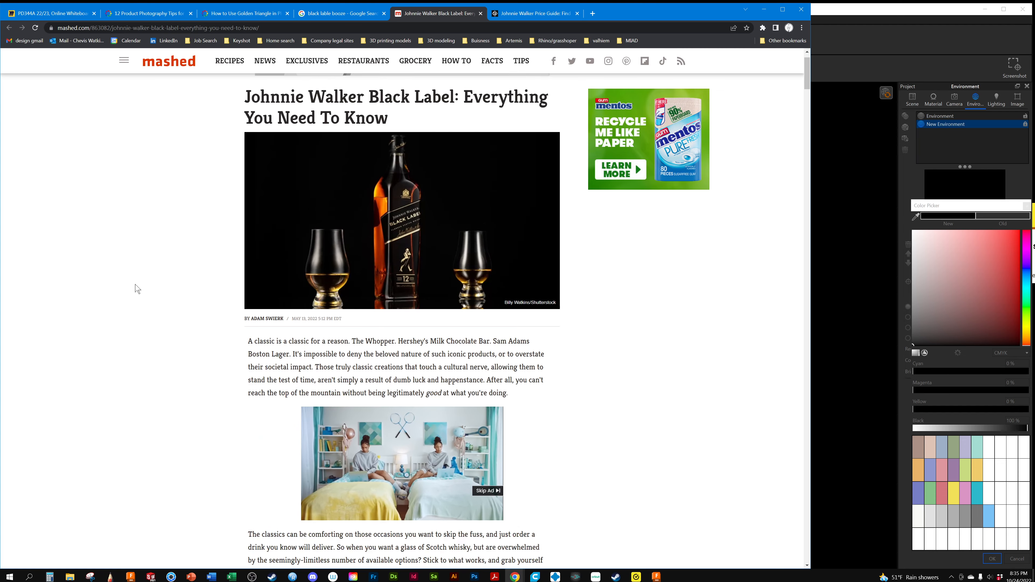
{"action": "scroll", "coordinate": [144, 291], "scroll_direction": "down", "scroll_amount": 4}
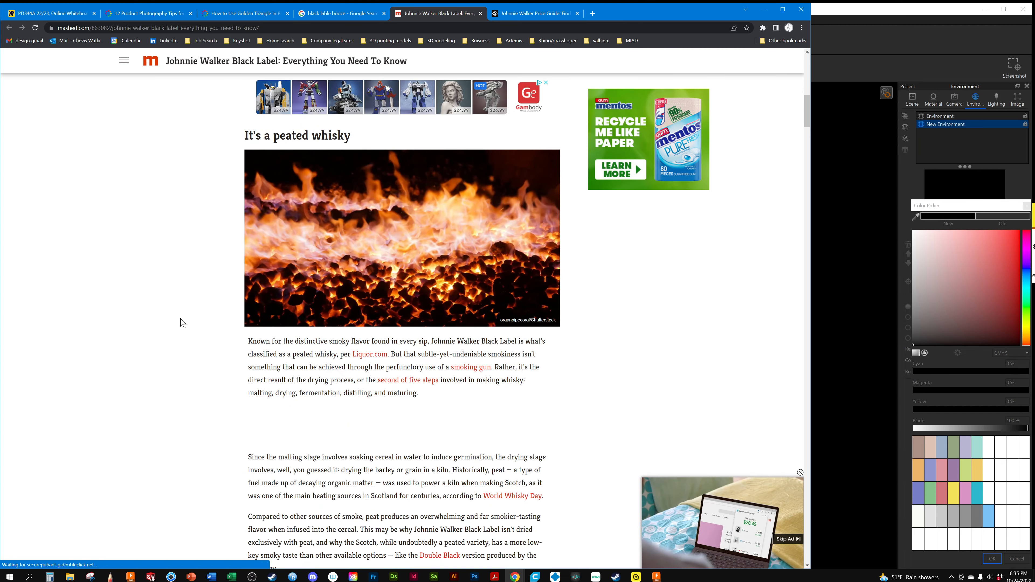
Examine the "12 Years Old" bottle cap photo on black further down the Mashed Johnnie Walker Black Label article
{"action": "scroll", "coordinate": [180, 310], "scroll_direction": "down", "scroll_amount": 7}
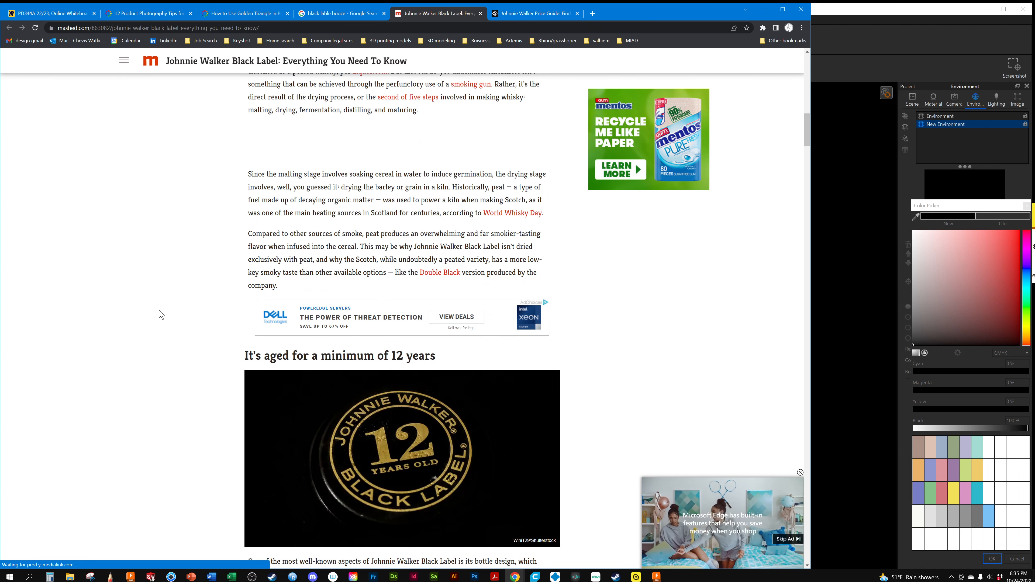
{"action": "scroll", "coordinate": [161, 315], "scroll_direction": "down", "scroll_amount": 1}
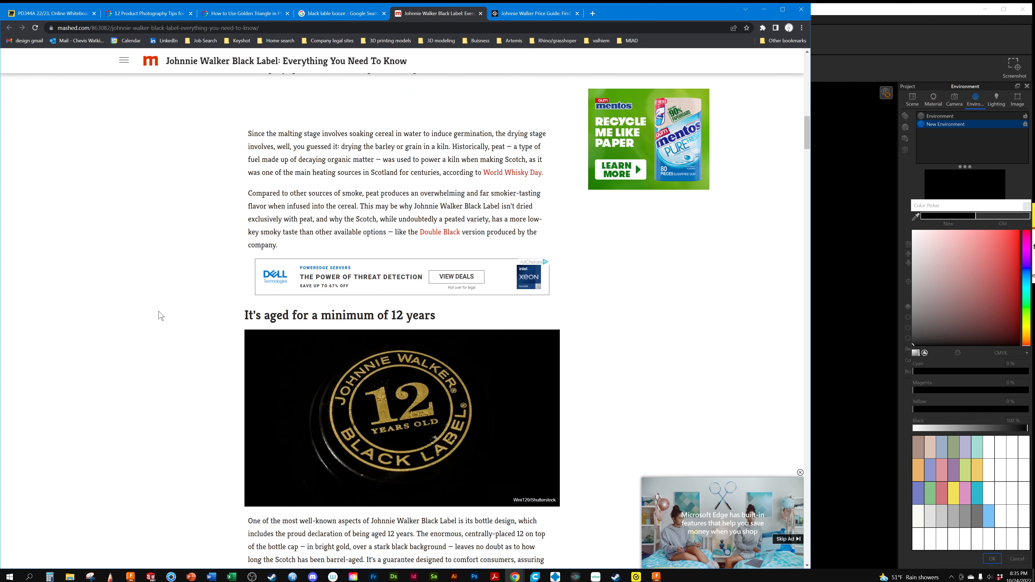
{"action": "scroll", "coordinate": [160, 316], "scroll_direction": "down", "scroll_amount": 1}
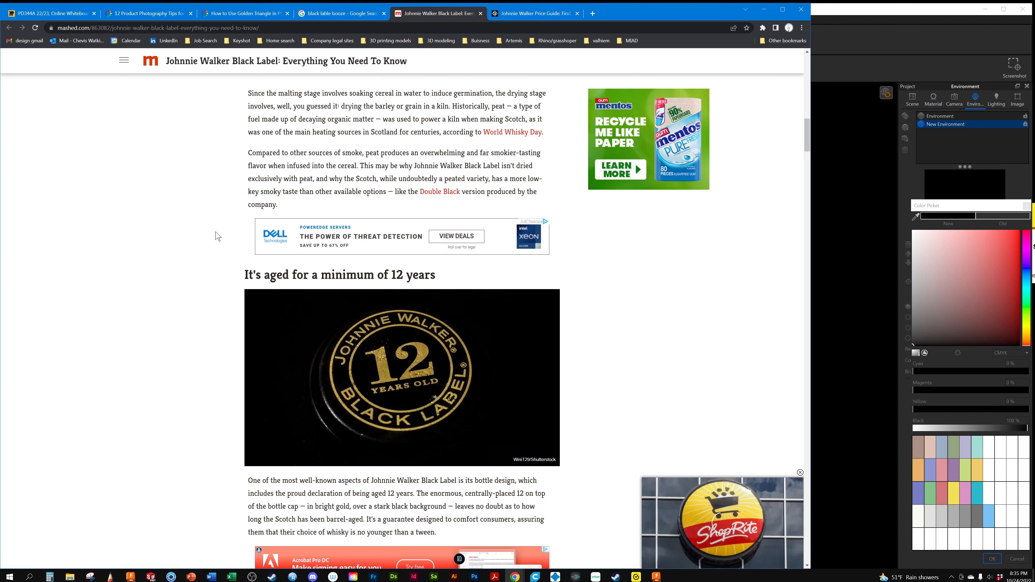
Put the browser away and switch back to the KeyShot window with the dark power bank scene
{"action": "left_click", "coordinate": [765, 9]}
{"action": "mouse_move", "coordinate": [105, 307]}
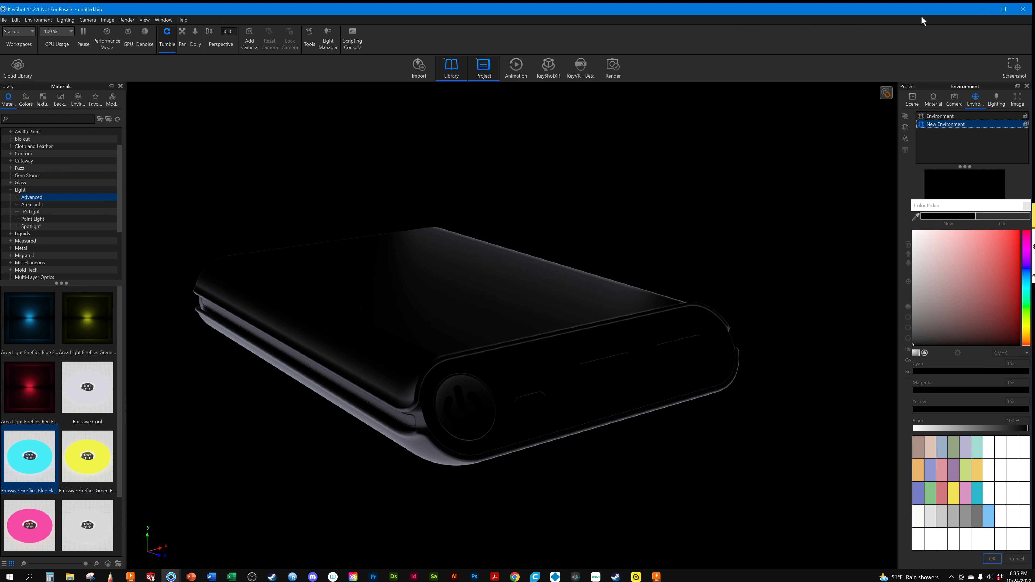
{"action": "left_click", "coordinate": [985, 9]}
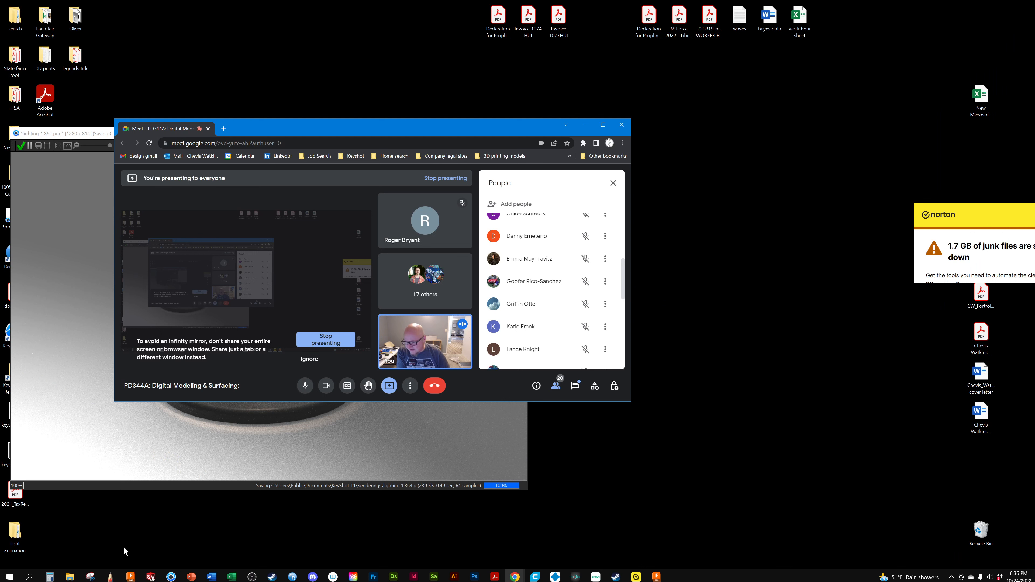
{"action": "mouse_move", "coordinate": [168, 576]}
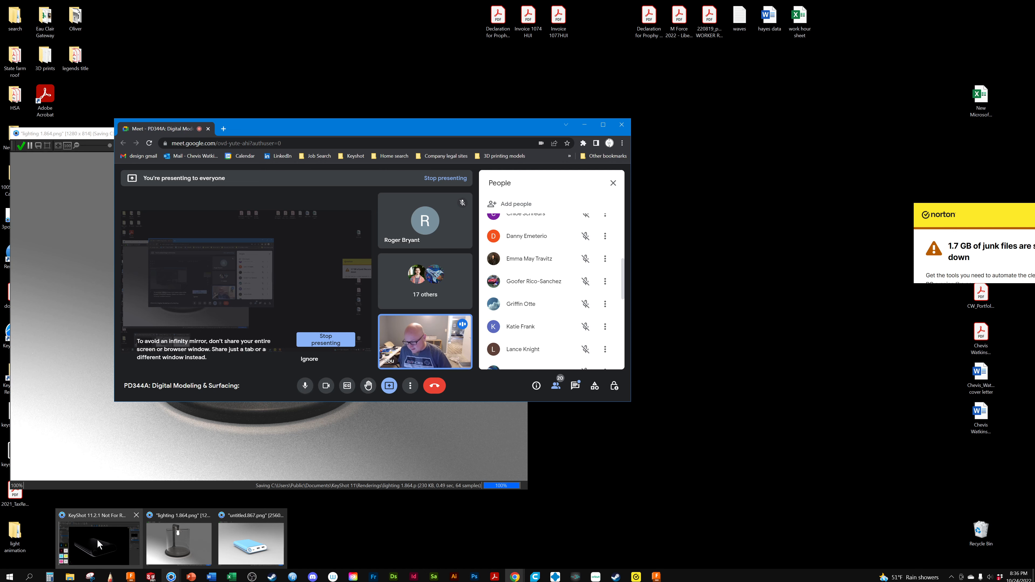
{"action": "left_click", "coordinate": [140, 530]}
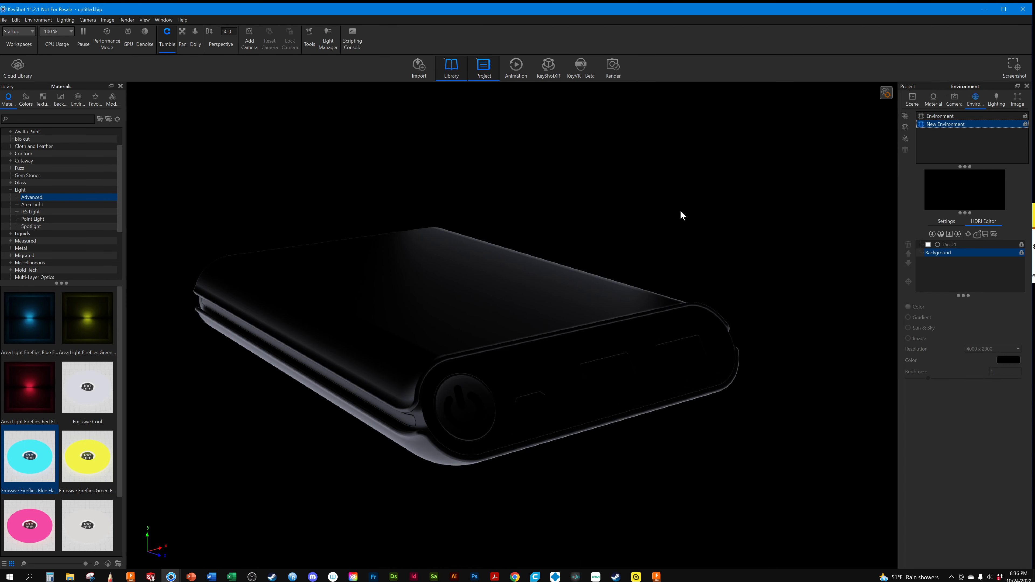